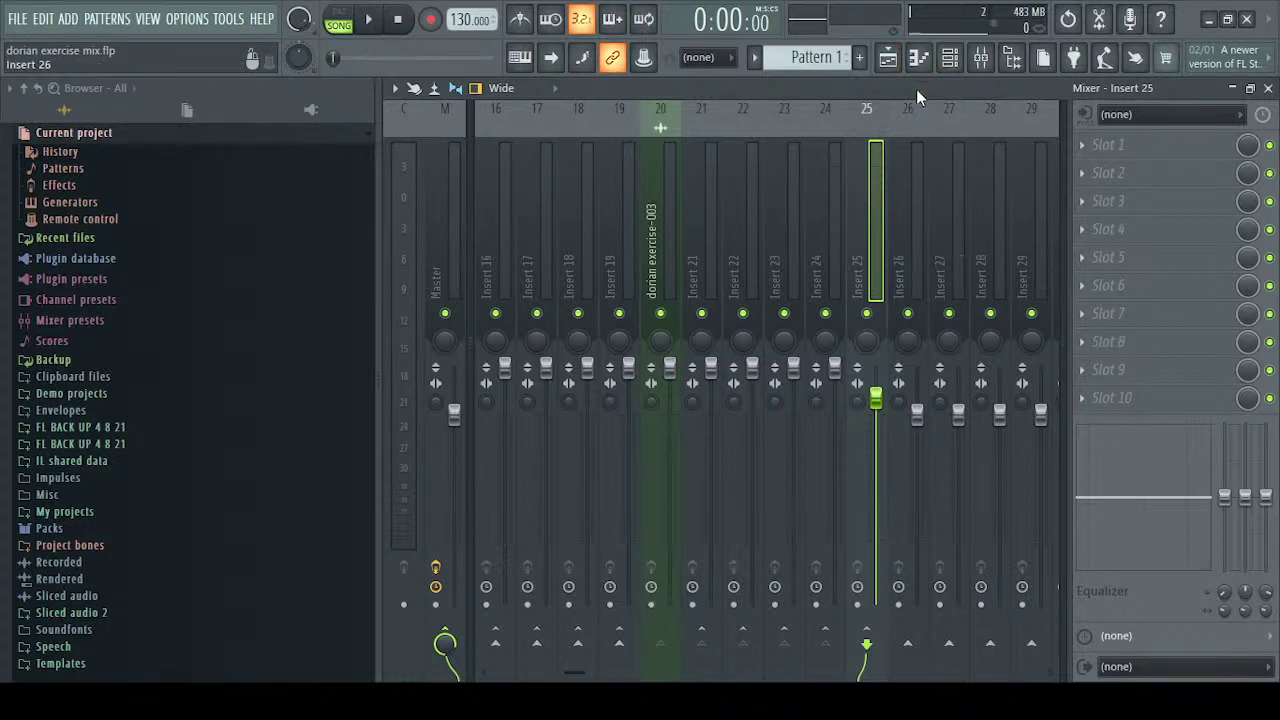
Load Edison into the first effect slot of mixer Insert 25
click(888, 58)
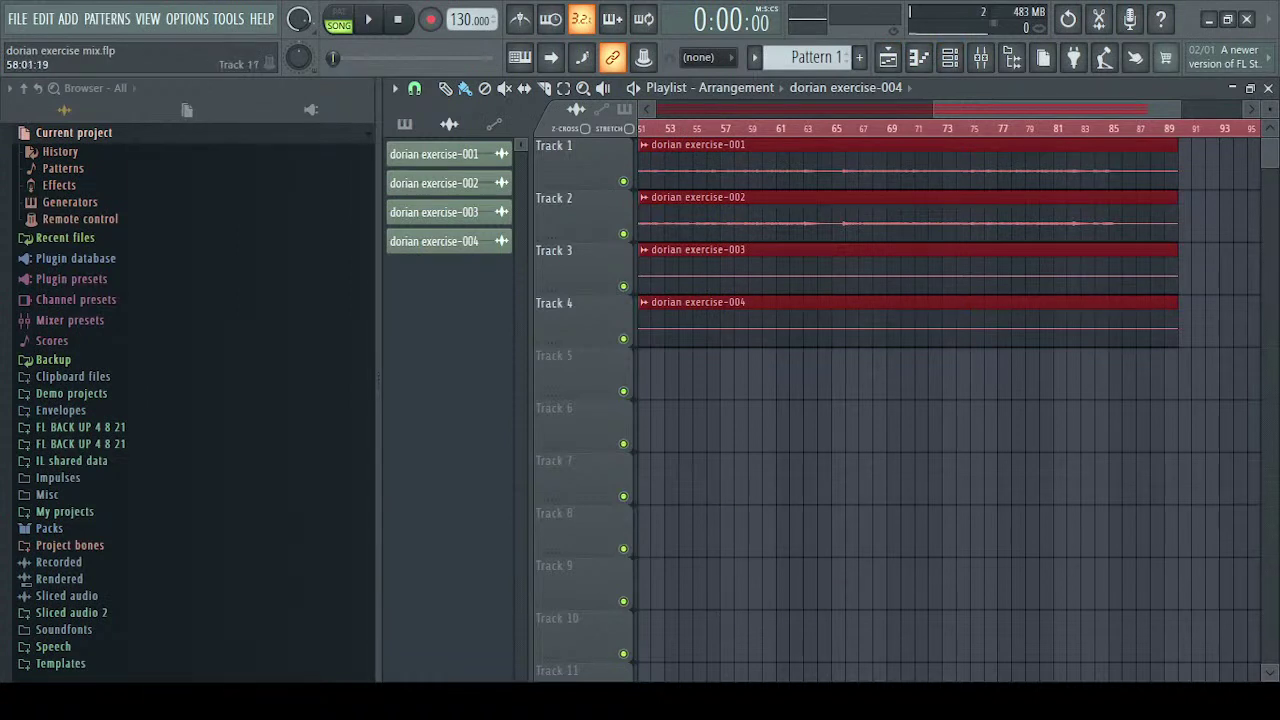
scroll(548, 304, down, 3)
scroll(554, 308, up, 3)
scroll(959, 115, down, 3)
click(984, 60)
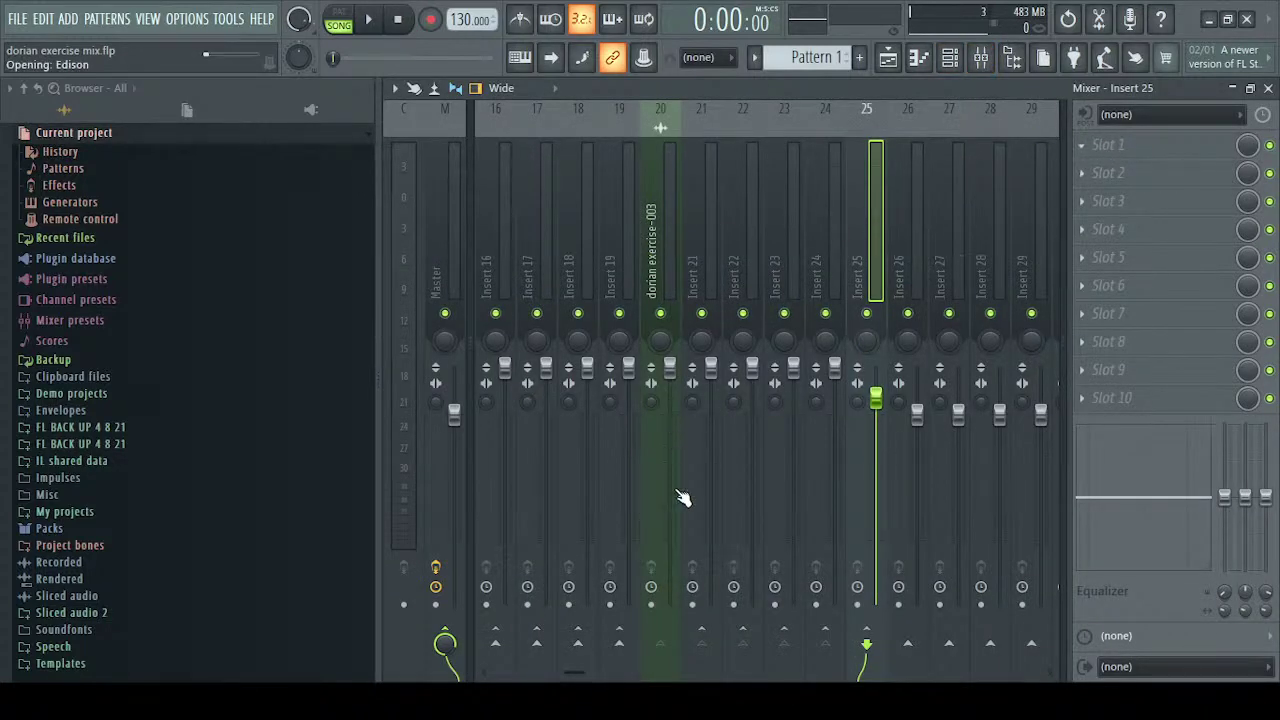
drag(753, 322, 586, 95)
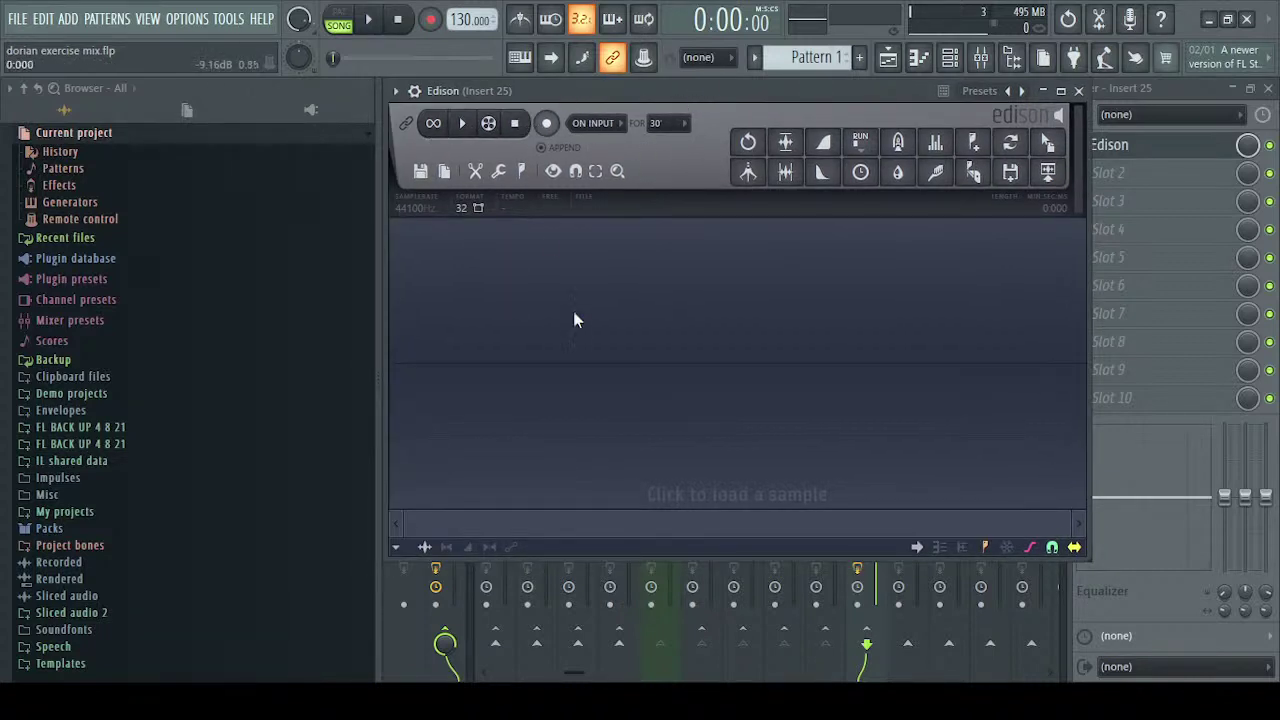
Check the playlist, reopen Edison from the first slot of Insert 25 and close its window
click(982, 60)
click(890, 62)
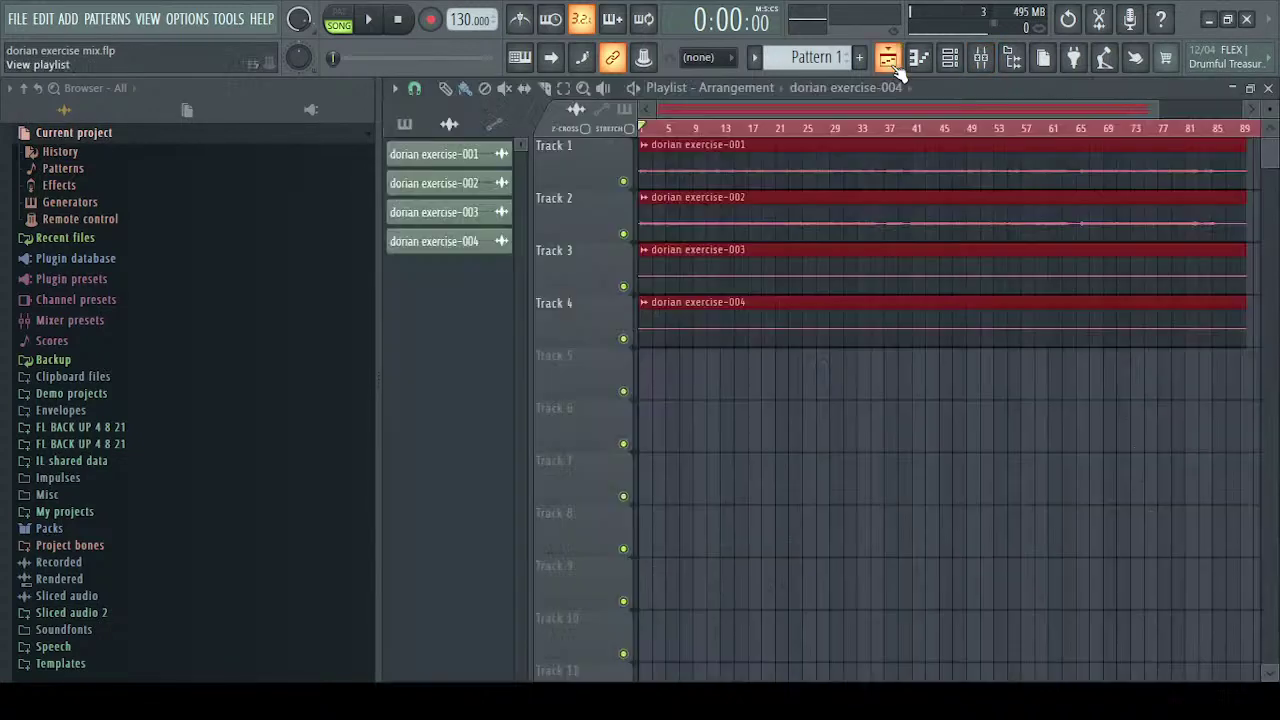
click(980, 60)
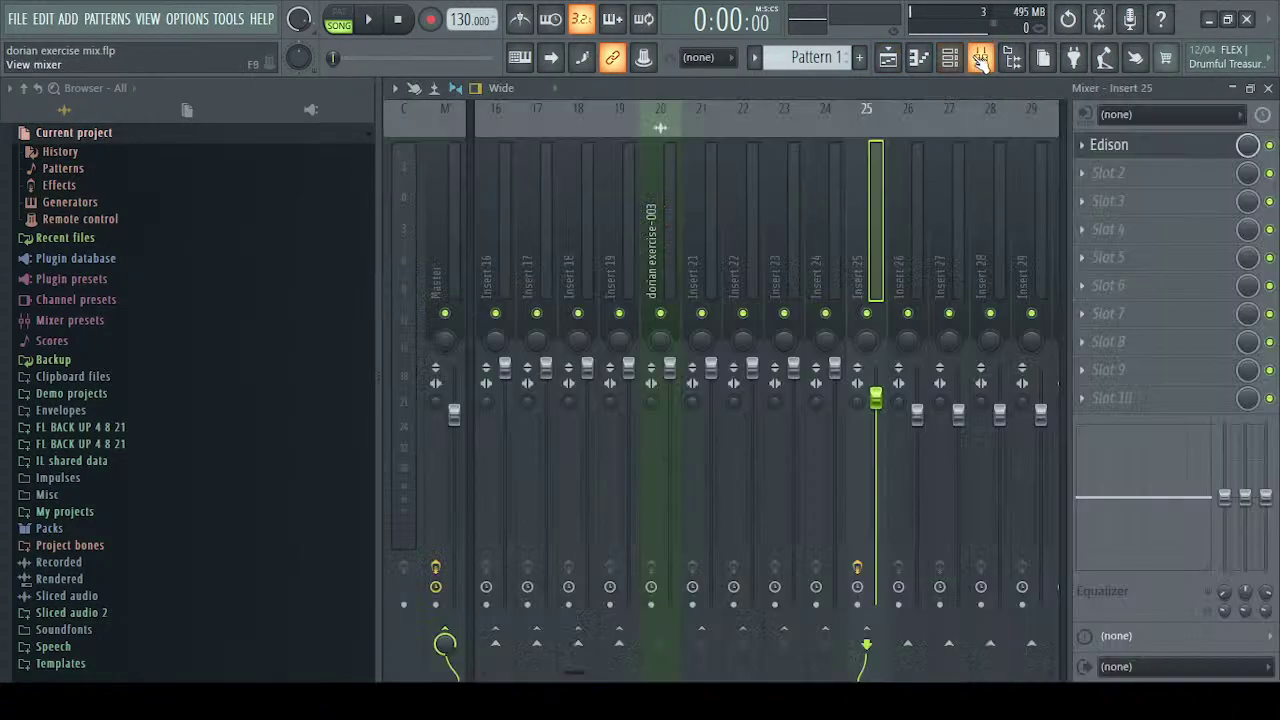
click(1112, 146)
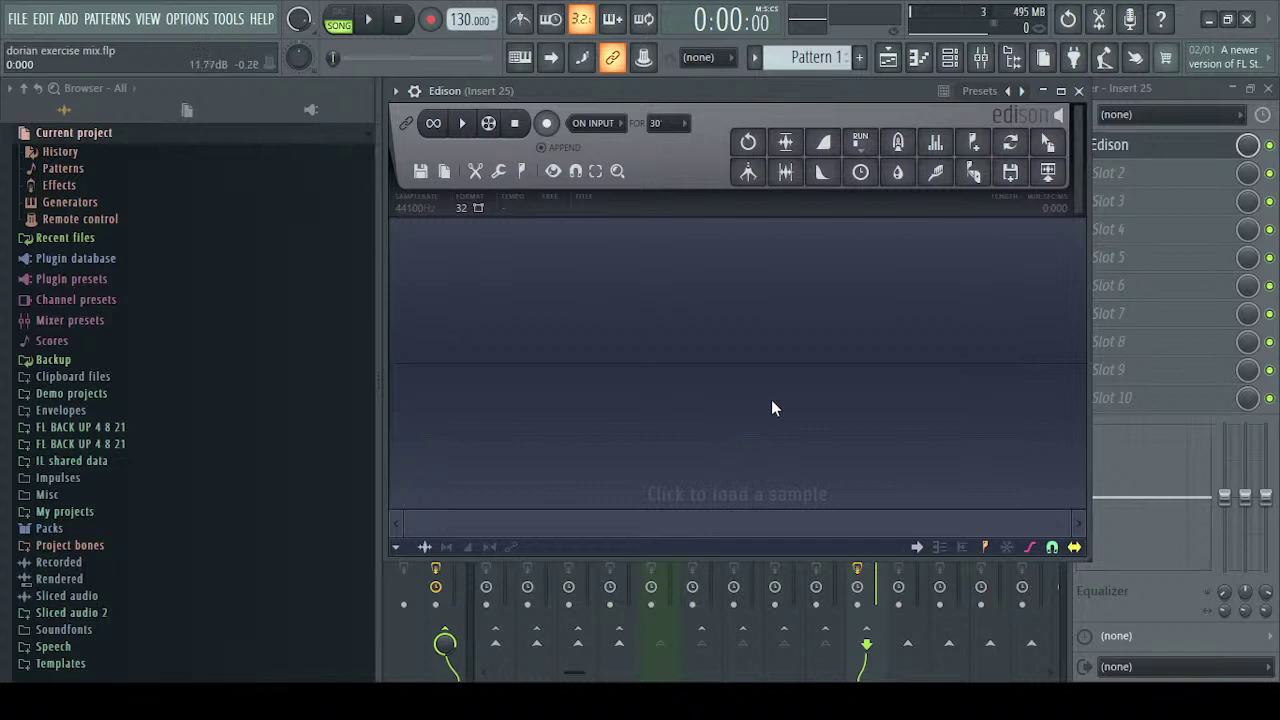
mouse_move(773, 87)
mouse_down()
mouse_move(763, 134)
mouse_move(810, 88)
mouse_move(761, 76)
mouse_move(753, 84)
mouse_move(817, 108)
mouse_move(757, 92)
mouse_move(787, 81)
mouse_move(761, 99)
mouse_move(794, 83)
mouse_move(759, 89)
mouse_move(785, 77)
mouse_move(777, 88)
mouse_move(798, 88)
mouse_move(783, 99)
mouse_move(797, 106)
mouse_move(746, 76)
mouse_move(786, 91)
mouse_up()
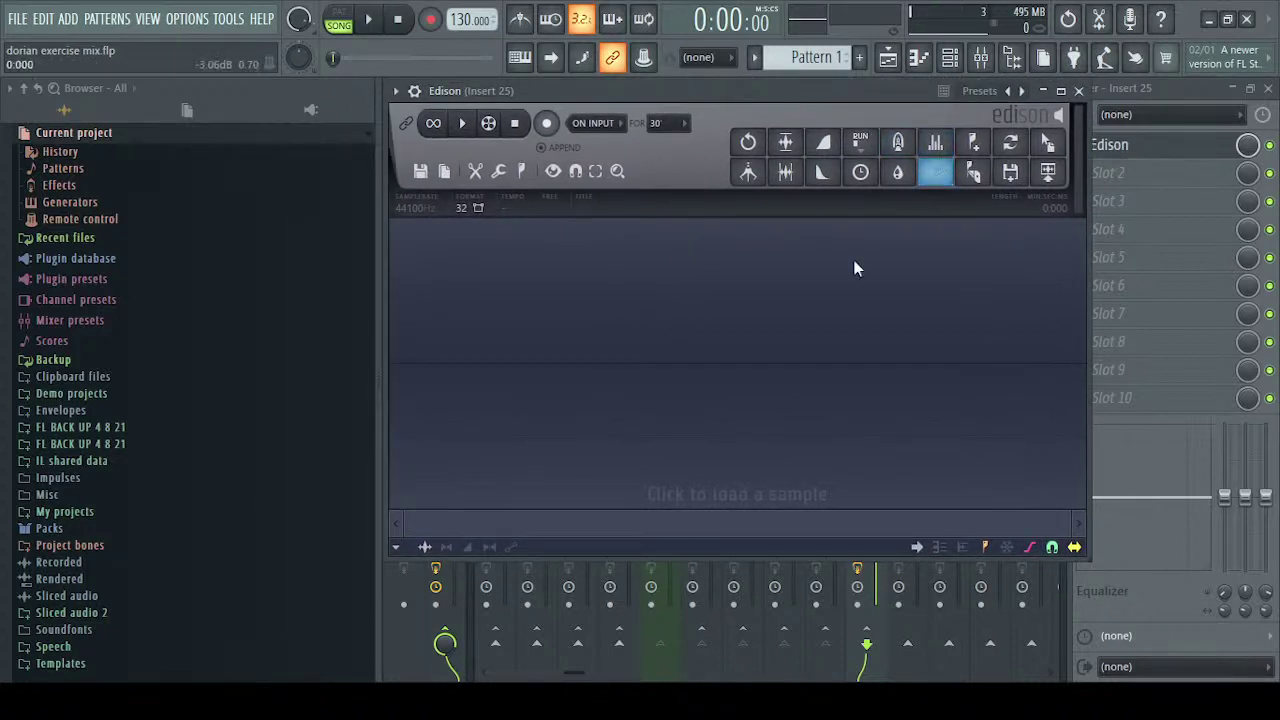
click(1166, 86)
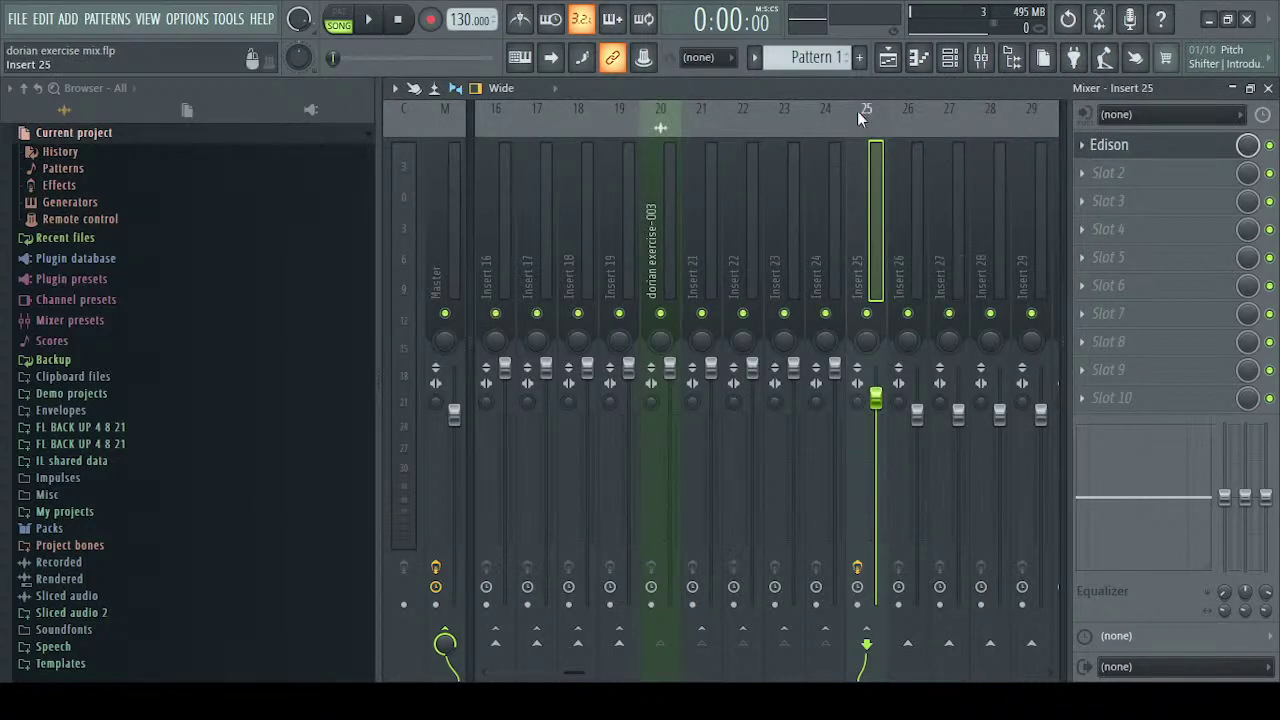
Inspect the full length of the four dorian exercise clips in the playlist and deselect them
click(888, 57)
drag(1179, 110, 1017, 112)
scroll(768, 486, down, 3)
scroll(774, 491, up, 3)
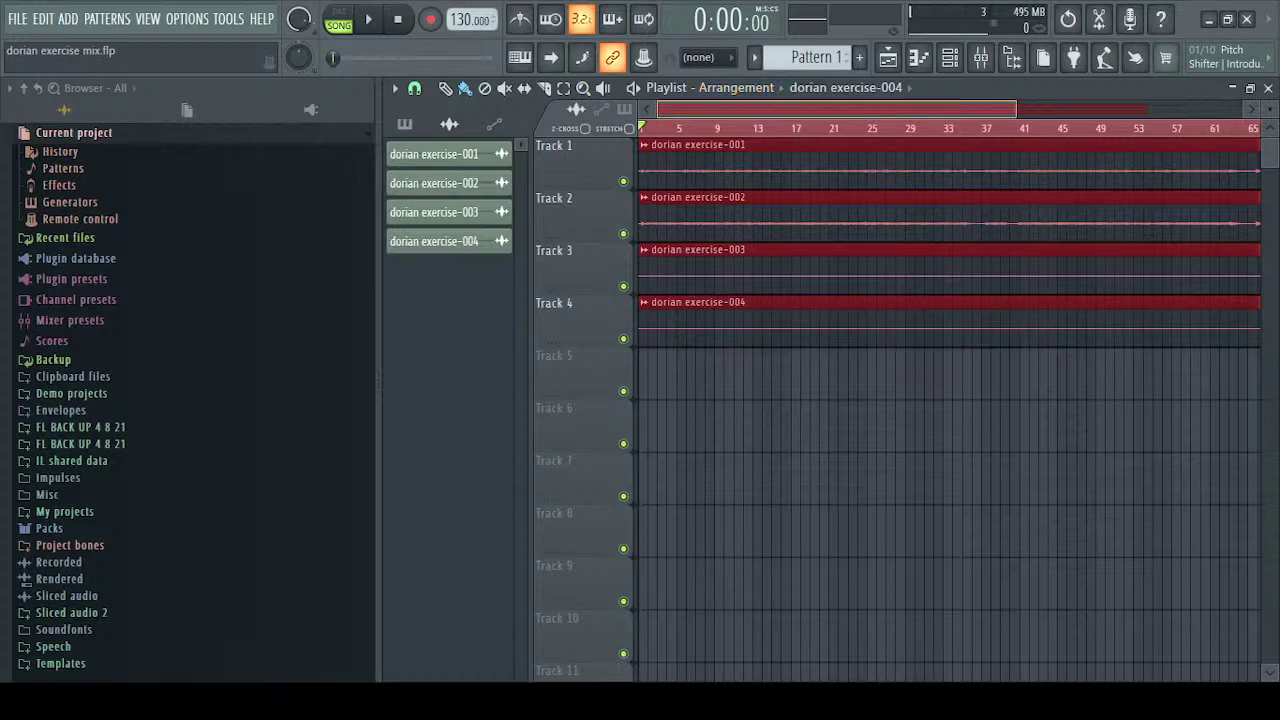
scroll(752, 111, down, 2)
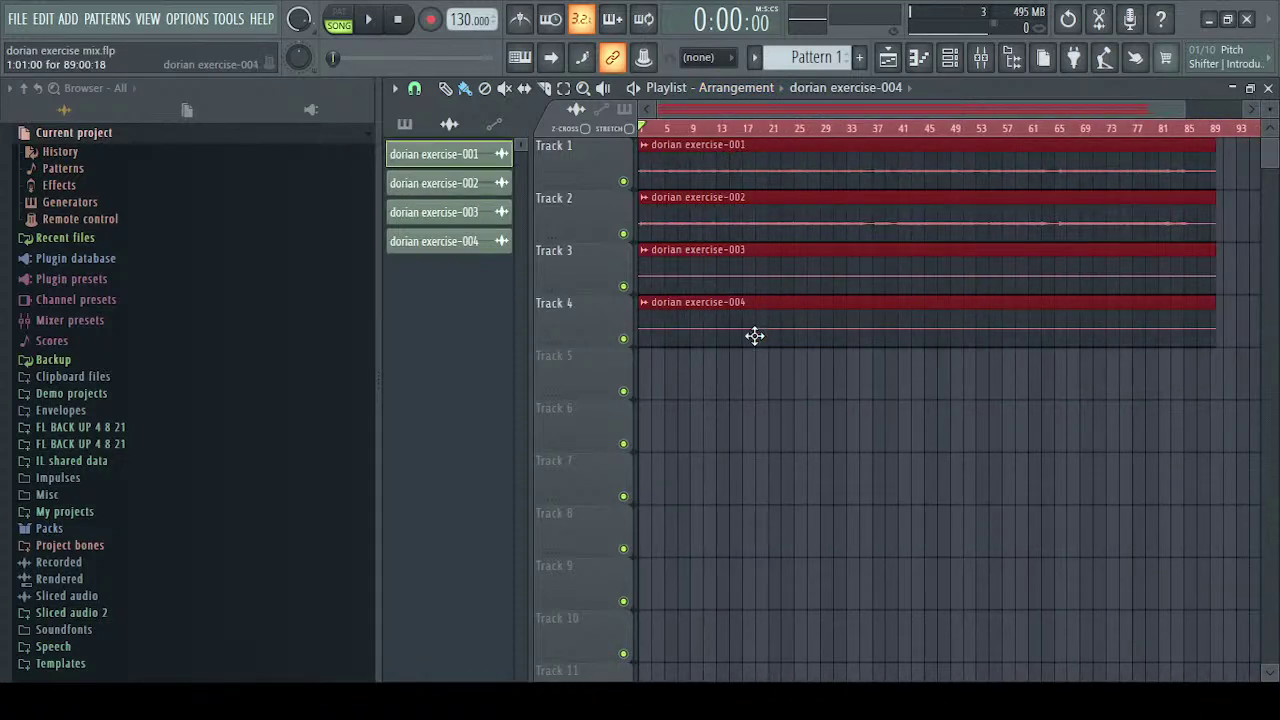
click(760, 434)
Select the dorian exercise-001 track in the mixer and solo it
click(979, 57)
scroll(574, 231, up, 5)
scroll(574, 231, down, 5)
scroll(575, 231, up, 5)
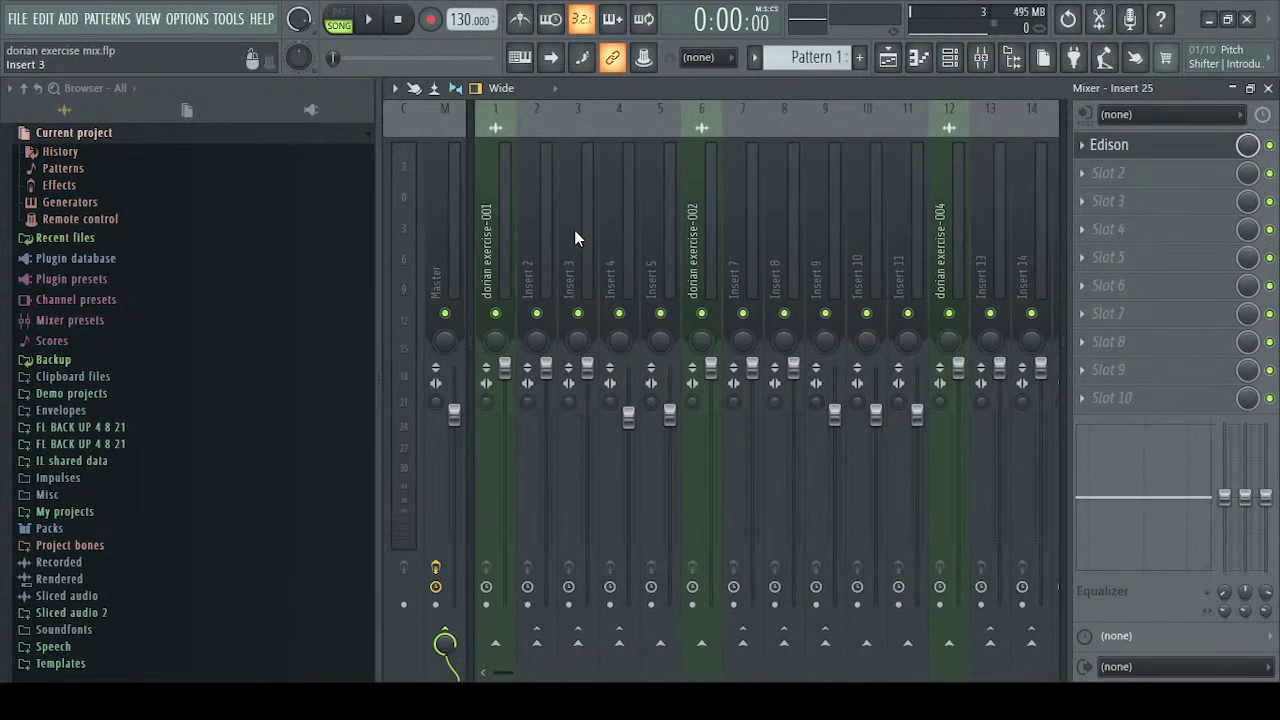
mouse_move(491, 231)
mouse_down()
mouse_move(974, 179)
mouse_move(989, 221)
mouse_move(389, 280)
mouse_move(558, 209)
mouse_move(495, 230)
mouse_up()
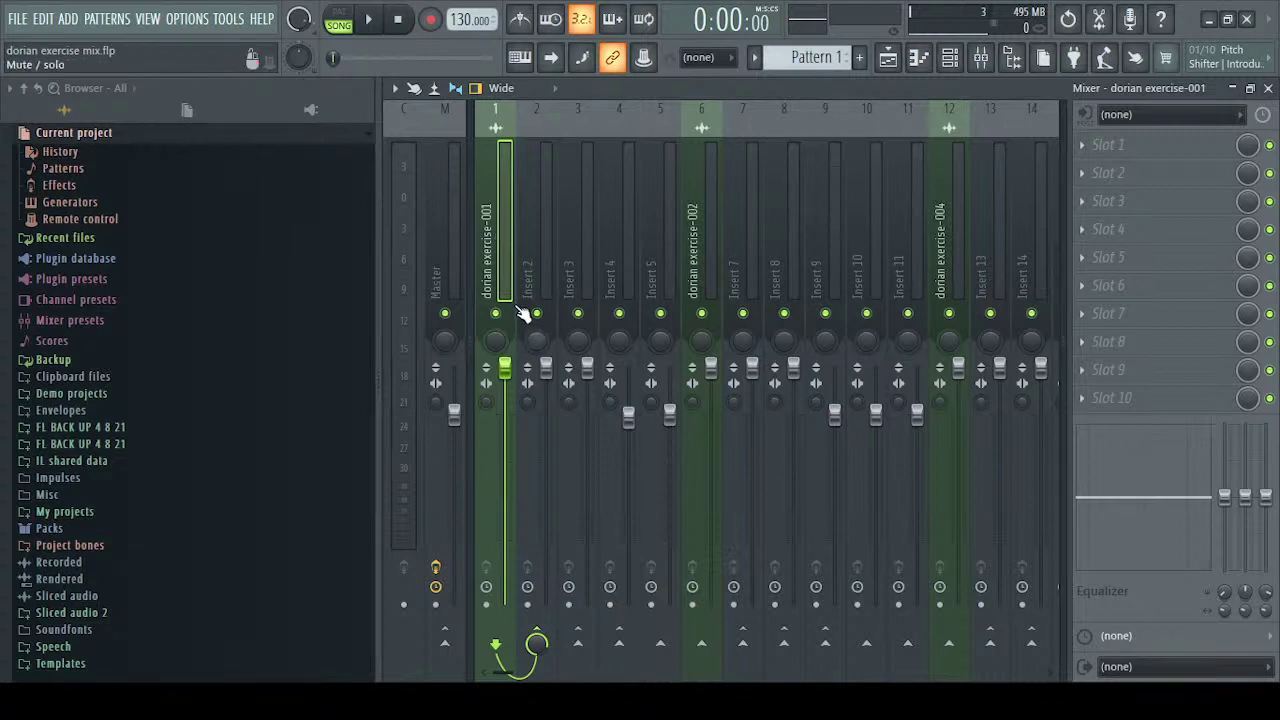
mouse_move(498, 241)
mouse_down()
mouse_move(618, 237)
mouse_move(463, 259)
mouse_move(610, 227)
mouse_move(503, 245)
mouse_move(629, 240)
mouse_move(482, 240)
mouse_up()
right_click(500, 311)
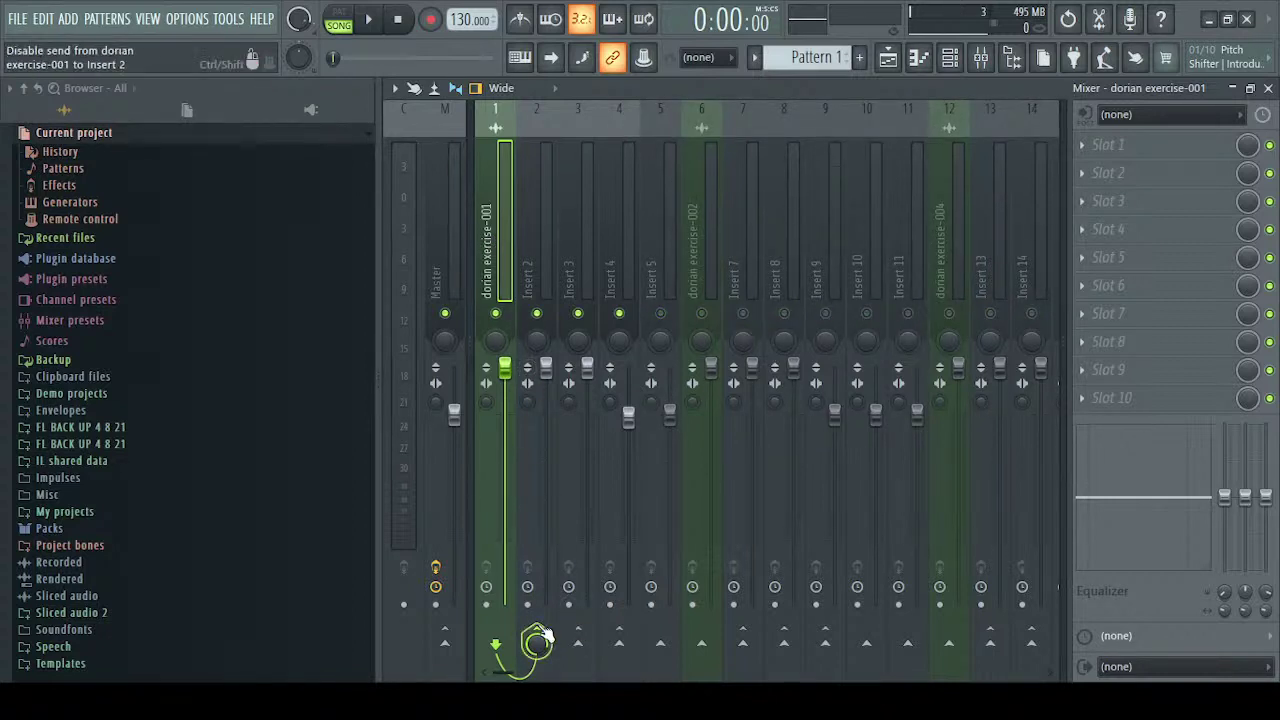
Trace the mixer routing that follows dorian exercise-001 by selecting Inserts 2, 3 and 4 in turn
click(536, 195)
click(587, 200)
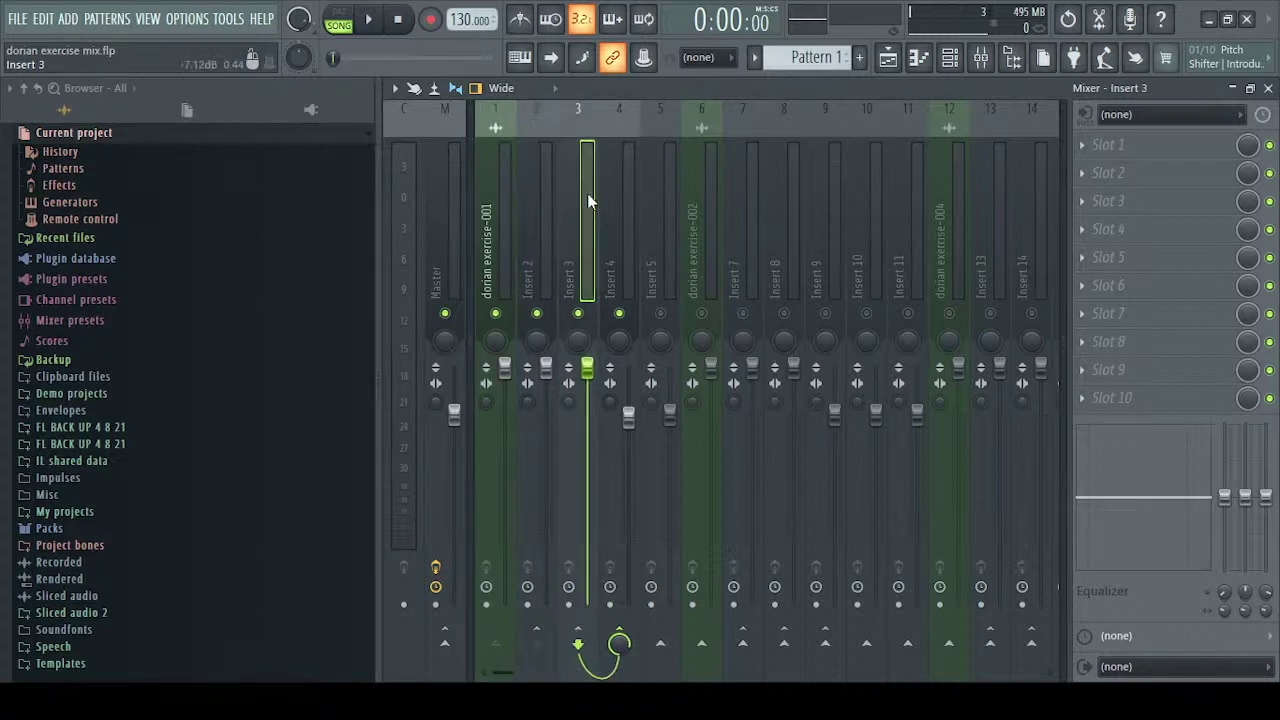
click(603, 240)
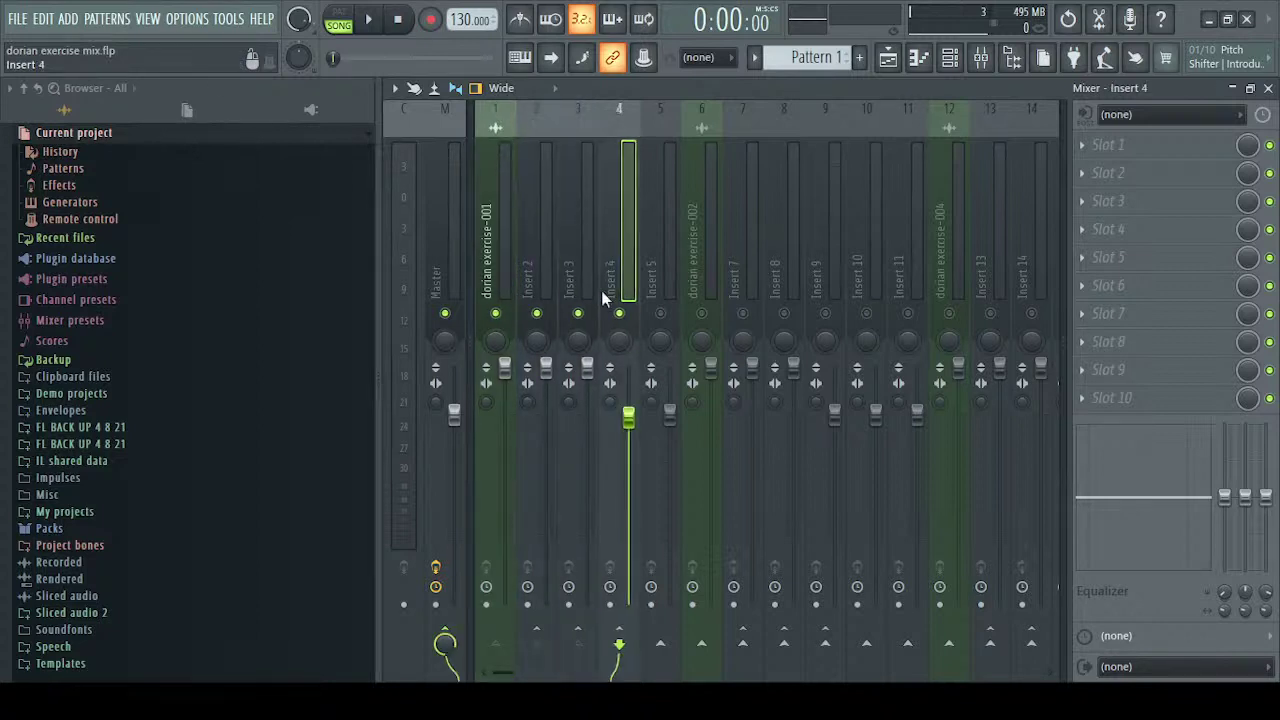
Reselect dorian exercise-001, play the song briefly and turn off the track's solo
click(500, 245)
key(space)
key(space)
right_click(504, 315)
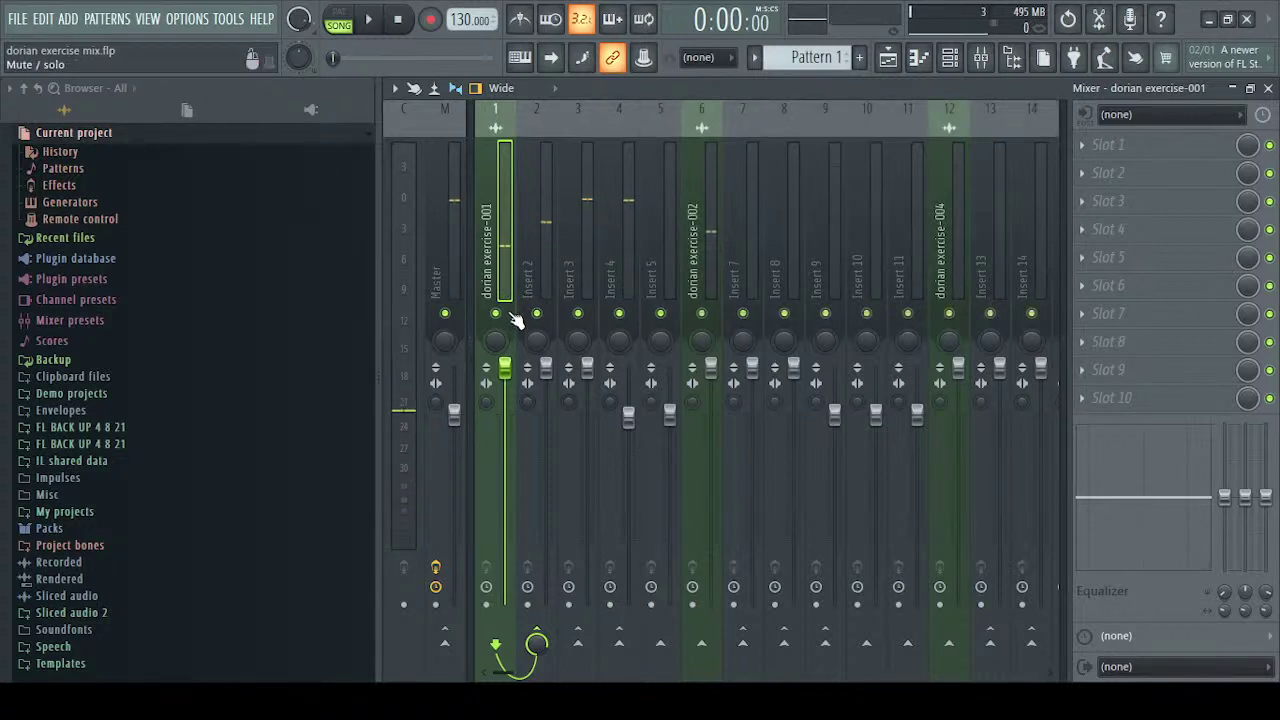
Play the full song while checking the levels across the mixer tracks, and stop playback
scroll(543, 265, down, 5)
scroll(543, 265, up, 5)
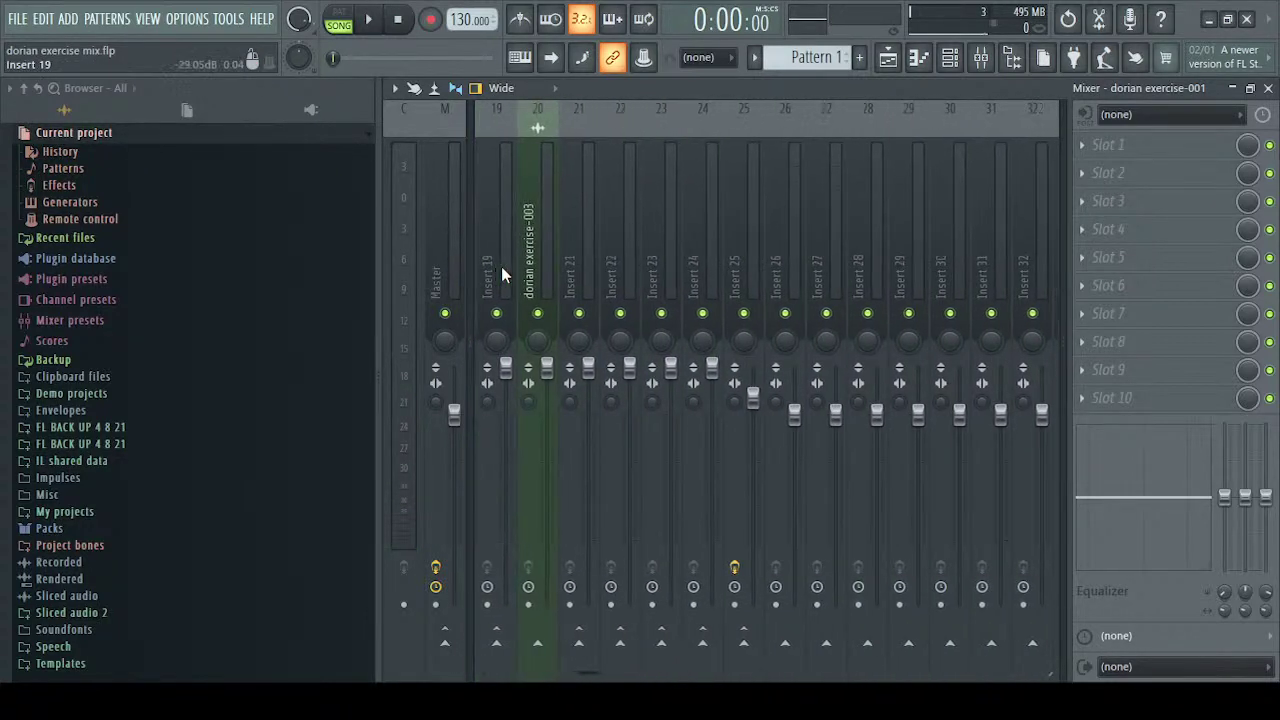
key(space)
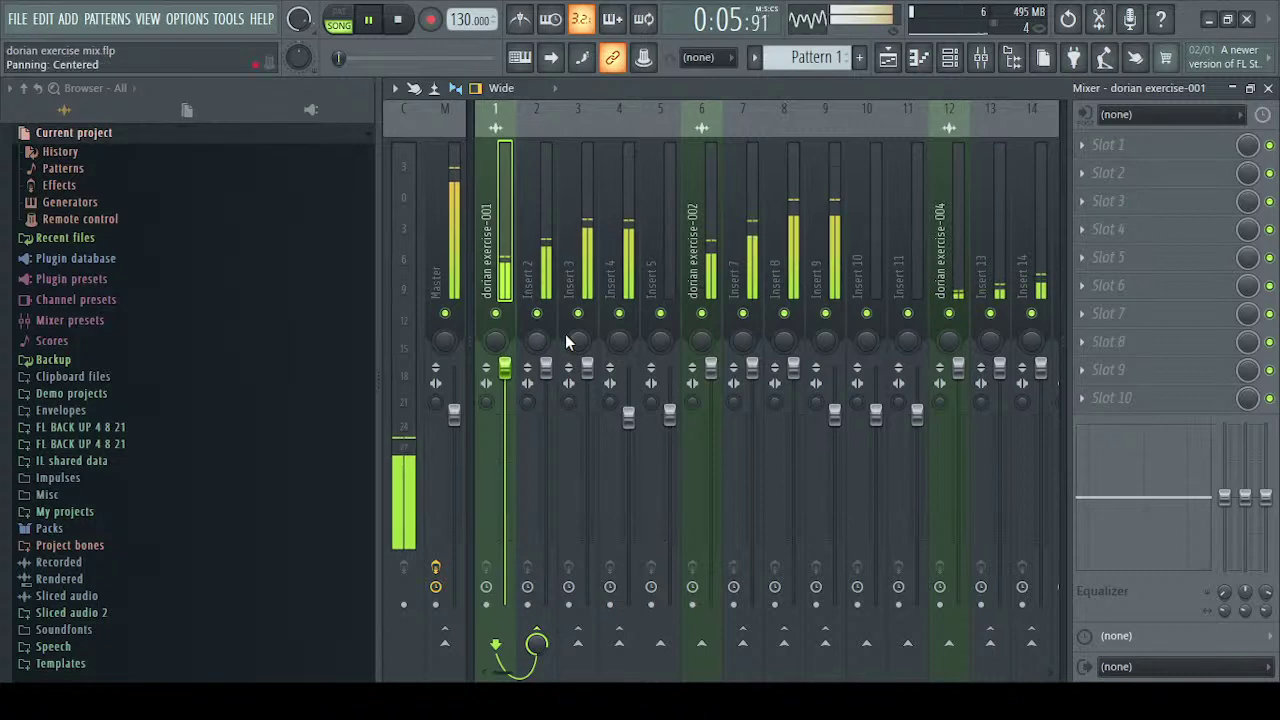
scroll(590, 261, down, 5)
scroll(590, 261, up, 5)
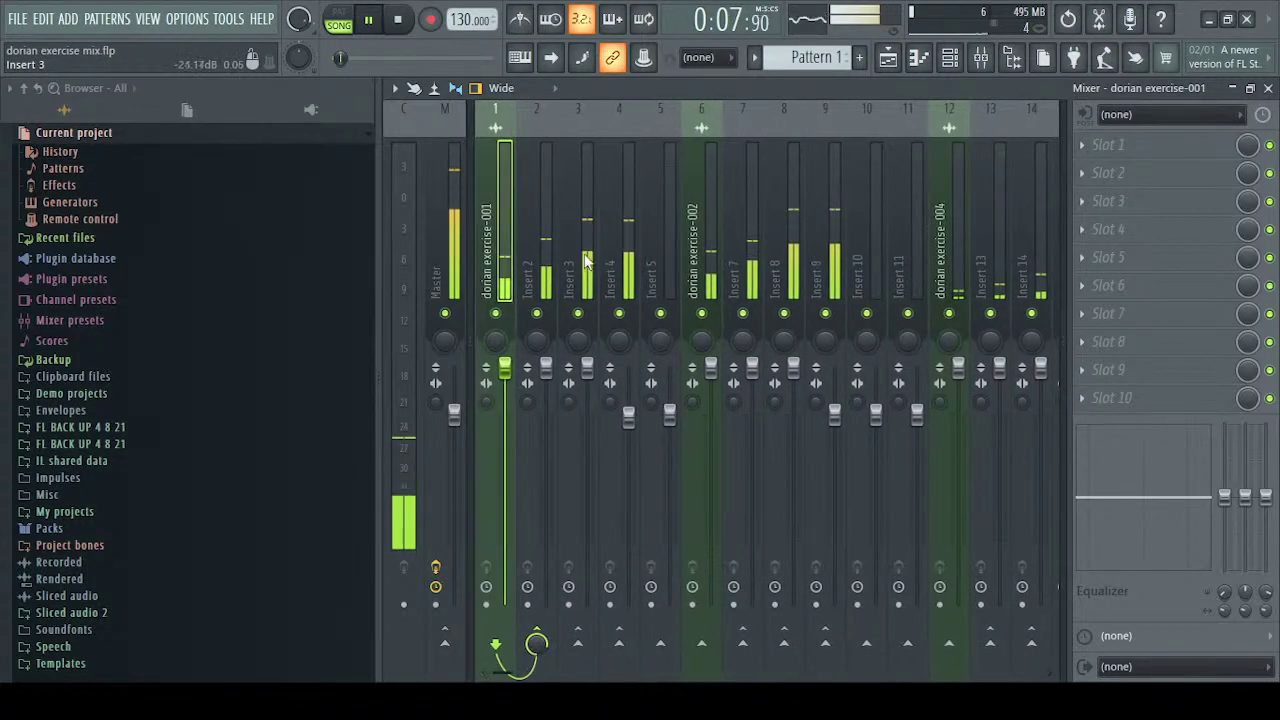
scroll(580, 240, down, 4)
key(space)
scroll(662, 170, up, 4)
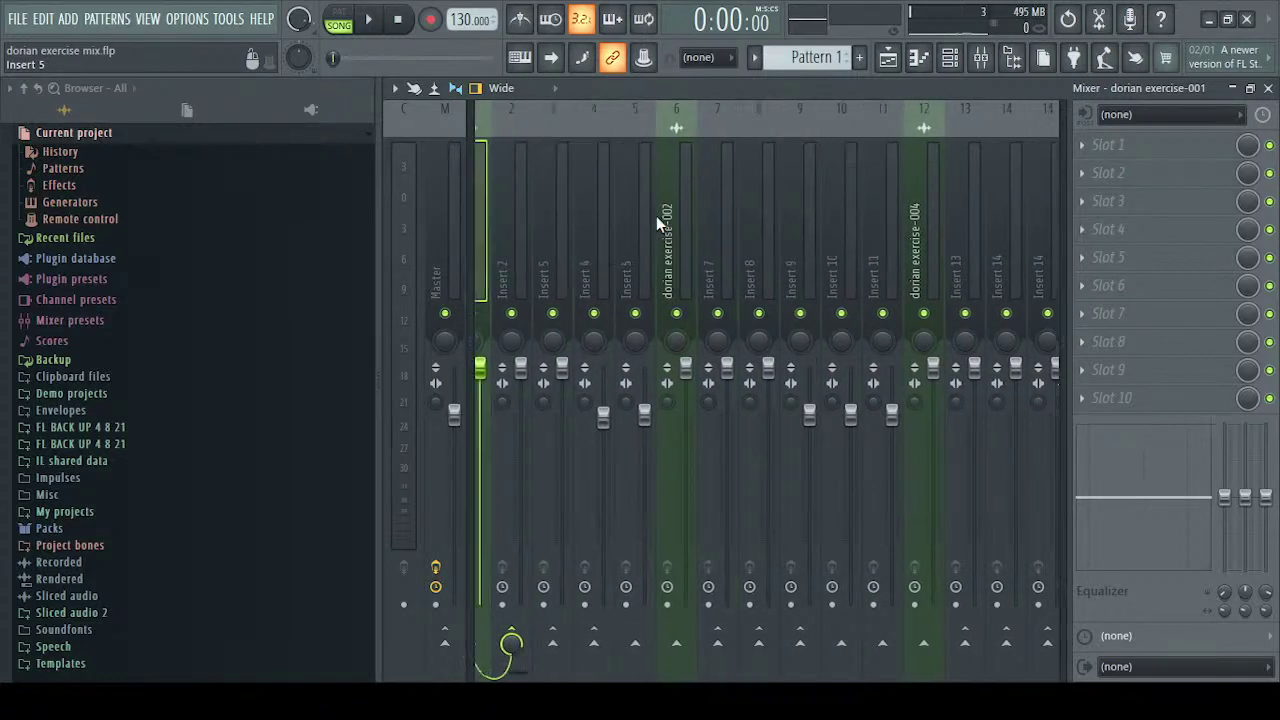
Examine the four dorian exercise clips along the playlist timeline
click(888, 57)
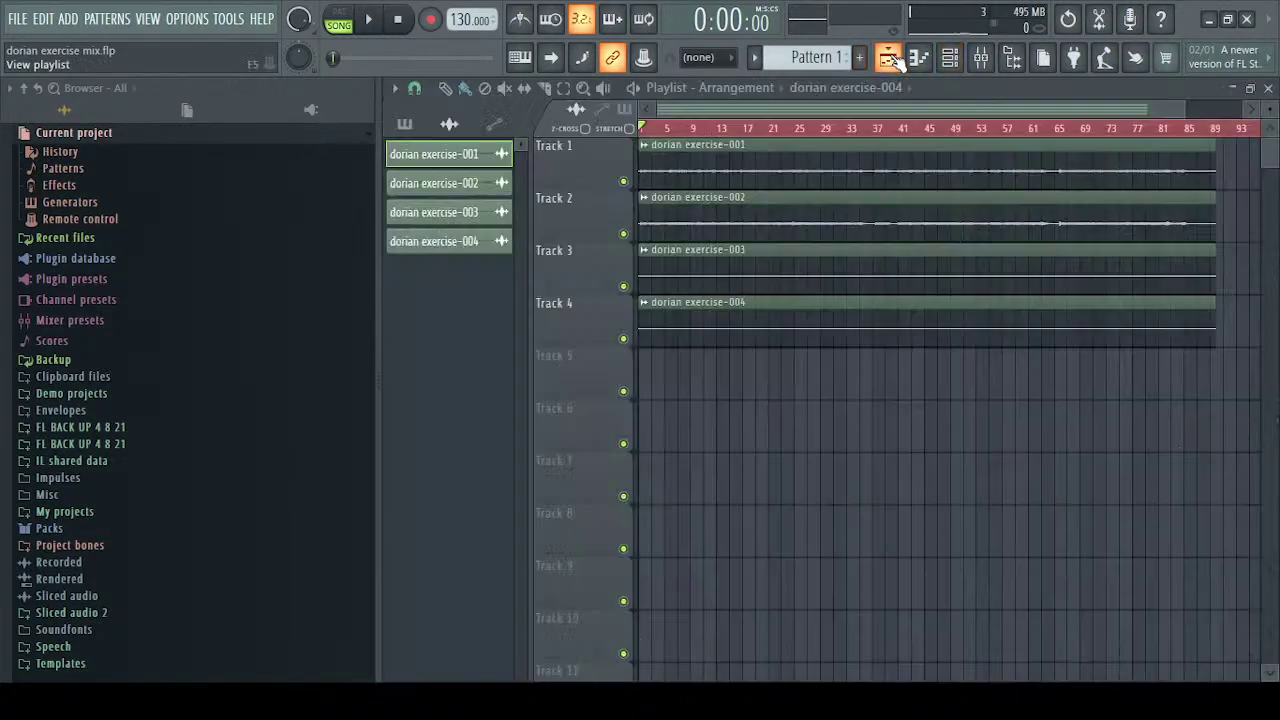
scroll(702, 104, up, 2)
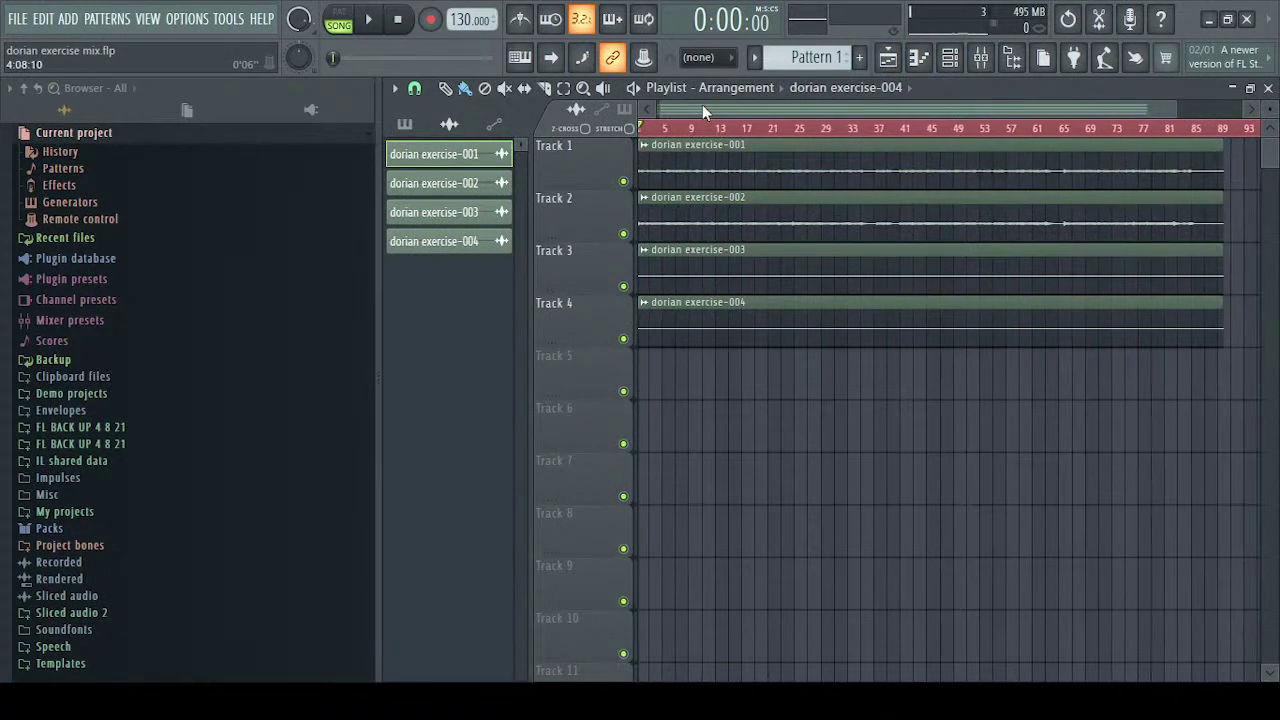
mouse_move(798, 110)
mouse_down()
mouse_move(798, 148)
mouse_move(798, 101)
mouse_up()
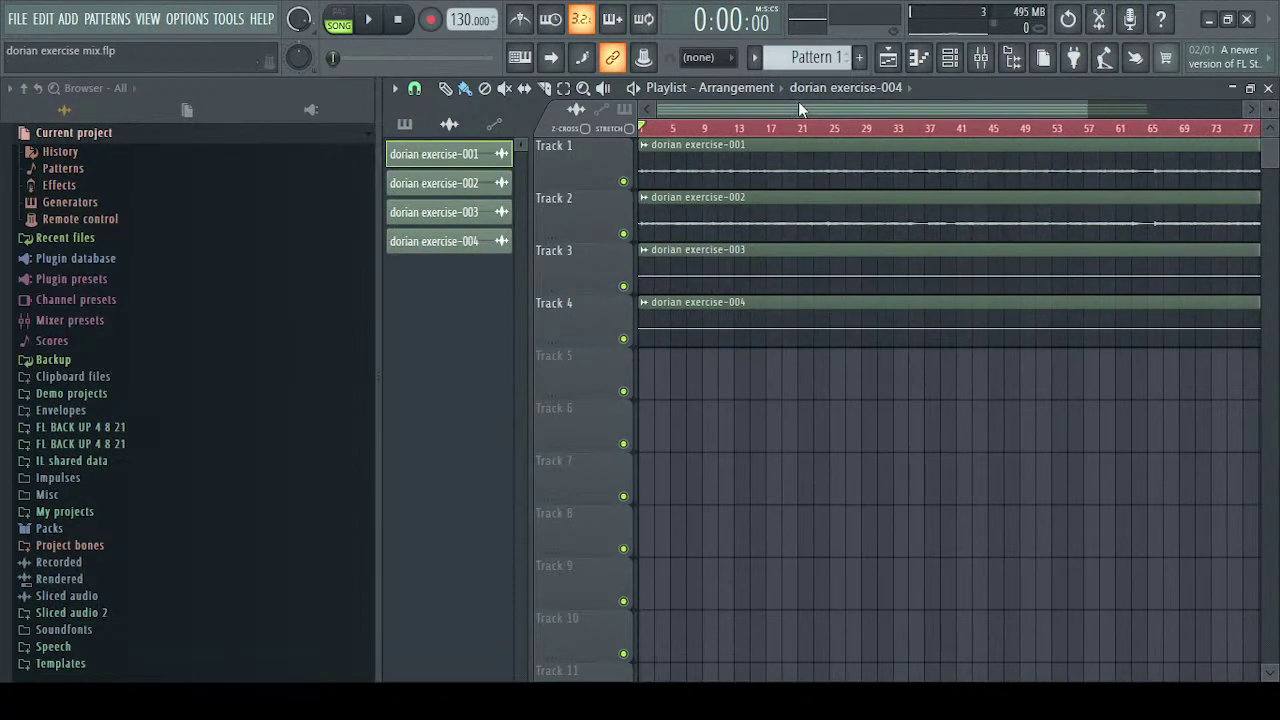
scroll(795, 114, down, 1)
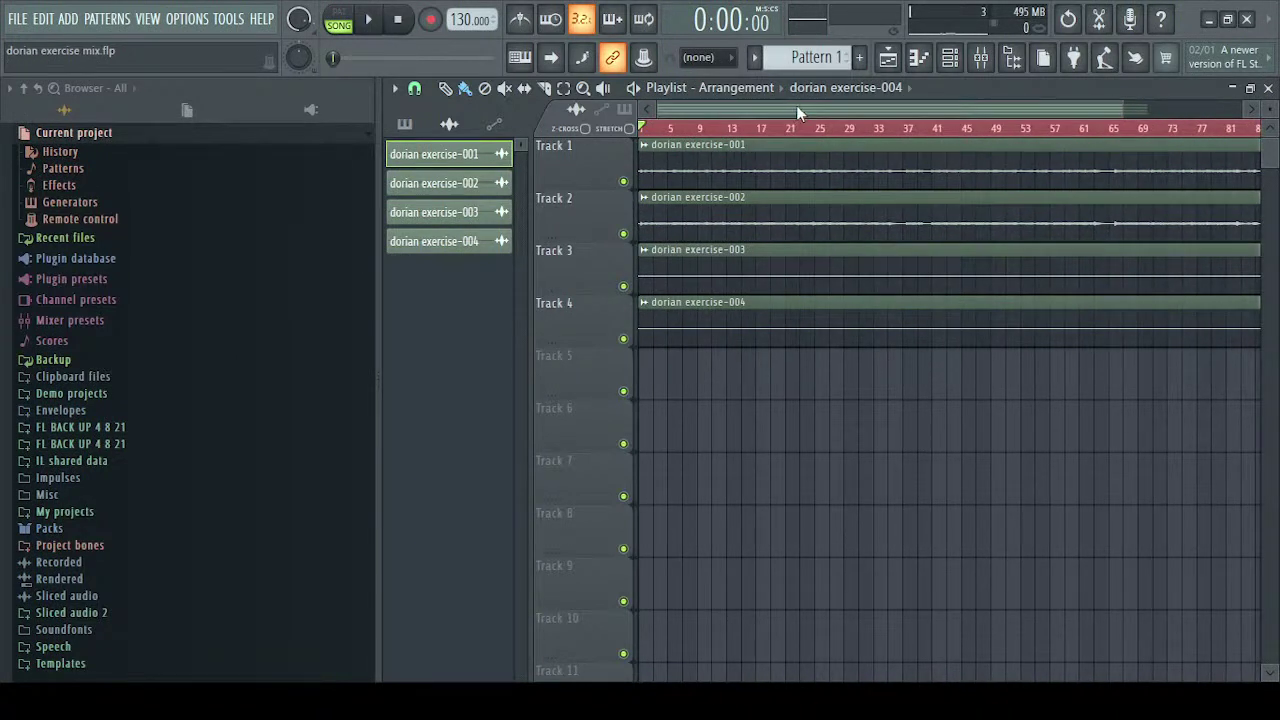
scroll(796, 105, up, 2)
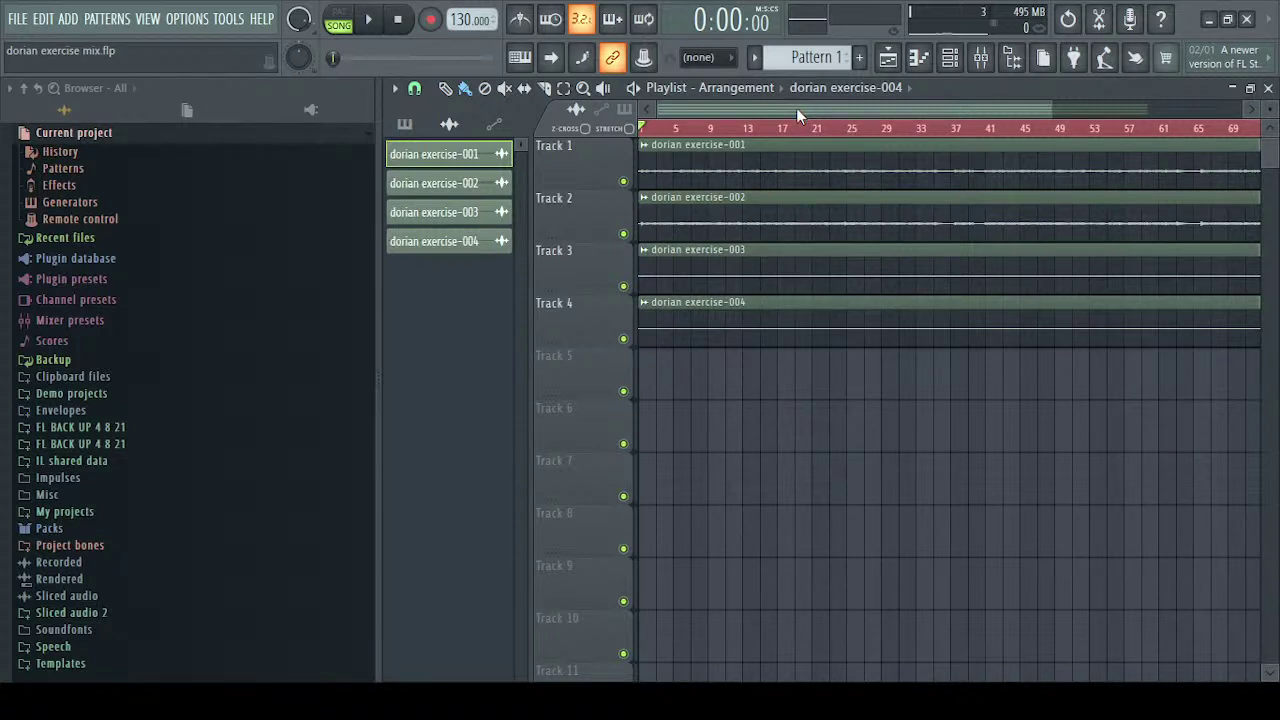
scroll(796, 107, up, 1)
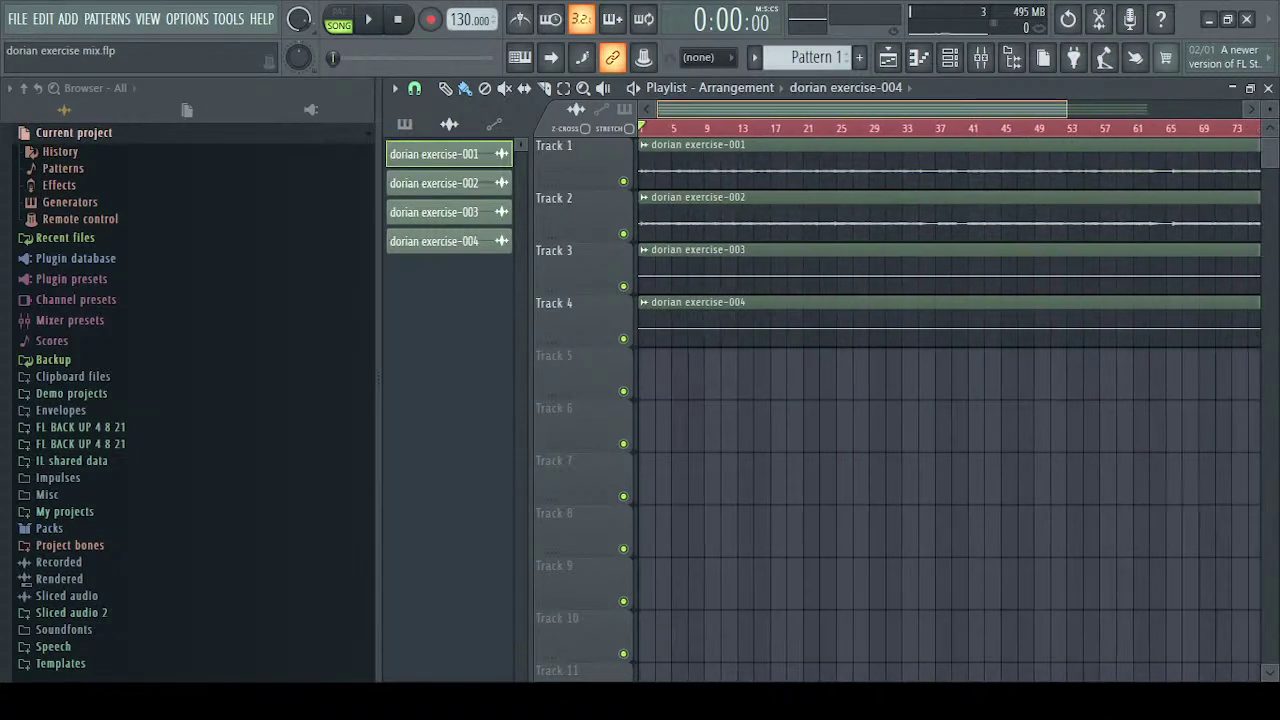
Return to the mixer, select Insert 8 and solo the dorian exercise-001 track
click(888, 57)
scroll(702, 205, down, 3)
scroll(675, 245, up, 3)
click(975, 218)
drag(938, 248, 500, 190)
click(788, 190)
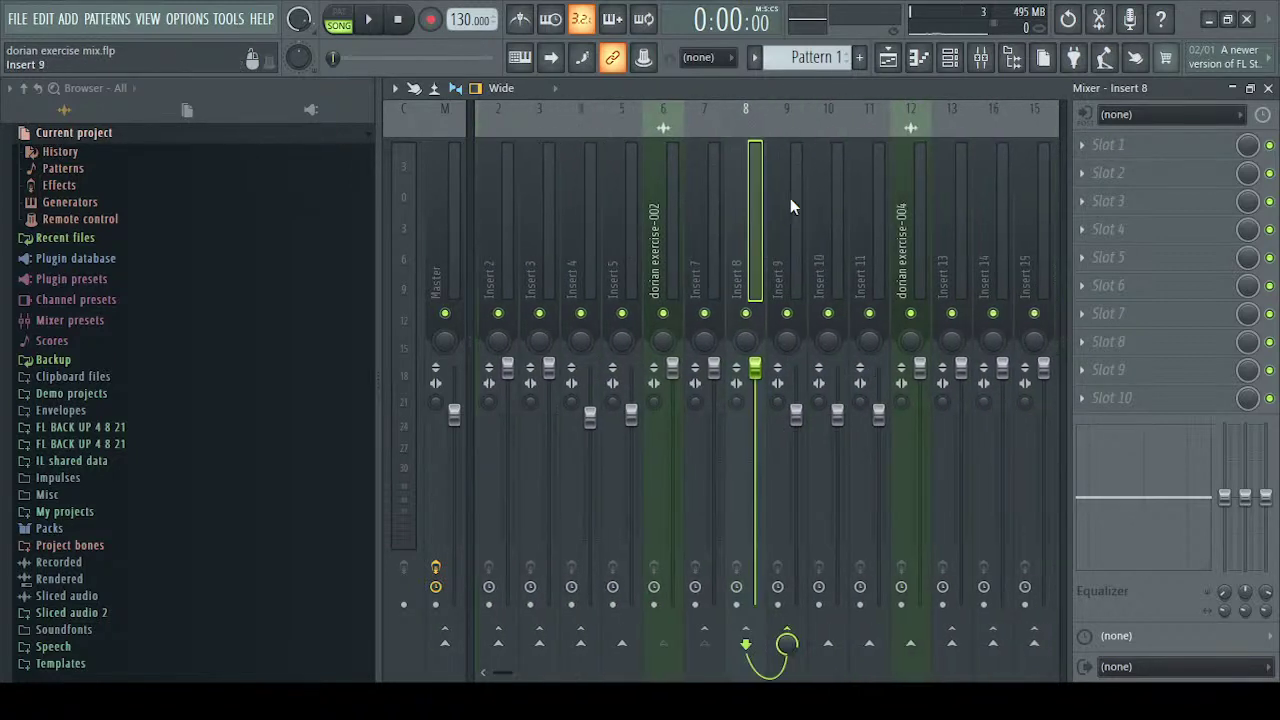
right_click(495, 313)
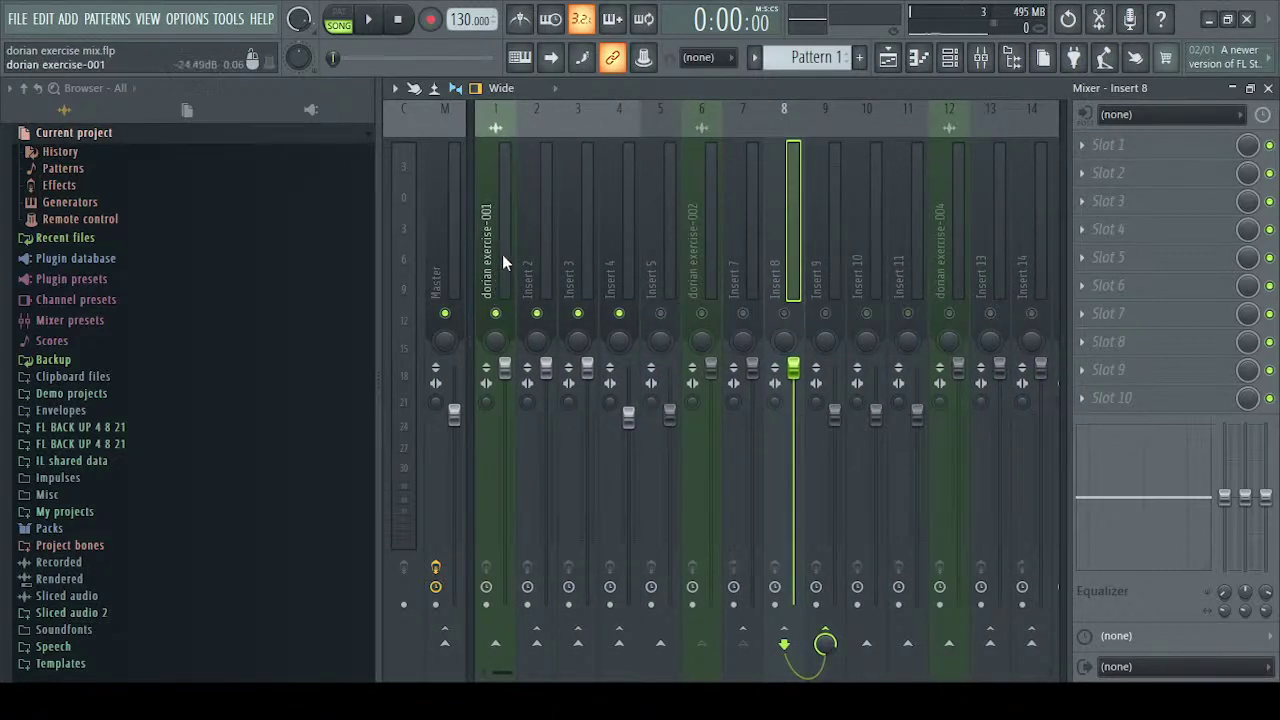
Select the dorian exercise-002 mixer track and solo it
drag(510, 221, 710, 236)
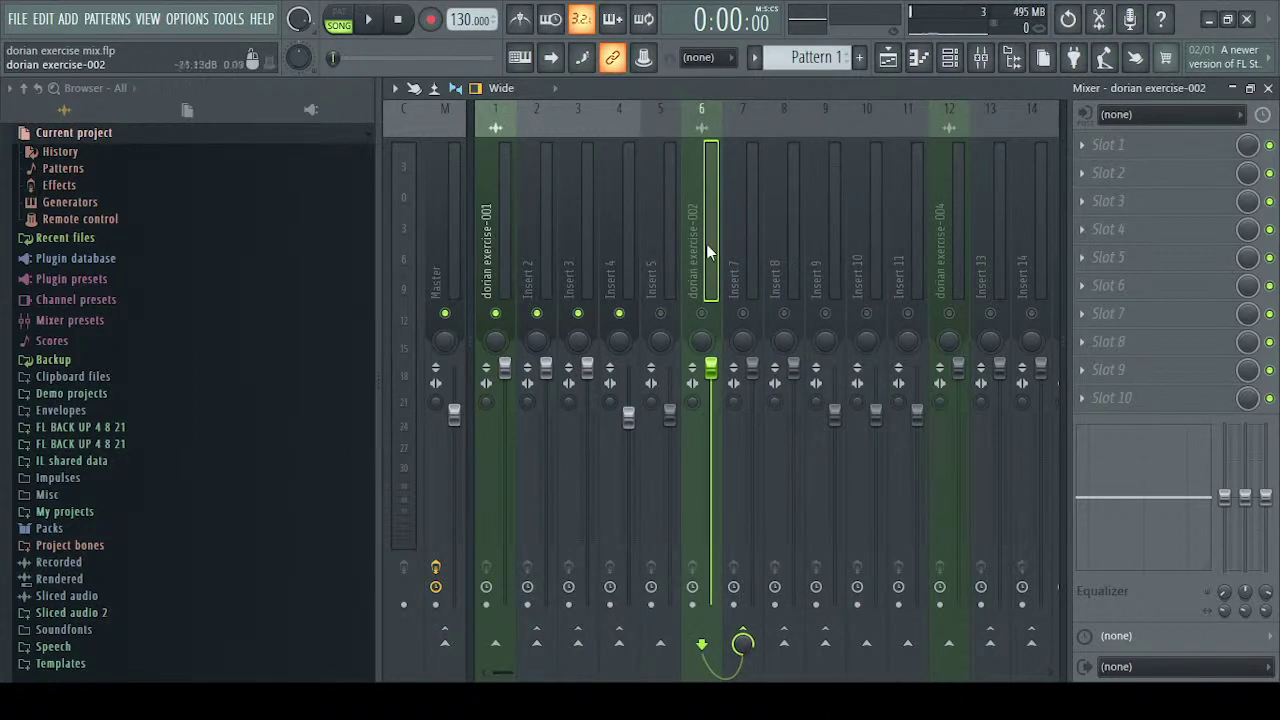
right_click(708, 315)
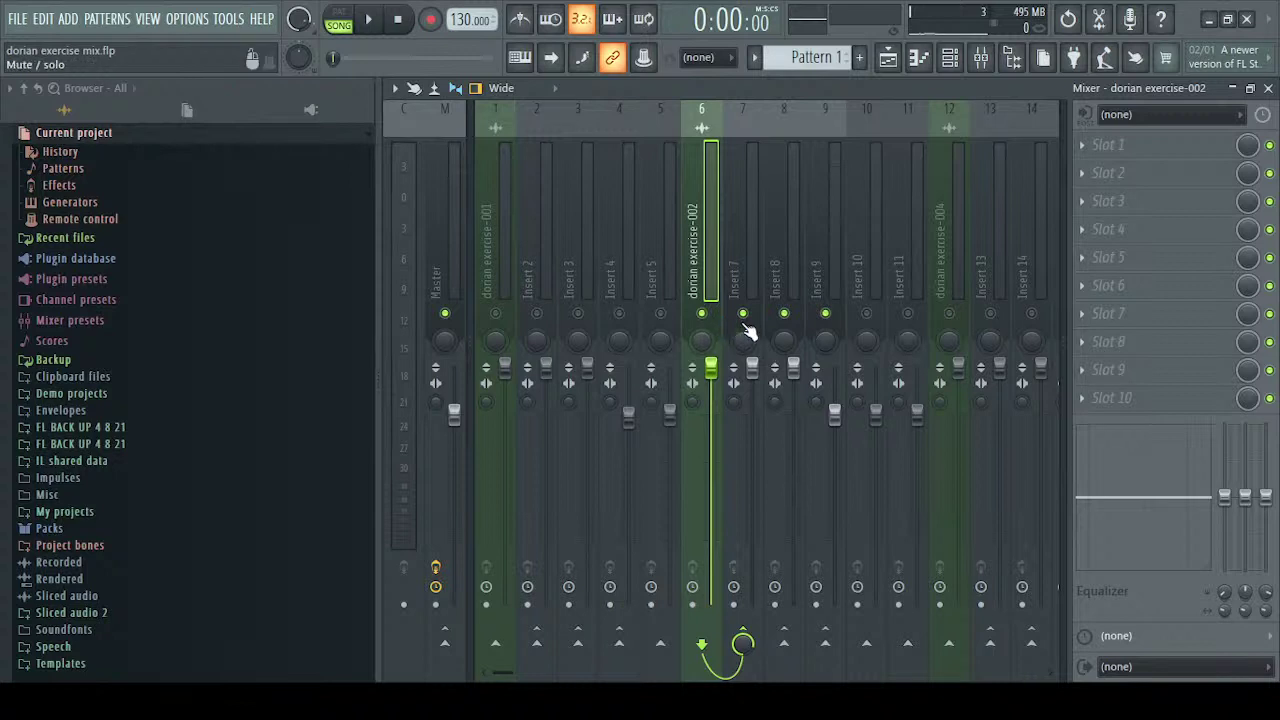
mouse_move(692, 256)
mouse_down()
mouse_move(813, 236)
mouse_move(699, 262)
mouse_move(795, 243)
mouse_move(712, 258)
mouse_up()
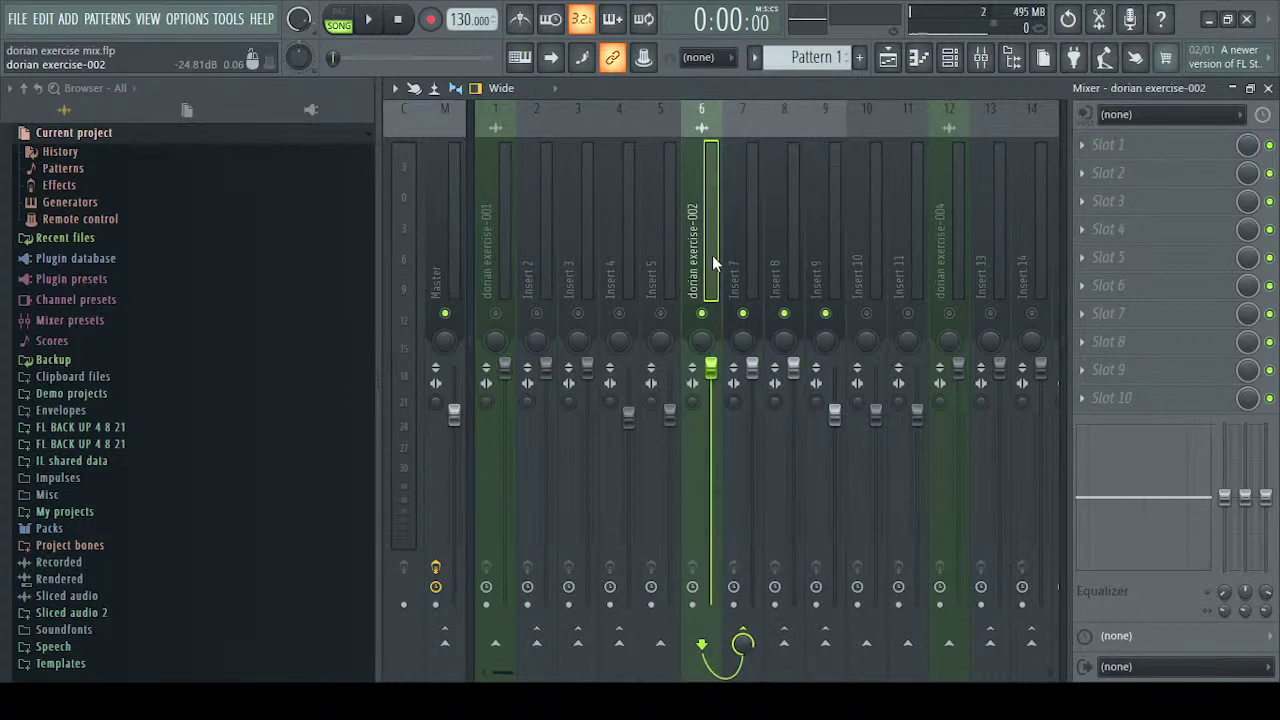
Compare the routing of dorian exercise-001 and dorian exercise-002 by selecting their mixer tracks and Inserts 8 and 9
scroll(714, 254, down, 5)
scroll(714, 254, up, 5)
drag(514, 249, 645, 247)
click(652, 236)
click(505, 236)
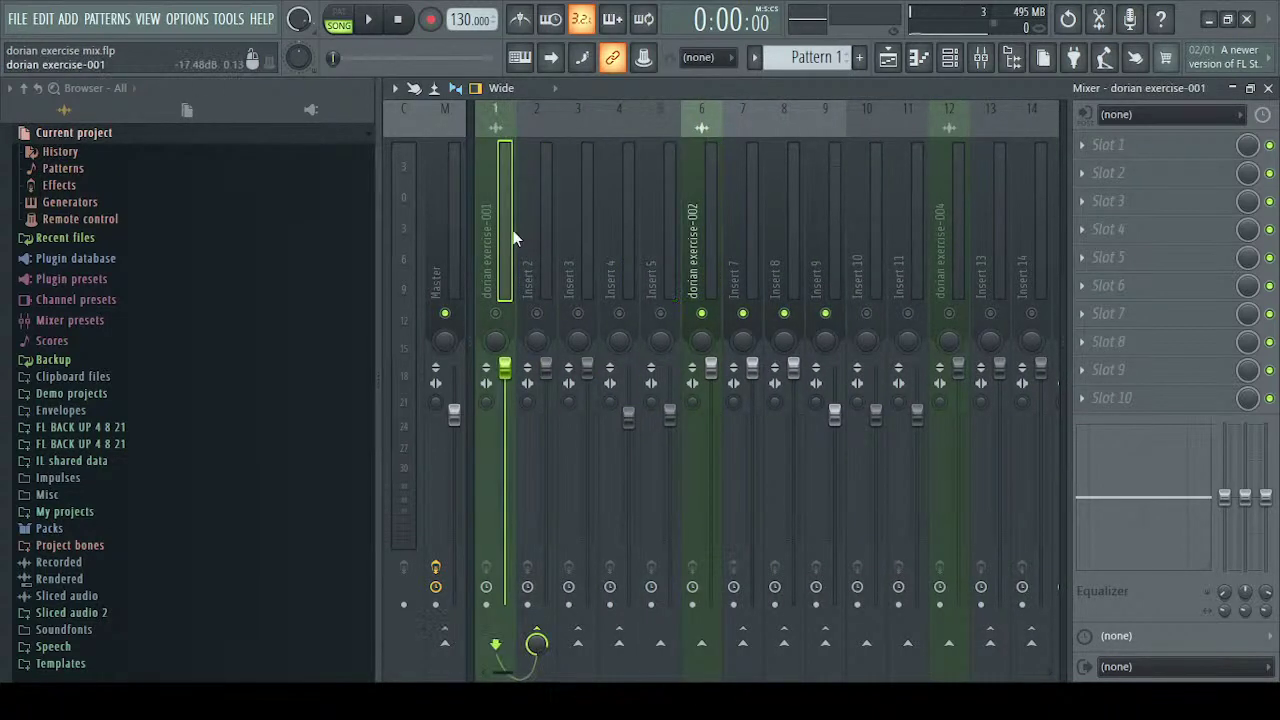
click(706, 214)
click(797, 218)
click(825, 221)
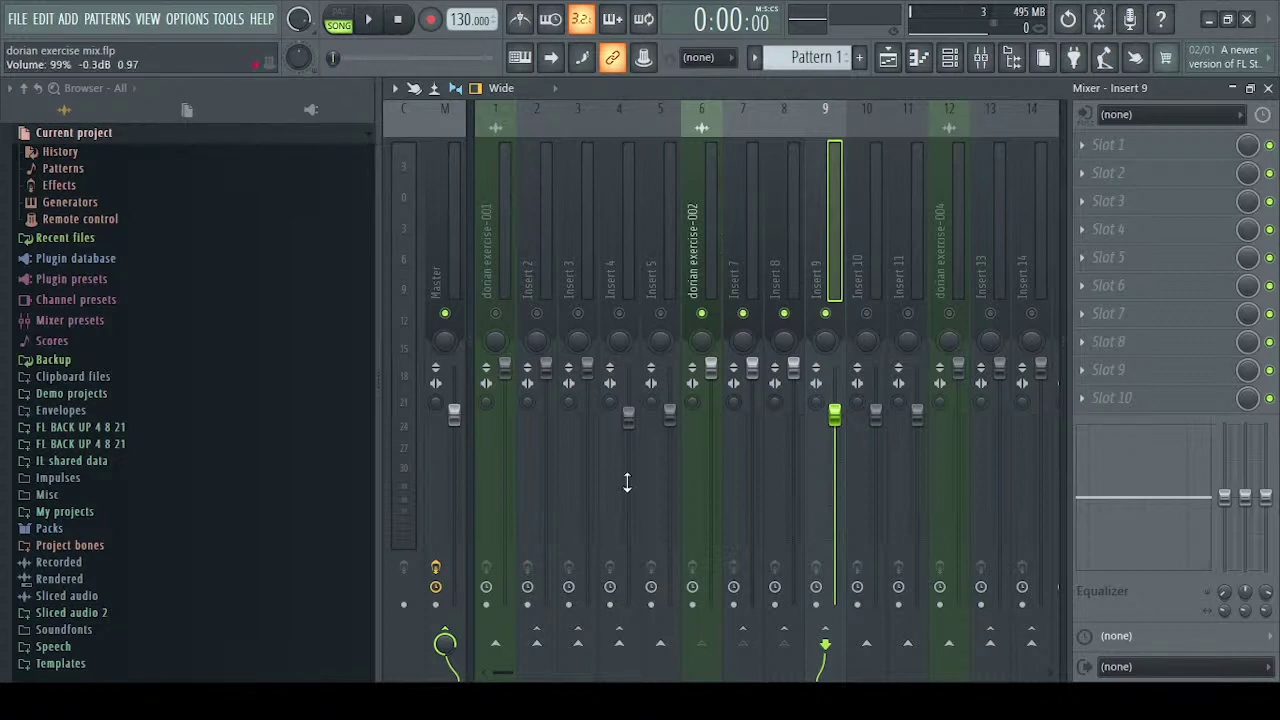
Look over the mixer tracks from dorian exercise-001 through dorian exercise-003, leaving dorian exercise-001 selected
drag(584, 231, 750, 202)
click(750, 203)
click(650, 232)
click(530, 210)
click(498, 218)
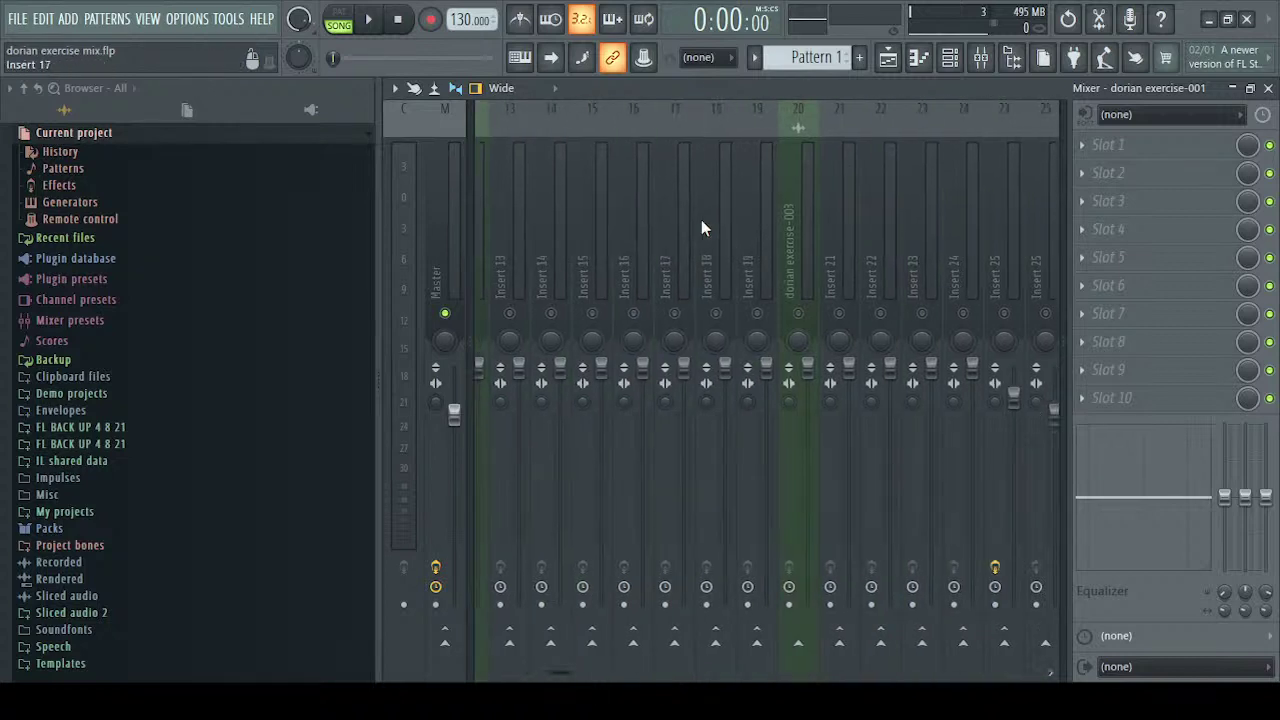
click(803, 203)
drag(803, 201, 448, 250)
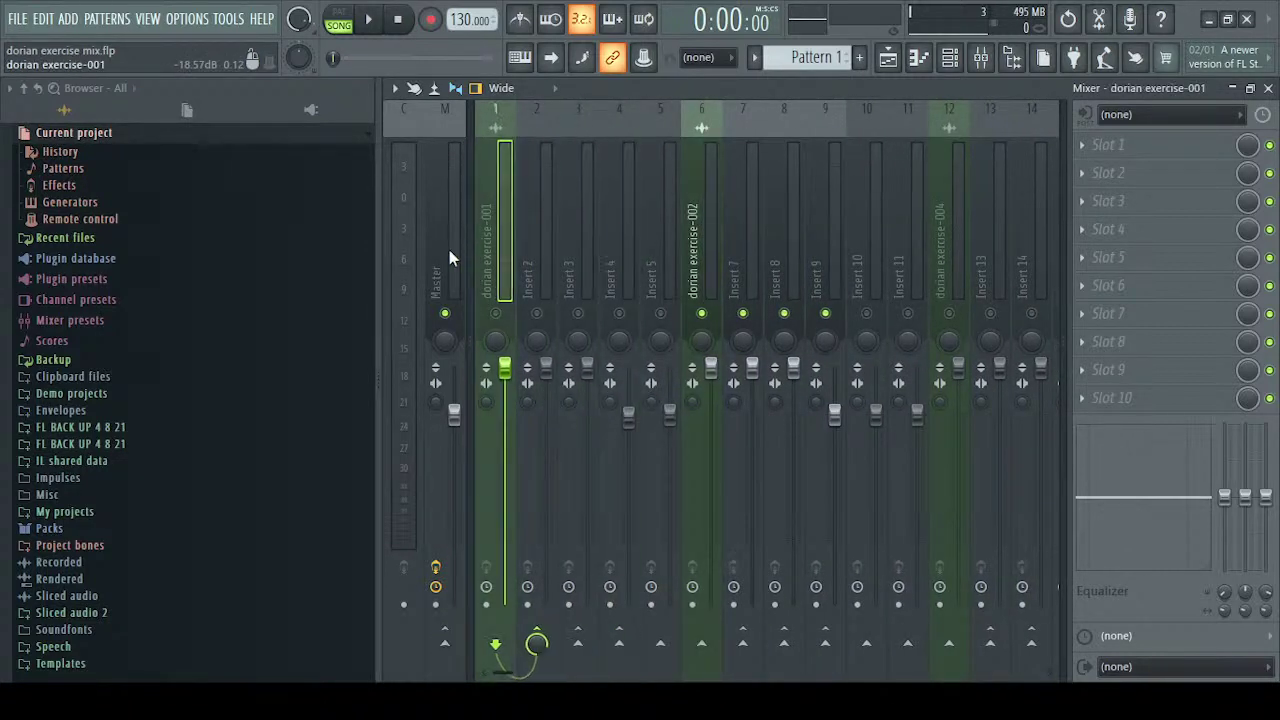
Survey the mixer inserts on both sides of dorian exercise-004 and select Insert 10
scroll(548, 216, down, 4)
scroll(548, 216, up, 4)
drag(548, 216, 448, 258)
scroll(516, 217, down, 4)
scroll(516, 217, up, 4)
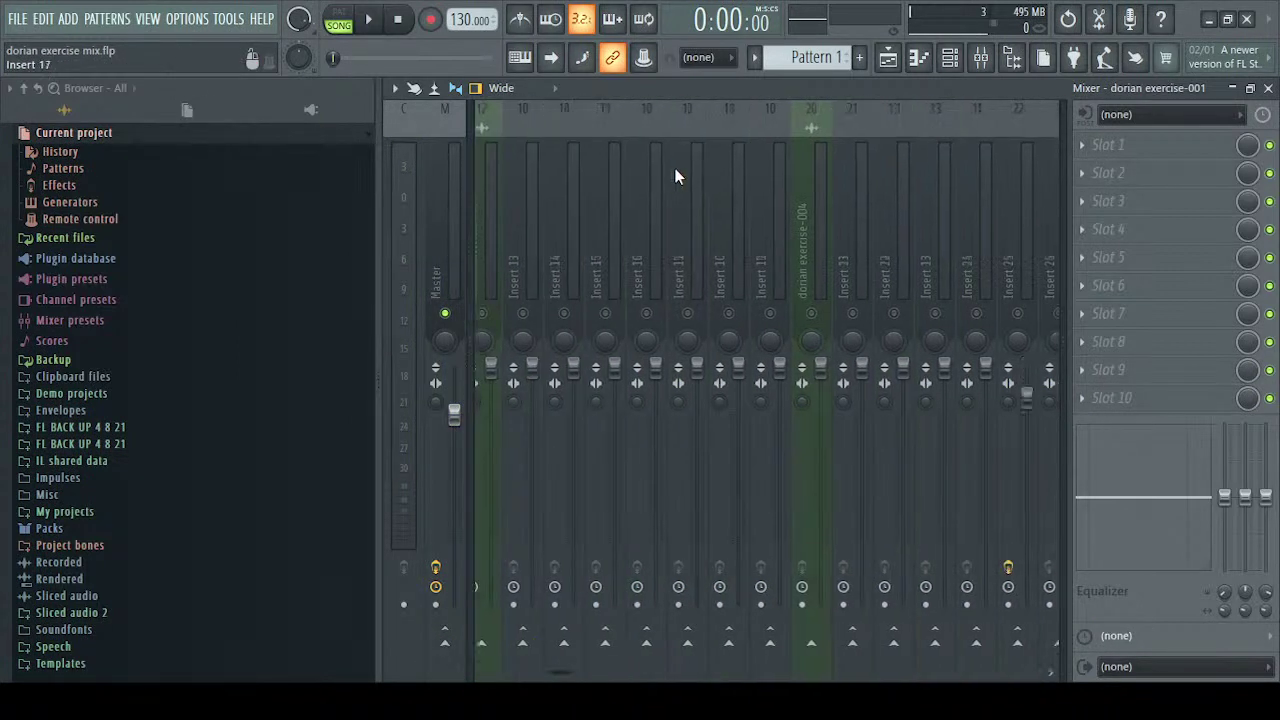
click(716, 200)
drag(716, 200, 861, 179)
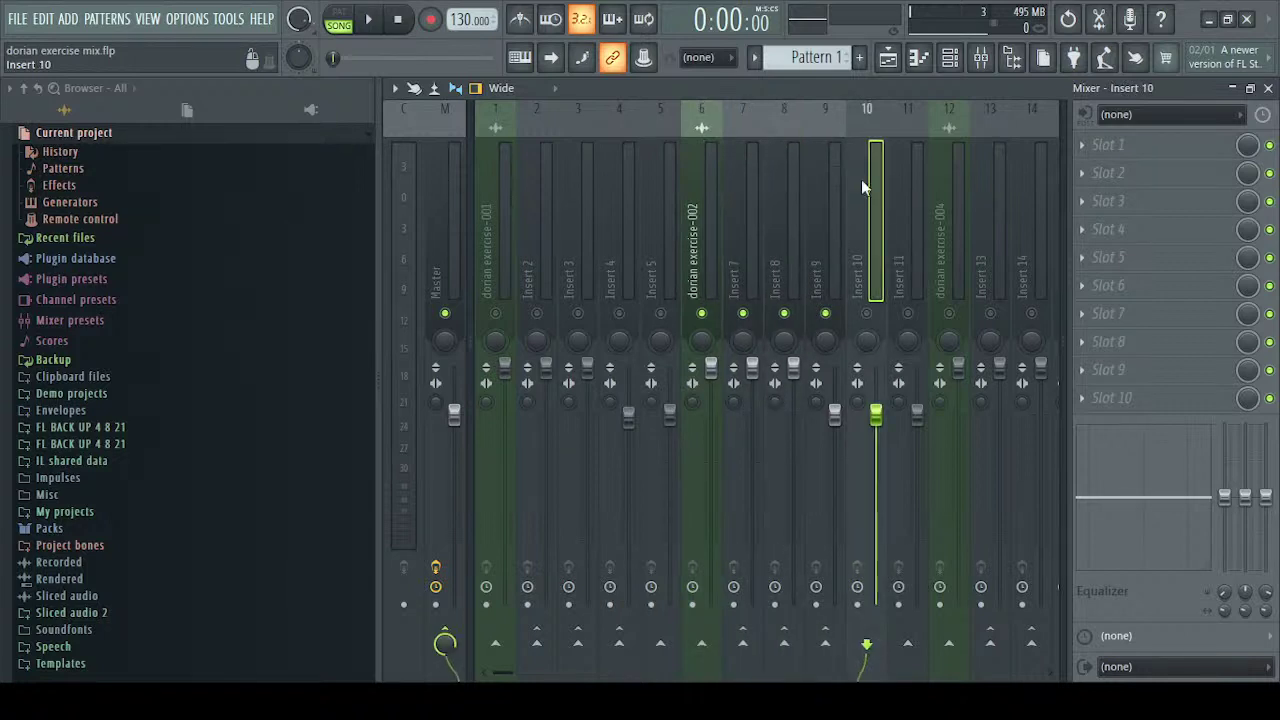
Solo the dorian exercise-004 mixer track with its chained inserts, select it and start song playback
scroll(640, 225, right, 3)
click(597, 264)
drag(588, 262, 772, 246)
click(580, 314)
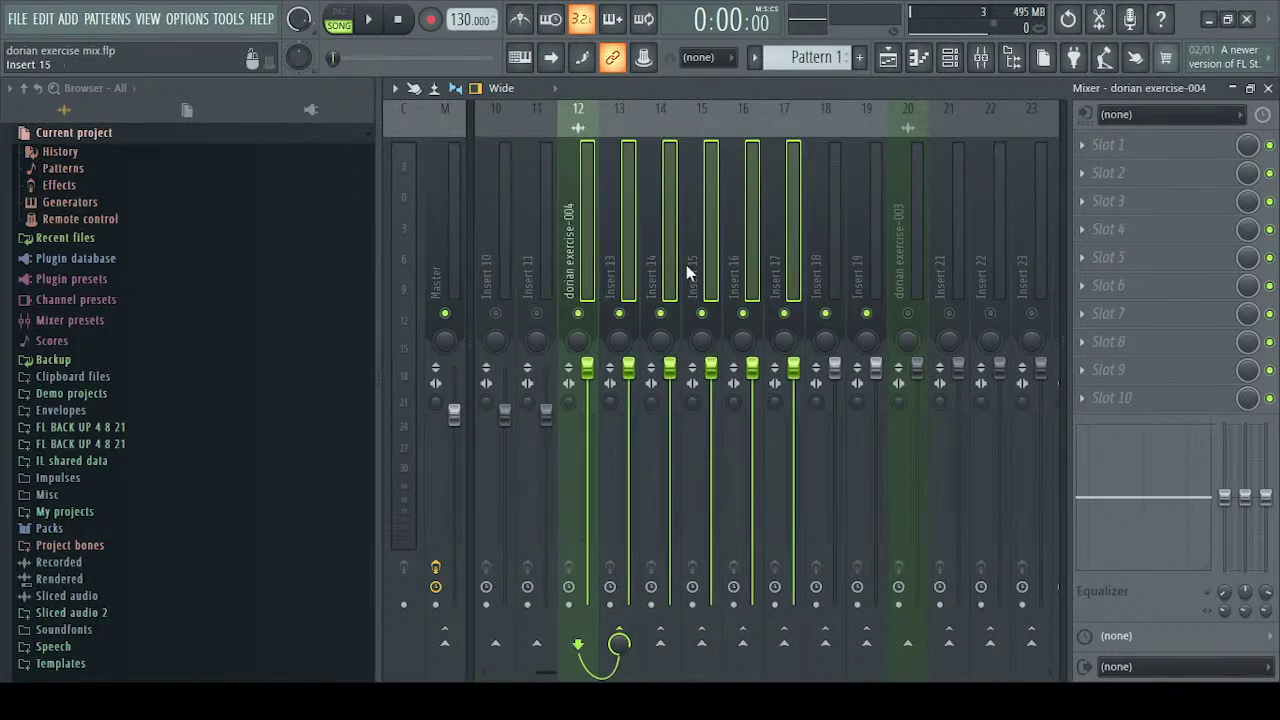
click(585, 250)
key(space)
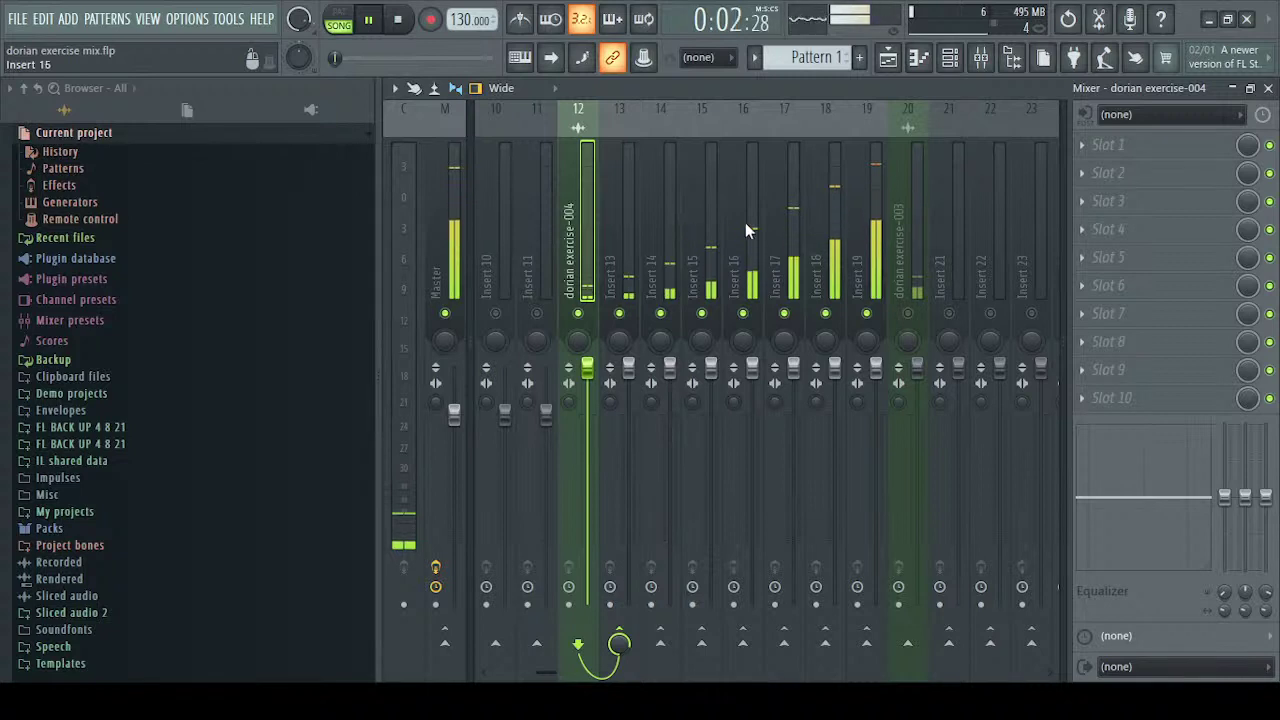
Trace the signal chain from dorian exercise-004 to Insert 19 by selecting its tracks, stopping playback along the way
click(866, 228)
click(788, 230)
click(655, 250)
key(space)
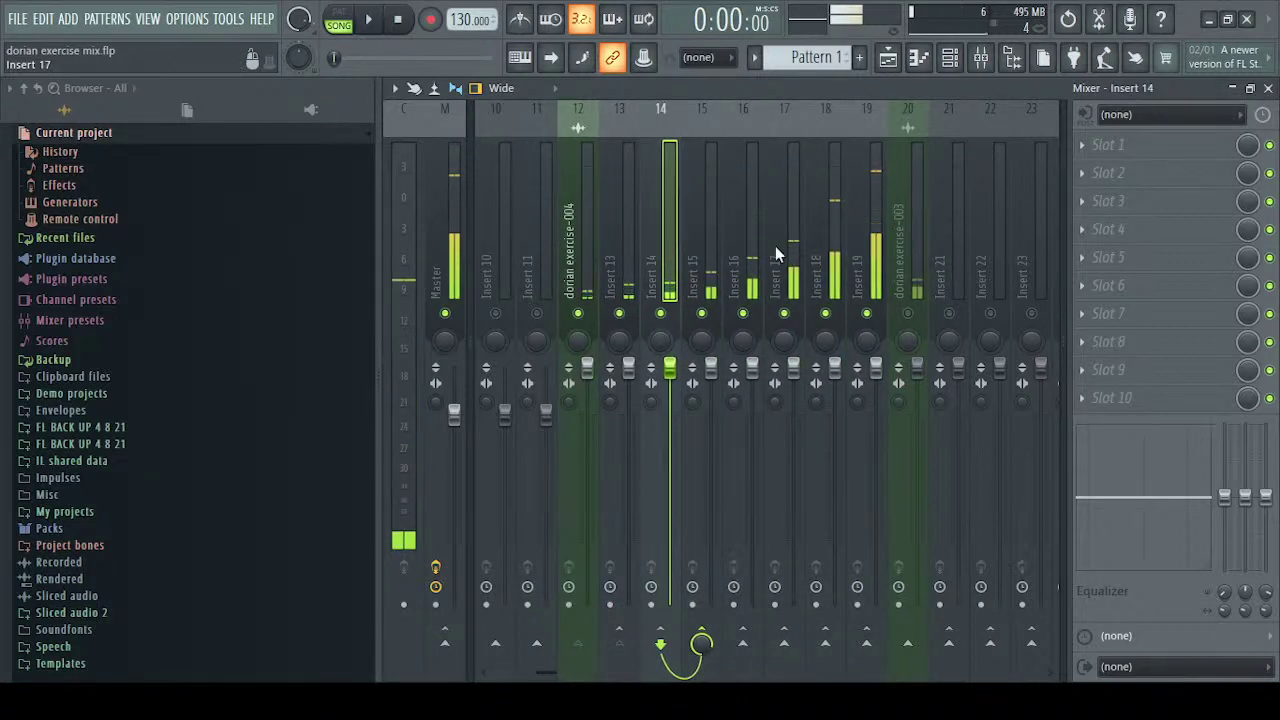
click(586, 251)
click(716, 218)
click(828, 216)
click(874, 220)
click(792, 228)
click(612, 240)
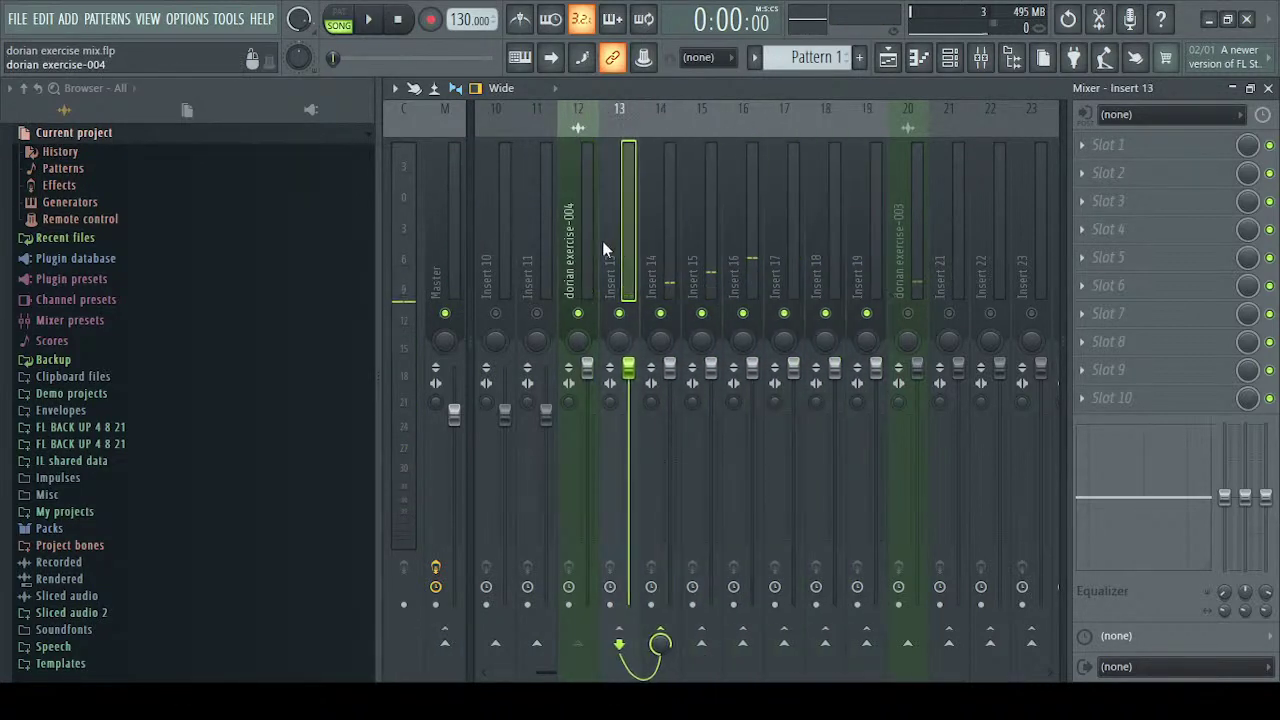
click(581, 241)
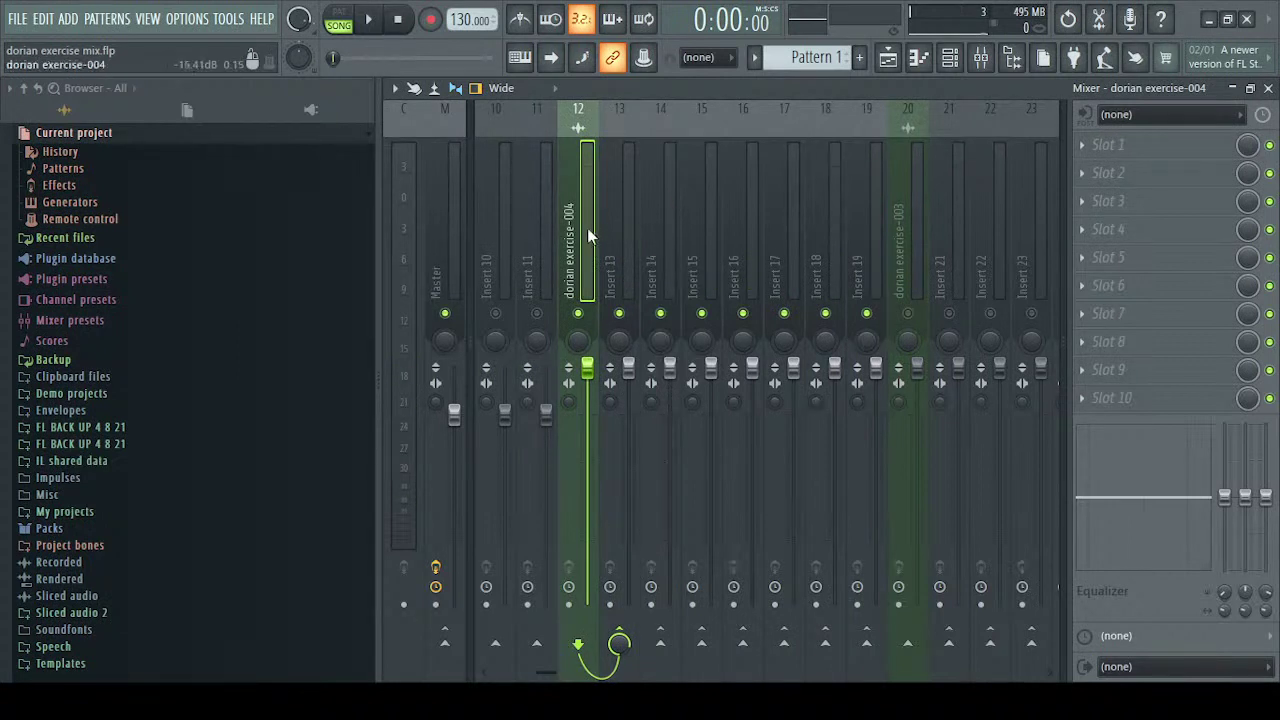
Examine the routing of Inserts 13 to 19 and their neighbouring recorded tracks again, finishing with dorian exercise-004 selected
click(744, 220)
click(872, 205)
click(662, 240)
click(584, 245)
click(662, 230)
click(783, 218)
click(907, 230)
click(843, 209)
click(624, 230)
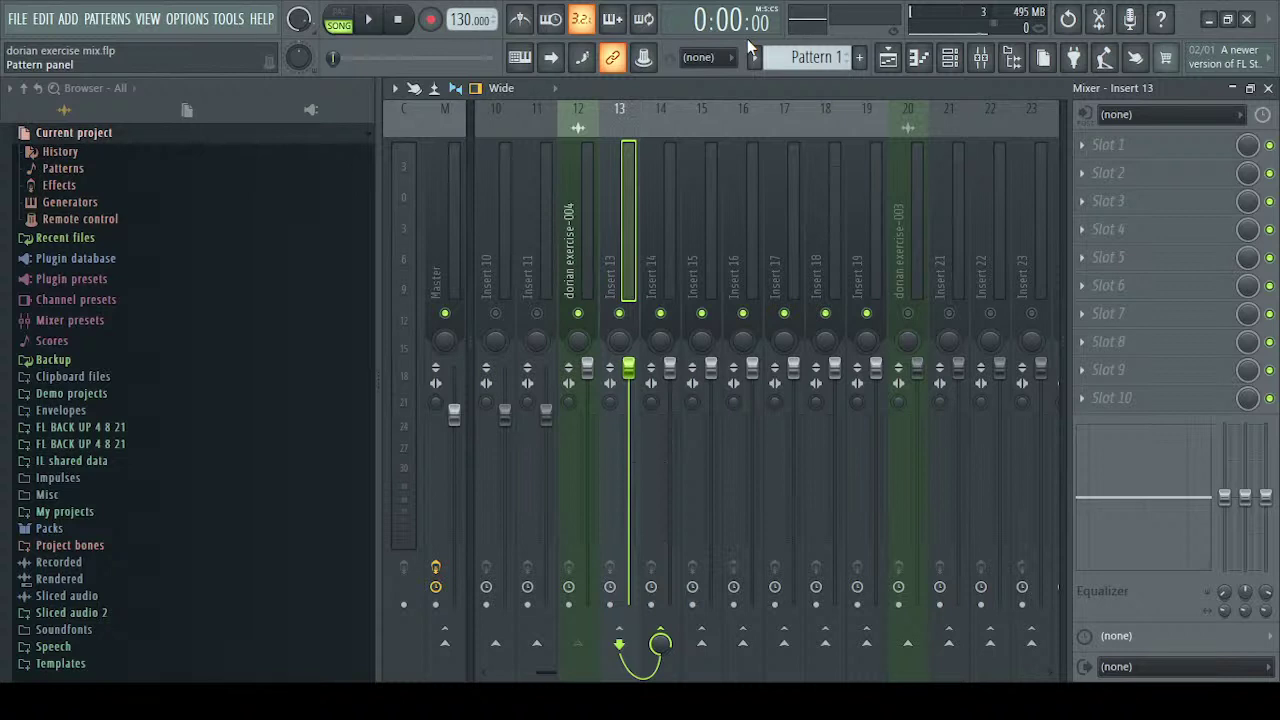
drag(563, 246, 575, 276)
Solo the dorian exercise-003 mixer track, select it and start song playback
scroll(580, 268, down, 3)
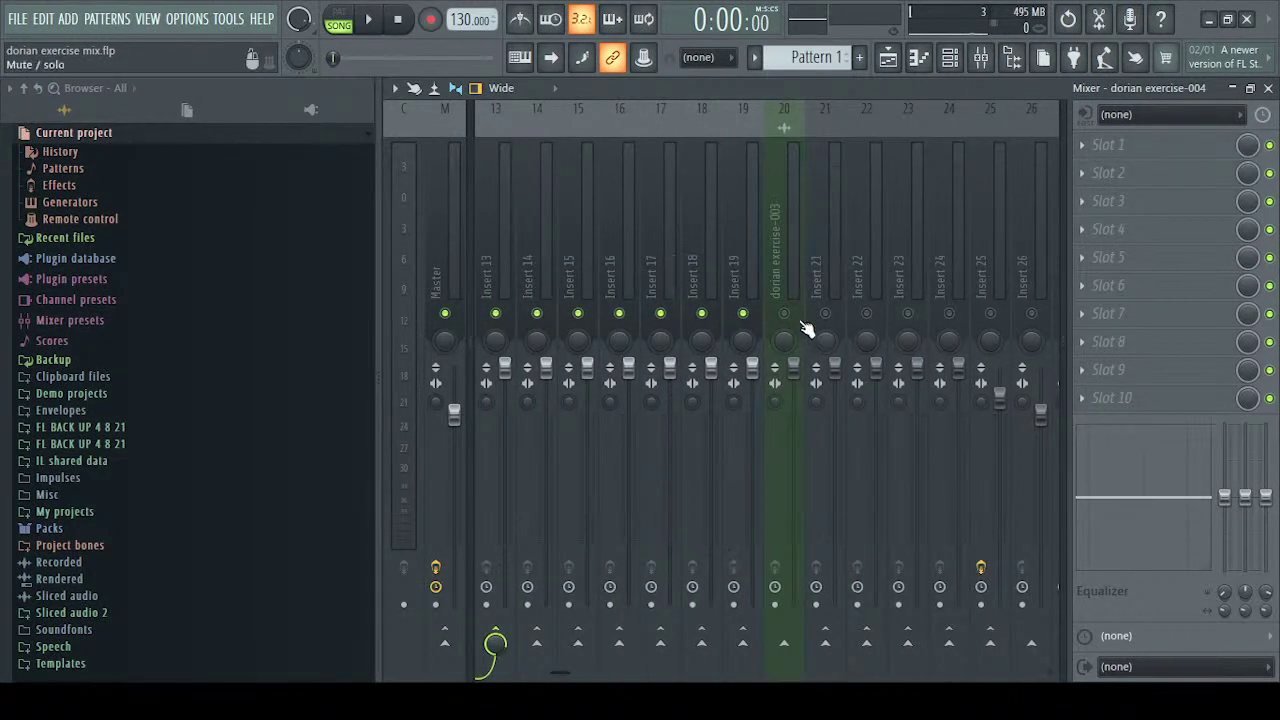
right_click(786, 314)
scroll(660, 246, down, 7)
scroll(642, 244, up, 4)
click(651, 240)
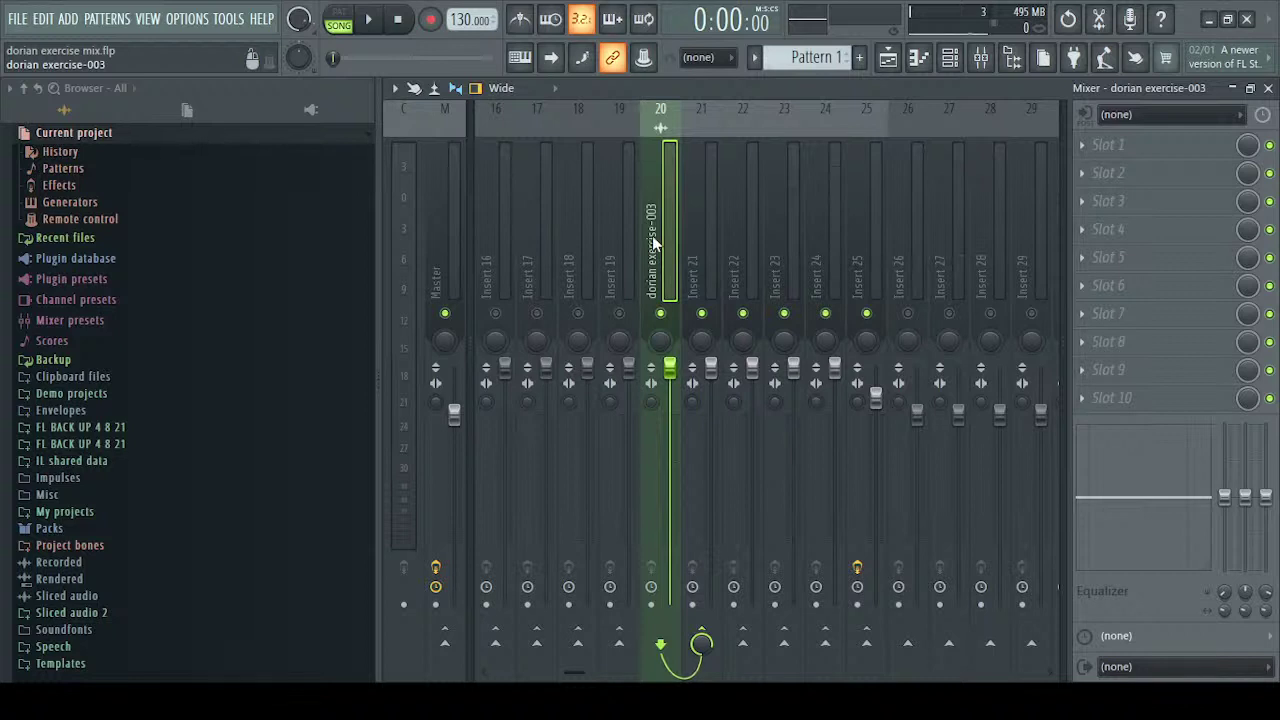
key(space)
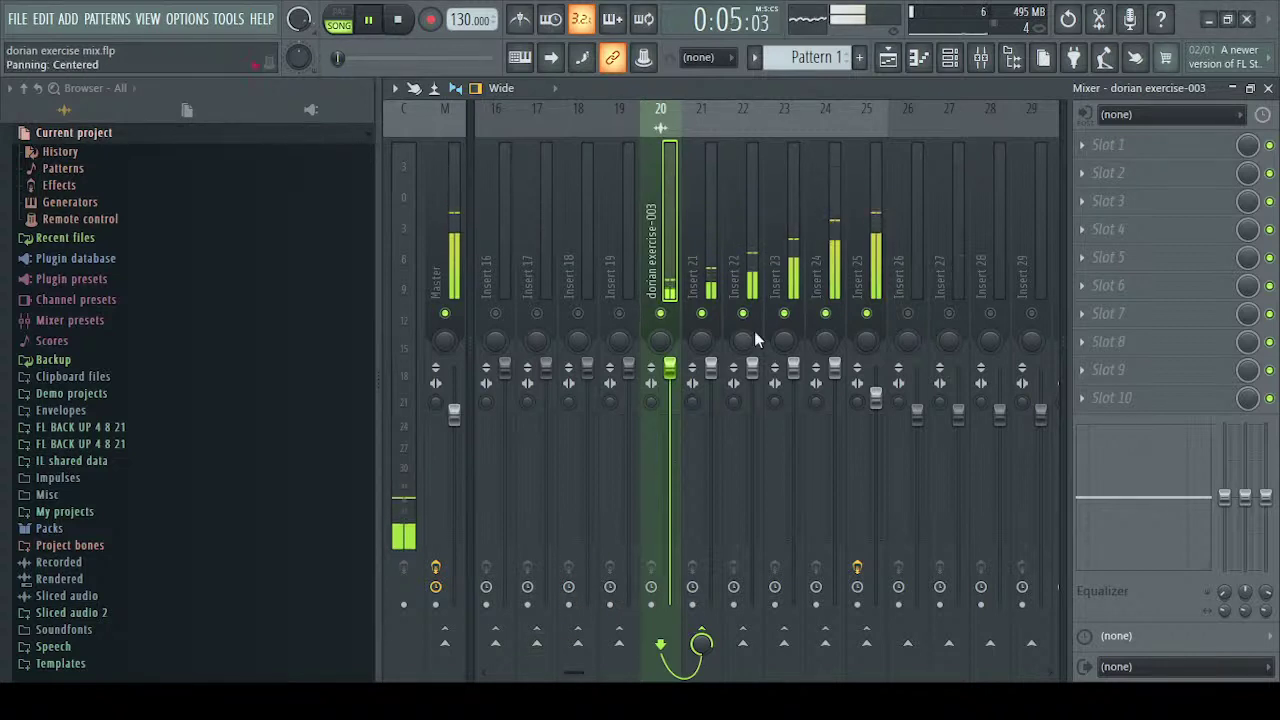
Compare soloed dorian exercise-003 with the full mix by toggling its solo, stop playback and select Insert 21
click(697, 226)
drag(697, 219, 624, 262)
right_click(661, 313)
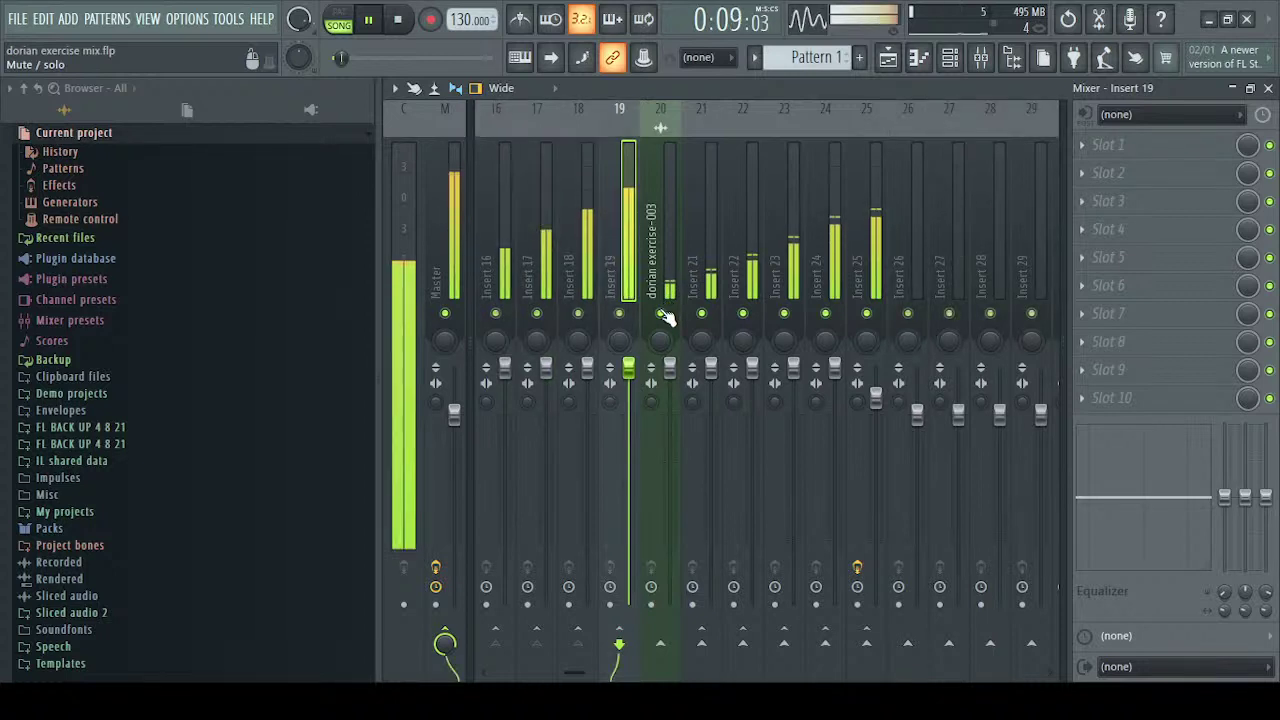
key(space)
click(665, 265)
click(688, 241)
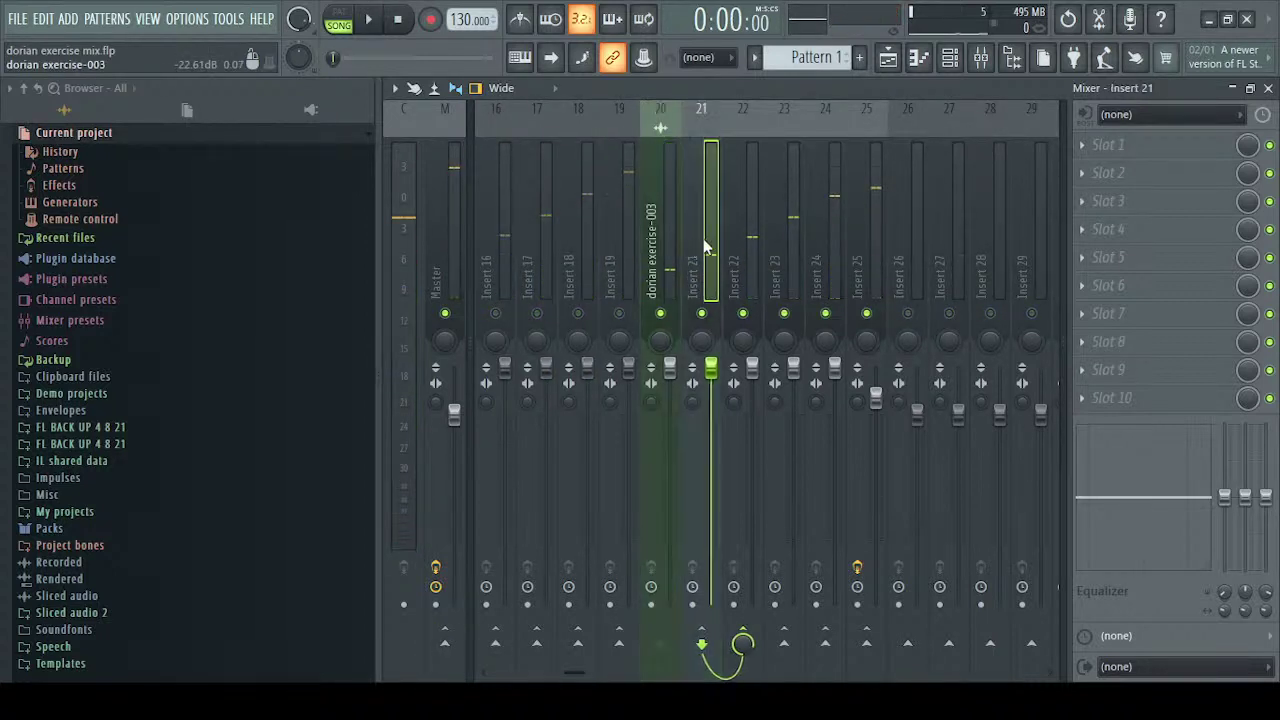
Follow the chain to Insert 25 and add Fruity parametric EQ 2 in its second effect slot
drag(688, 241, 847, 204)
drag(696, 214, 867, 190)
scroll(646, 218, down, 3)
scroll(645, 217, up, 3)
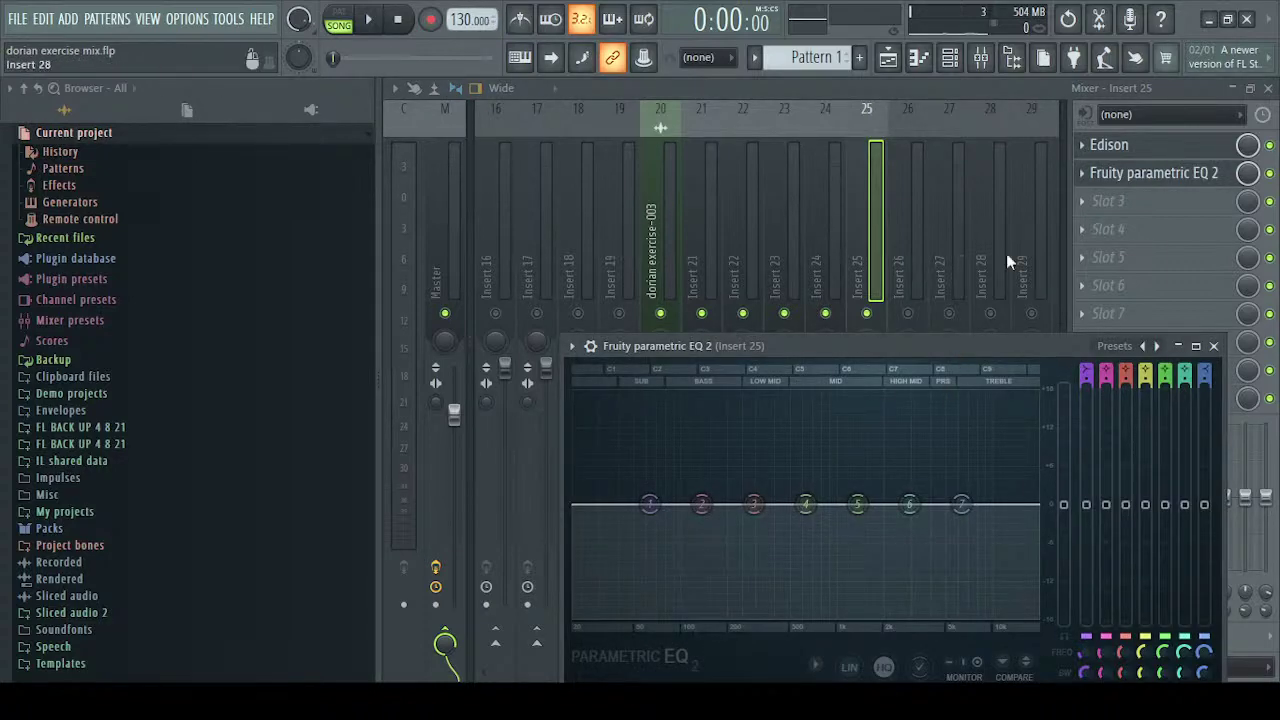
drag(942, 352, 934, 145)
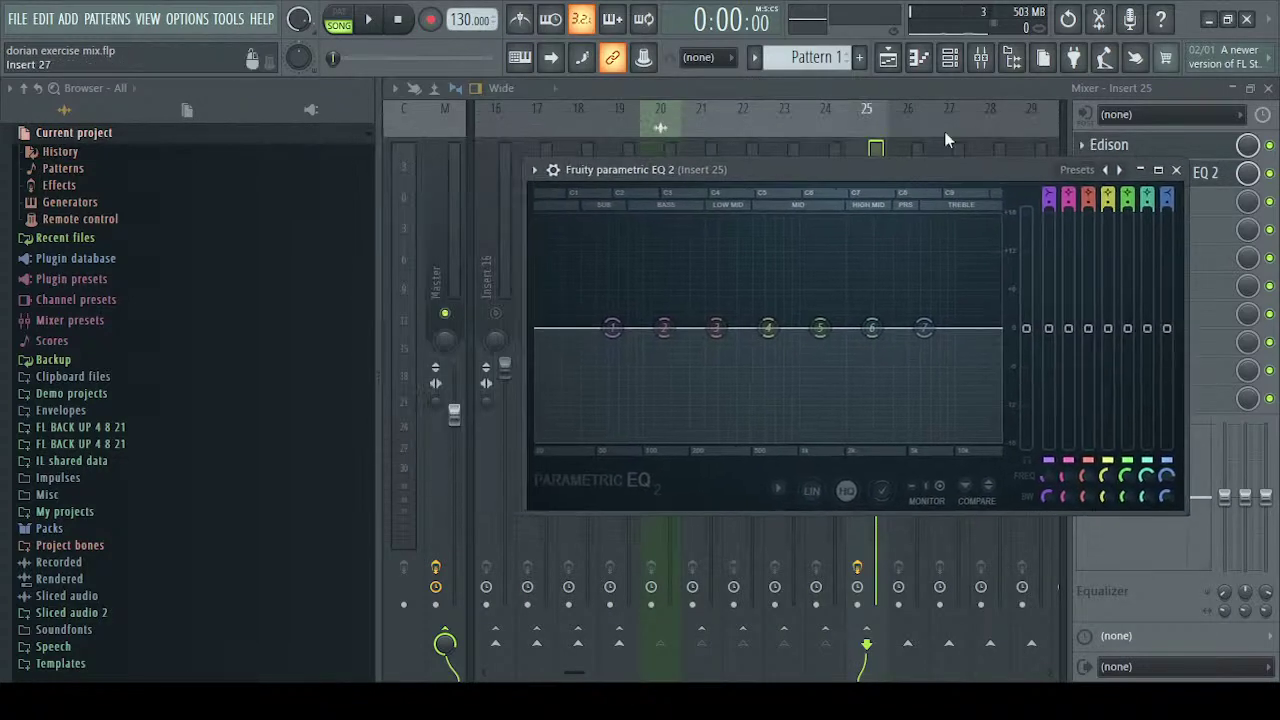
During playback, roll off Insert 25's highs with the upper EQ bands at -18 dB, band 7 at about 1619 Hz, and close the EQ
drag(912, 328, 958, 442)
key(space)
drag(872, 328, 808, 440)
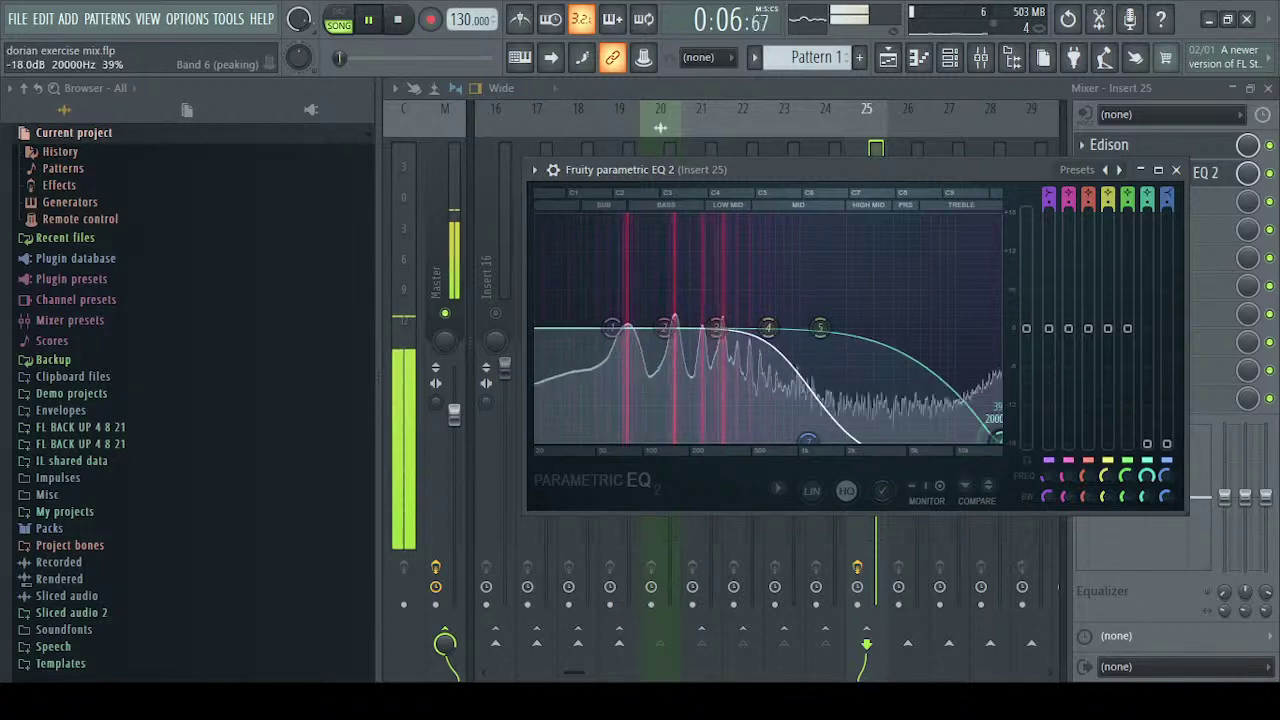
drag(819, 327, 910, 440)
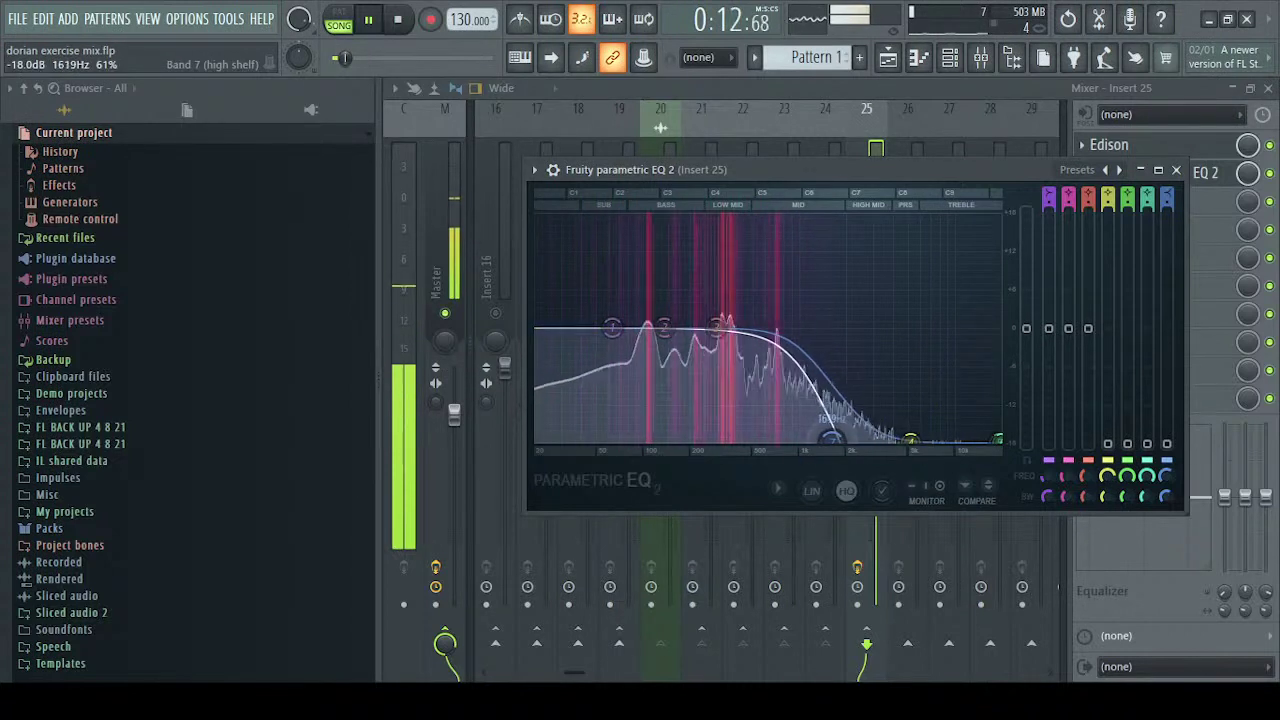
click(860, 133)
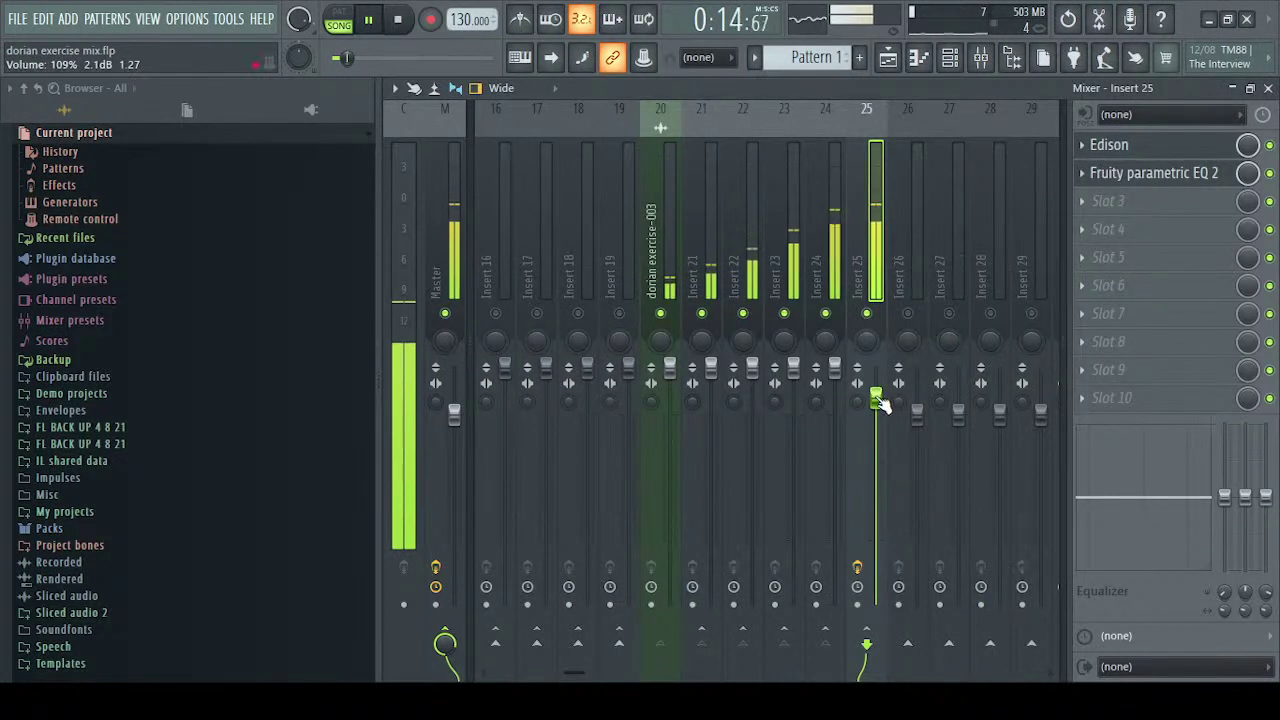
Route Insert 25 only to Insert 26 with Insert 25's volume at maximum, enable Insert 26, raise its volume slightly and stop playback
click(909, 645)
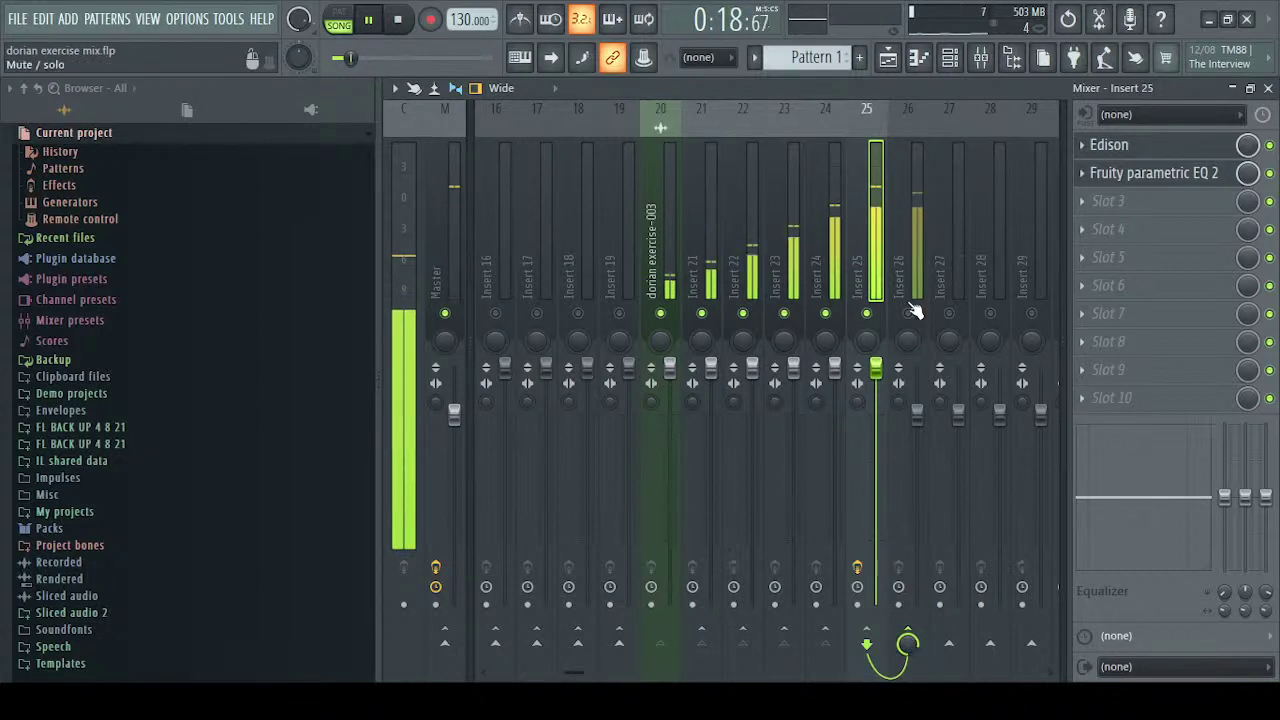
scroll(848, 206, down, 6)
drag(667, 409, 669, 378)
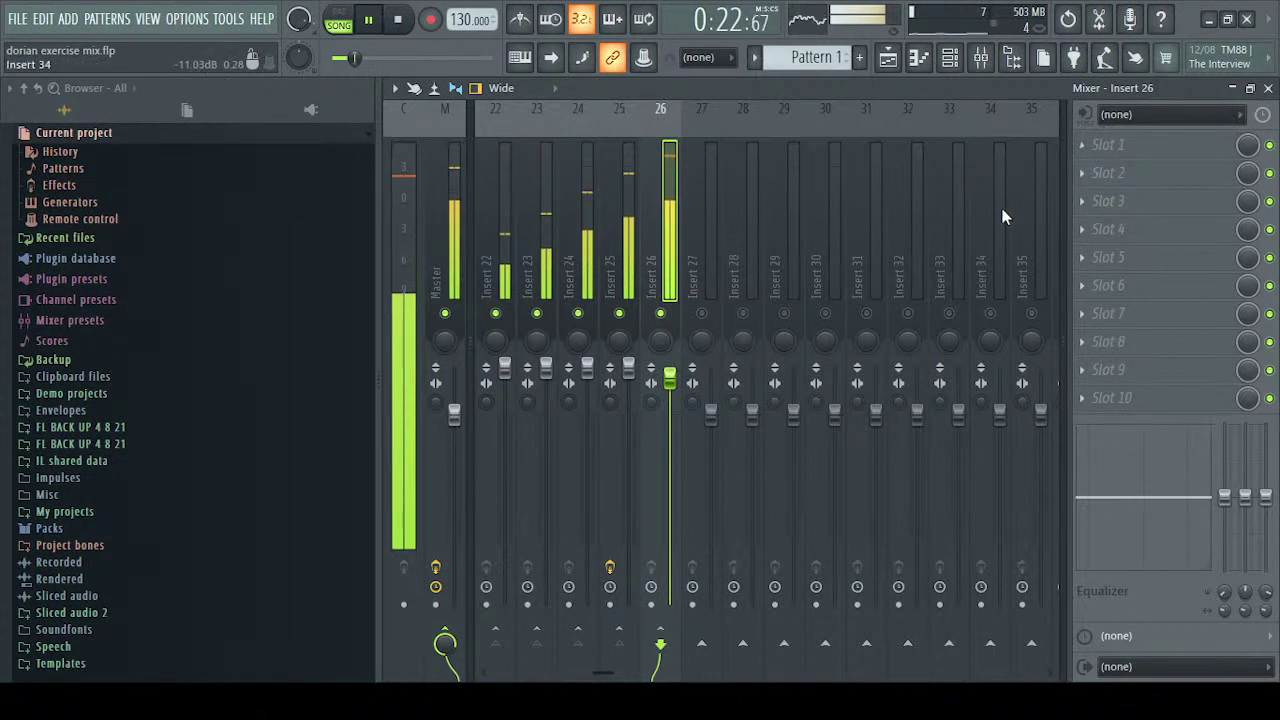
drag(669, 379, 670, 399)
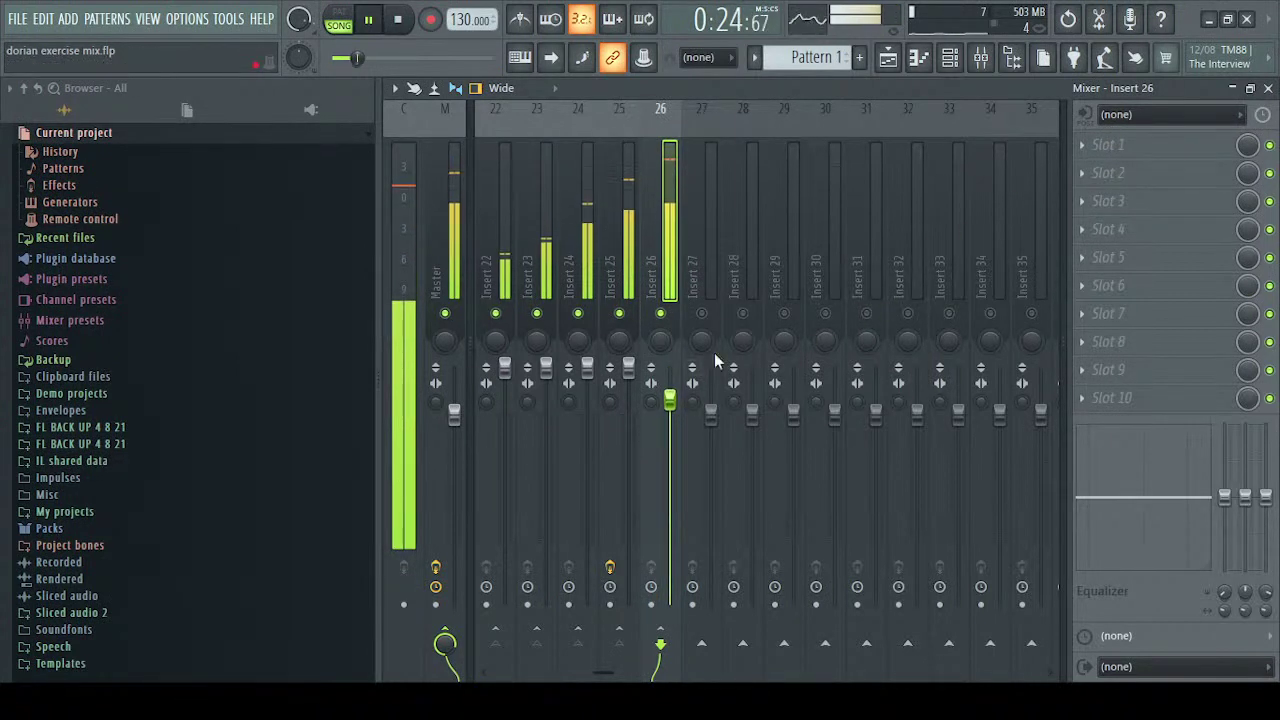
key(space)
Add a second Fruity parametric EQ 2 to Insert 25, cutting lows with band 1 near 34 Hz and slightly boosting band 2 during playback
click(627, 231)
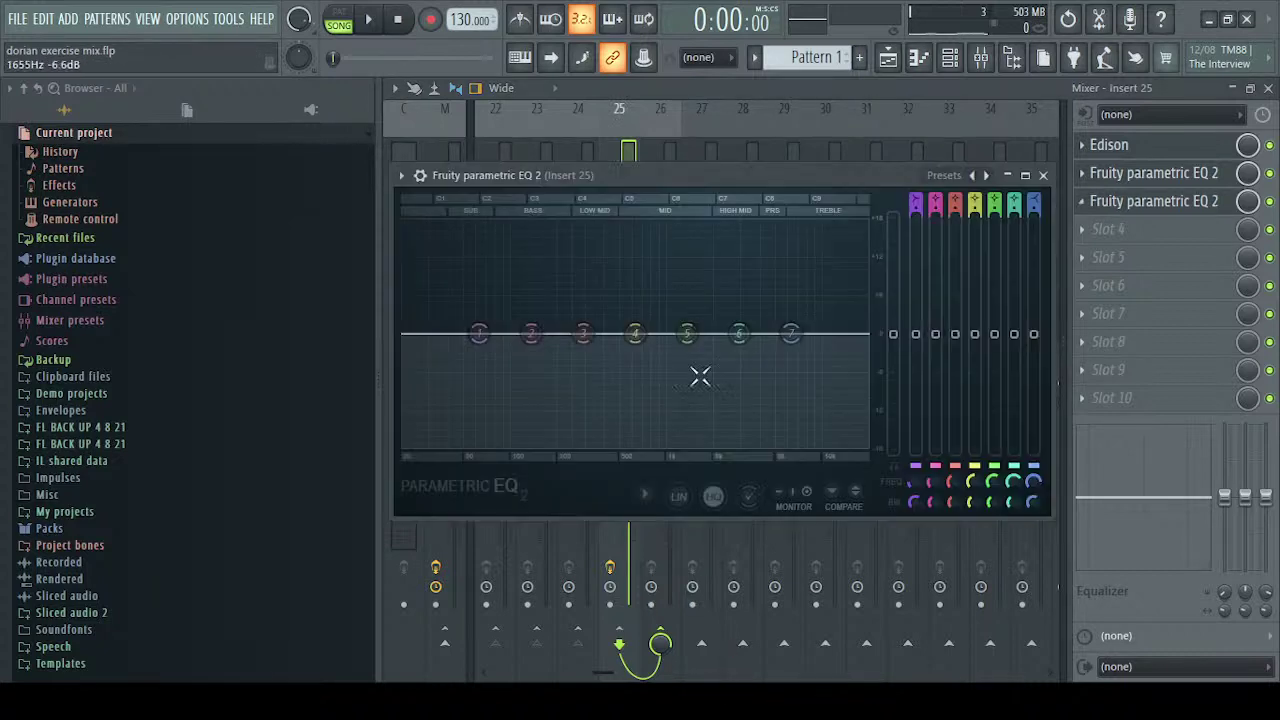
key(space)
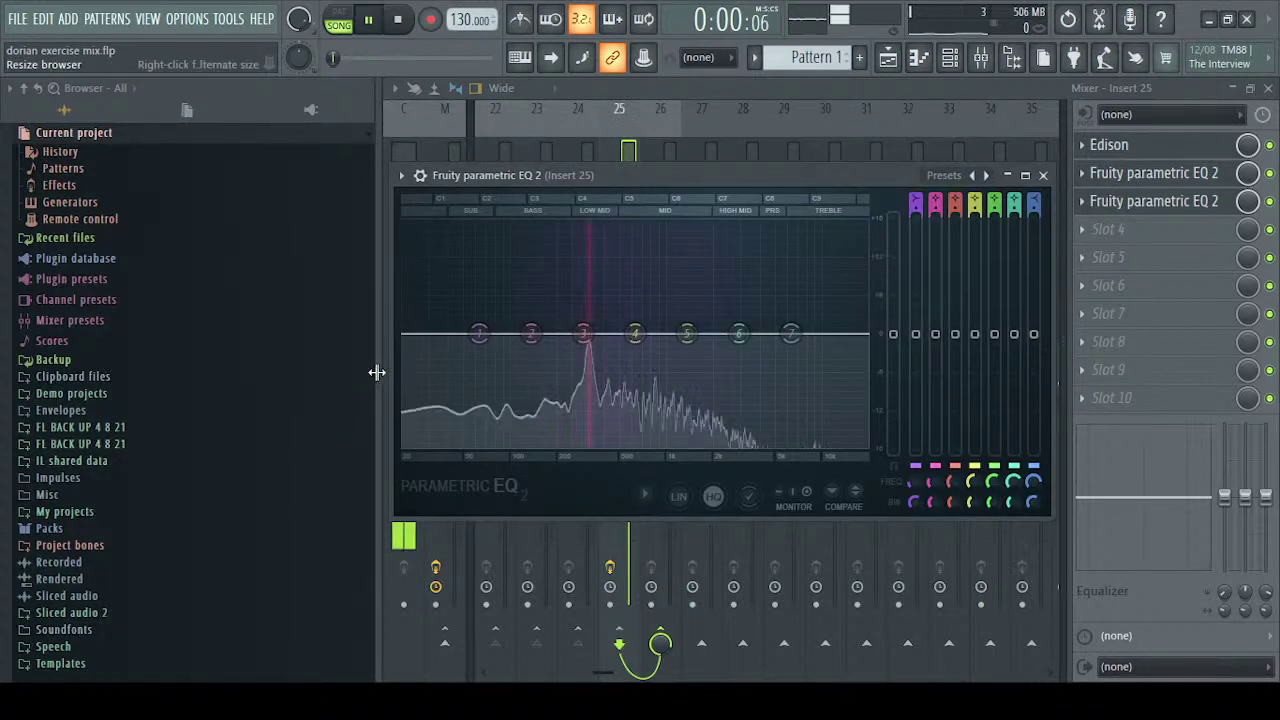
drag(479, 333, 470, 445)
mouse_move(531, 333)
mouse_down()
mouse_move(545, 265)
mouse_move(709, 229)
mouse_move(549, 229)
mouse_move(563, 318)
mouse_move(541, 321)
mouse_up()
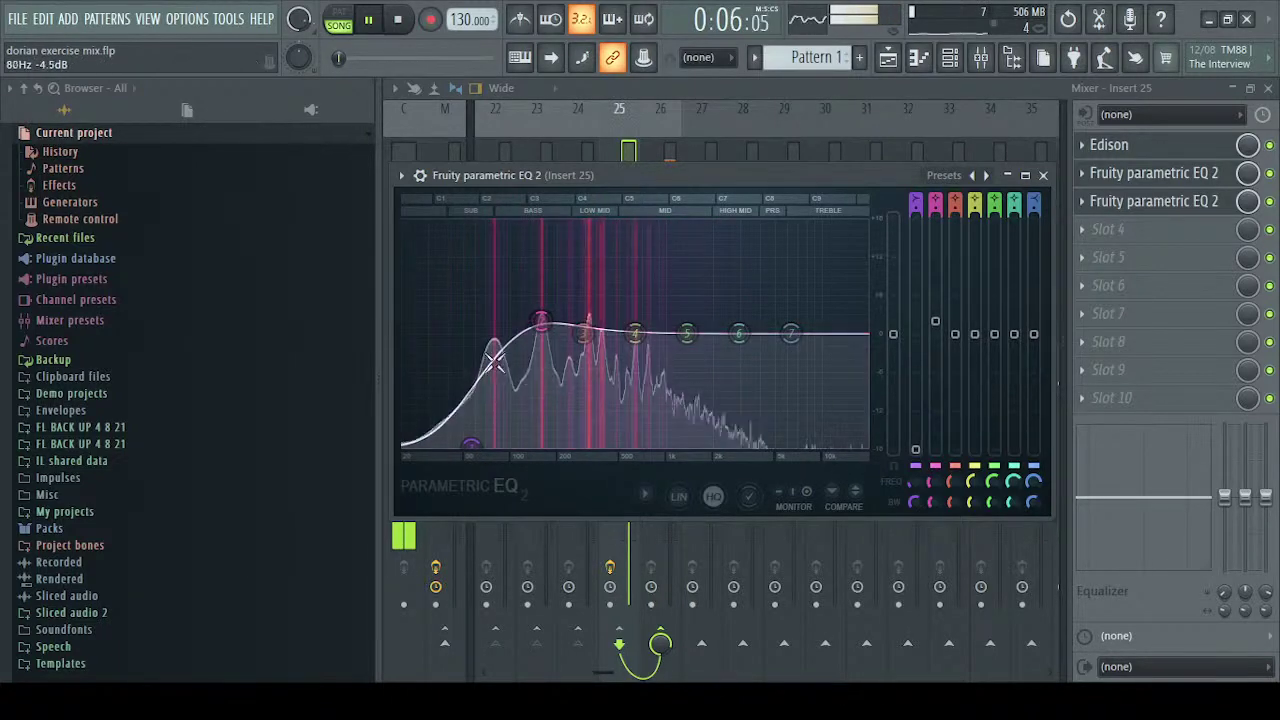
drag(473, 446, 437, 445)
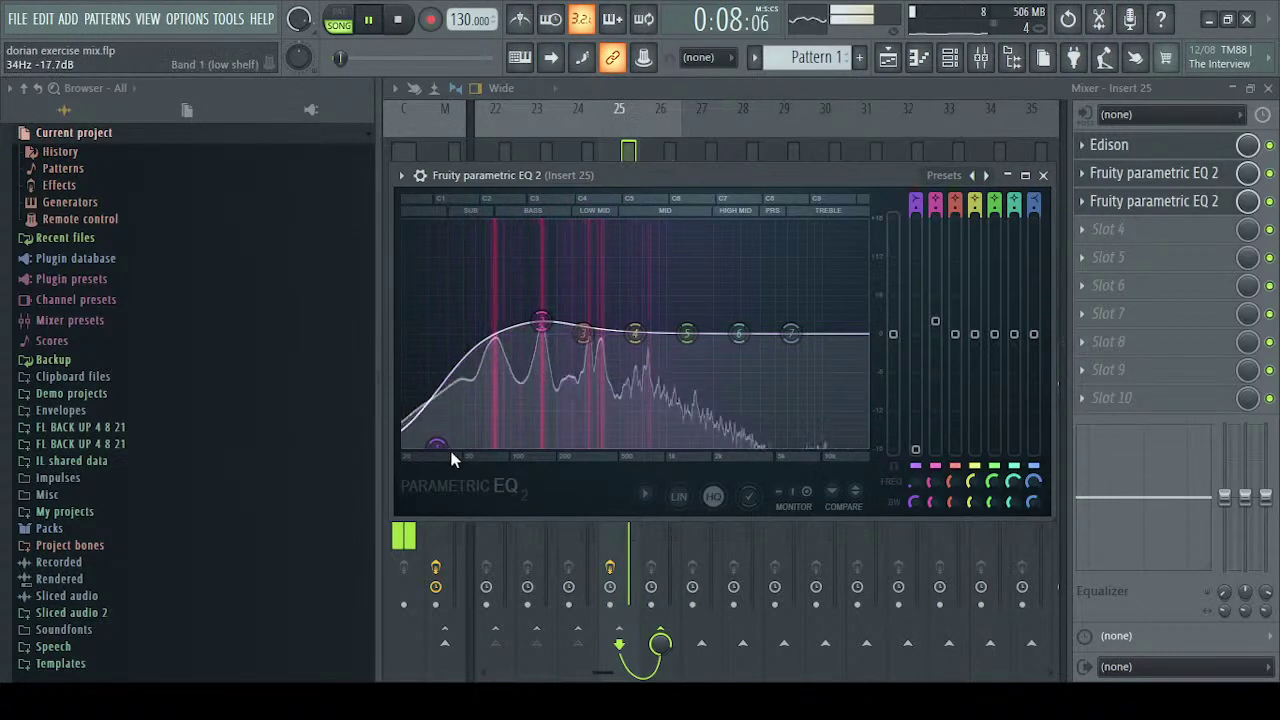
Move band 4 down beside band 3 and lower bands 5, 6 and 7 of the second EQ, then stop playback
drag(634, 333, 584, 337)
drag(687, 334, 701, 388)
drag(739, 334, 756, 385)
drag(791, 334, 802, 397)
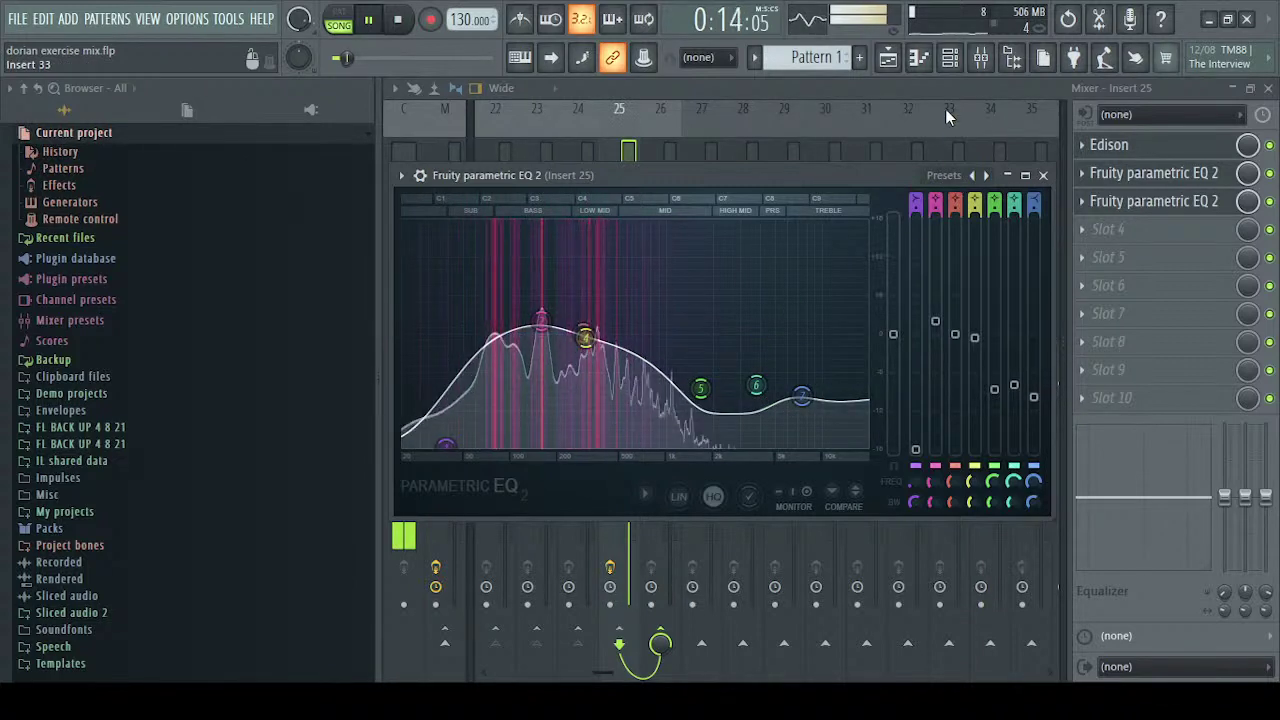
key(space)
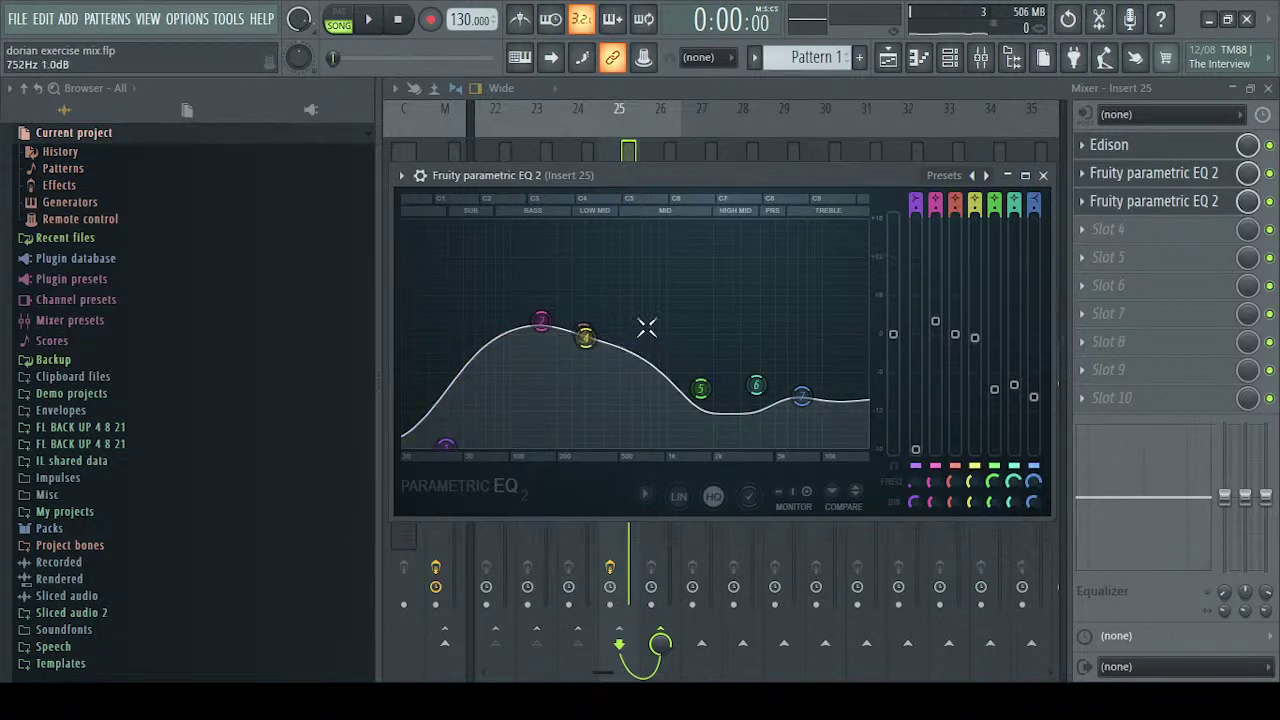
Raise band 6 of the second EQ slightly, audition the result and close the EQ
drag(756, 385, 865, 228)
drag(710, 432, 762, 372)
key(space)
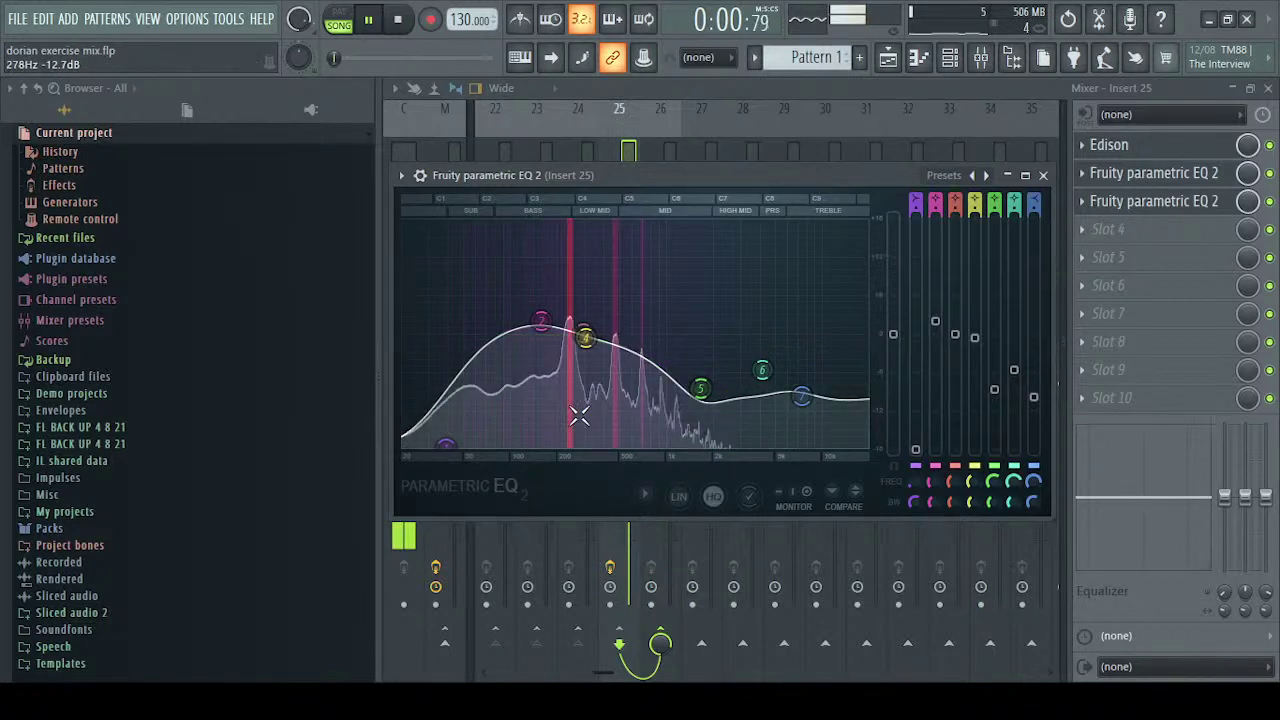
click(1043, 175)
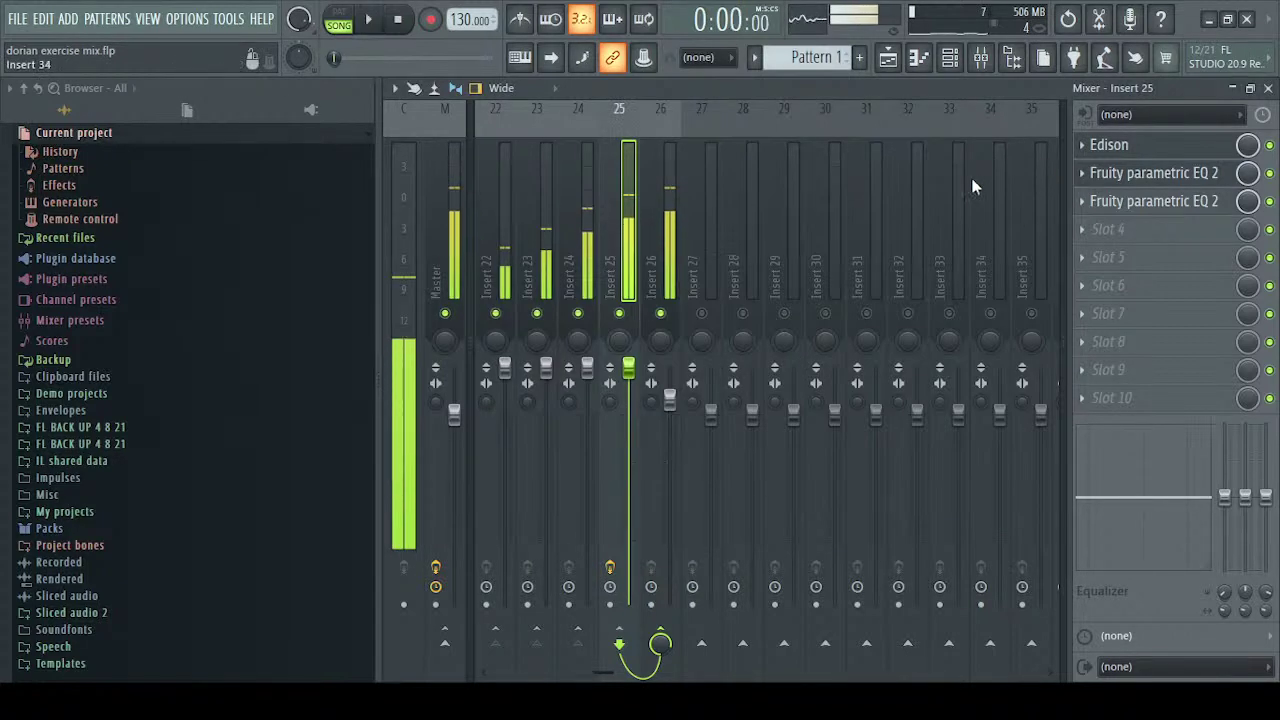
key(space)
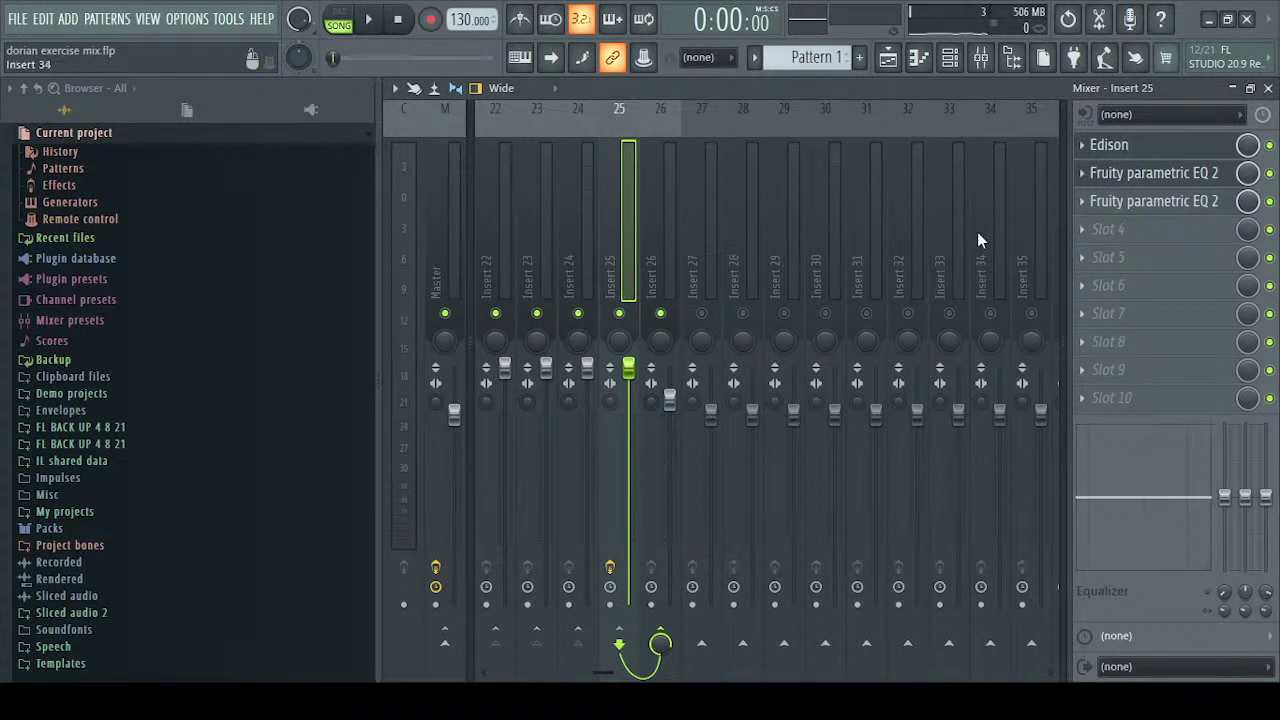
Add Fruity Reeverb 2 in the fourth effect slot of Insert 25
scroll(977, 233, up, 1)
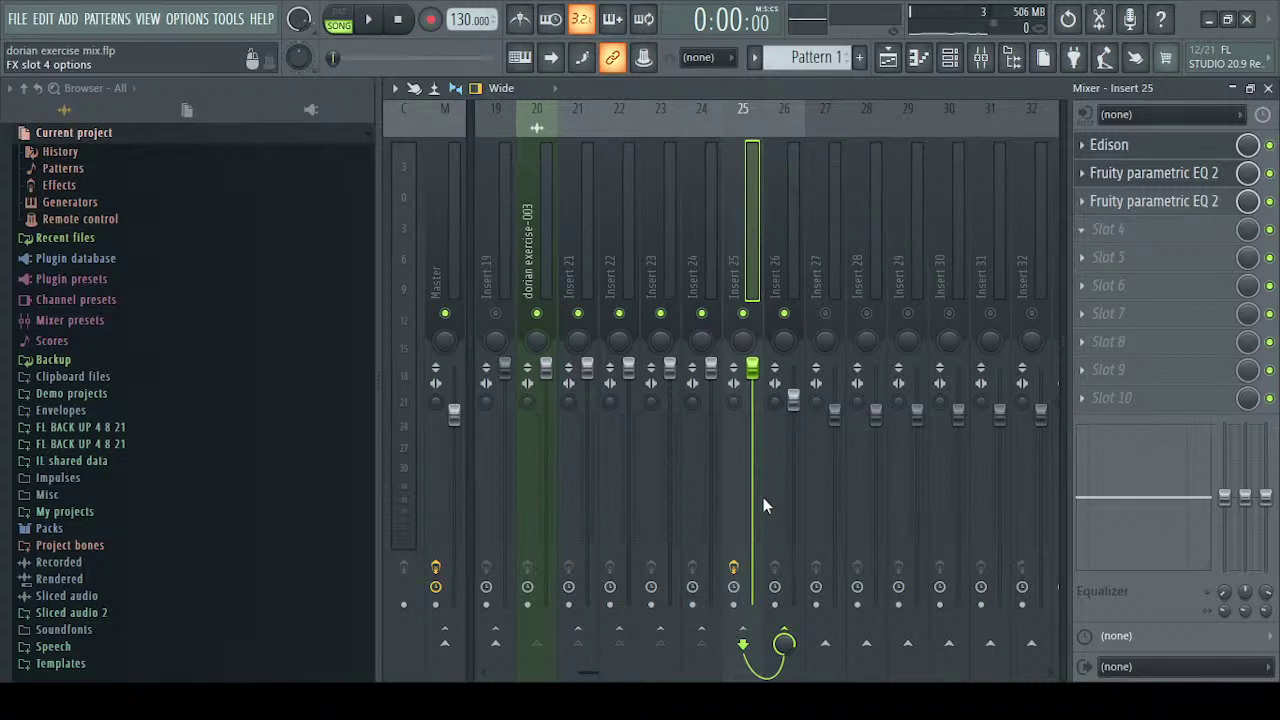
click(666, 260)
drag(750, 212, 747, 127)
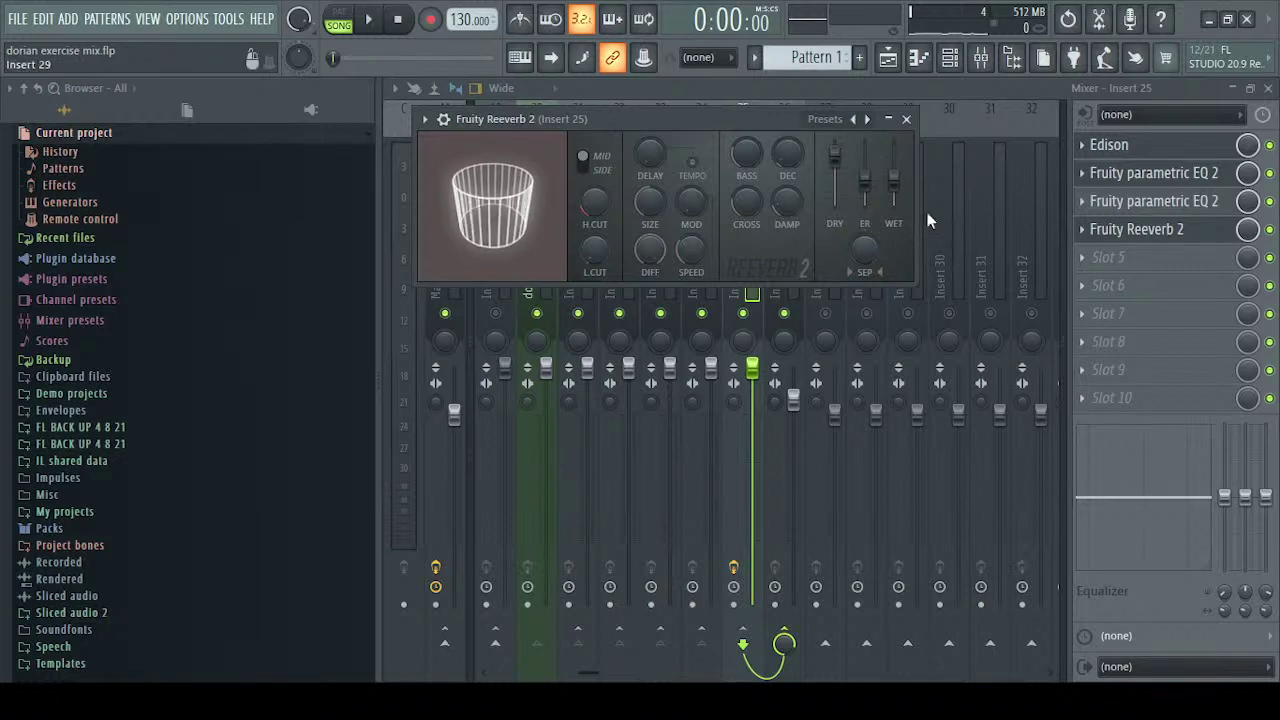
Raise the wet level of Fruity Reeverb 2 to near maximum, try its dry level at 0% and set it to 113%
drag(890, 200, 891, 166)
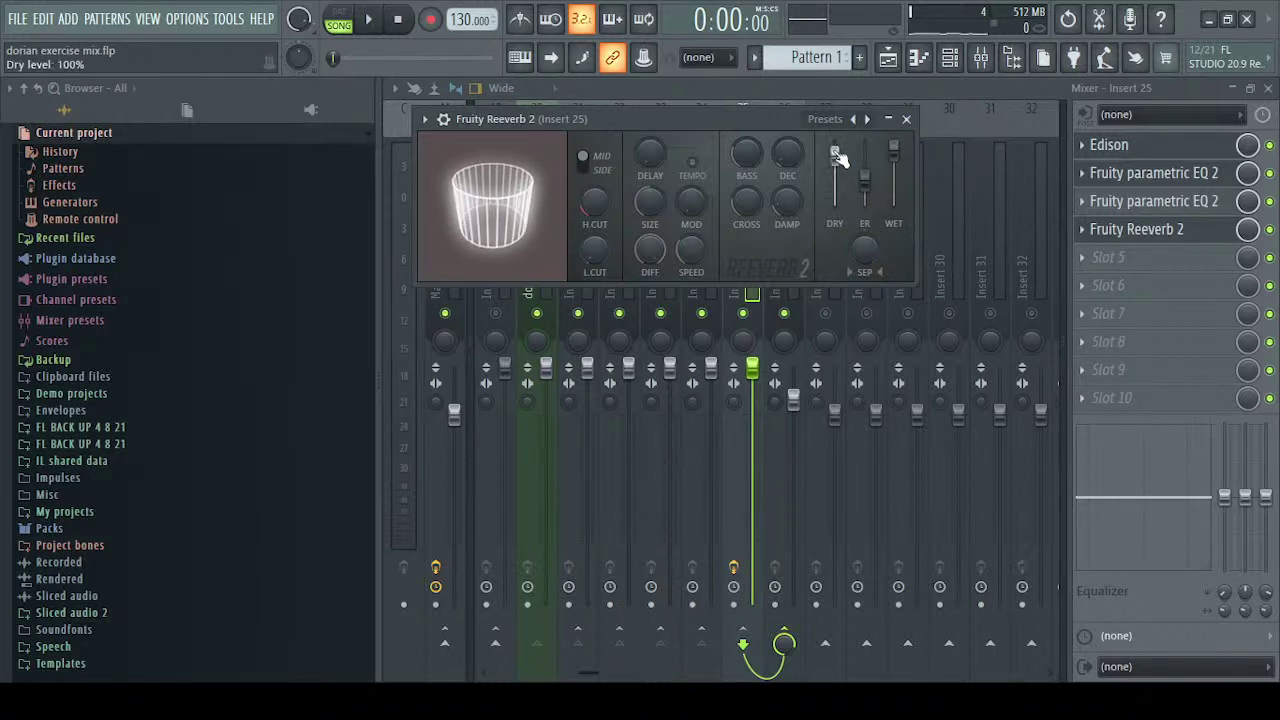
drag(839, 206, 839, 168)
mouse_move(839, 168)
mouse_down()
mouse_move(839, 206)
mouse_move(835, 173)
mouse_up()
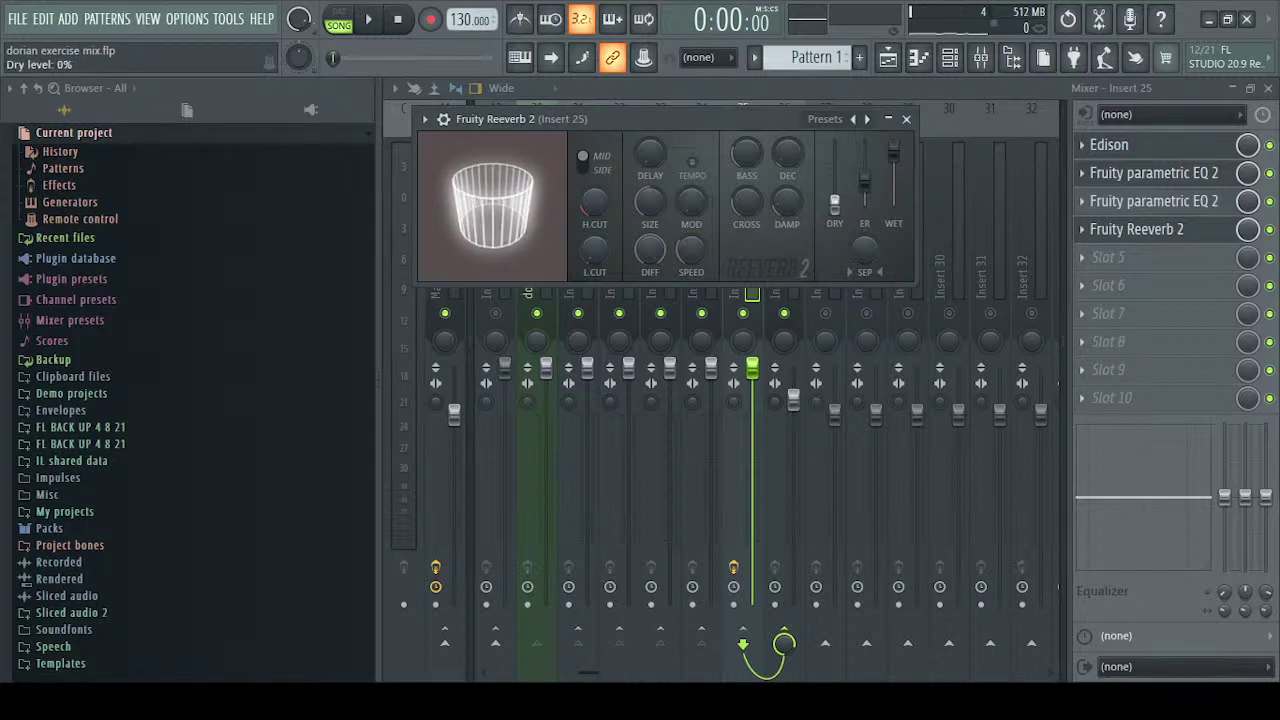
drag(841, 166, 841, 206)
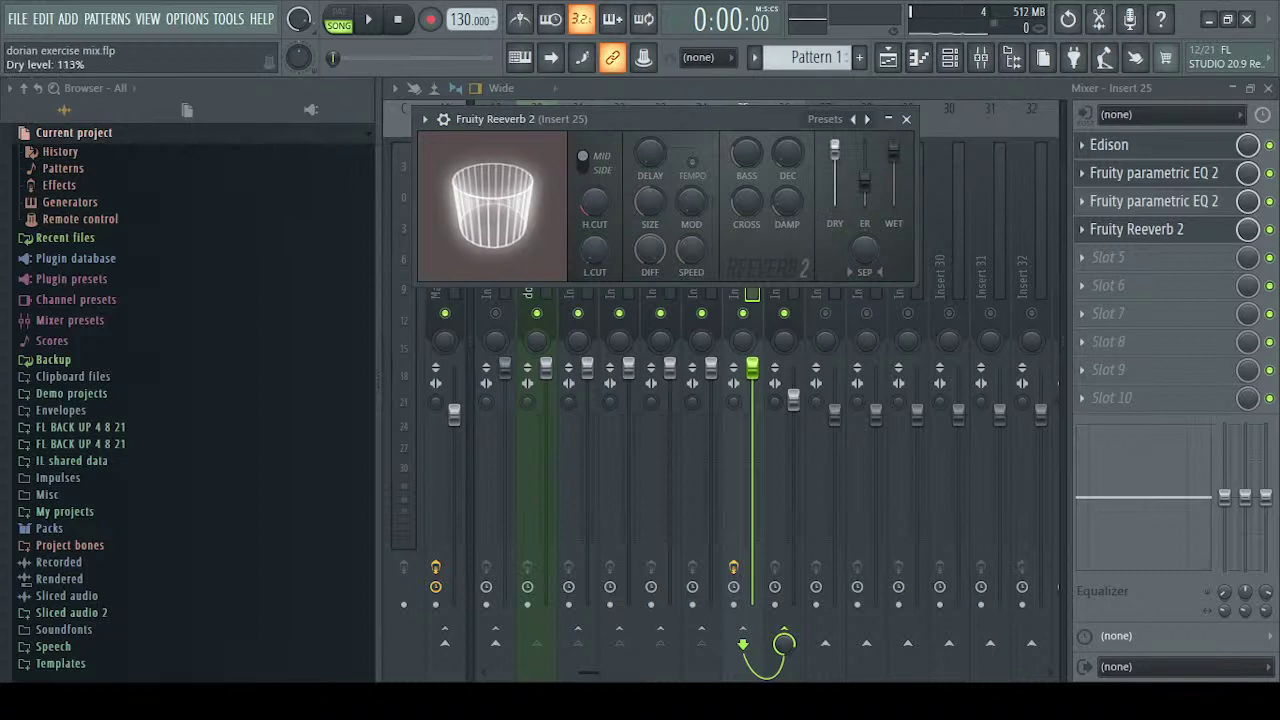
Audition Fruity Reeverb 2 with its wet level down, swap to a low dry and near-maximum wet level, close it and stop playback
drag(835, 145, 893, 205)
key(space)
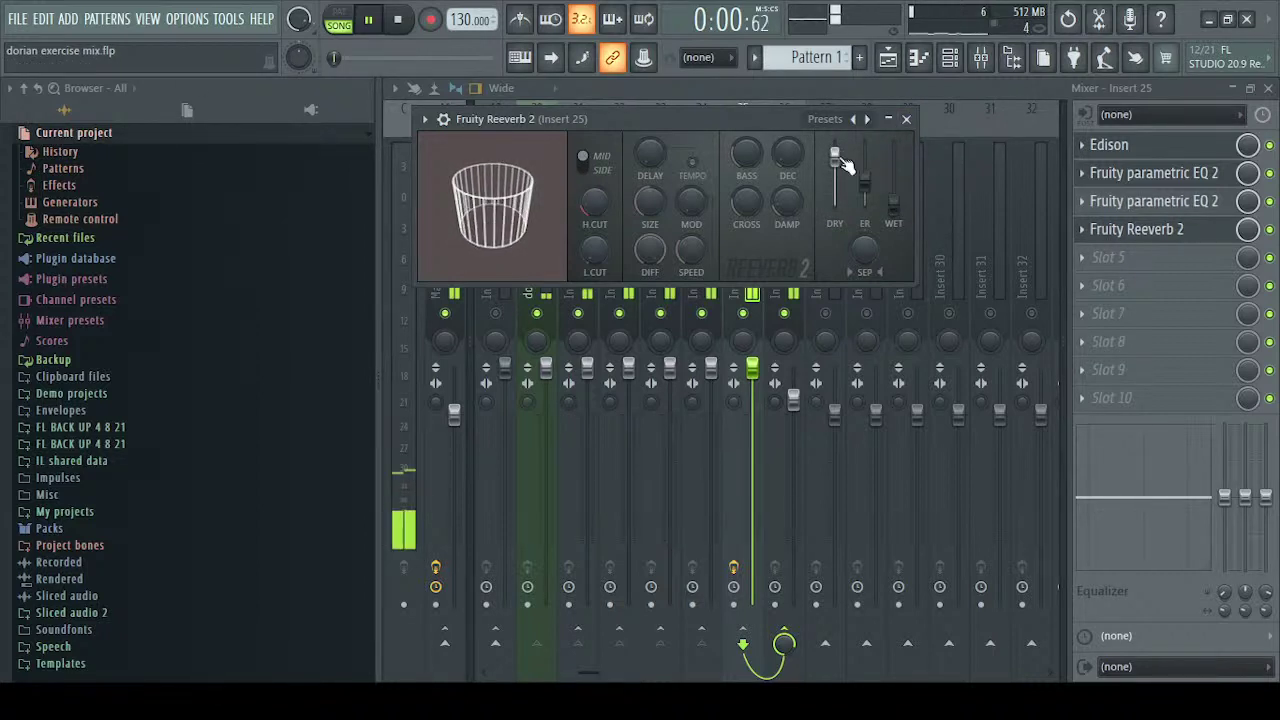
drag(893, 205, 835, 152)
drag(777, 115, 865, 378)
click(798, 288)
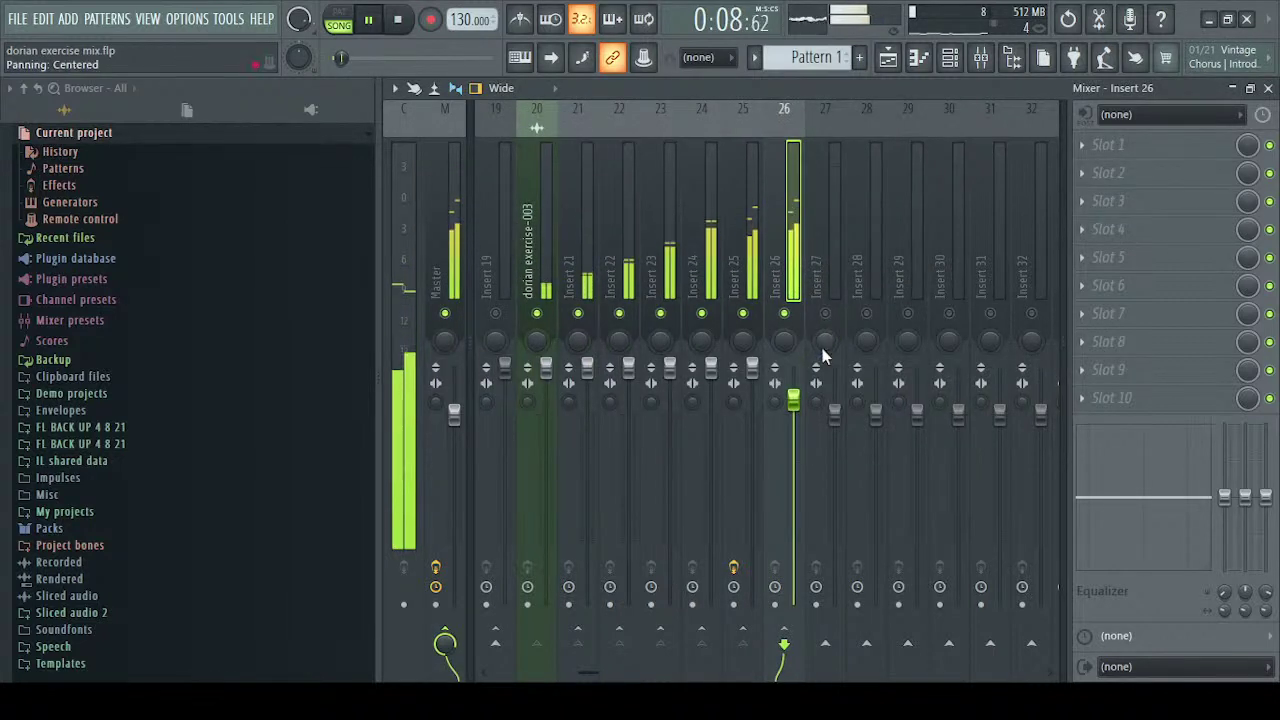
key(space)
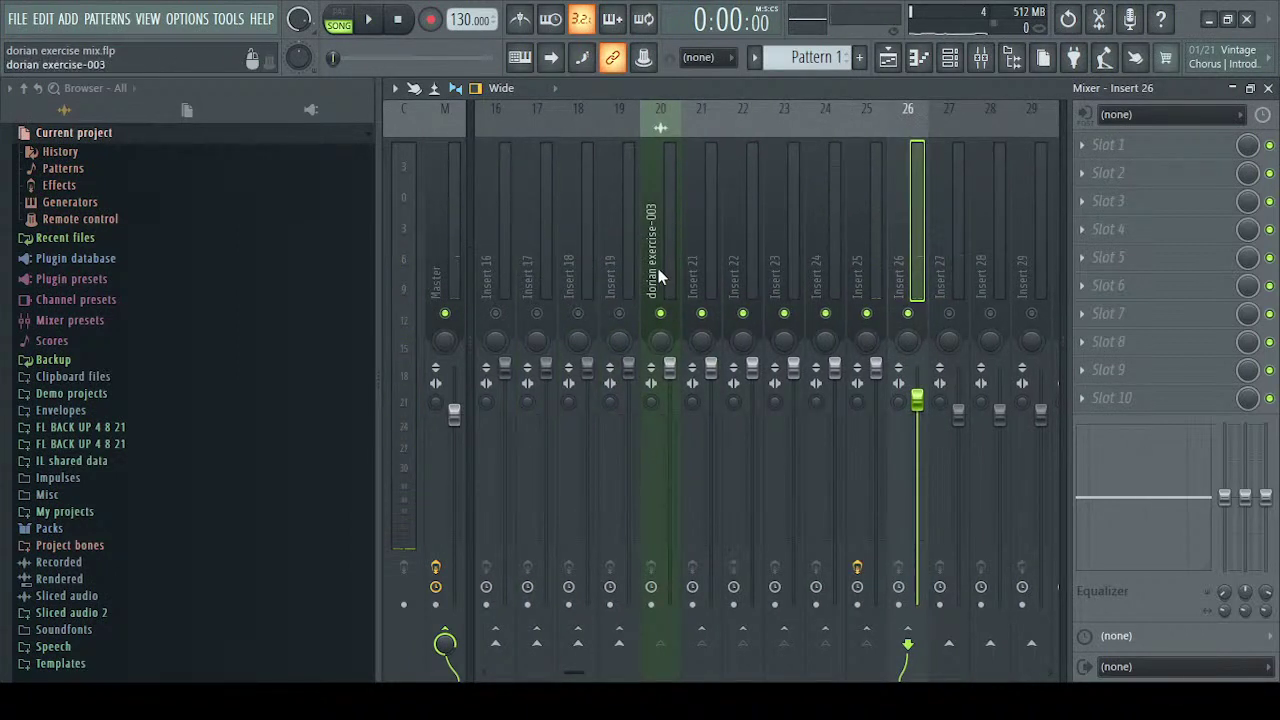
Examine the routing of the dorian exercise-003 chain from track 20 through Inserts 25 and 26
scroll(592, 250, up, 3)
click(848, 205)
click(903, 197)
click(766, 215)
click(662, 221)
click(816, 218)
click(866, 213)
click(903, 215)
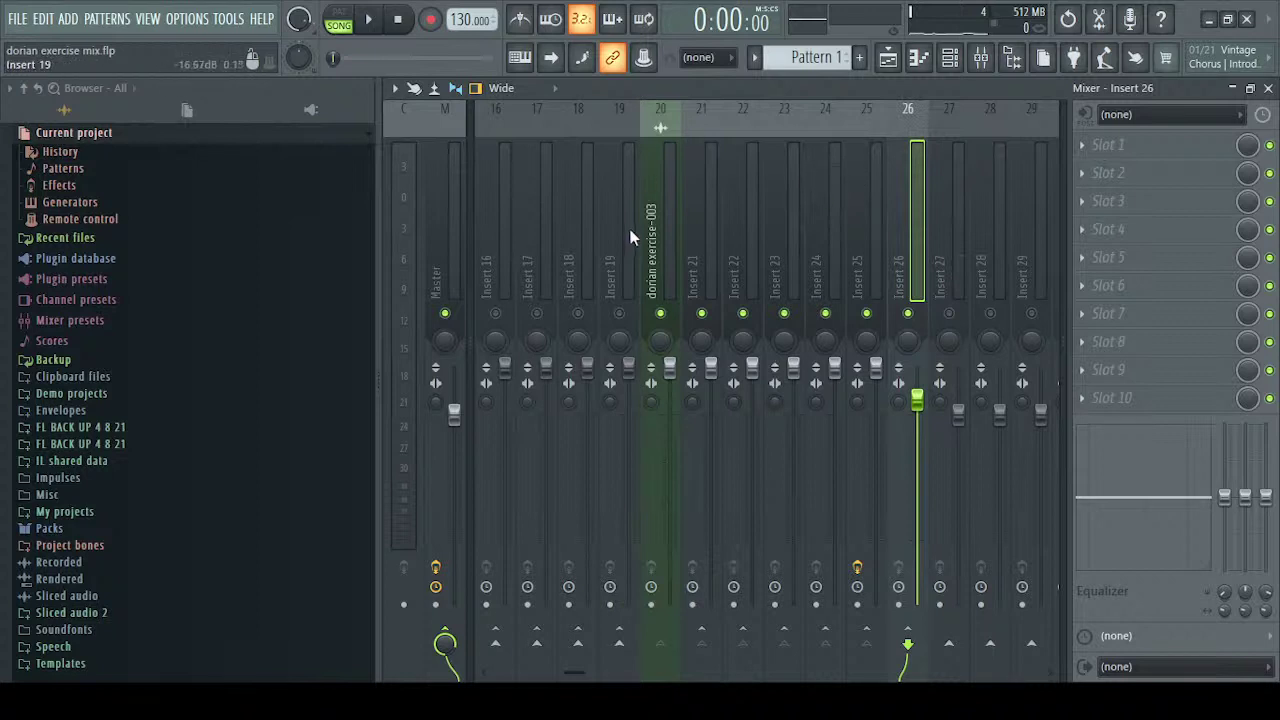
click(865, 175)
click(908, 185)
click(862, 200)
click(889, 192)
click(875, 197)
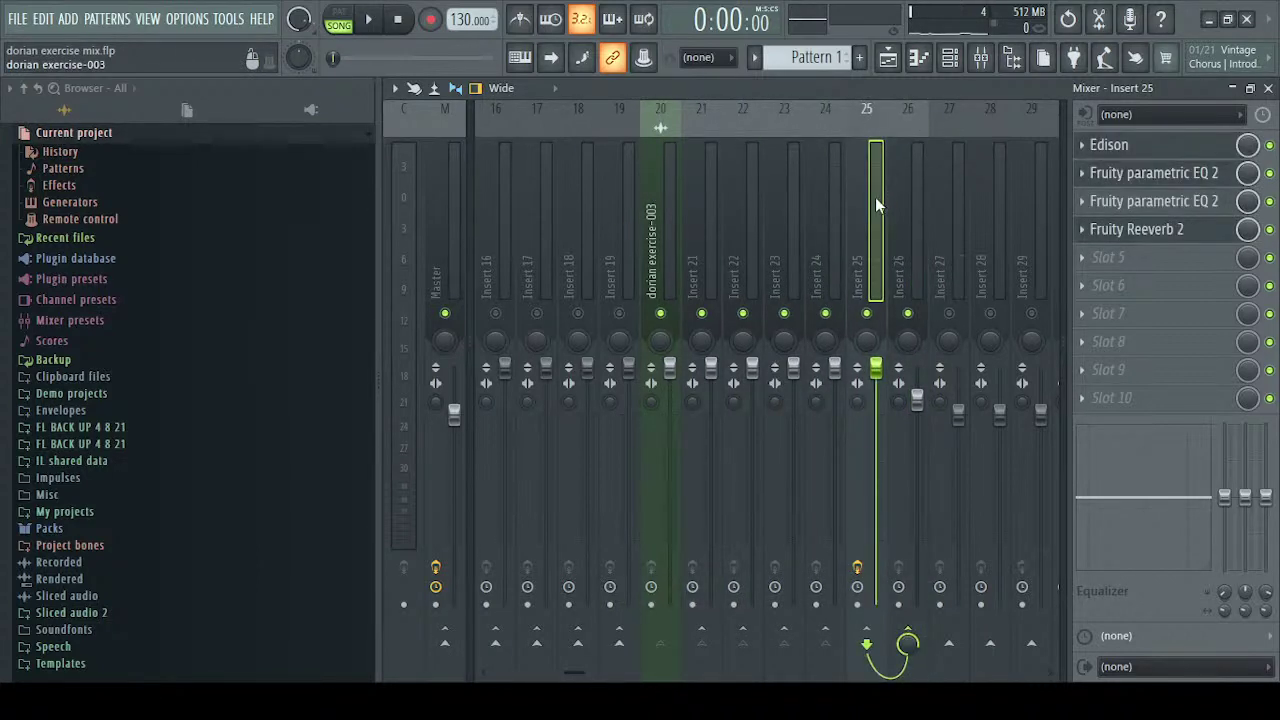
Recheck Fruity Reeverb 2 on Insert 25 and add Fruity Compressor in the fifth effect slot
click(1140, 229)
drag(727, 380, 709, 268)
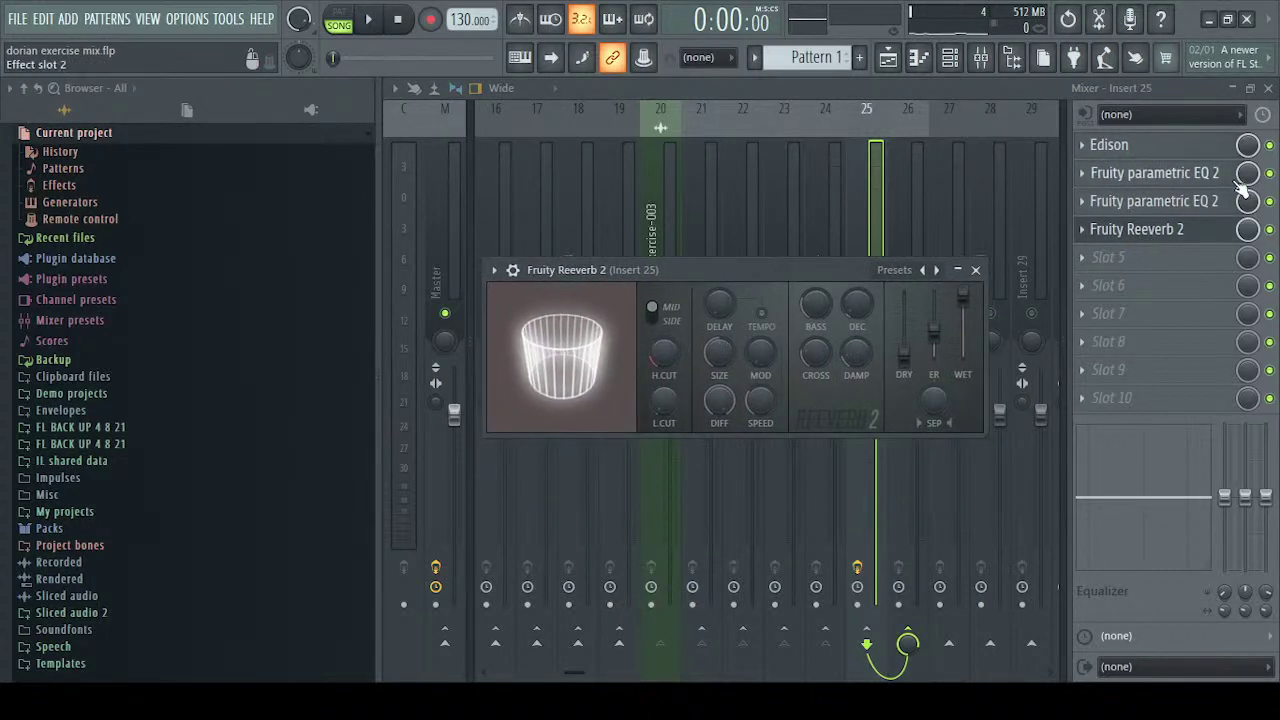
click(1084, 258)
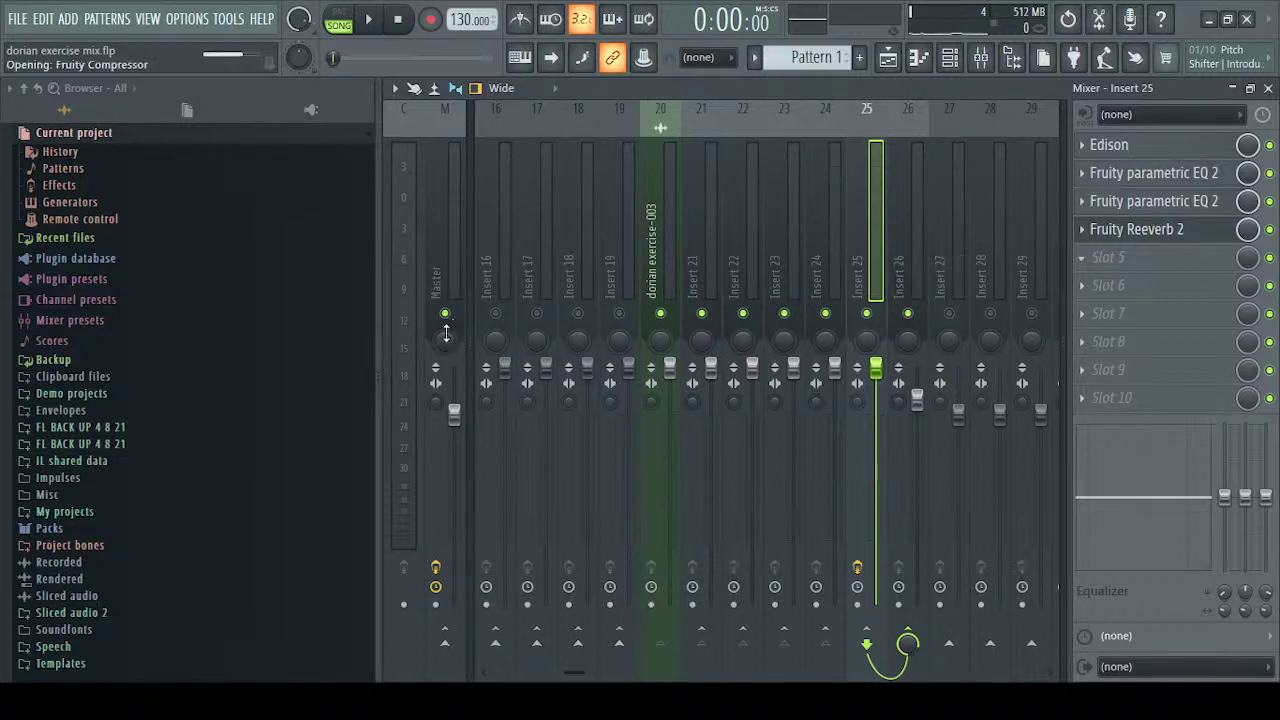
drag(474, 313, 474, 345)
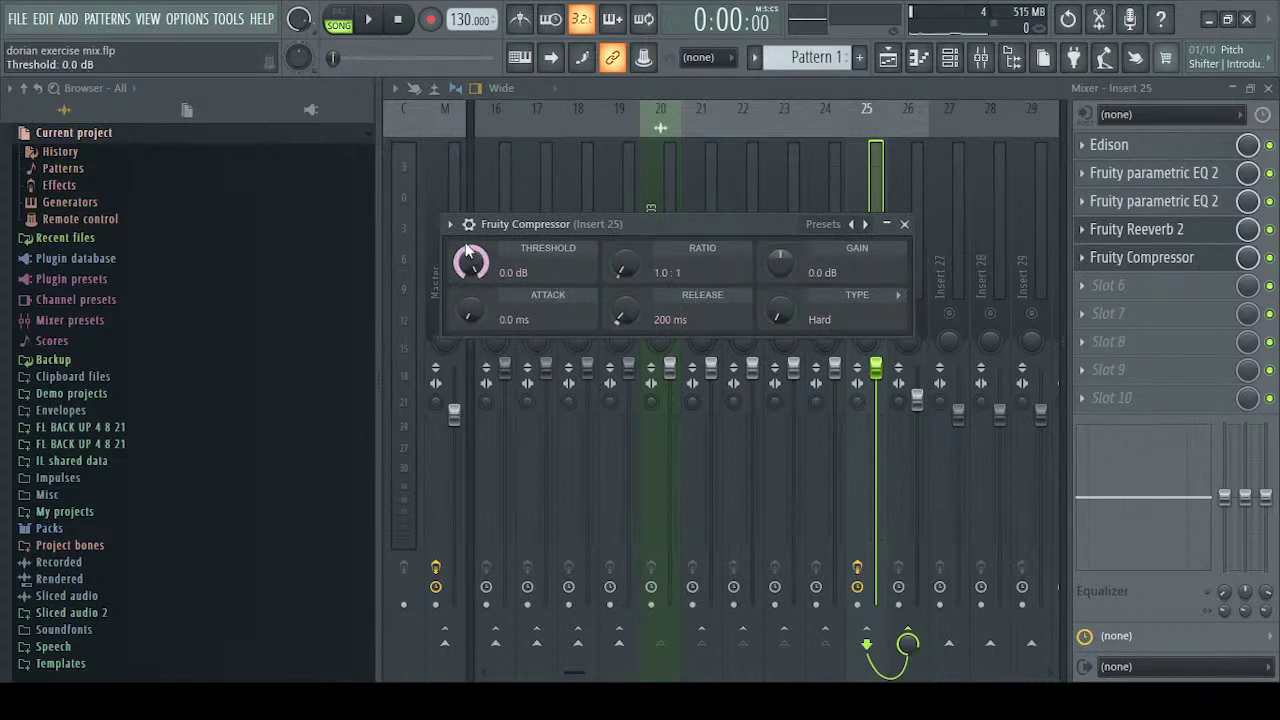
Set Fruity Compressor to threshold -31.9 dB, ratio 30:1, attack 16.9 ms and gain 15.1 dB, auditioning the result
drag(476, 266, 476, 320)
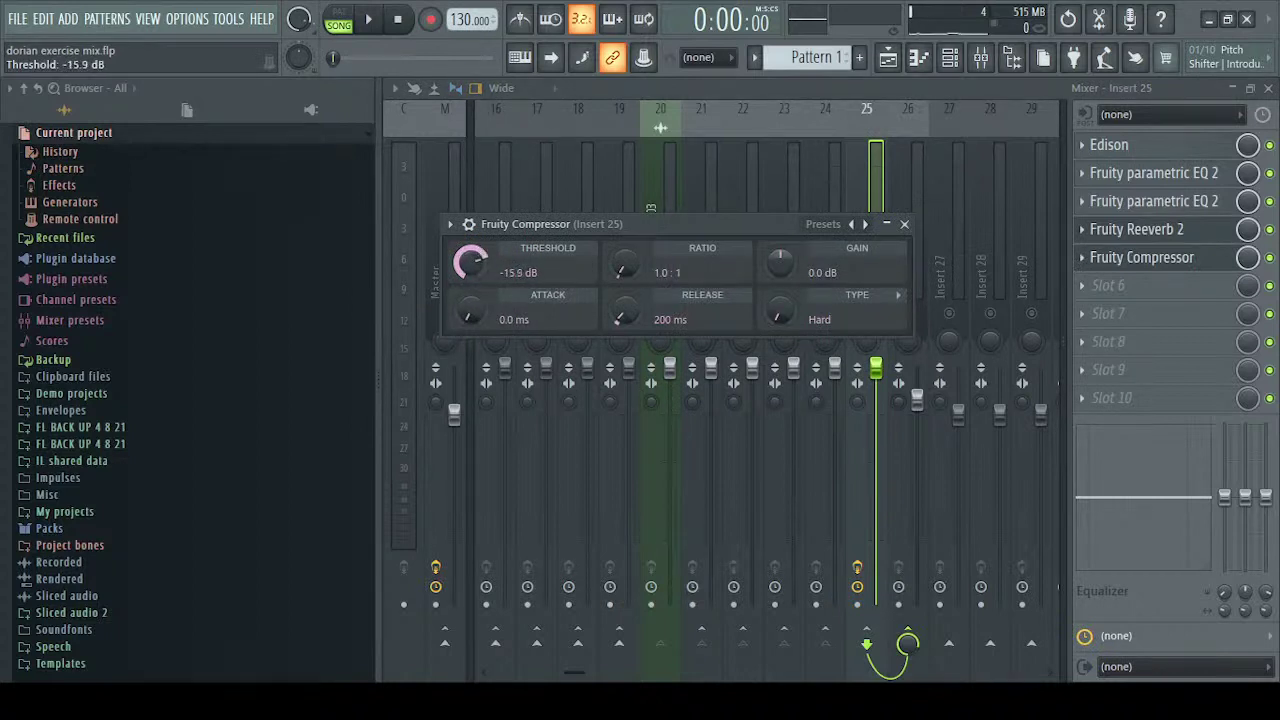
drag(467, 266, 467, 232)
drag(626, 272, 626, 200)
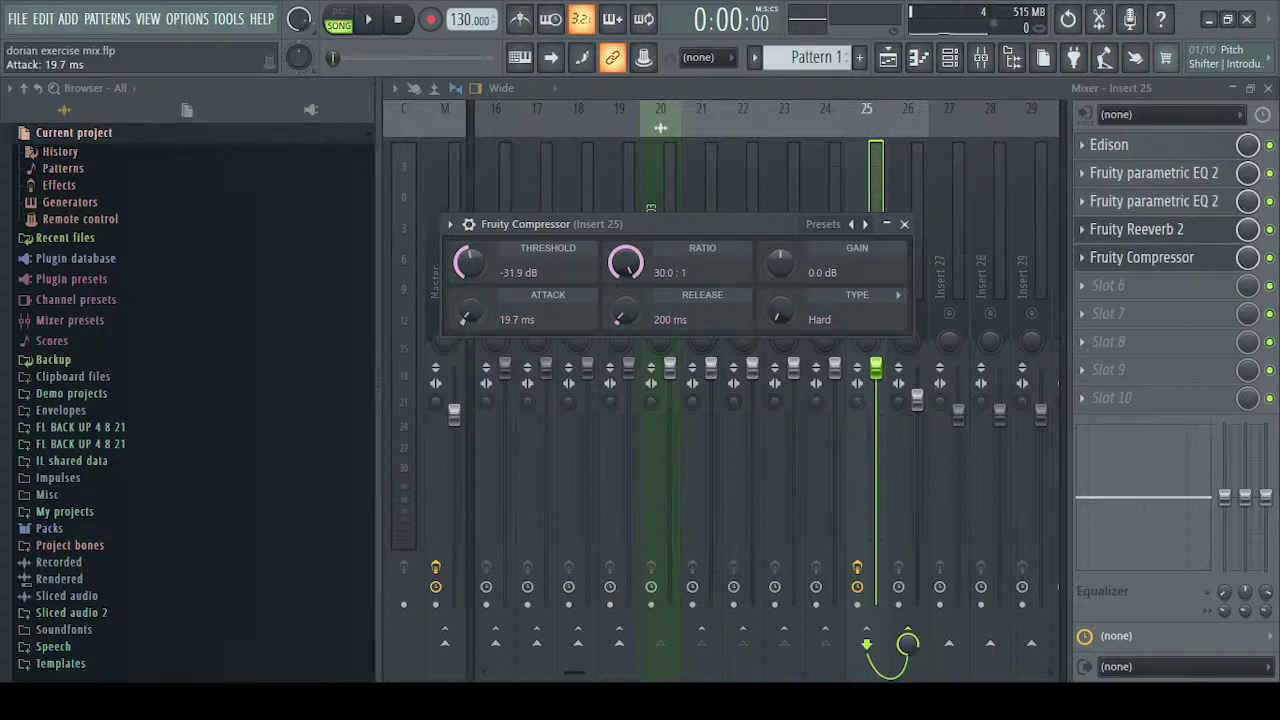
drag(780, 262, 780, 228)
key(space)
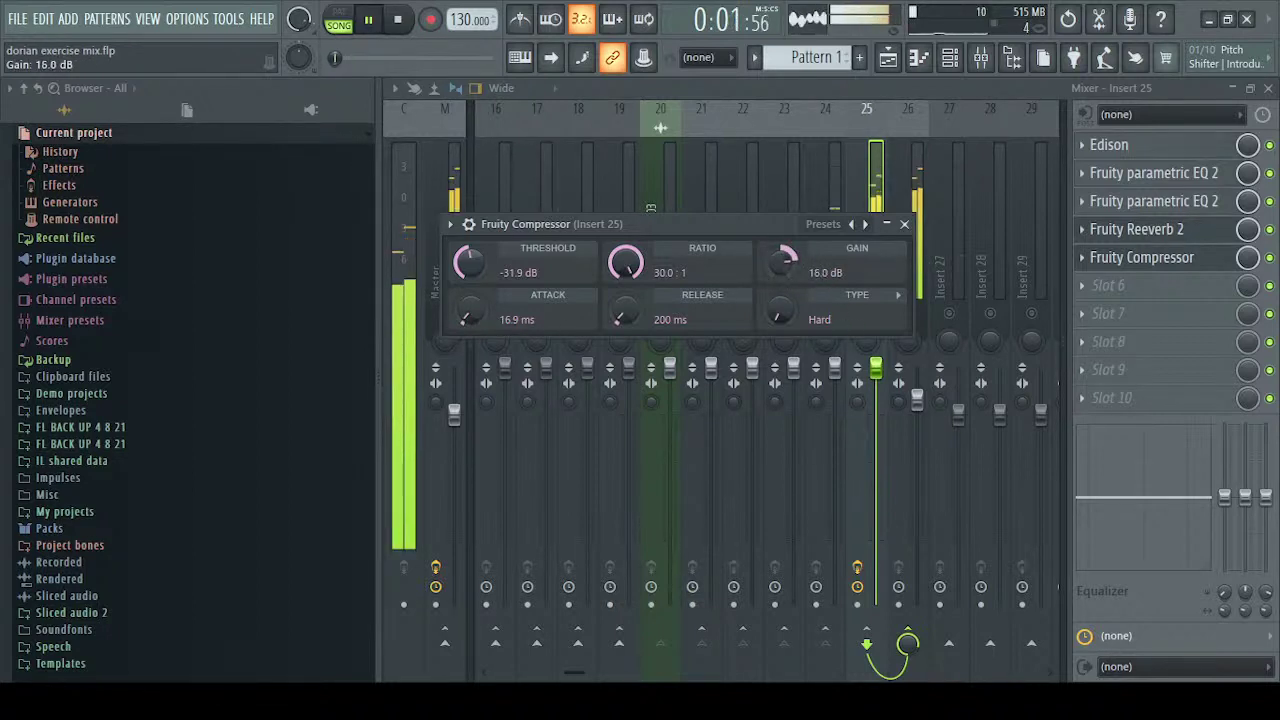
drag(786, 271, 782, 280)
key(space)
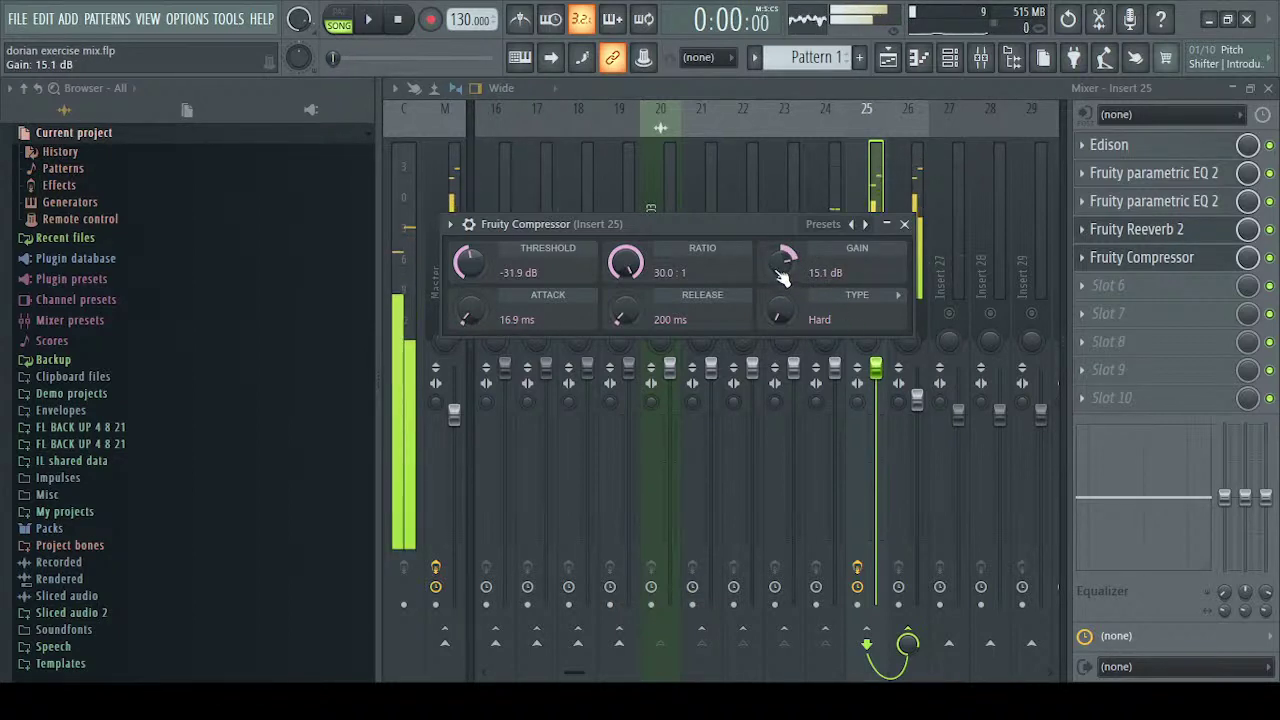
Review the compressor and second parametric EQ on Insert 25, leaving their settings alone
drag(767, 229, 728, 385)
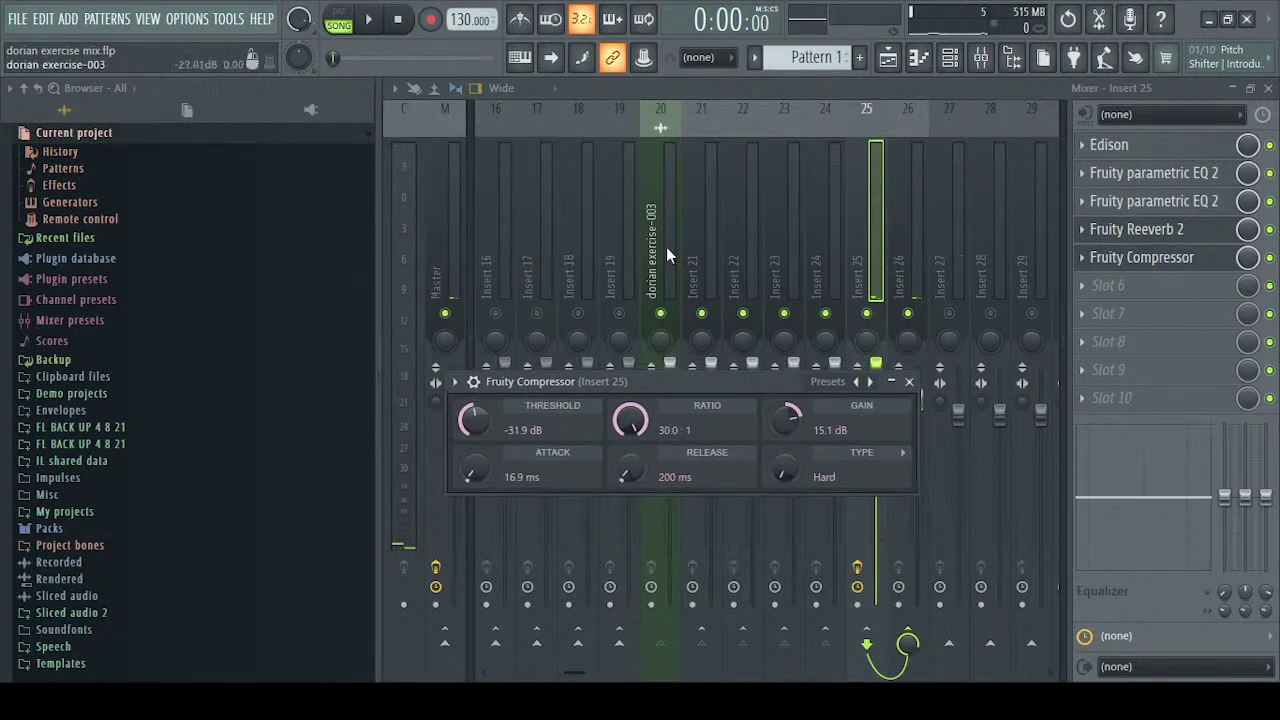
click(663, 245)
click(862, 249)
click(1136, 203)
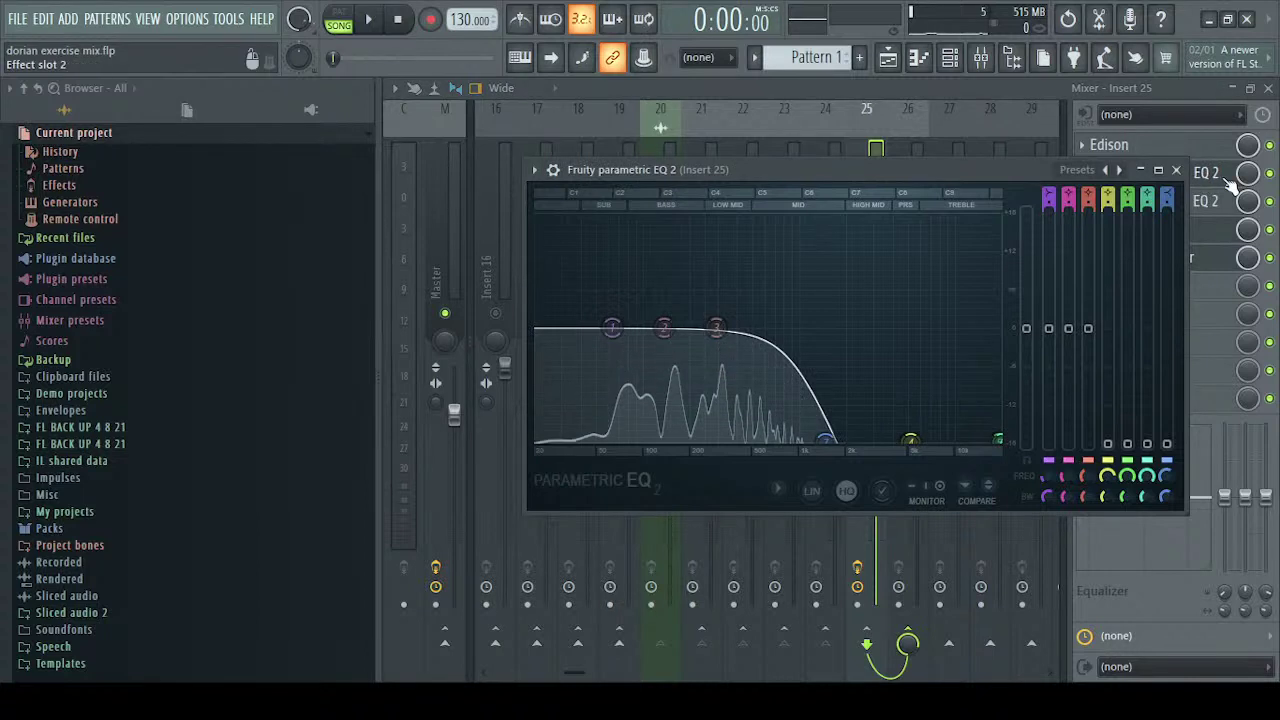
click(1136, 203)
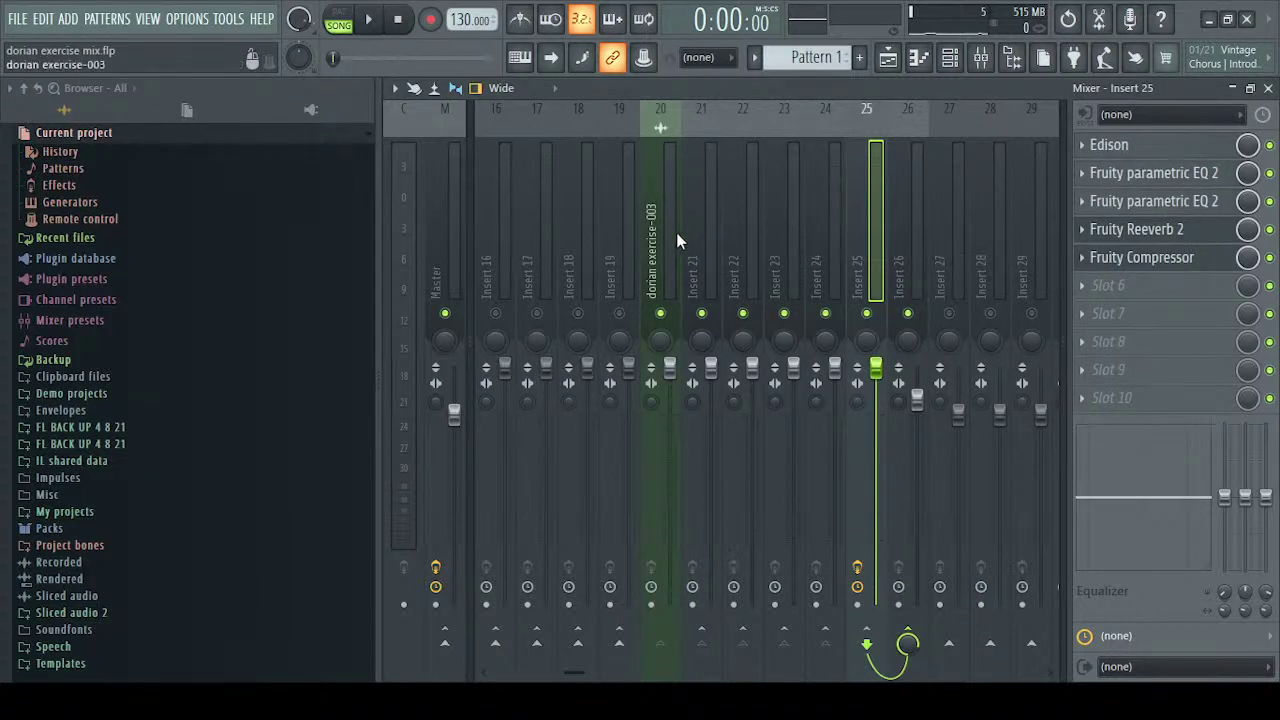
Play the dorian exercise-003 chain to check its levels through Insert 26, and look over the other exercise tracks
scroll(670, 224, right, 3)
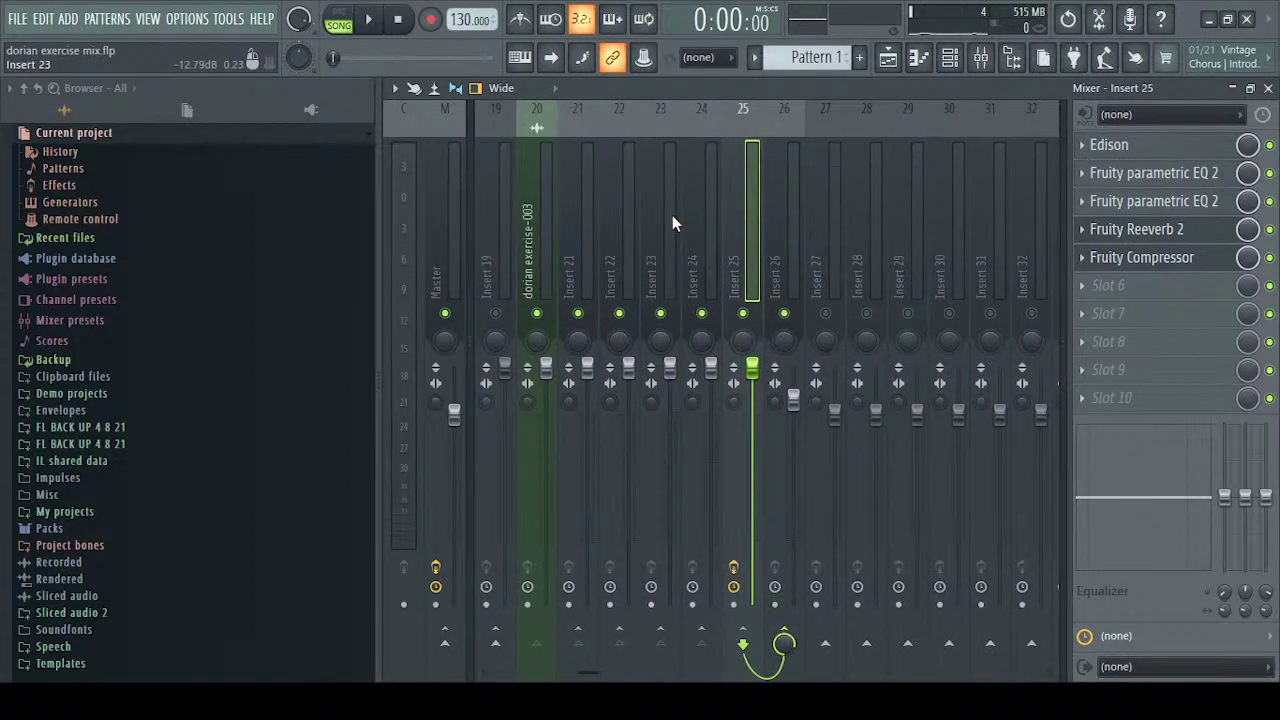
drag(585, 198, 649, 183)
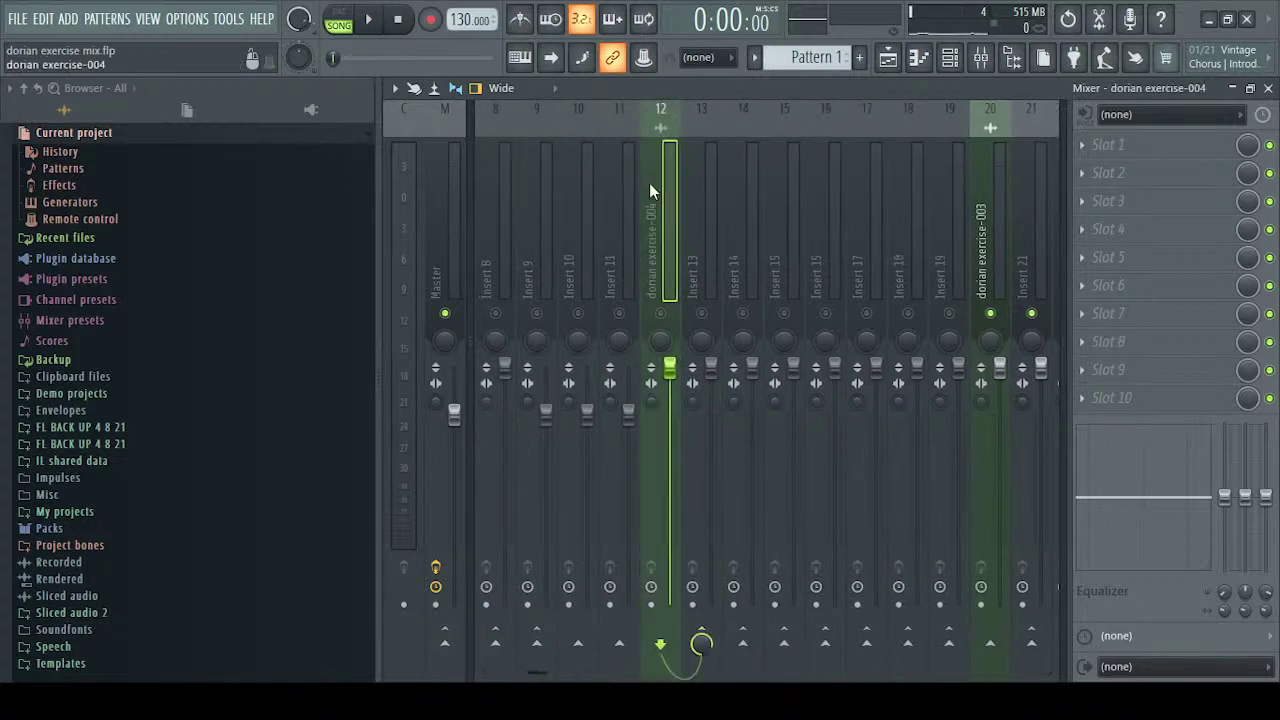
scroll(662, 260, right, 6)
click(818, 235)
drag(818, 240, 752, 269)
key(space)
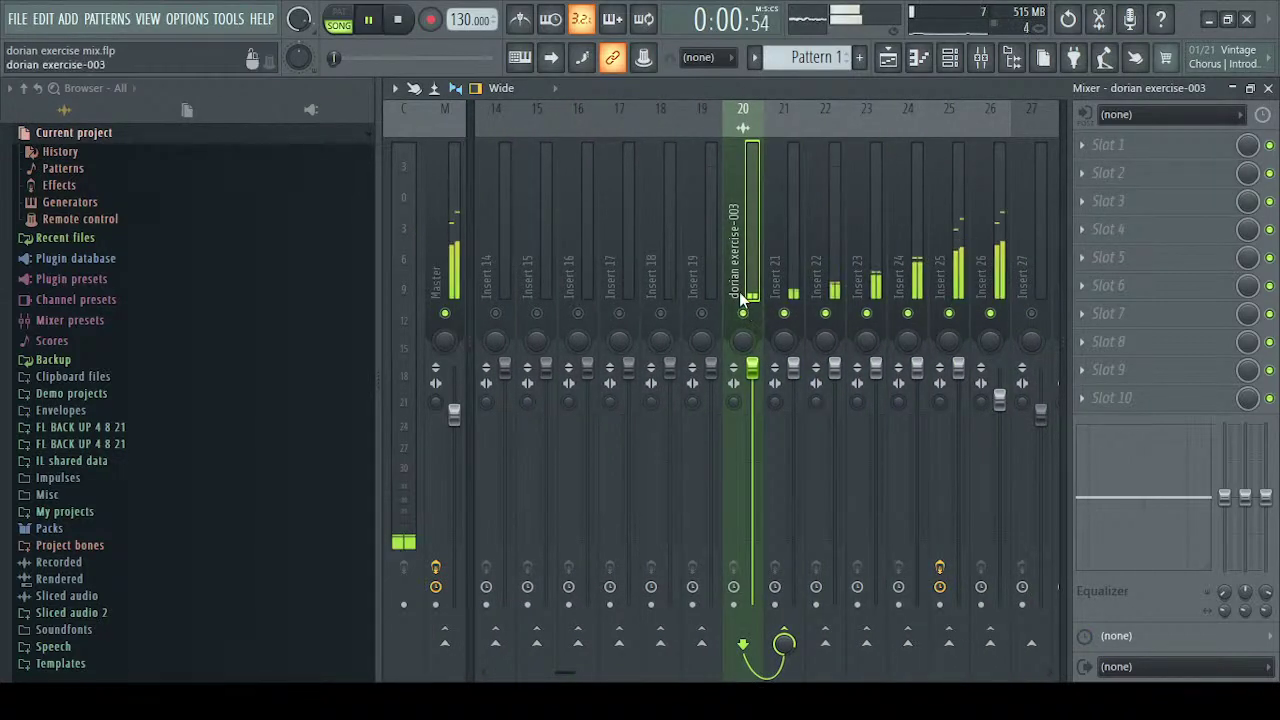
scroll(745, 245, left, 9)
key(space)
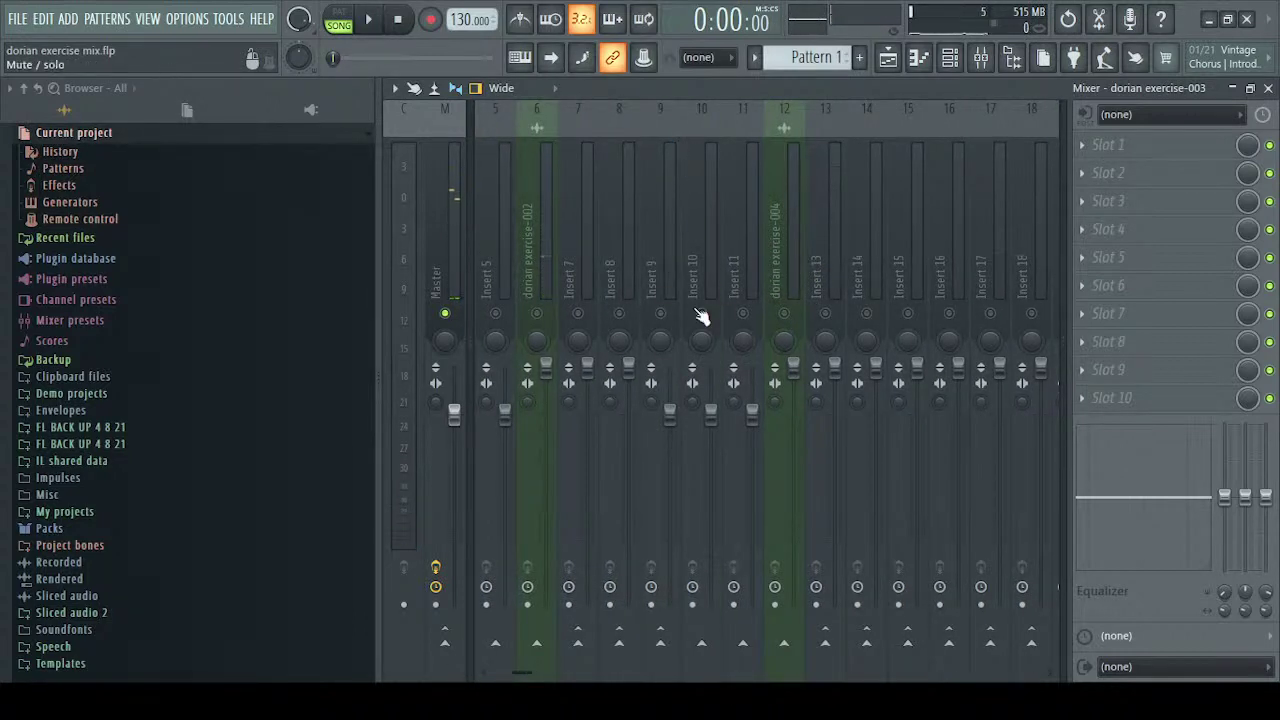
Try soloing the dorian exercise-004 chain, and return the solo to the dorian exercise-003 chain
scroll(782, 262, right, 6)
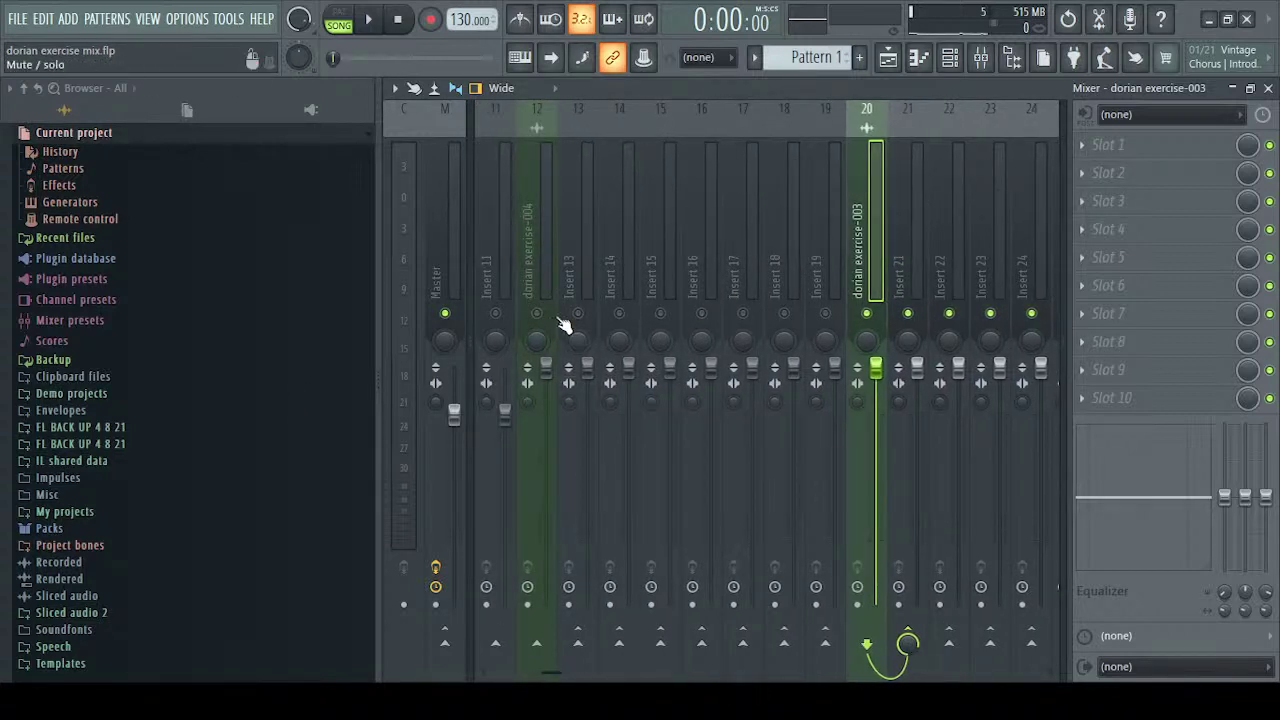
drag(536, 243, 858, 258)
right_click(867, 313)
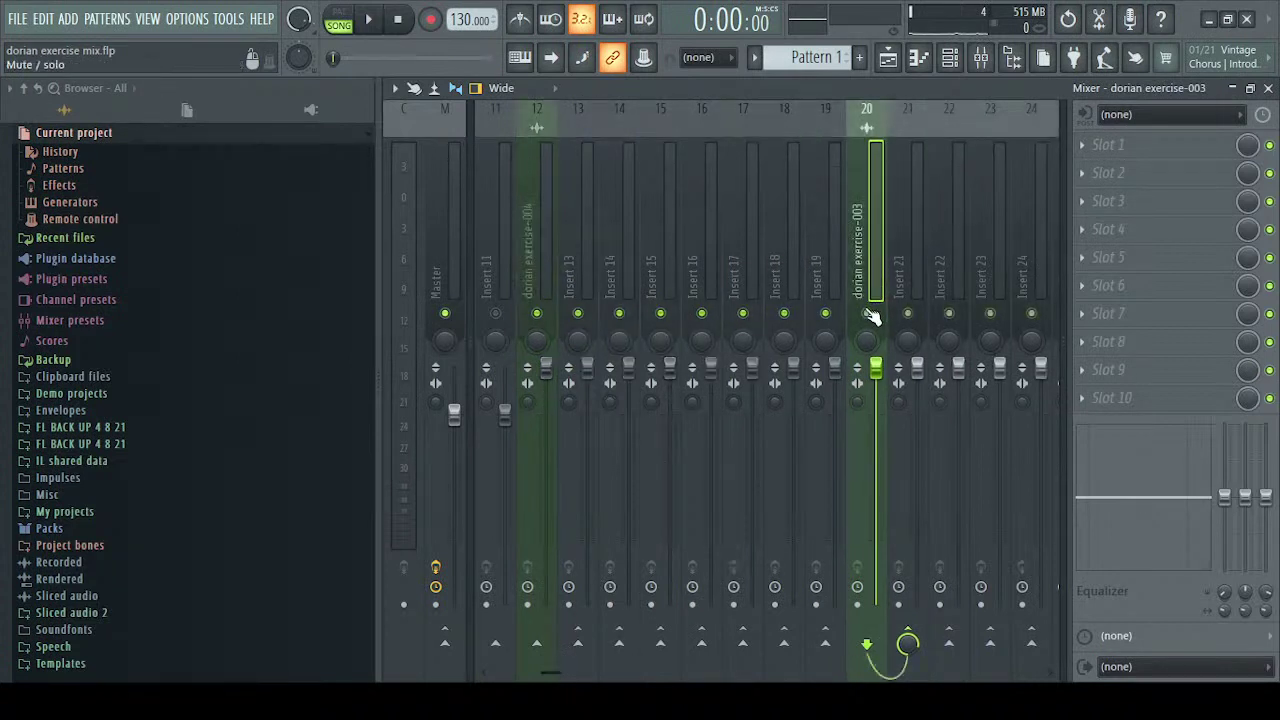
scroll(866, 270, right, 8)
scroll(858, 273, left, 4)
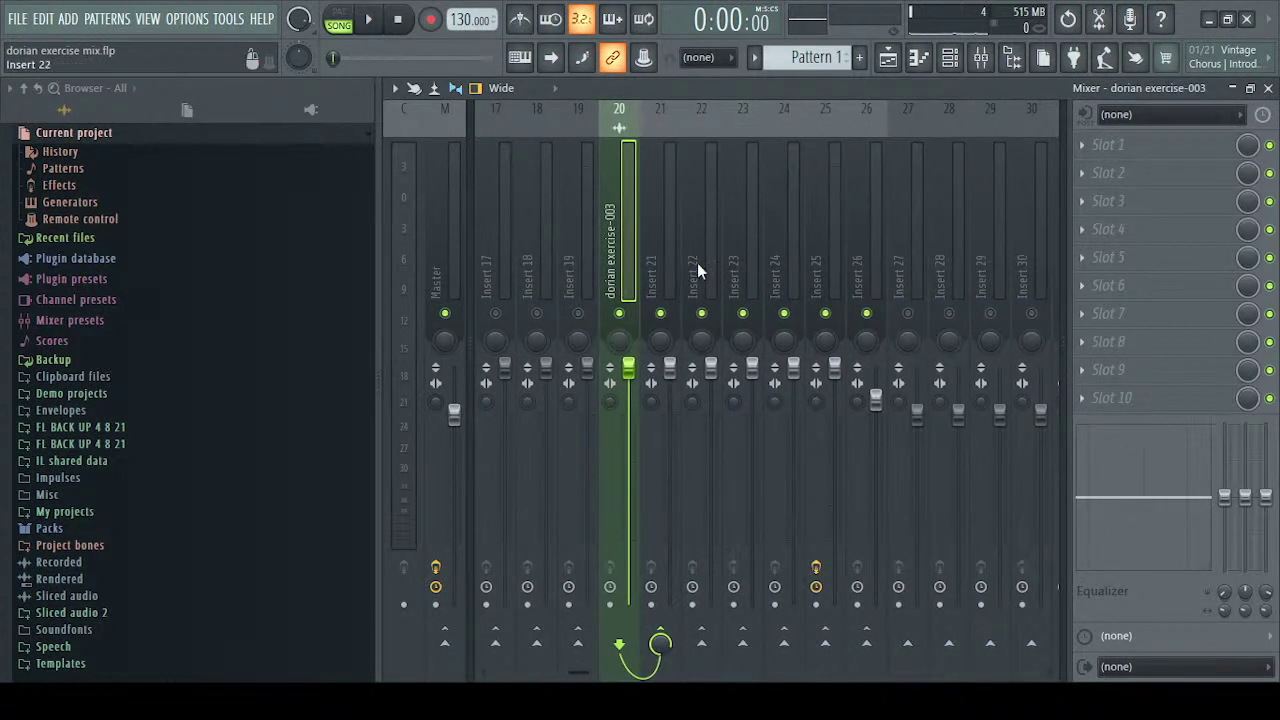
scroll(667, 234, left, 9)
scroll(668, 234, right, 9)
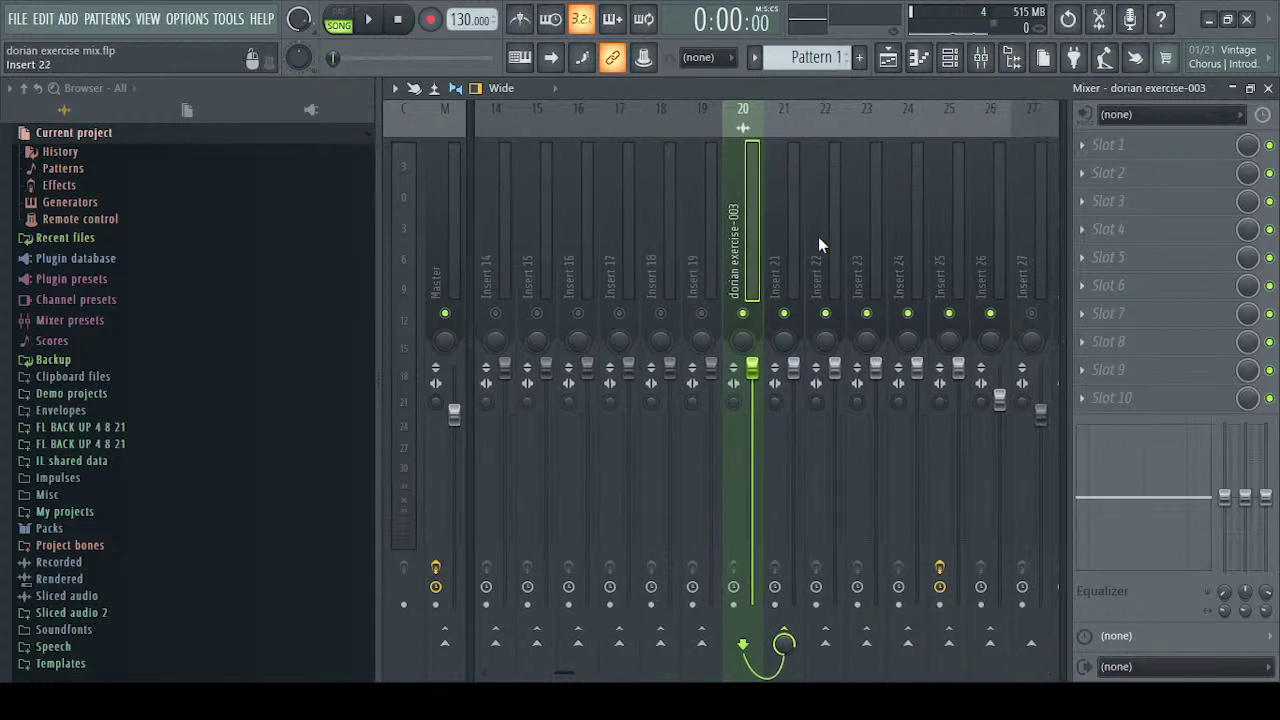
Solo the dorian exercise-004 chain on tracks 12 to 19 and select Insert 19
drag(853, 243, 626, 267)
drag(740, 248, 599, 257)
scroll(610, 250, left, 6)
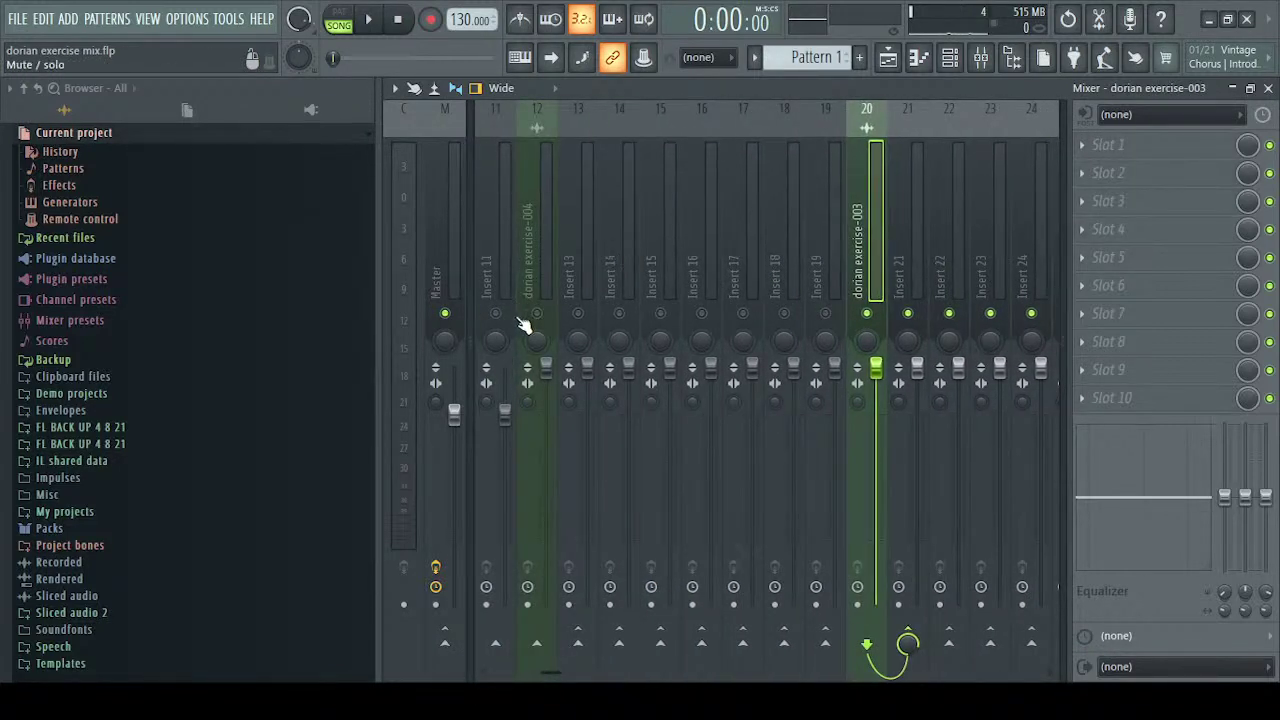
scroll(543, 250, left, 3)
mouse_move(654, 263)
mouse_down()
mouse_move(963, 237)
mouse_move(663, 263)
mouse_up()
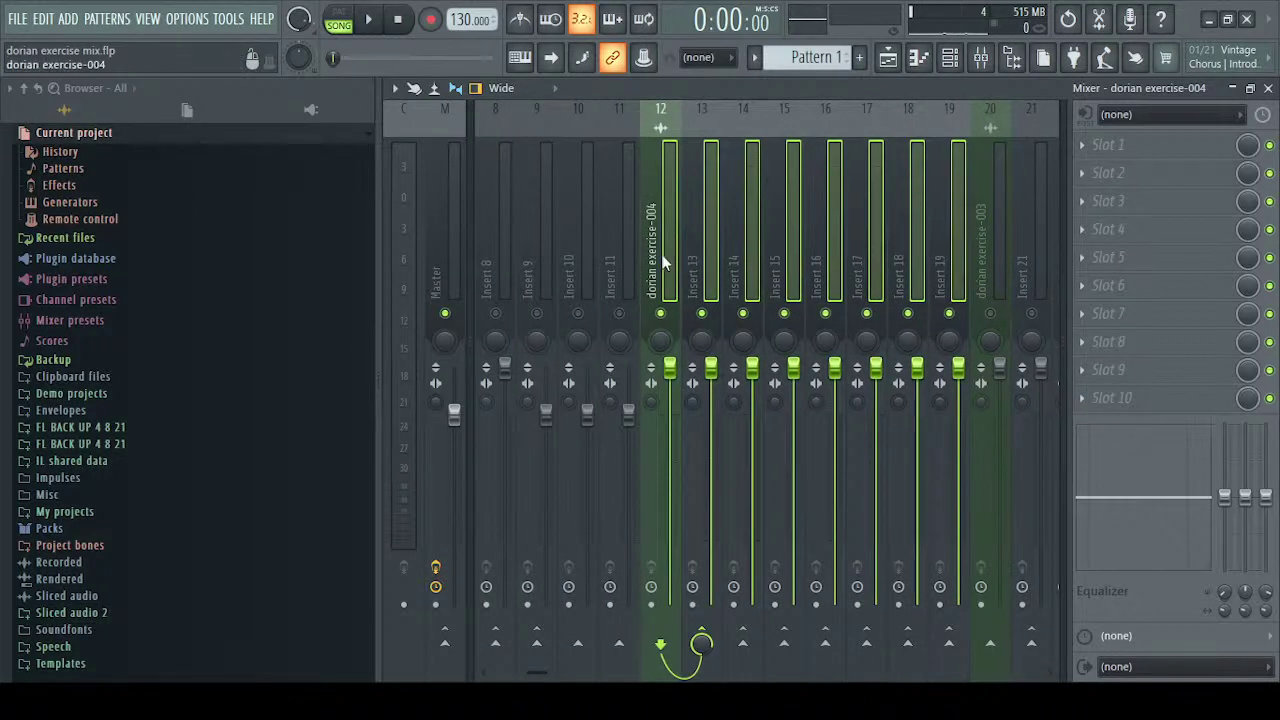
mouse_move(944, 243)
mouse_down()
mouse_move(651, 246)
mouse_move(939, 230)
mouse_up()
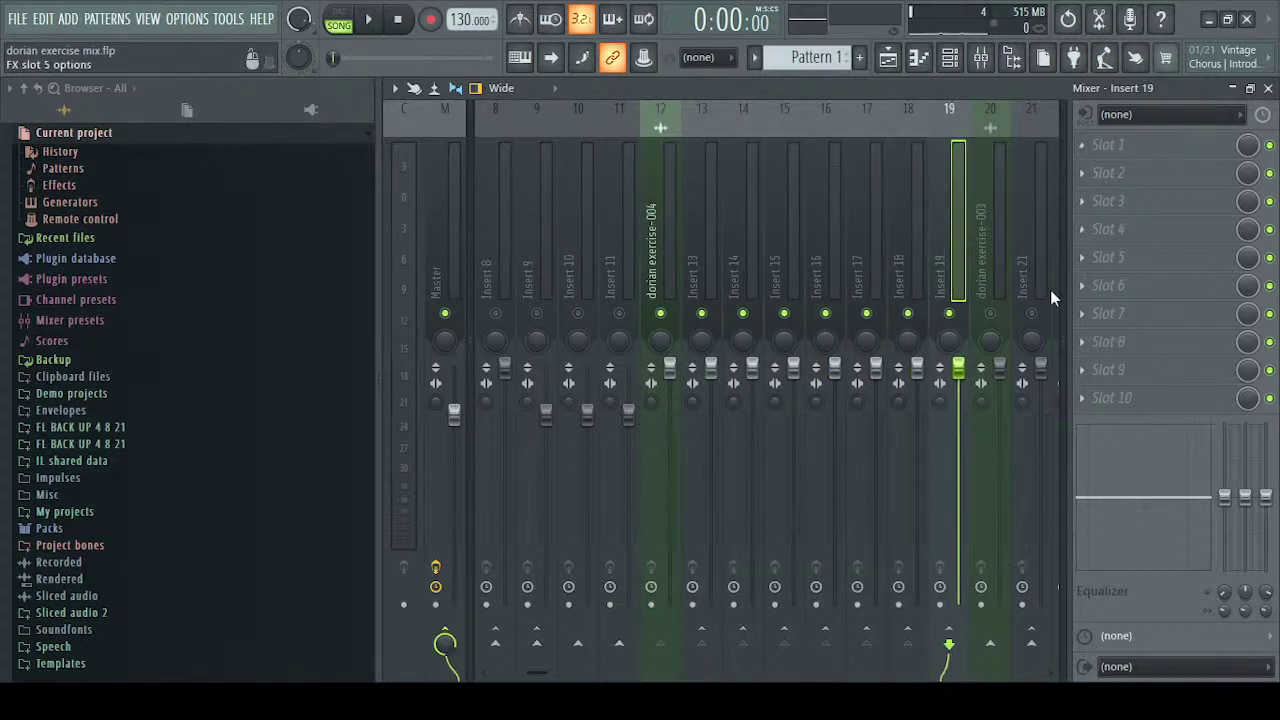
Audition the soloed chain, then lower Insert 19's fader and add Fruity parametric EQ 2 in its first effect slot
key(space)
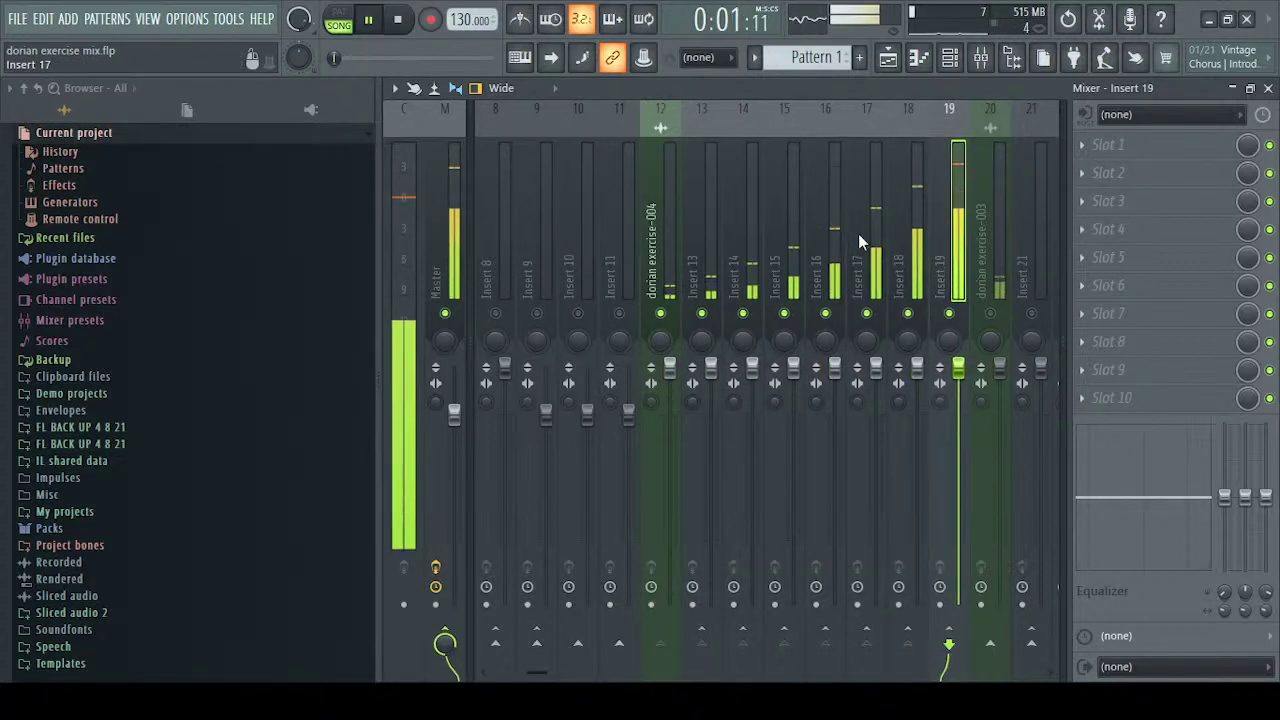
key(space)
drag(958, 366, 958, 413)
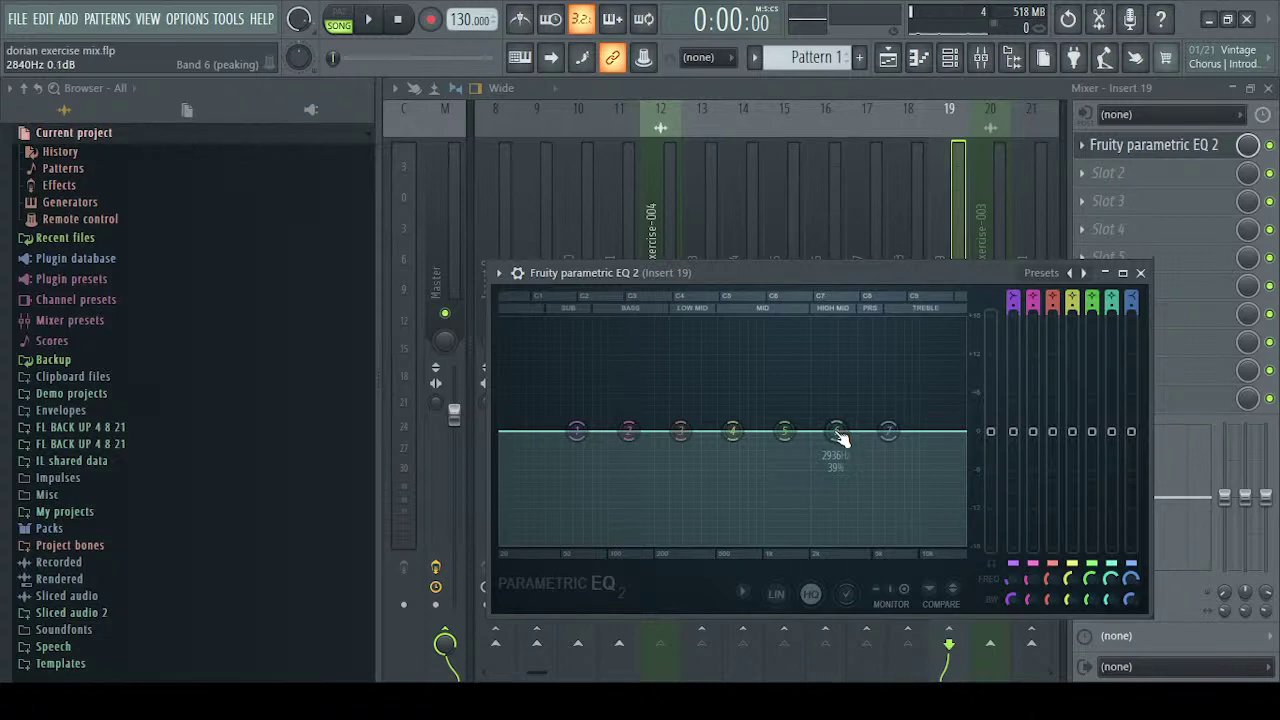
During playback, pull EQ bands 6 and 7 down near 10 kHz and raise band 4 near 2 kHz
key(space)
drag(887, 431, 901, 543)
drag(836, 431, 932, 540)
drag(733, 431, 822, 391)
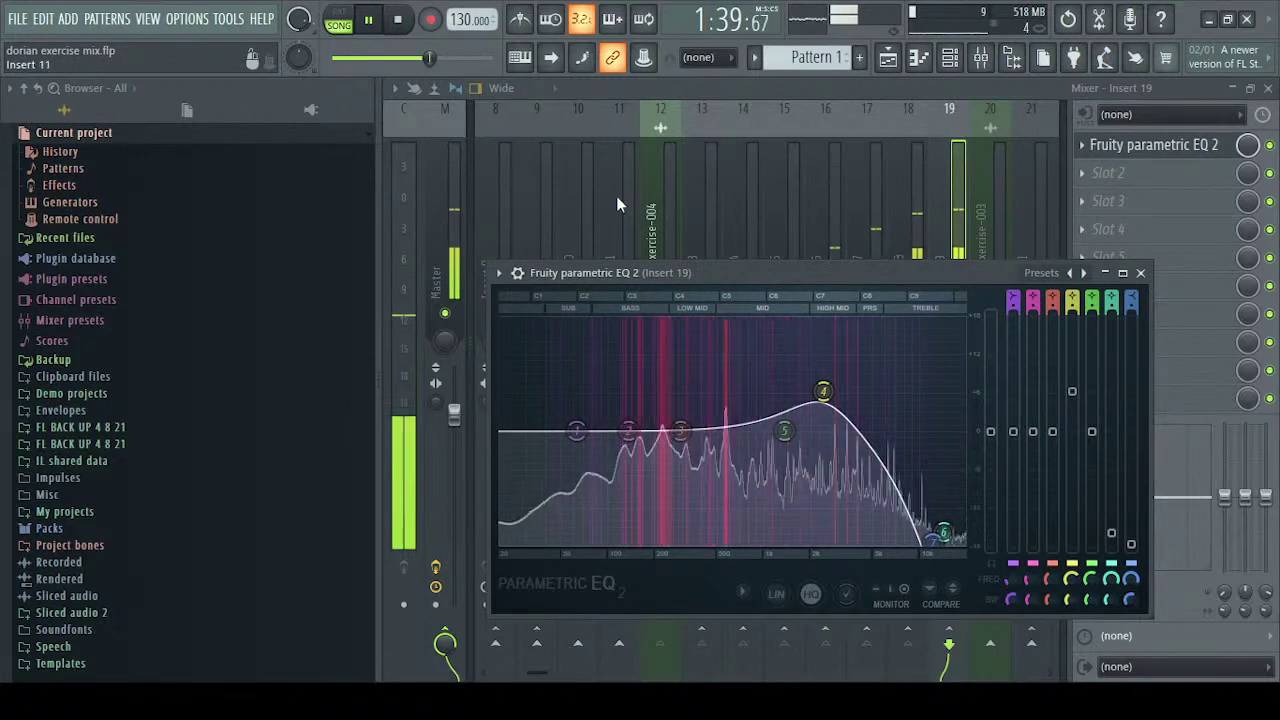
Examine the levels building up along the dorian exercise-004 chain through Insert 19 during playback
click(646, 206)
click(923, 206)
click(958, 215)
click(690, 245)
click(673, 243)
scroll(673, 242, down, 2)
scroll(673, 242, up, 2)
scroll(673, 242, down, 3)
scroll(672, 243, up, 3)
scroll(672, 243, down, 3)
drag(557, 240, 807, 211)
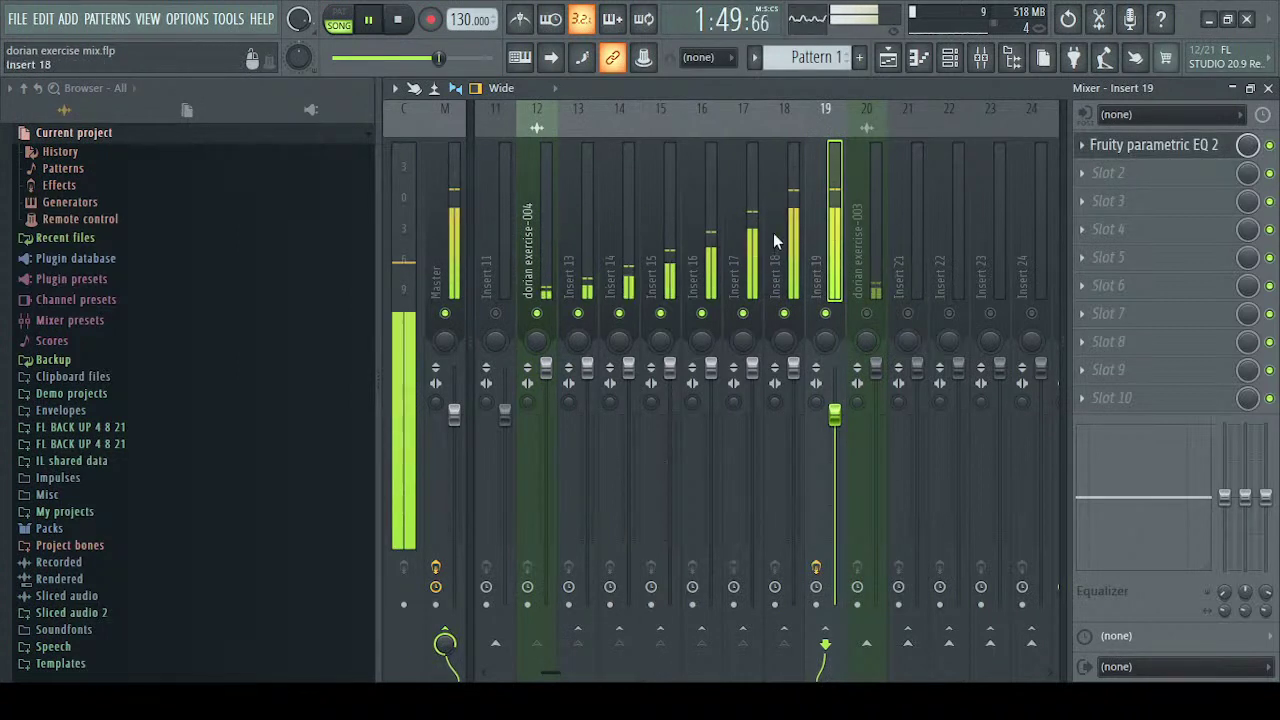
Add Fruity Compressor in Insert 19's second effect slot, set its type to Soft, and adjust its ratio and threshold
click(1084, 174)
click(642, 429)
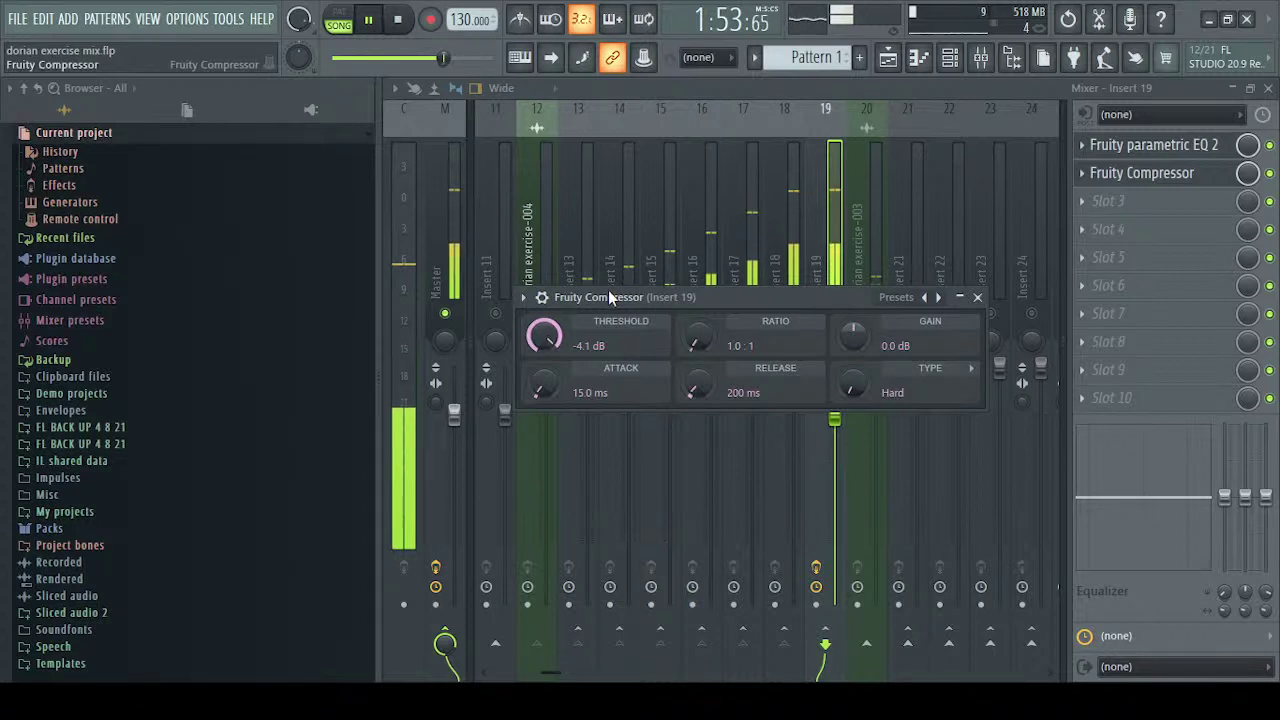
drag(853, 385, 853, 350)
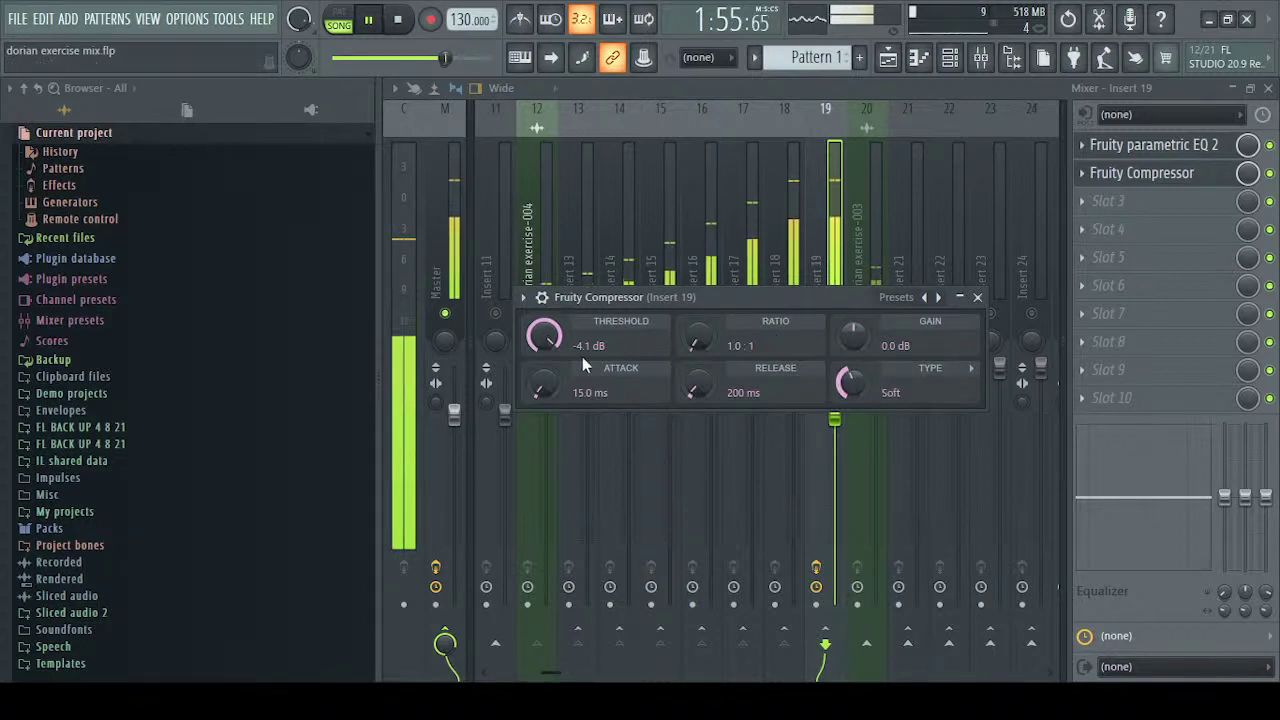
drag(698, 337, 698, 329)
drag(544, 336, 544, 349)
drag(696, 350, 696, 365)
Compare Inserts 18 and 19, try Insert 19's stereo separation at 100% merged and raise its volume to 123%
click(790, 208)
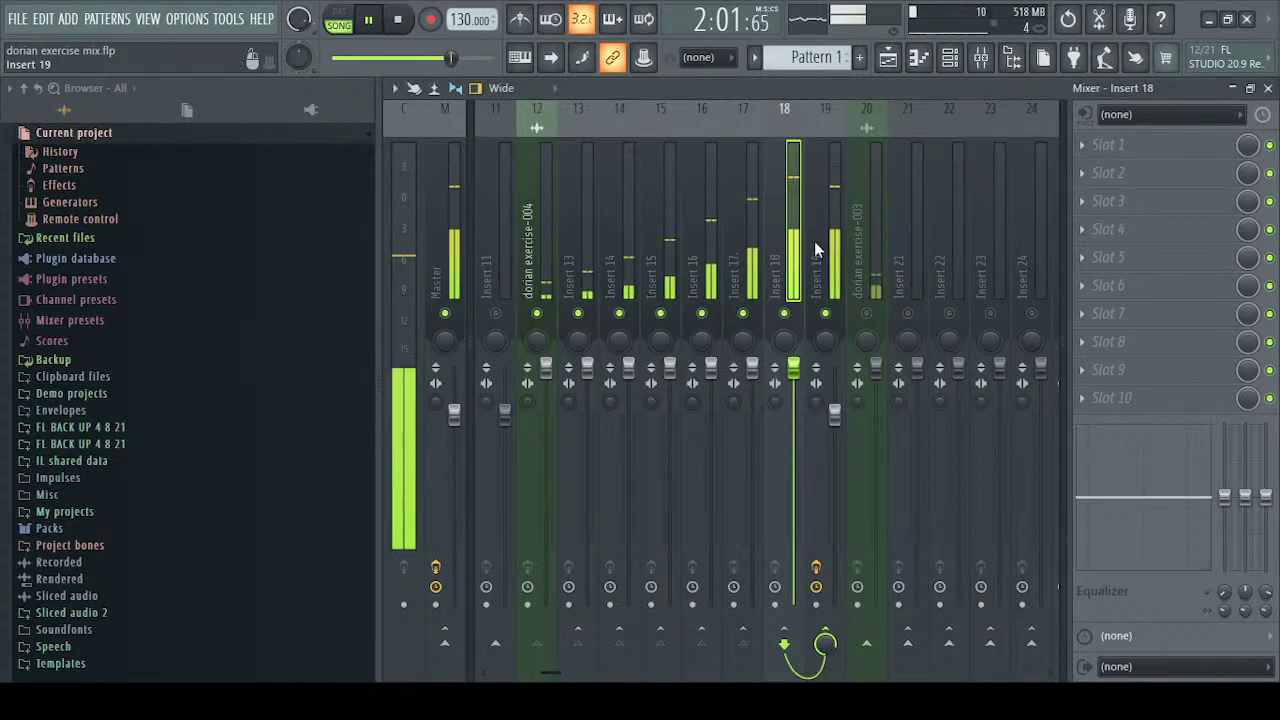
click(818, 245)
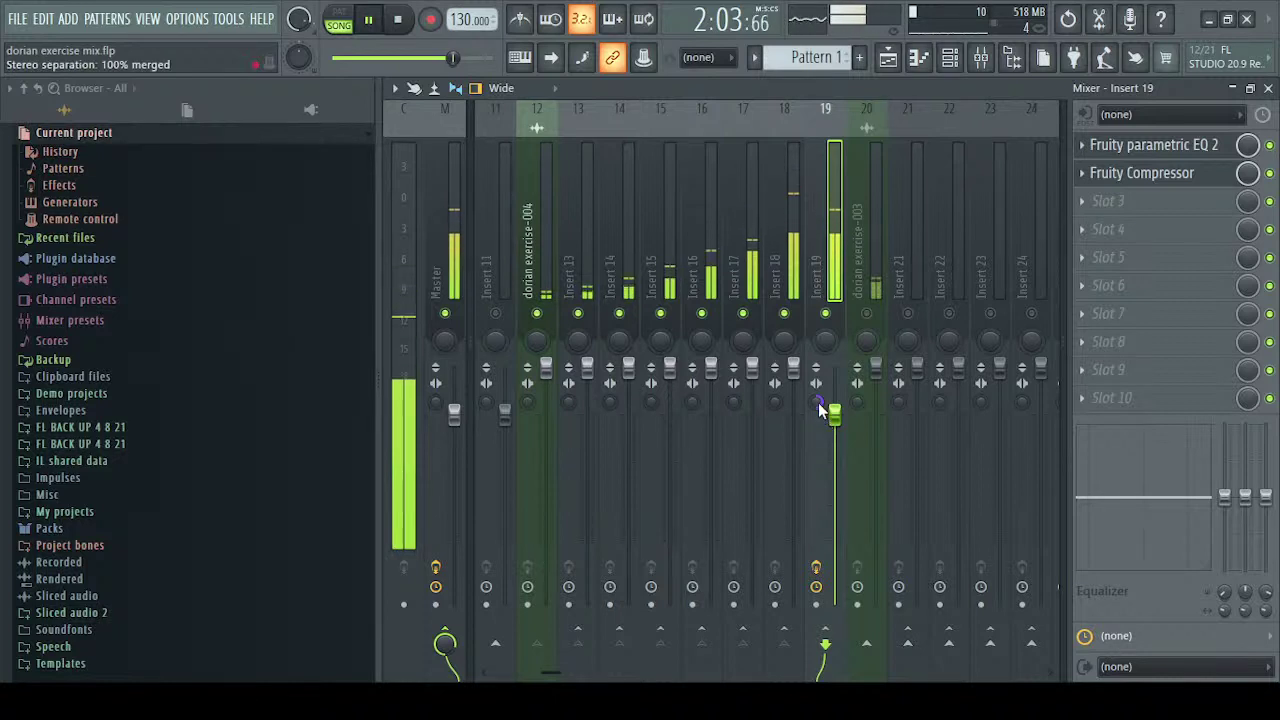
drag(817, 402, 838, 374)
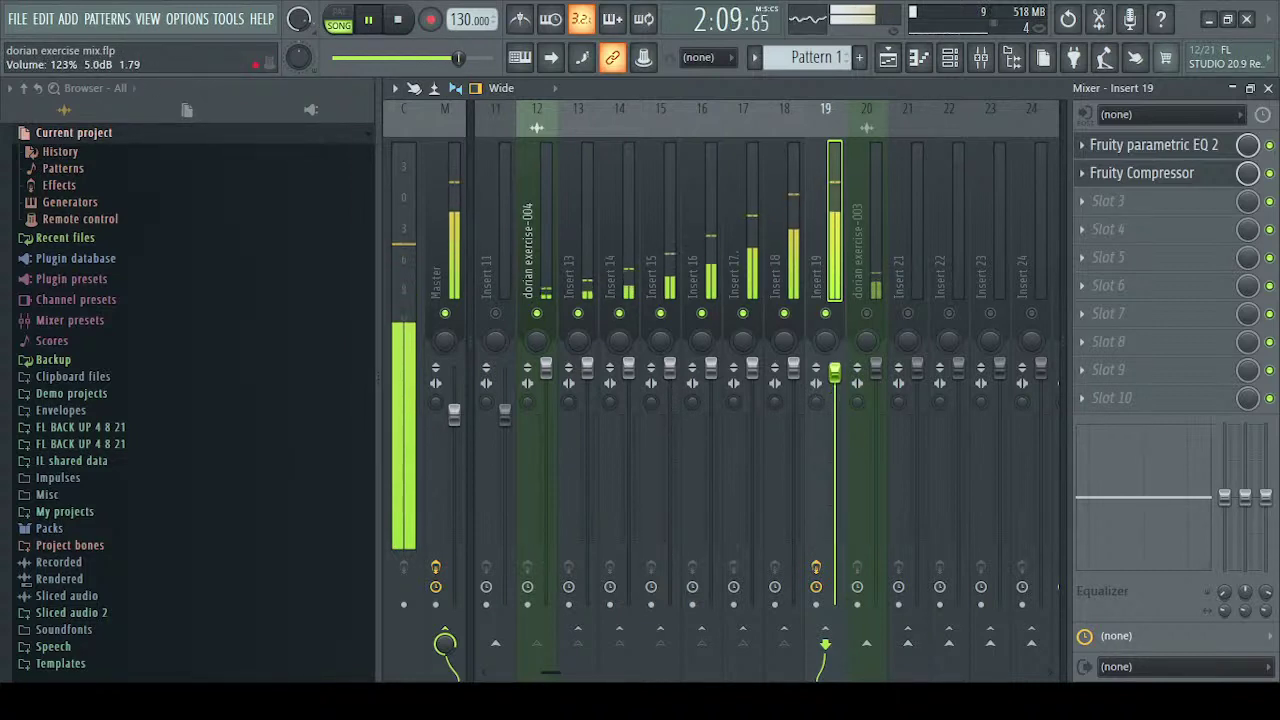
Add Fruity Reeverb 2 to Insert 19's third effect slot and adjust its high cut, low cut, decay time and wet level
click(1082, 203)
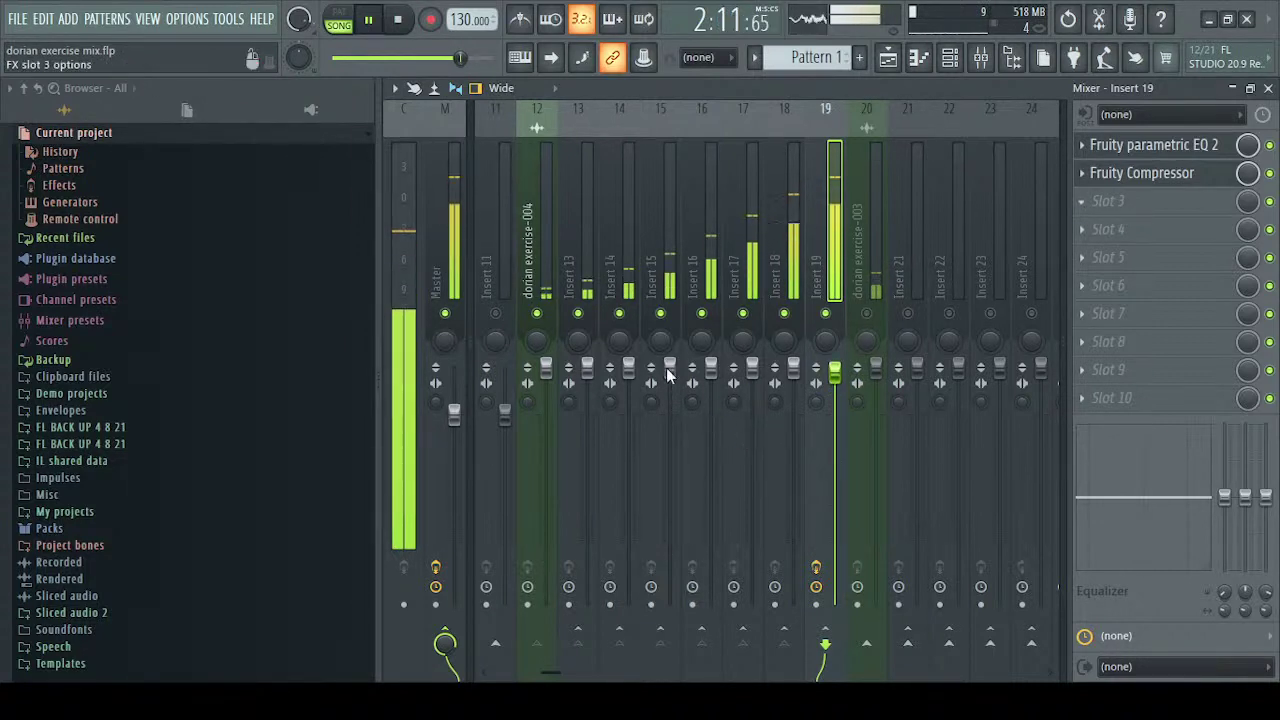
click(646, 269)
drag(1017, 388, 1017, 358)
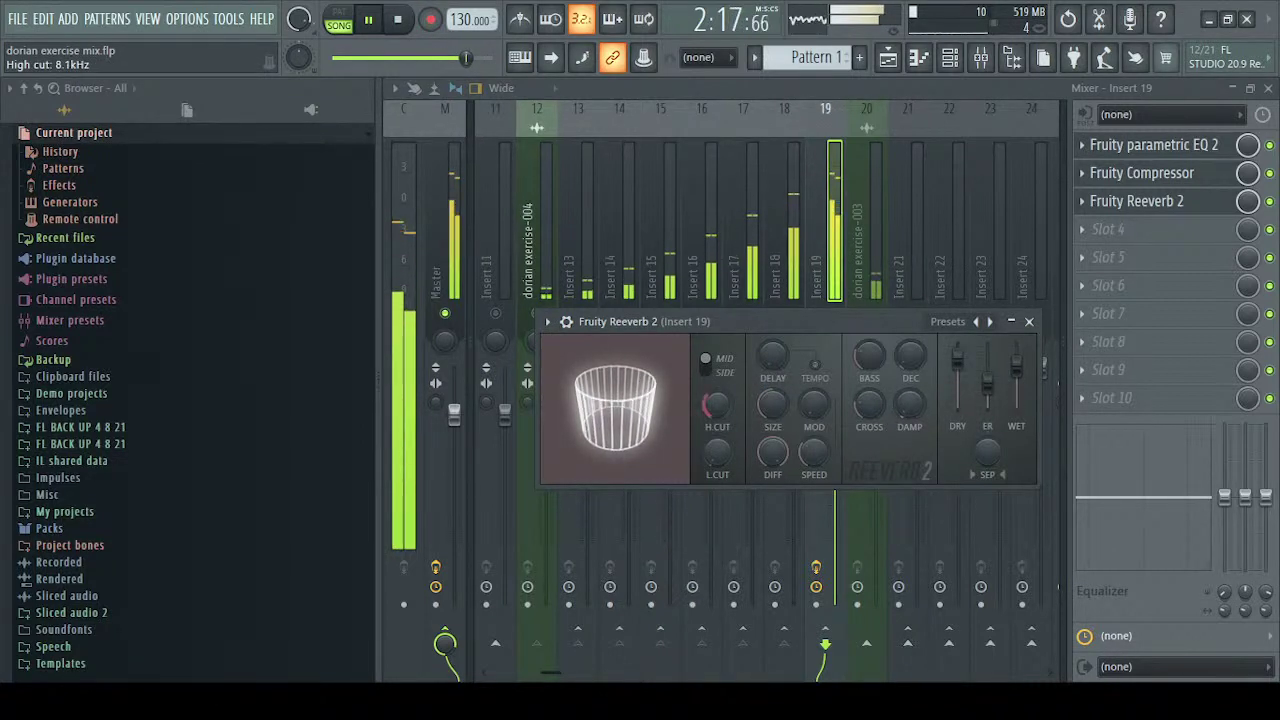
drag(706, 468, 706, 440)
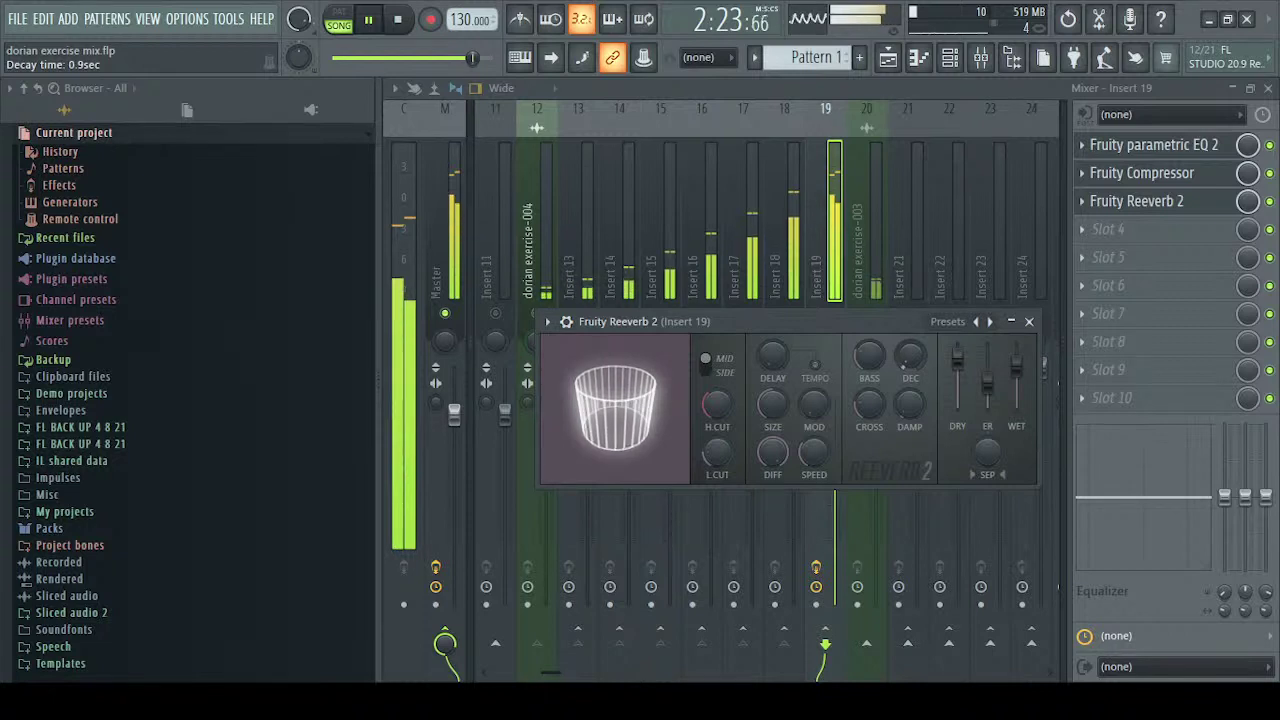
scroll(903, 366, up, 4)
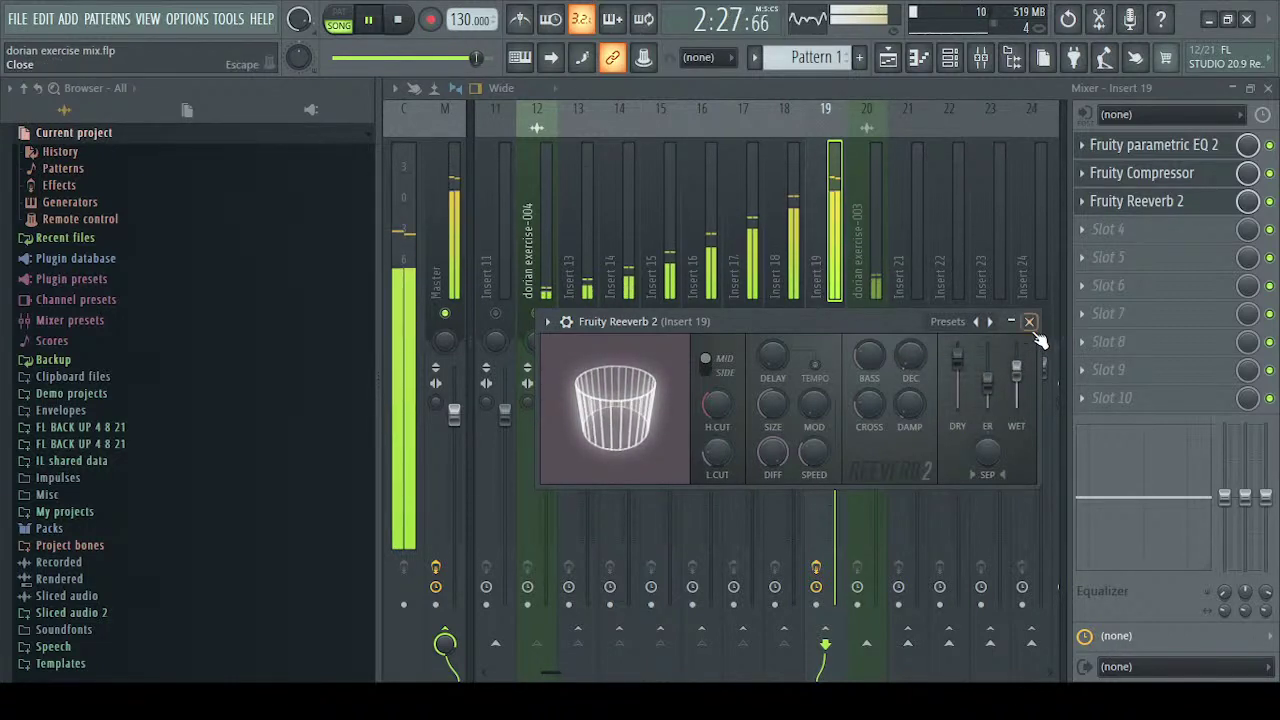
click(1029, 321)
Solo the dorian exercise-002 track, check its chain of levels through Insert 9 and stop playback
scroll(729, 240, up, 5)
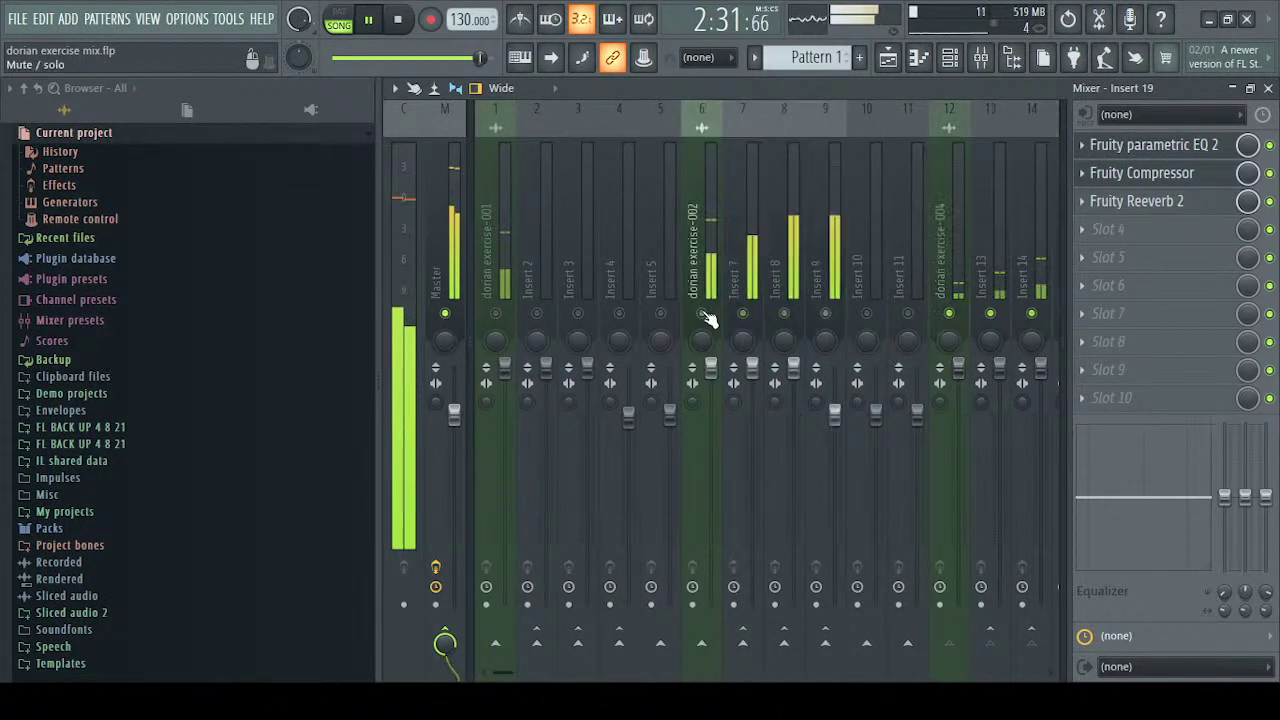
click(715, 252)
click(744, 257)
click(813, 262)
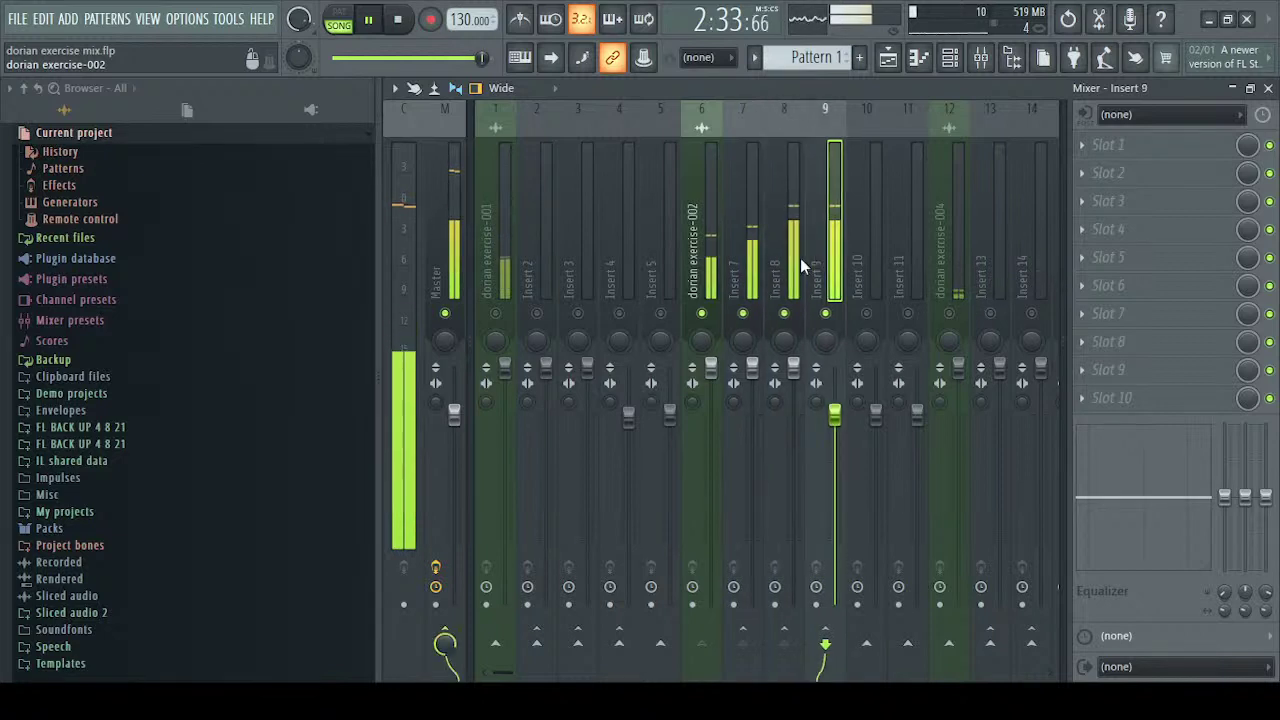
click(706, 270)
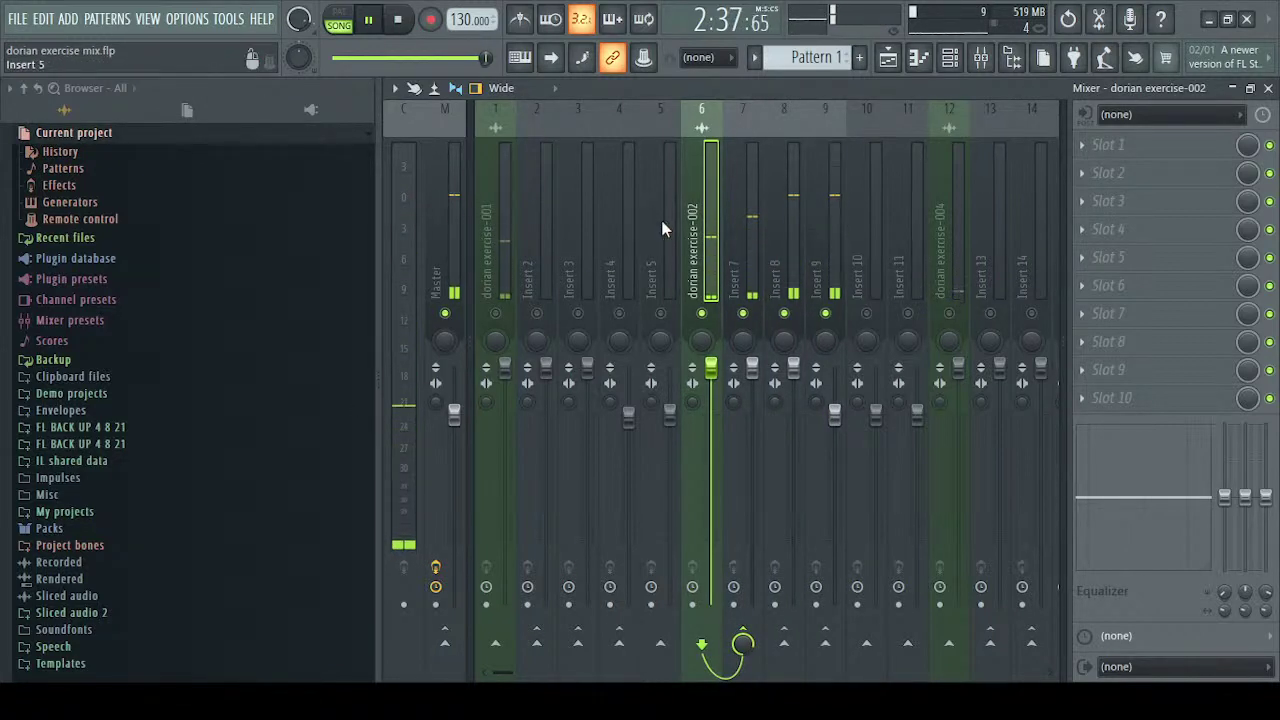
key(space)
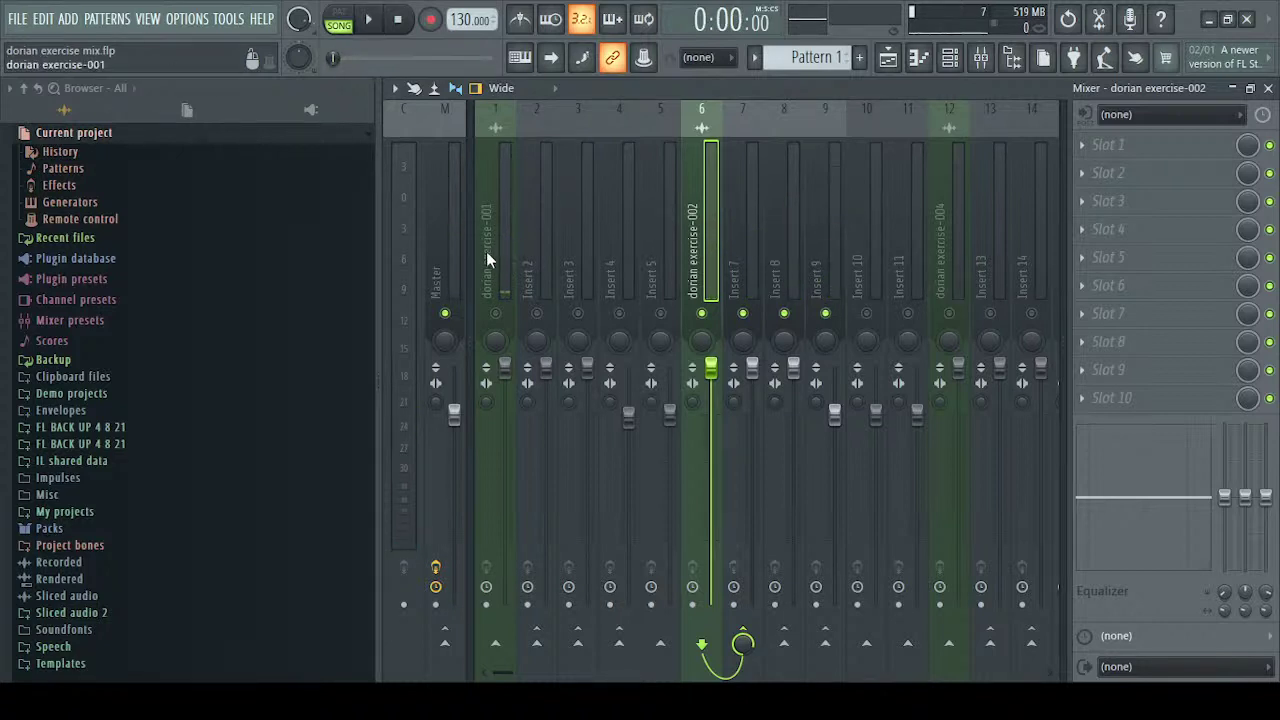
Unmute the dorian exercise-001 track and Inserts 2 to 5
click(496, 313)
click(537, 313)
click(578, 313)
click(614, 311)
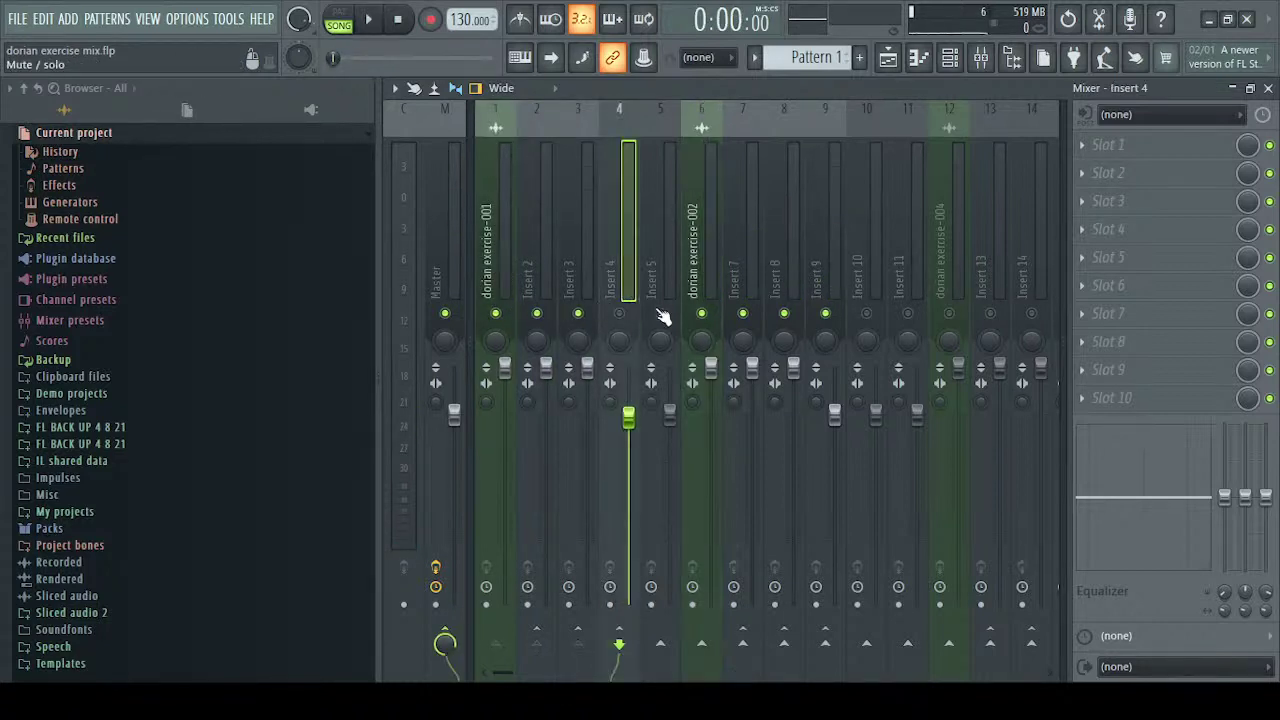
click(660, 313)
click(617, 313)
scroll(586, 216, down, 1)
scroll(586, 220, up, 1)
Pan dorian exercise-001 fully left and dorian exercise-002 fully right
drag(495, 340, 495, 350)
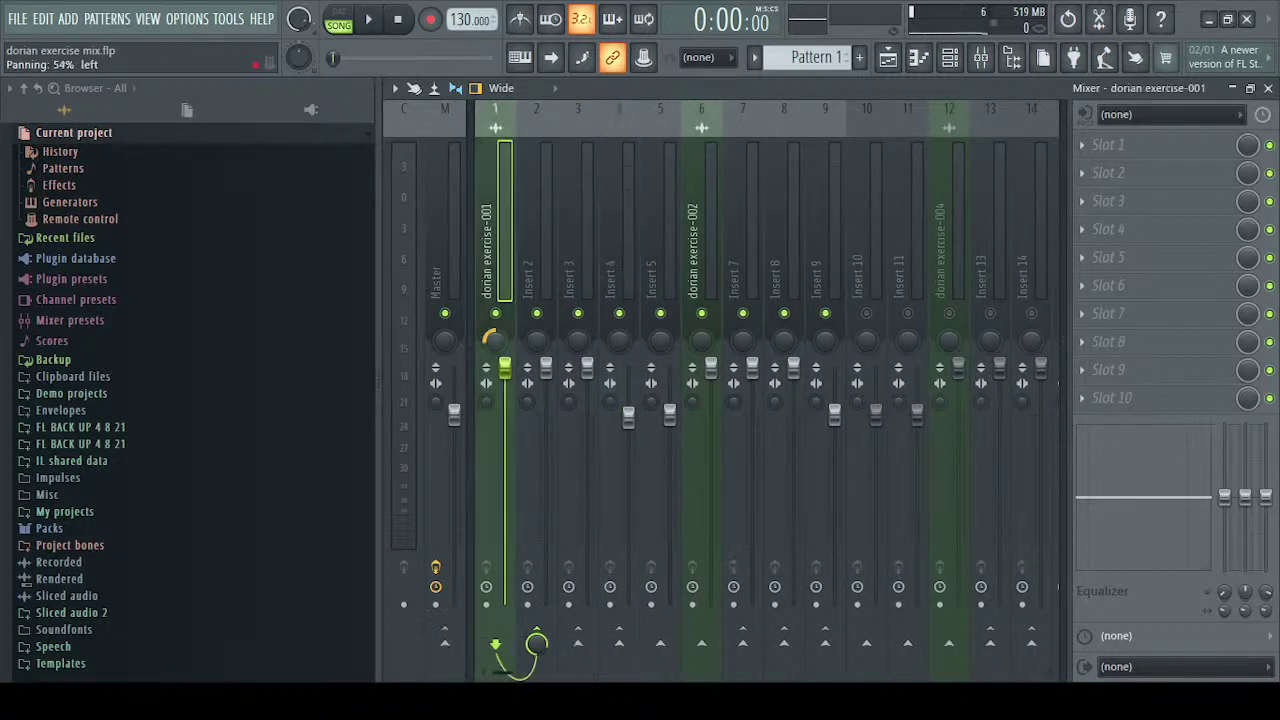
drag(706, 337, 737, 200)
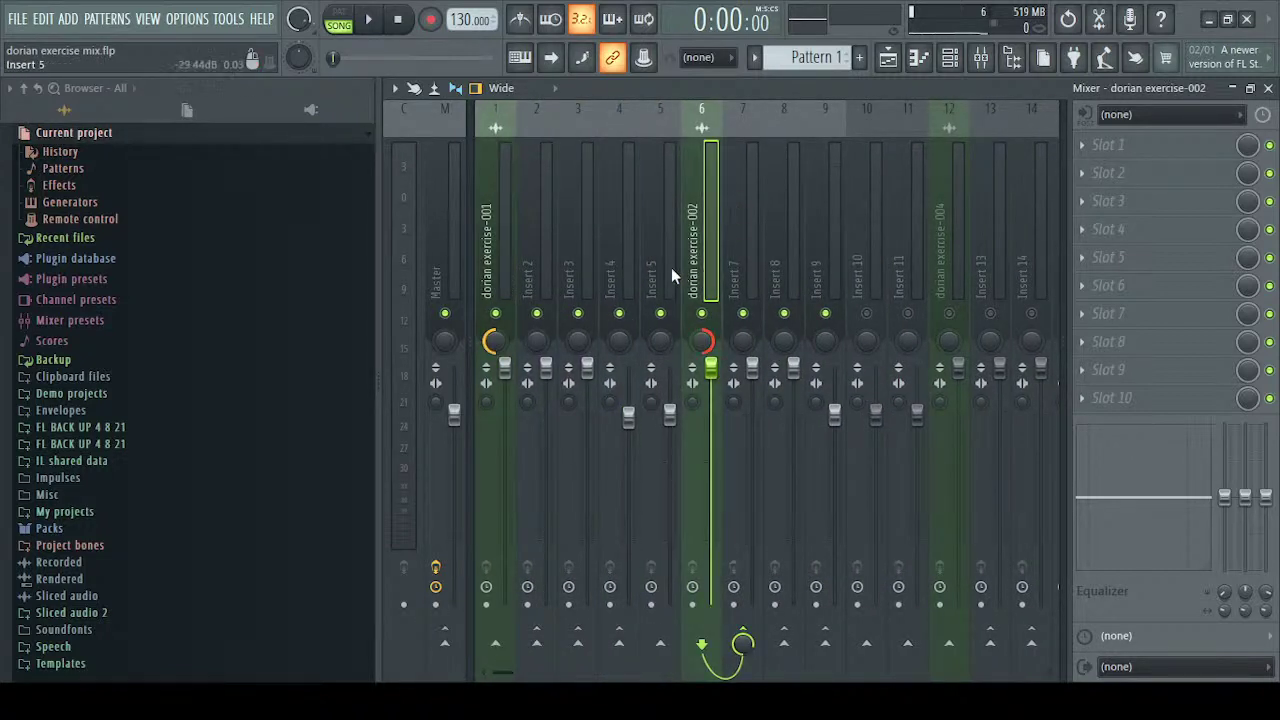
drag(502, 243, 474, 282)
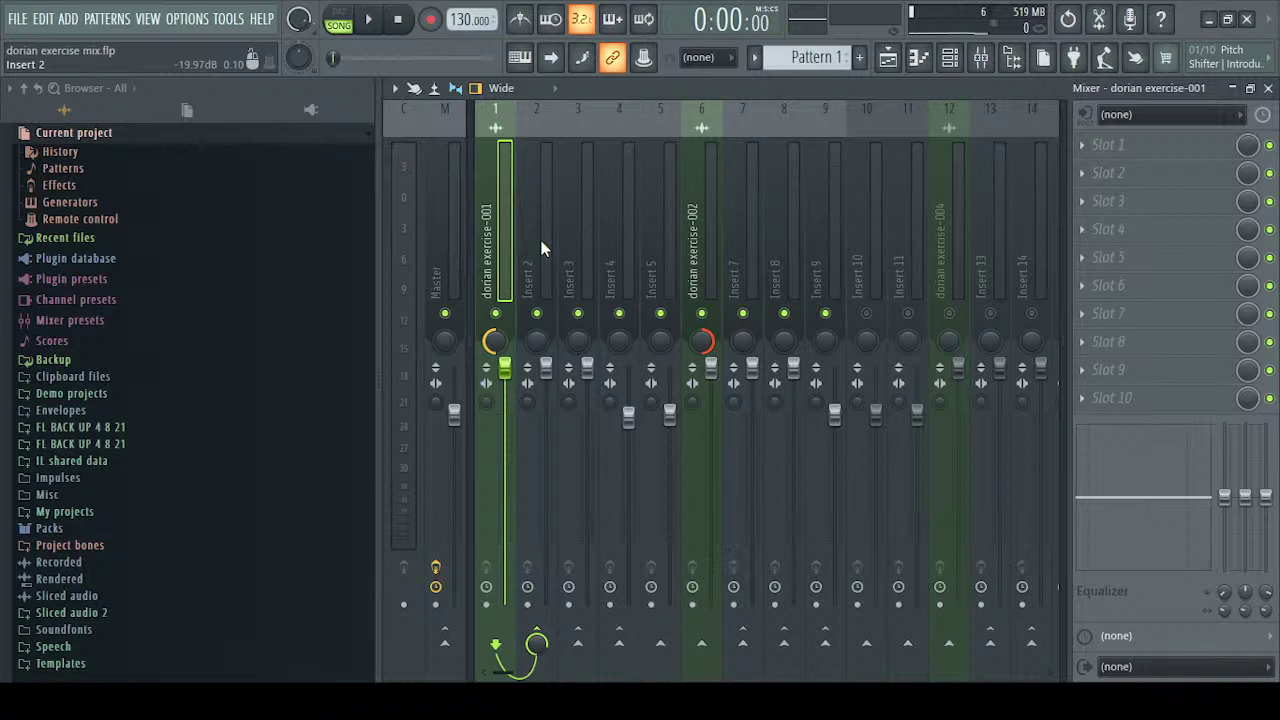
drag(528, 256, 494, 250)
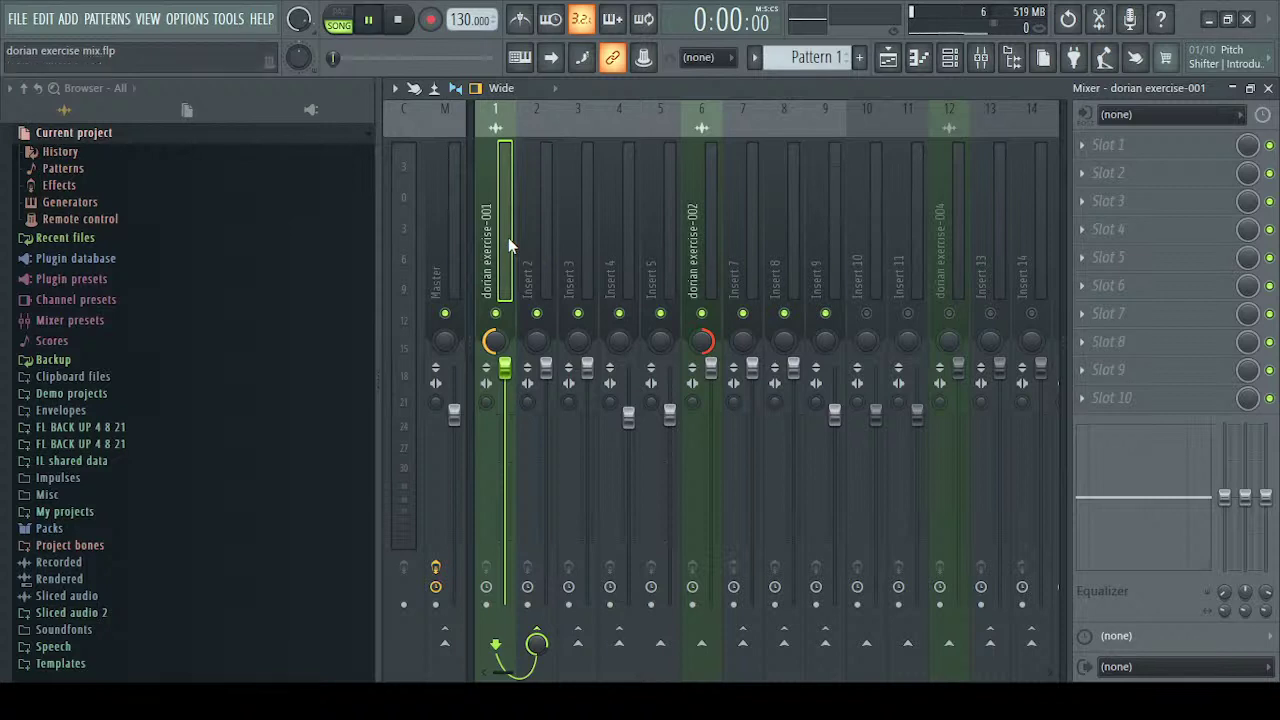
key(space)
key(space)
drag(498, 234, 548, 280)
click(495, 256)
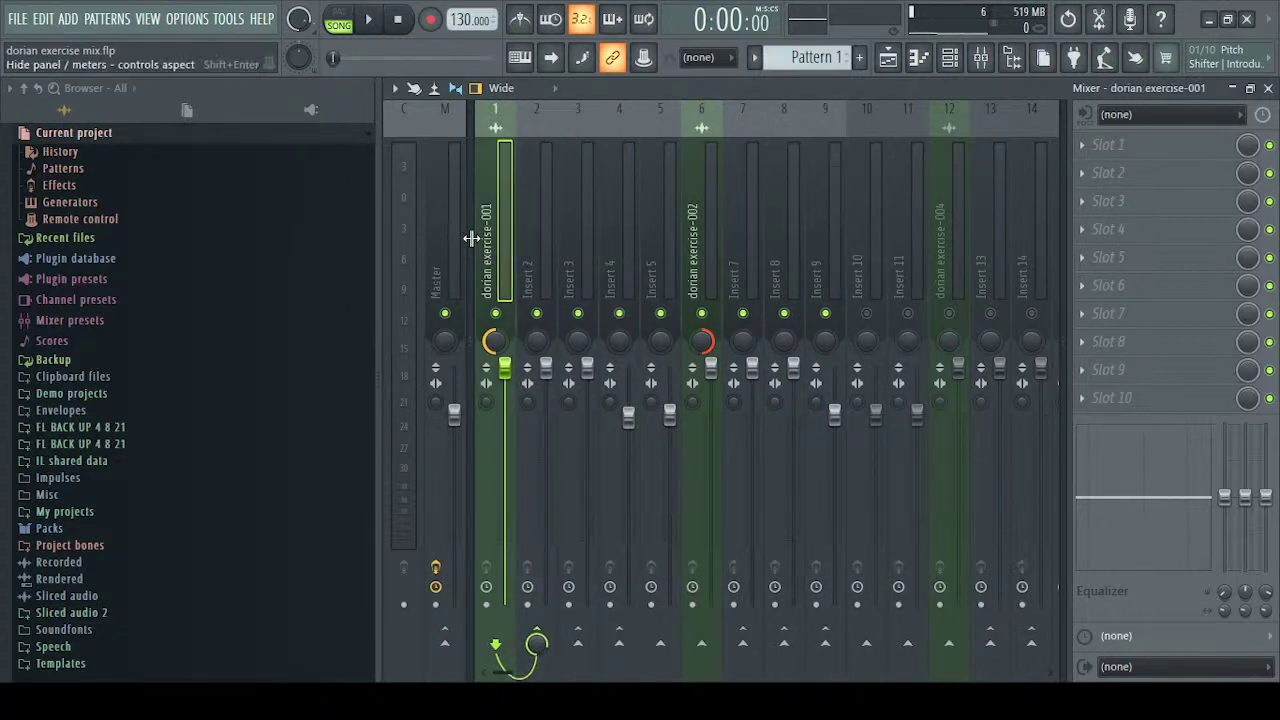
click(470, 238)
click(390, 234)
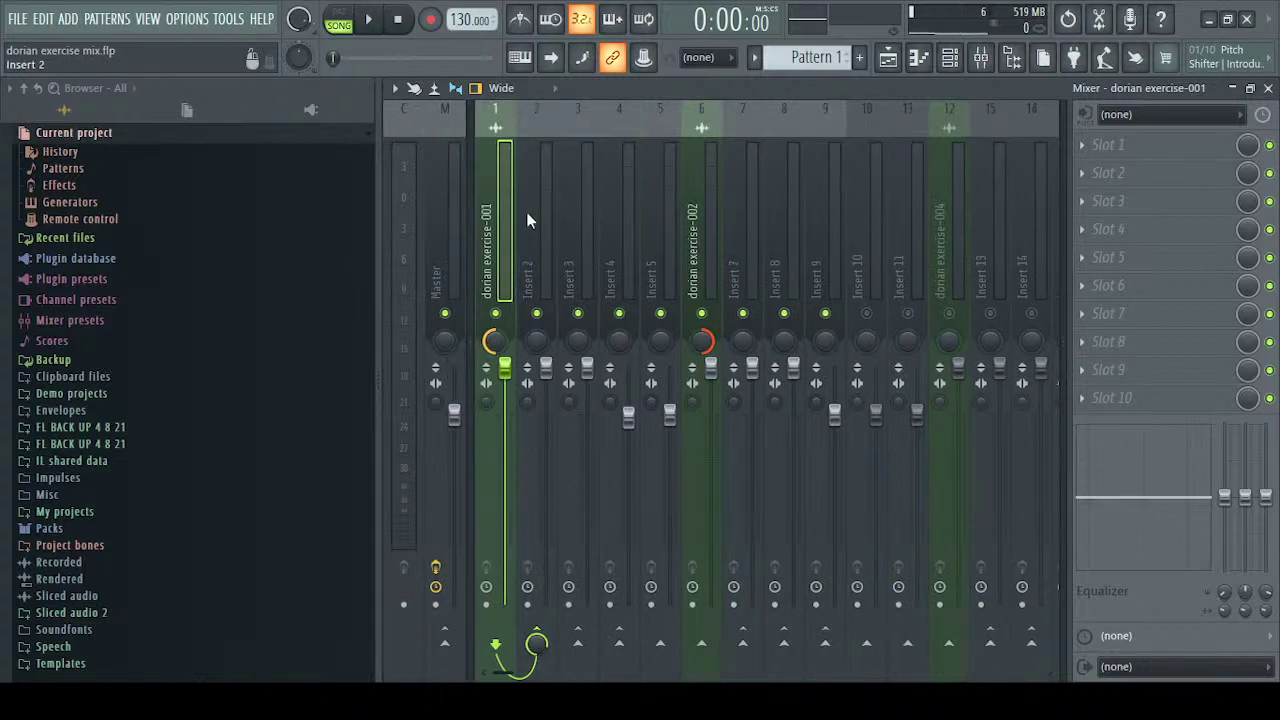
Unmute Inserts 10 and 11 and select the dorian exercise-001 track
click(903, 239)
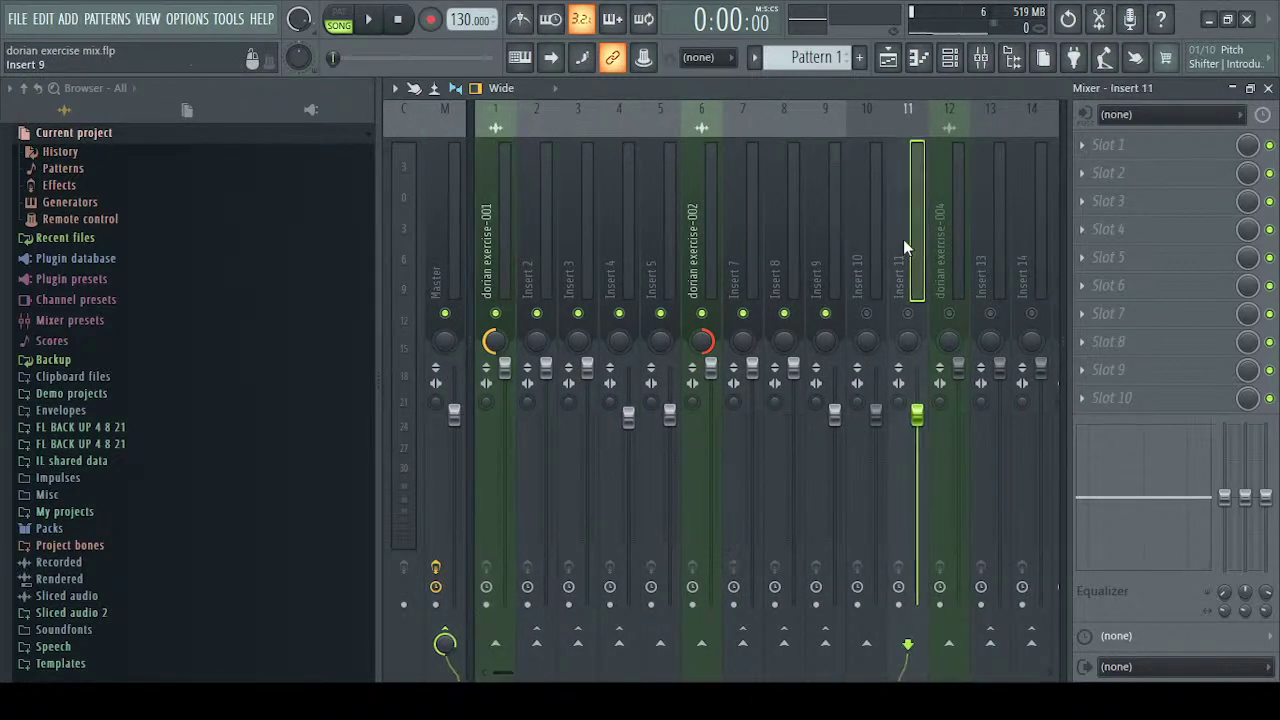
click(867, 314)
click(908, 314)
drag(844, 278, 524, 262)
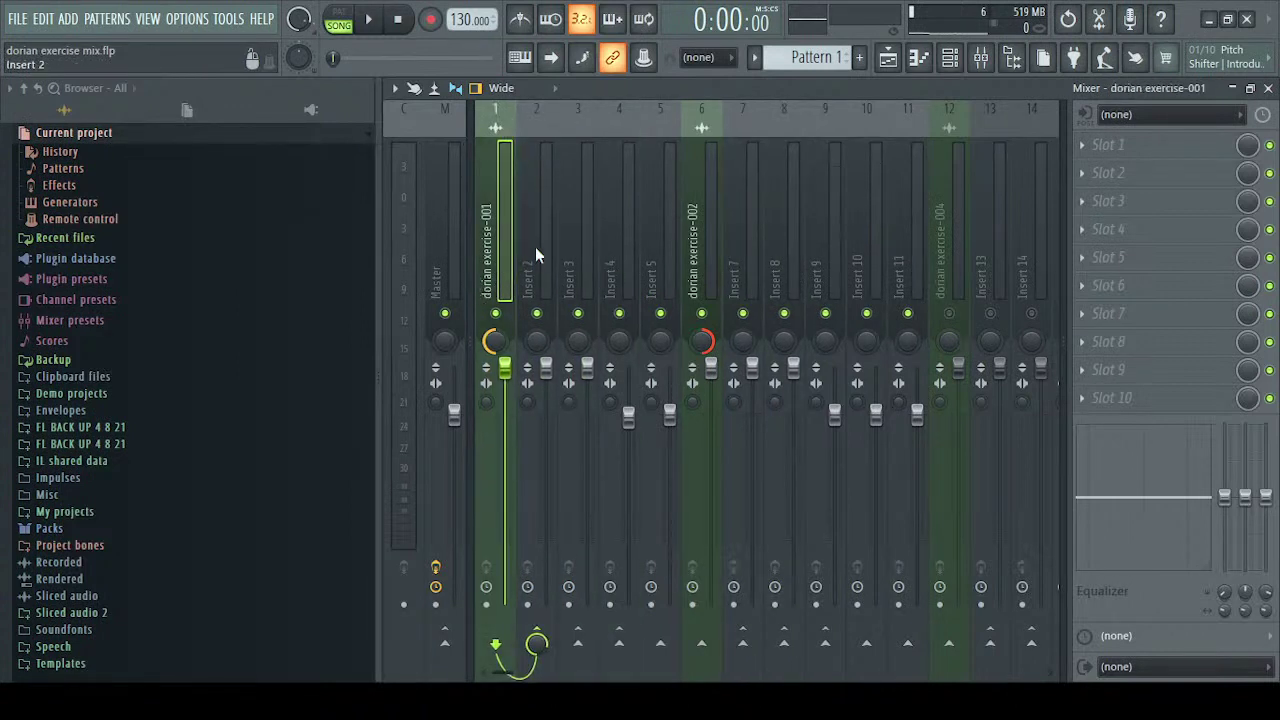
Look over the Master and dorian exercise tracks, view the clips in the Playlist and return to the mixer
click(440, 238)
click(497, 228)
drag(497, 220, 447, 231)
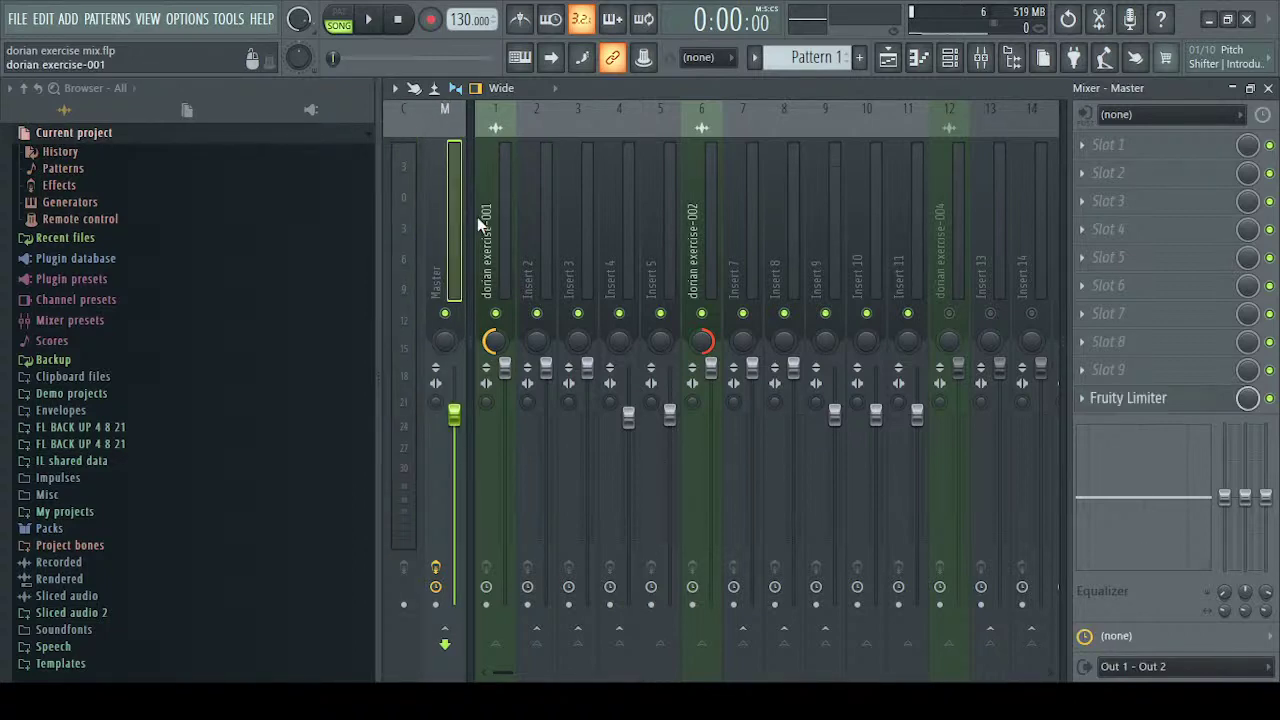
drag(499, 230, 490, 254)
click(792, 212)
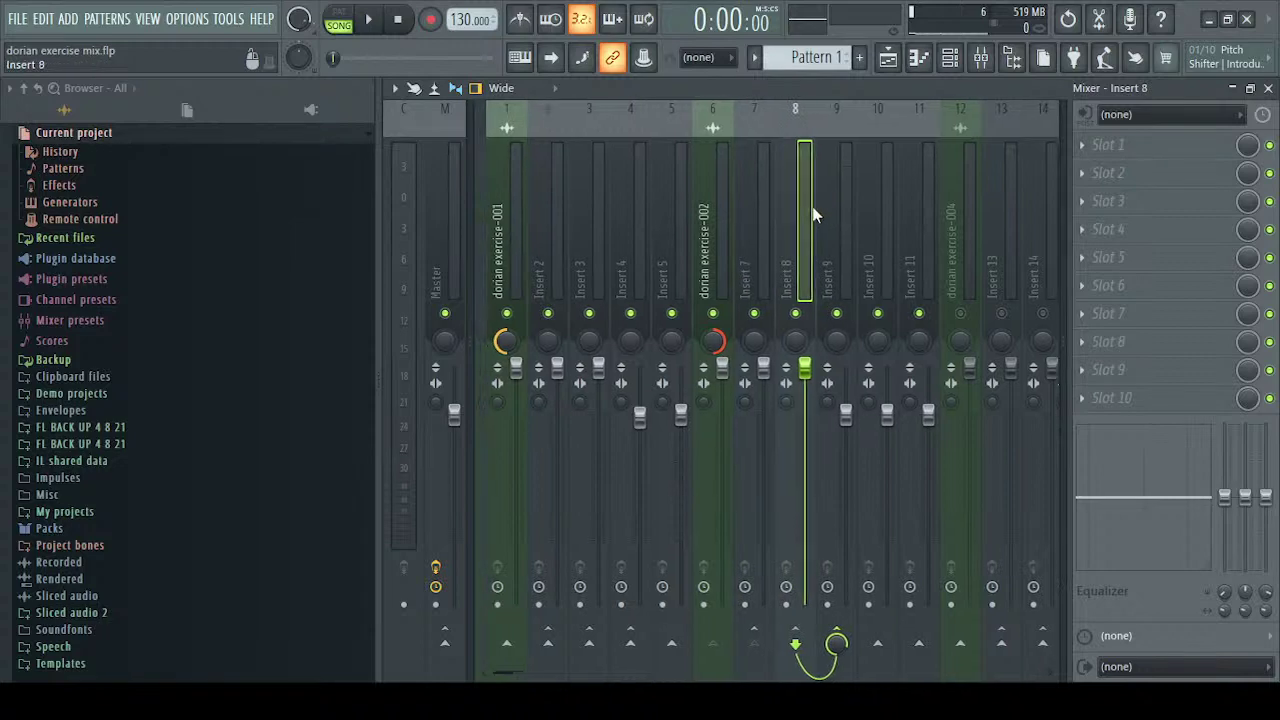
click(887, 58)
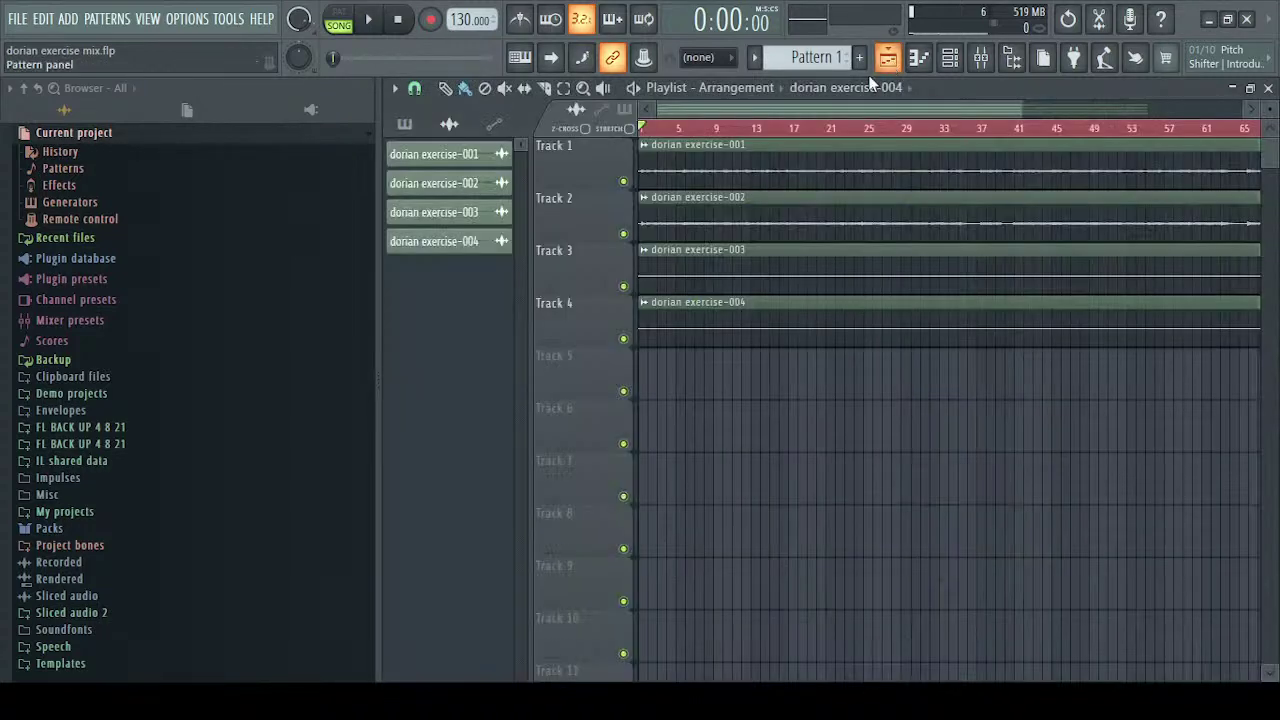
click(889, 68)
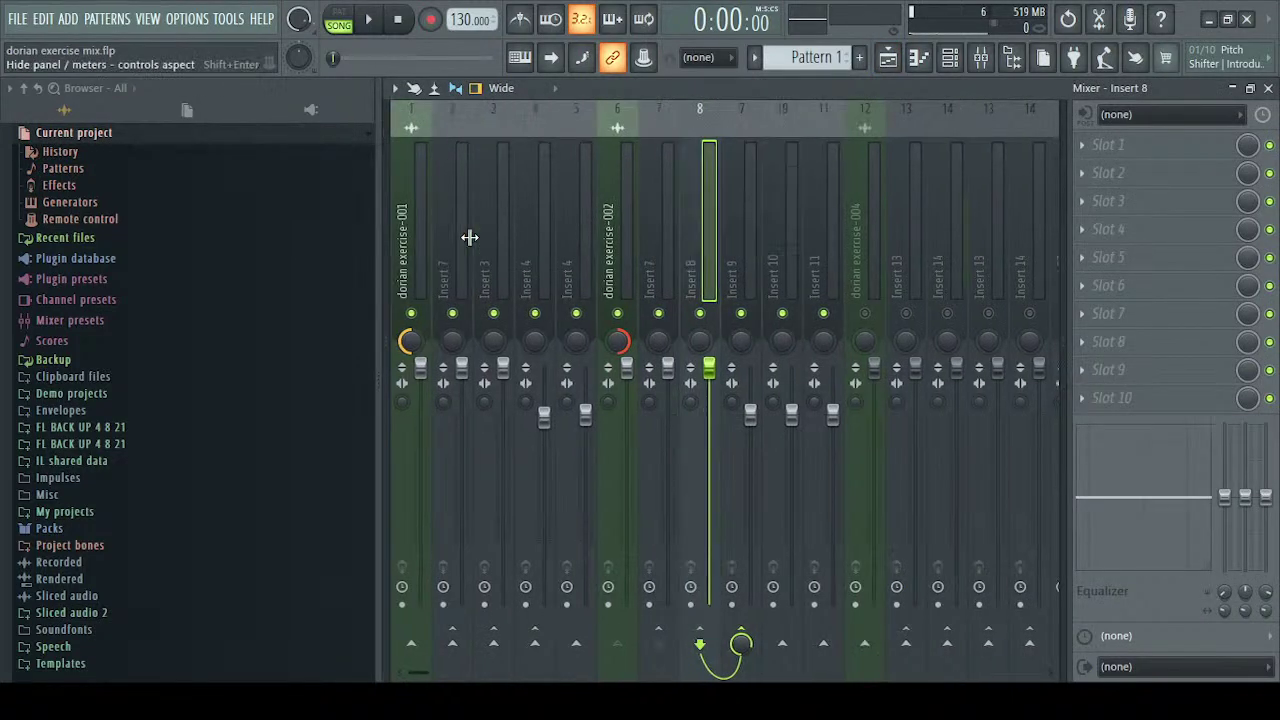
Try other pan positions on dorian exercise-001 and dorian exercise-002, finishing with 001 fully left and 002 at 100% right
click(494, 341)
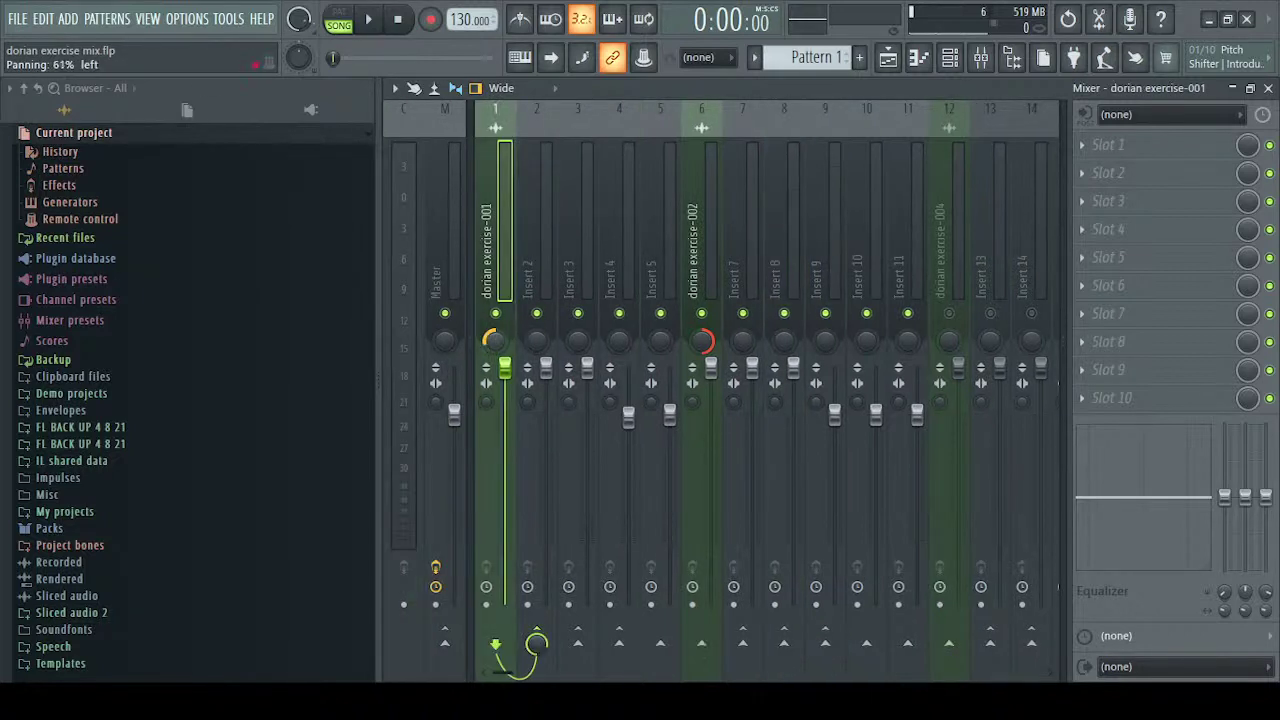
drag(704, 340, 704, 330)
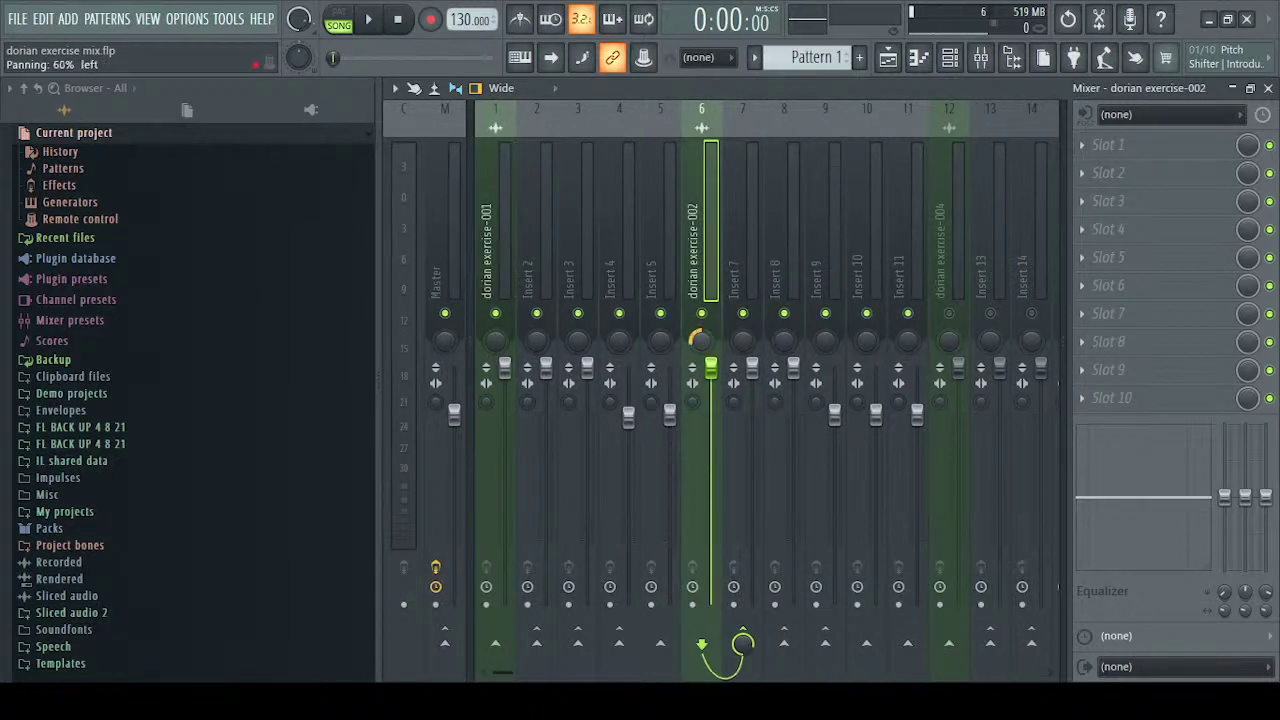
drag(692, 265, 492, 280)
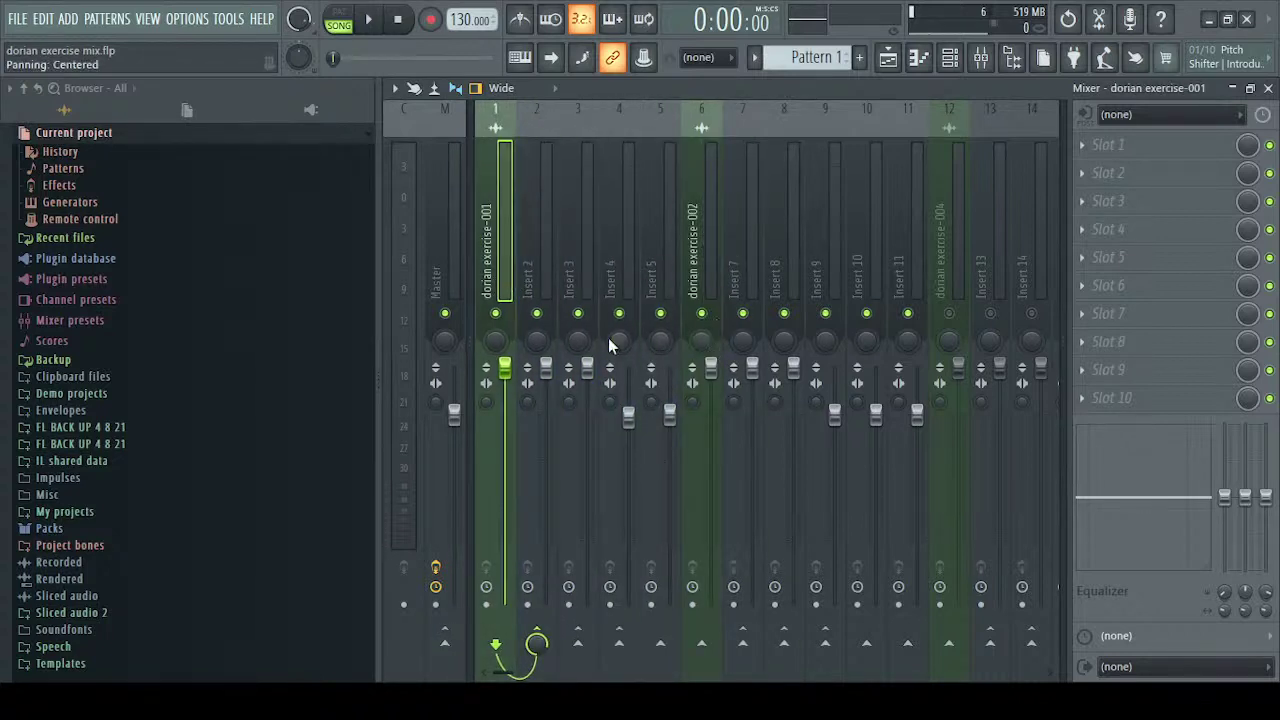
drag(702, 341, 702, 295)
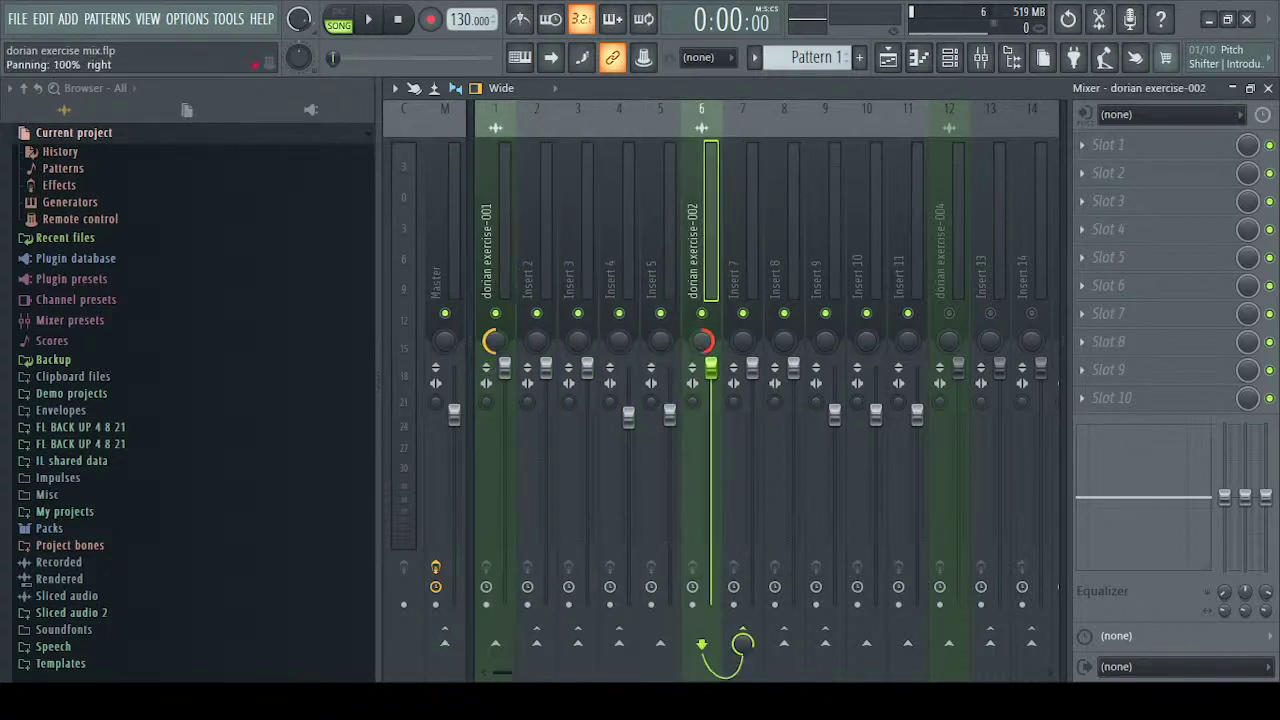
Change the Master's stereo separation, start playback, and raise Insert 4's volume and Insert 9's volume to 125%
click(436, 402)
key(space)
drag(625, 446, 625, 396)
drag(834, 420, 834, 370)
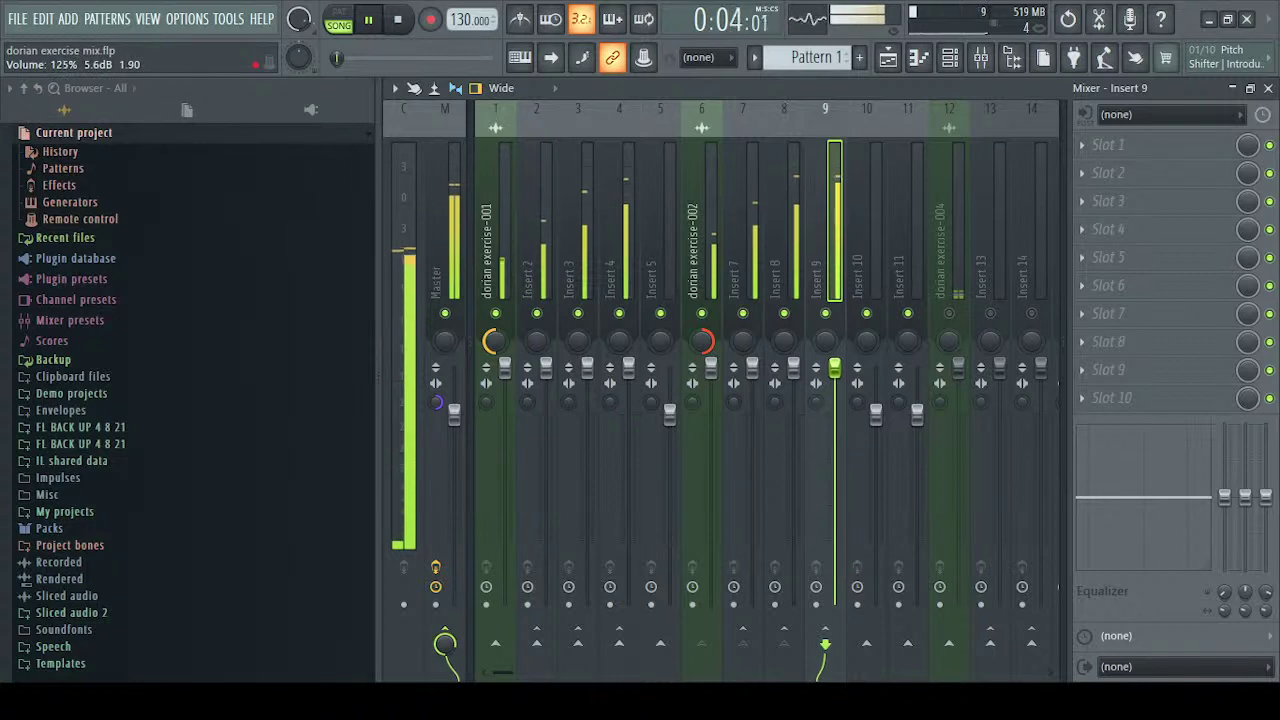
Return the Master's stereo separation to Original and stop playback
click(436, 402)
drag(436, 402, 436, 454)
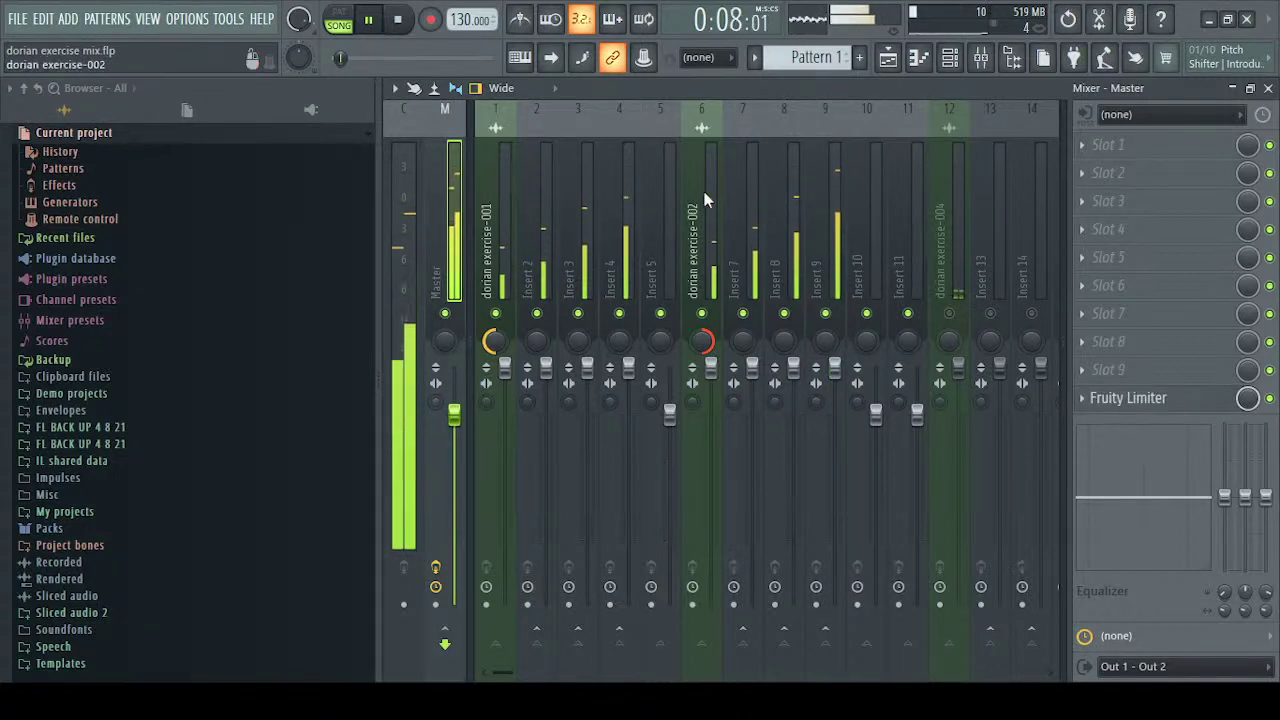
key(space)
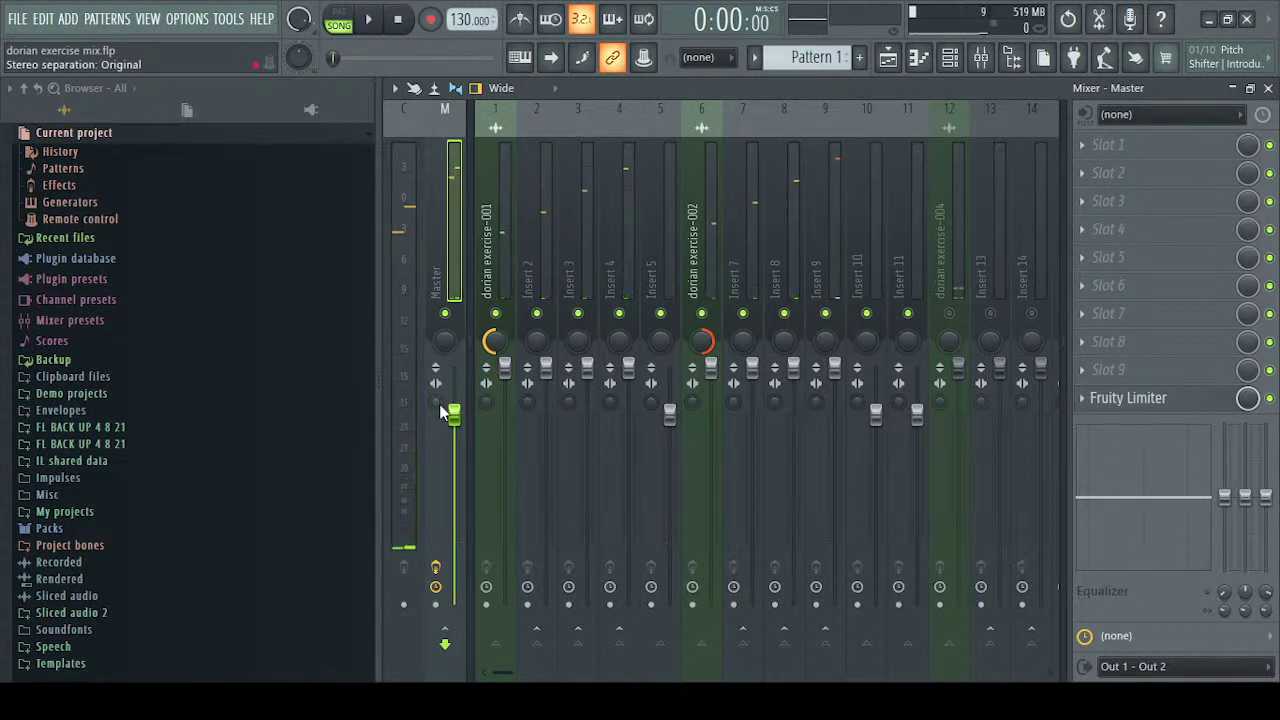
Center the panning of dorian exercise-001 and dorian exercise-002
drag(496, 284, 560, 252)
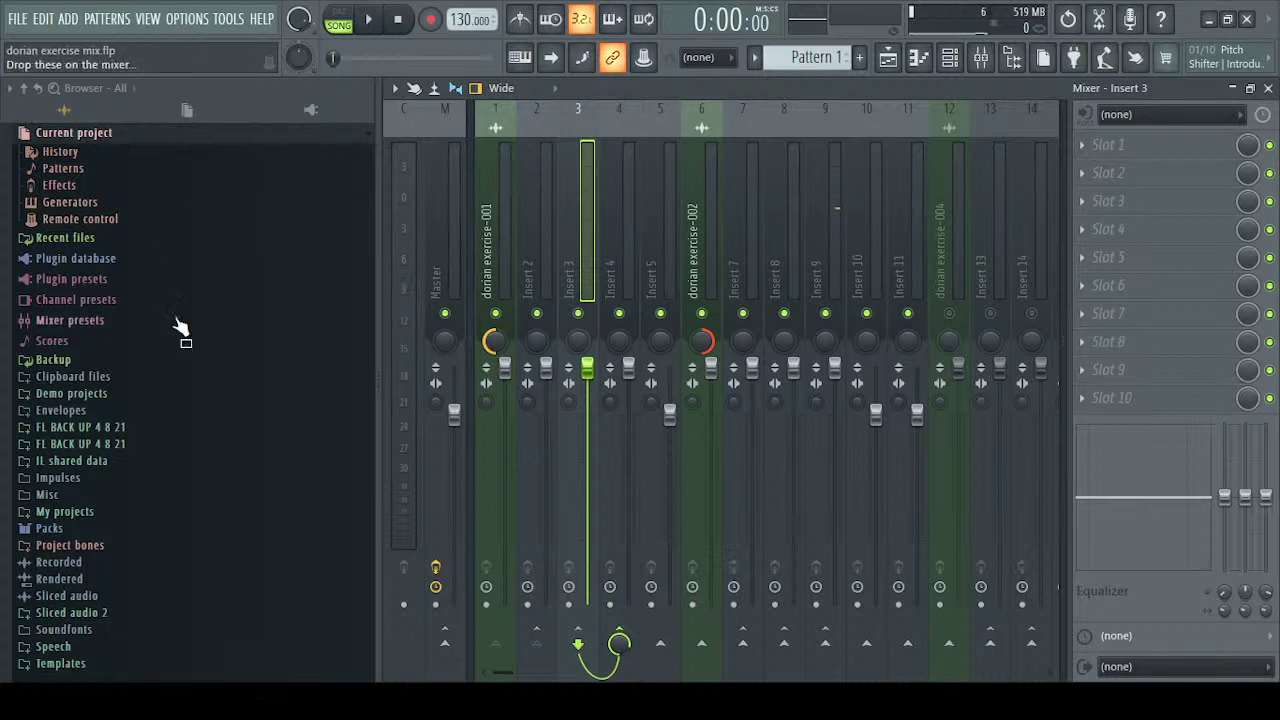
drag(495, 341, 495, 330)
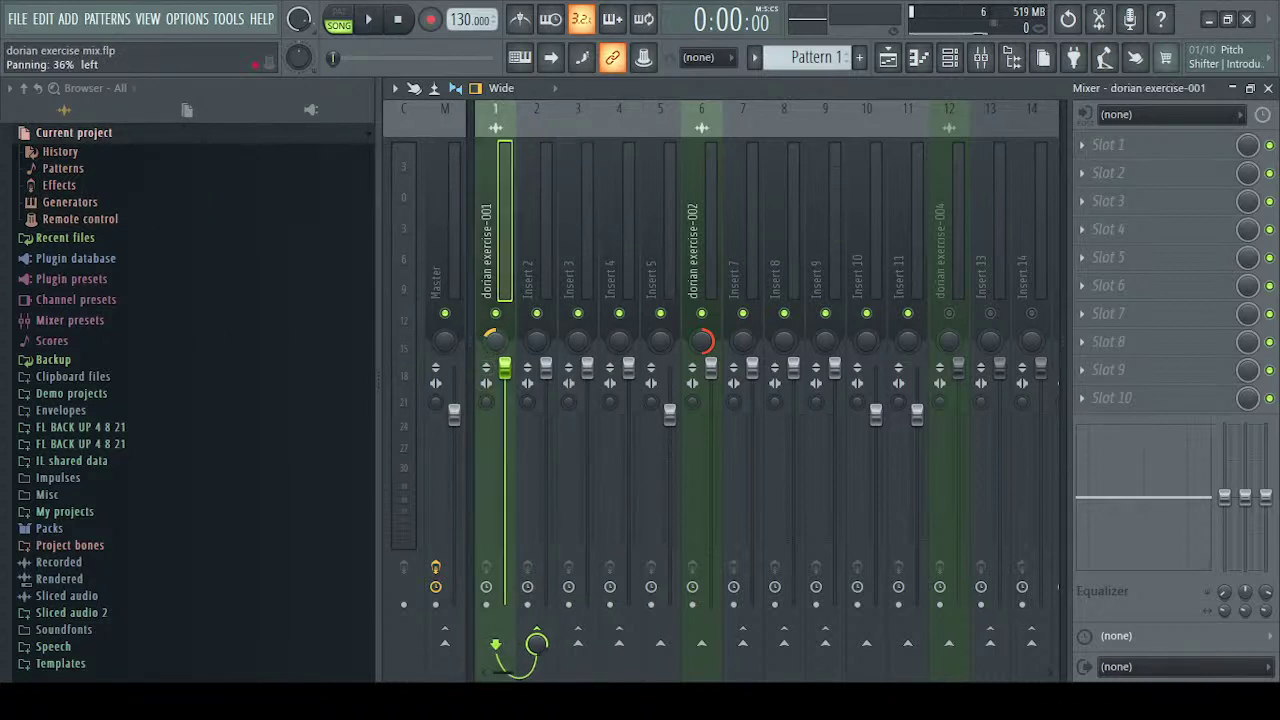
drag(680, 340, 680, 334)
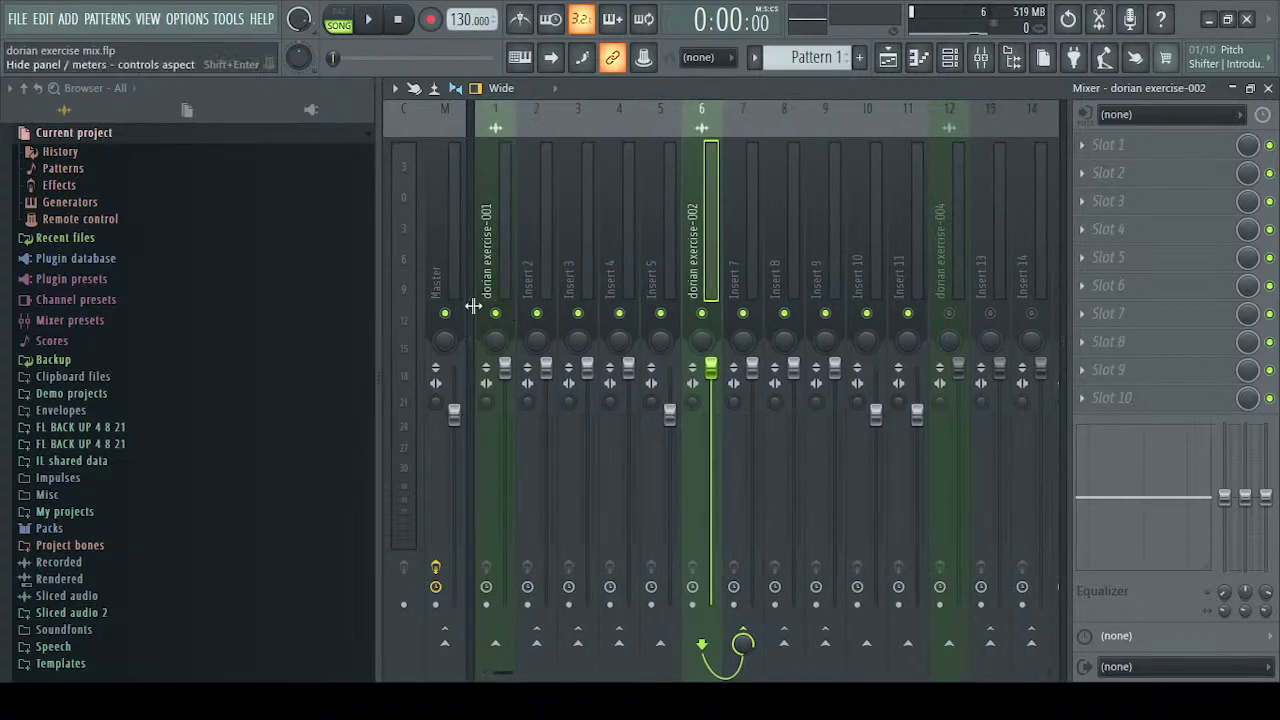
Solo dorian exercise-002's chain, start playback and lower Insert 9's volume to 113%
right_click(700, 314)
scroll(934, 274, down, 4)
scroll(910, 272, up, 4)
key(space)
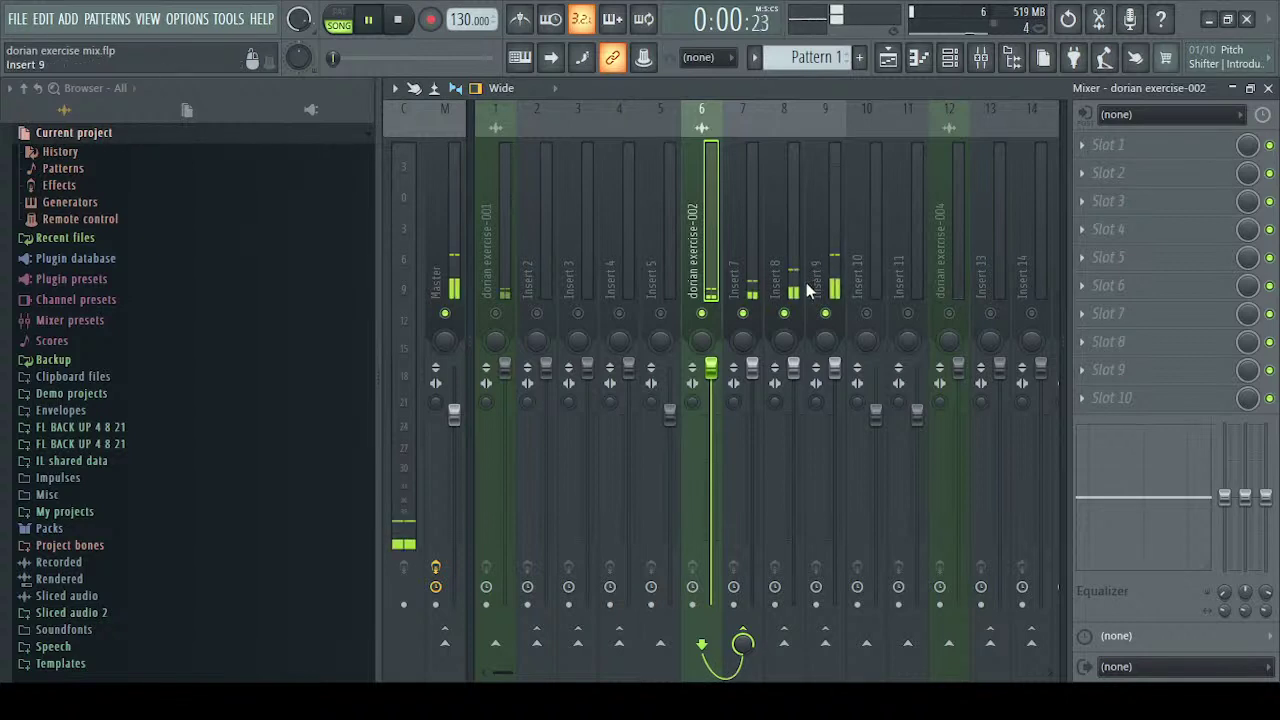
click(832, 280)
drag(834, 368, 834, 389)
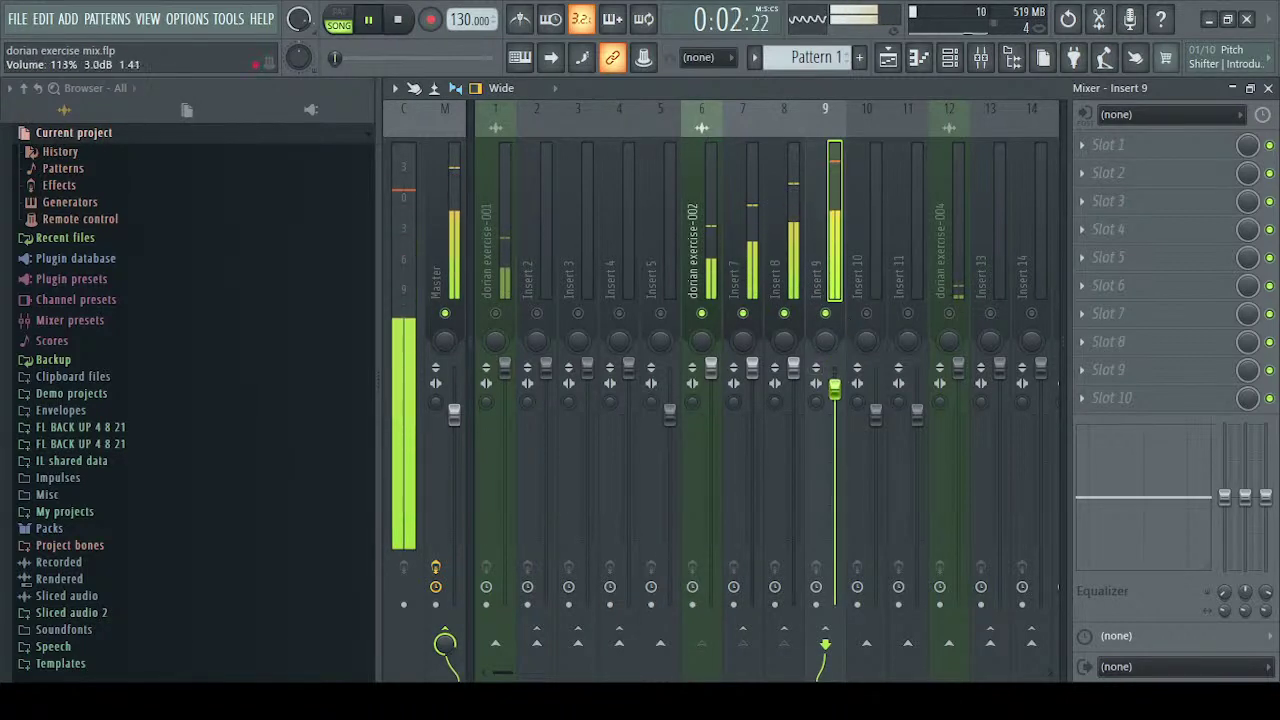
Add Fruity Compressor to Insert 9's first slot with threshold -14.4 dB, ratio 4.6:1, gain 2.9 dB and type Soft
click(1089, 146)
click(748, 413)
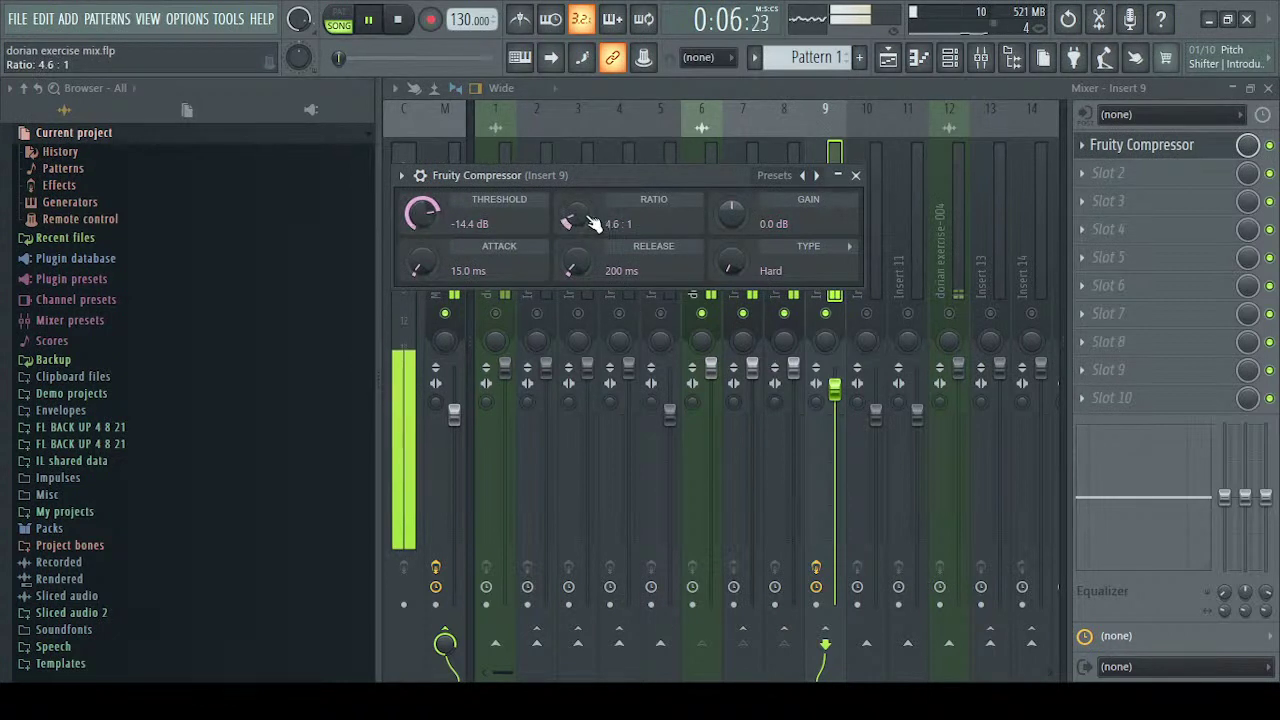
drag(668, 172, 606, 423)
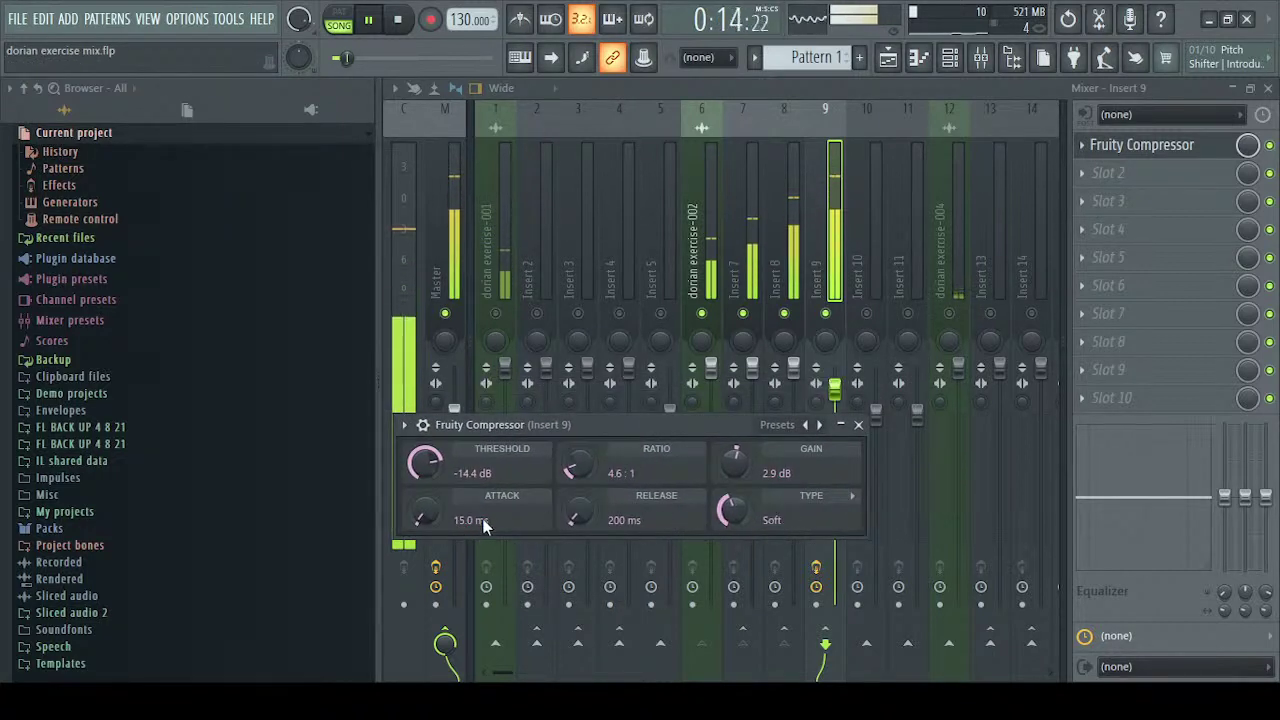
Set Insert 9's compressor to attack 39.4 ms, gain 0.6 dB, threshold -10.6 dB and ratio 3.8:1, and raise the track's volume to 122%
drag(427, 513, 427, 499)
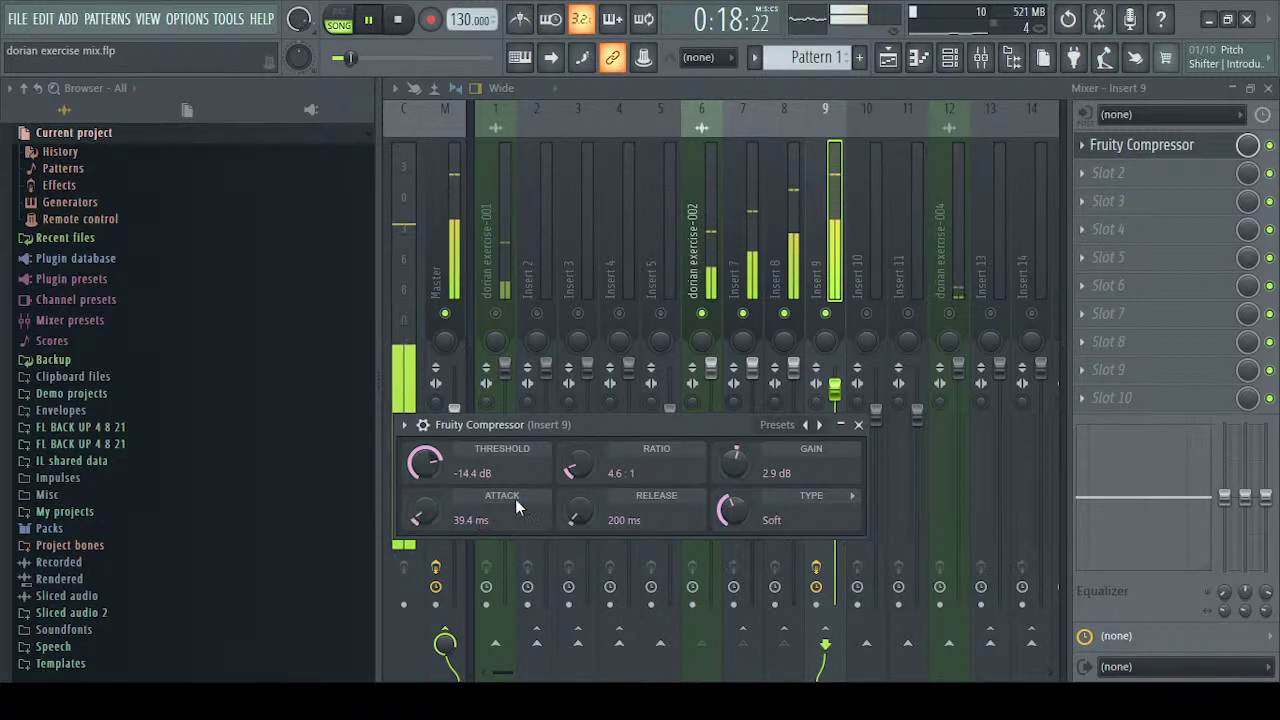
drag(730, 474, 730, 485)
drag(428, 466, 428, 478)
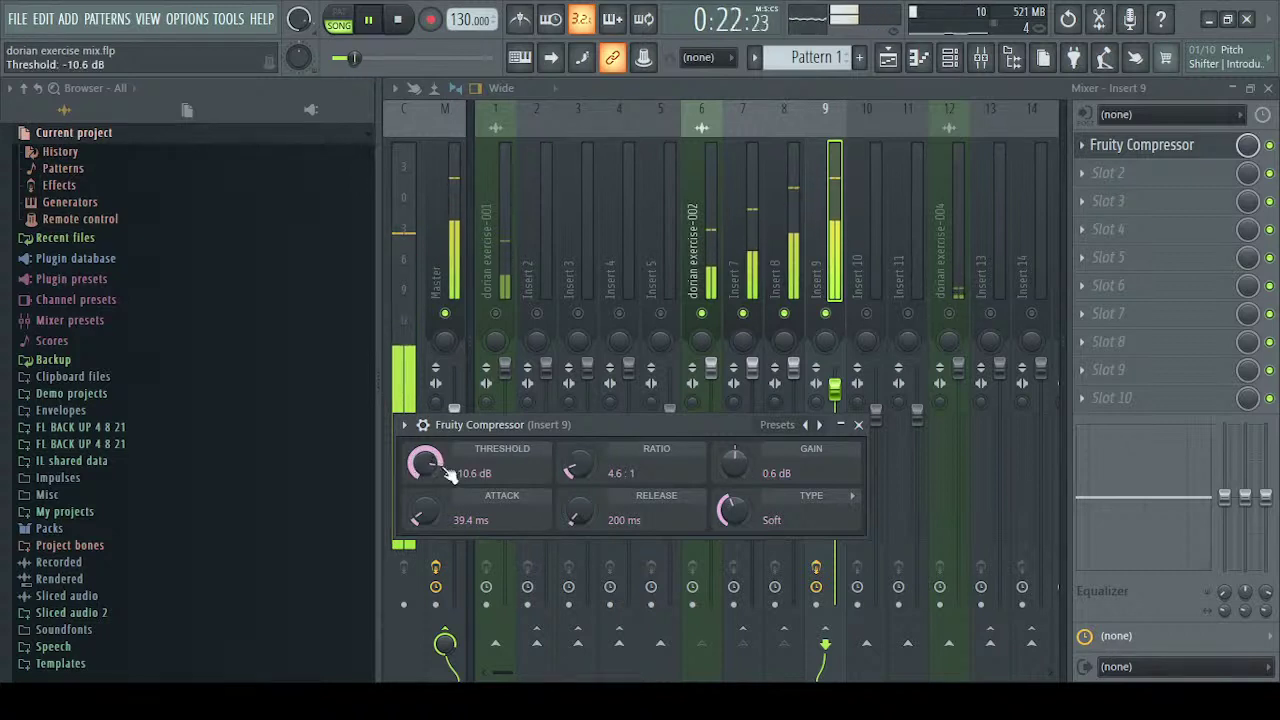
drag(572, 468, 572, 464)
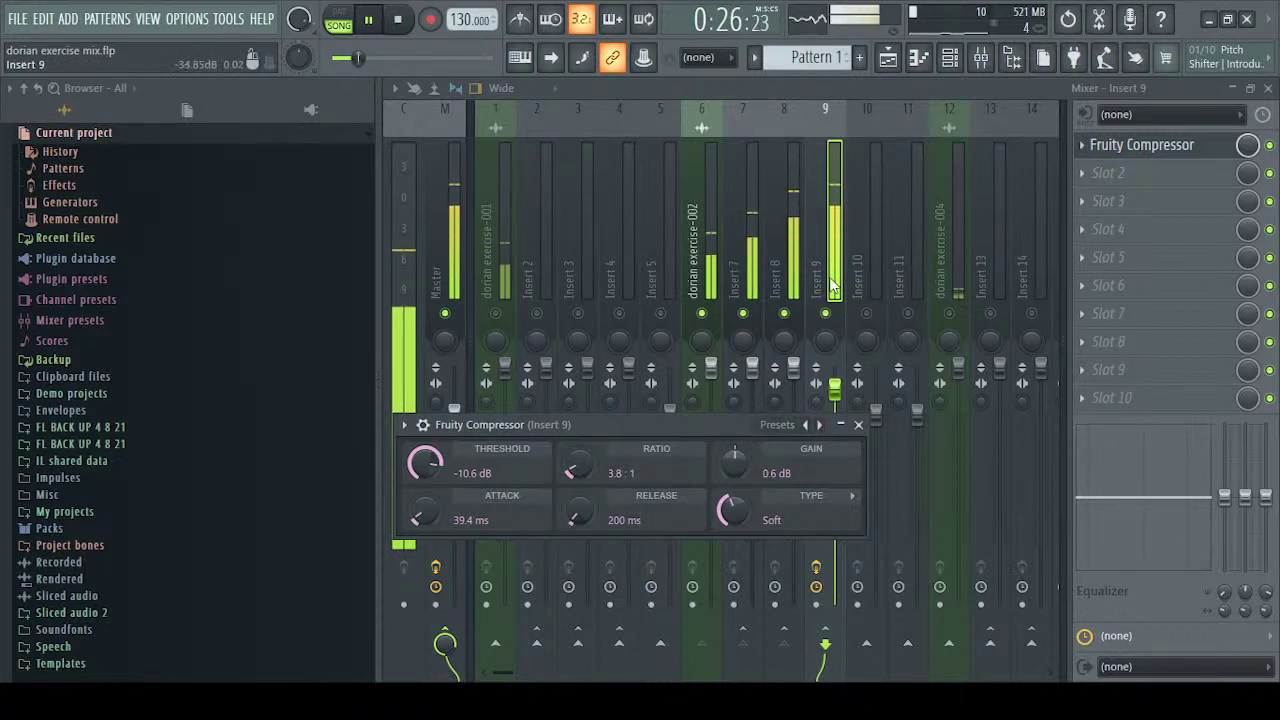
click(858, 424)
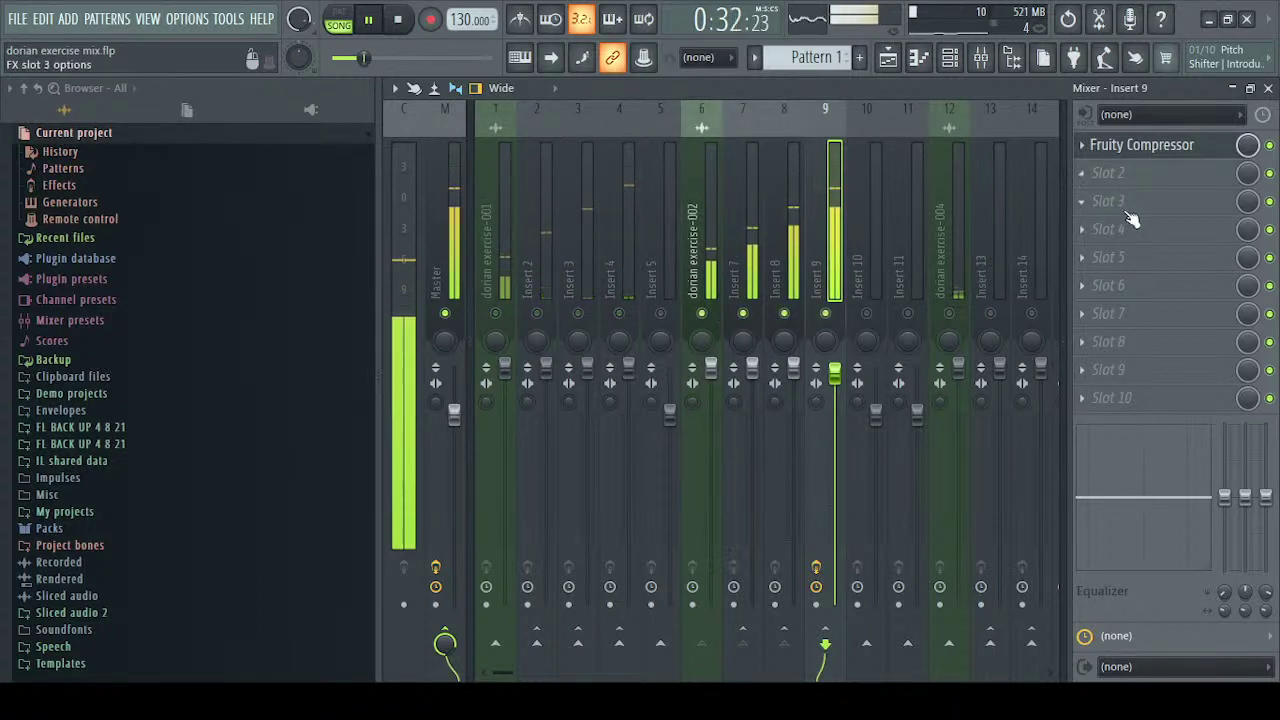
Add Fruity Parametric EQ 2 to Insert 9's second slot and cut the sub-bass with band 1
click(1097, 170)
click(752, 652)
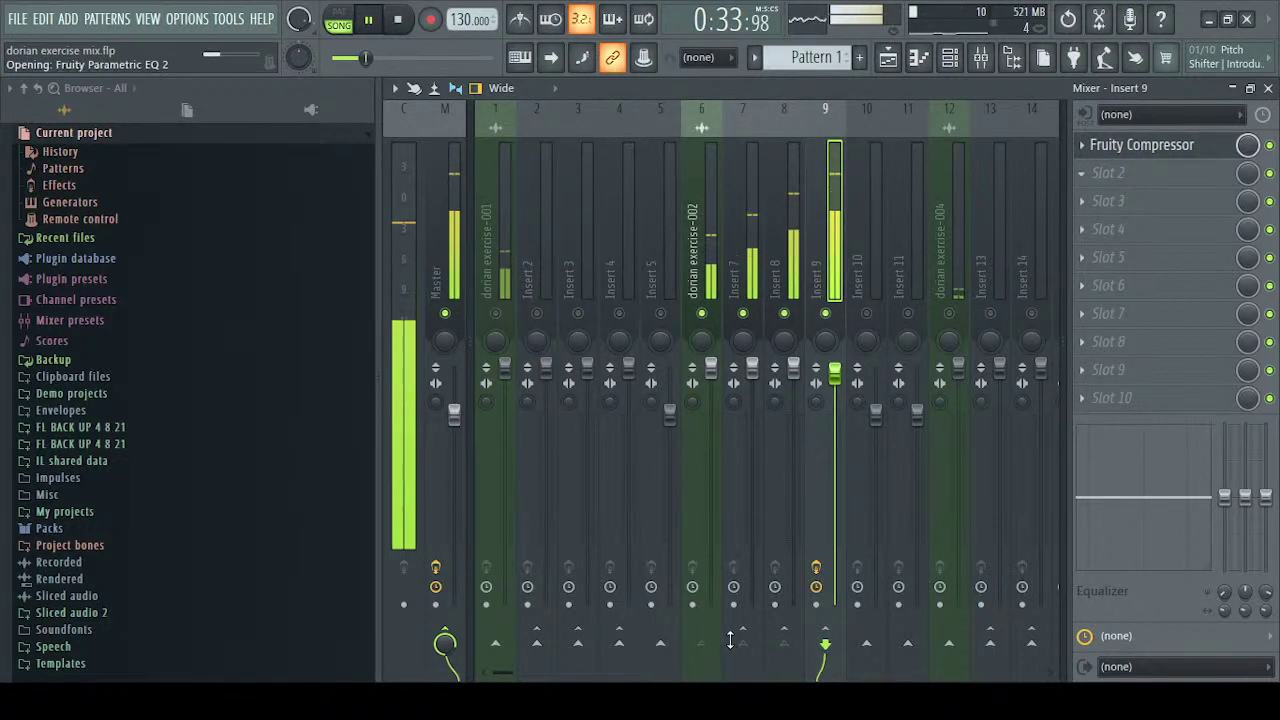
drag(503, 358, 519, 470)
key(space)
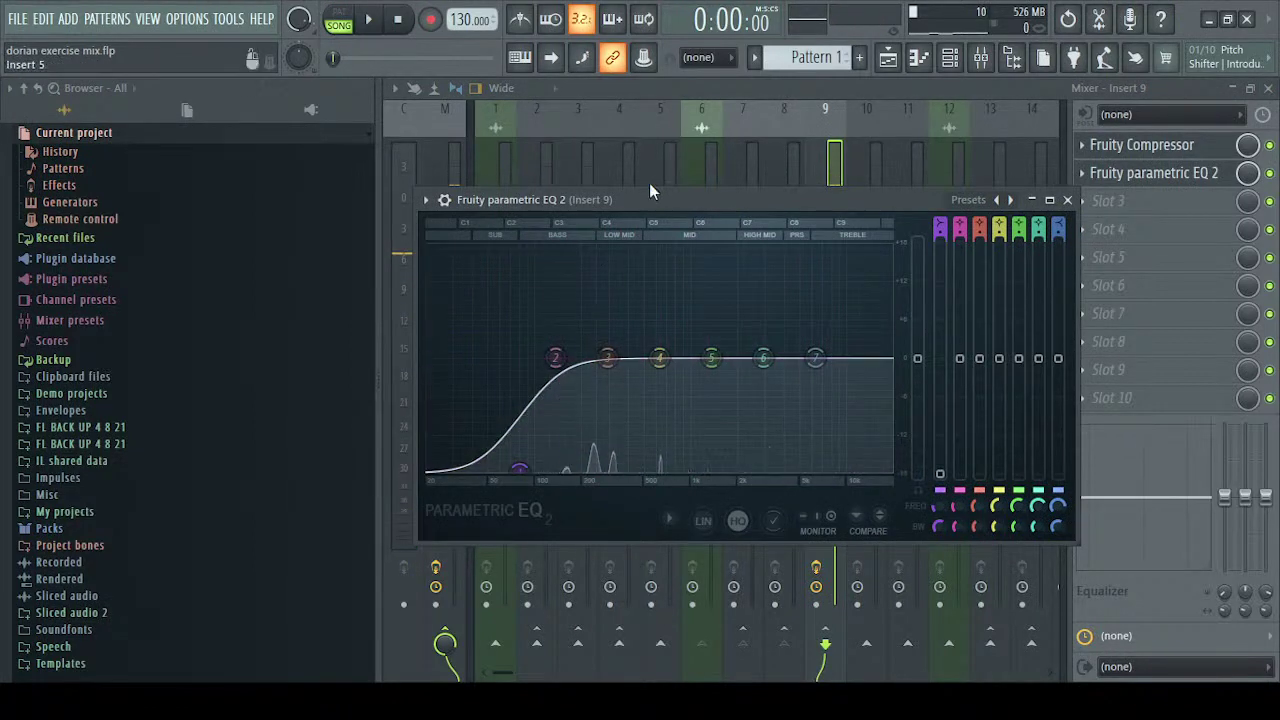
drag(660, 208, 637, 101)
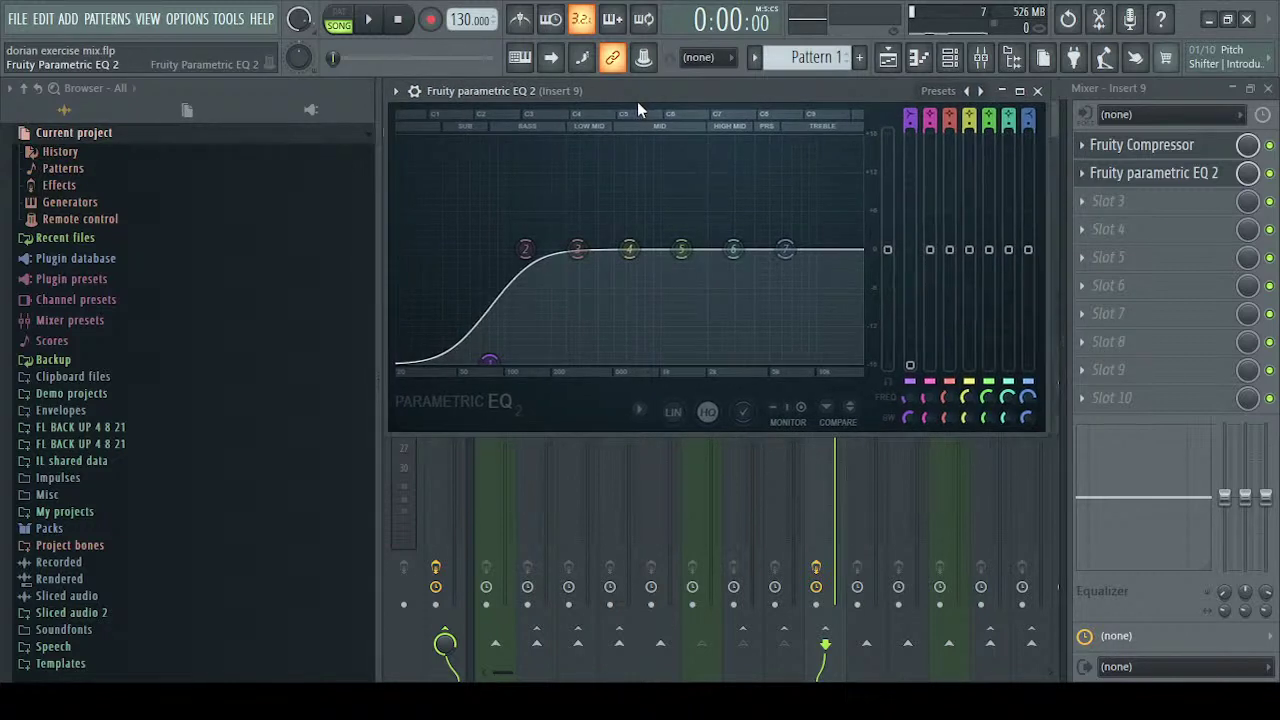
drag(489, 360, 435, 367)
Shape Insert 9's EQ highs during playback, boosting band 5 about 10 dB near 5 kHz and placing bands 6 and 7 close to 0 dB
drag(733, 250, 790, 313)
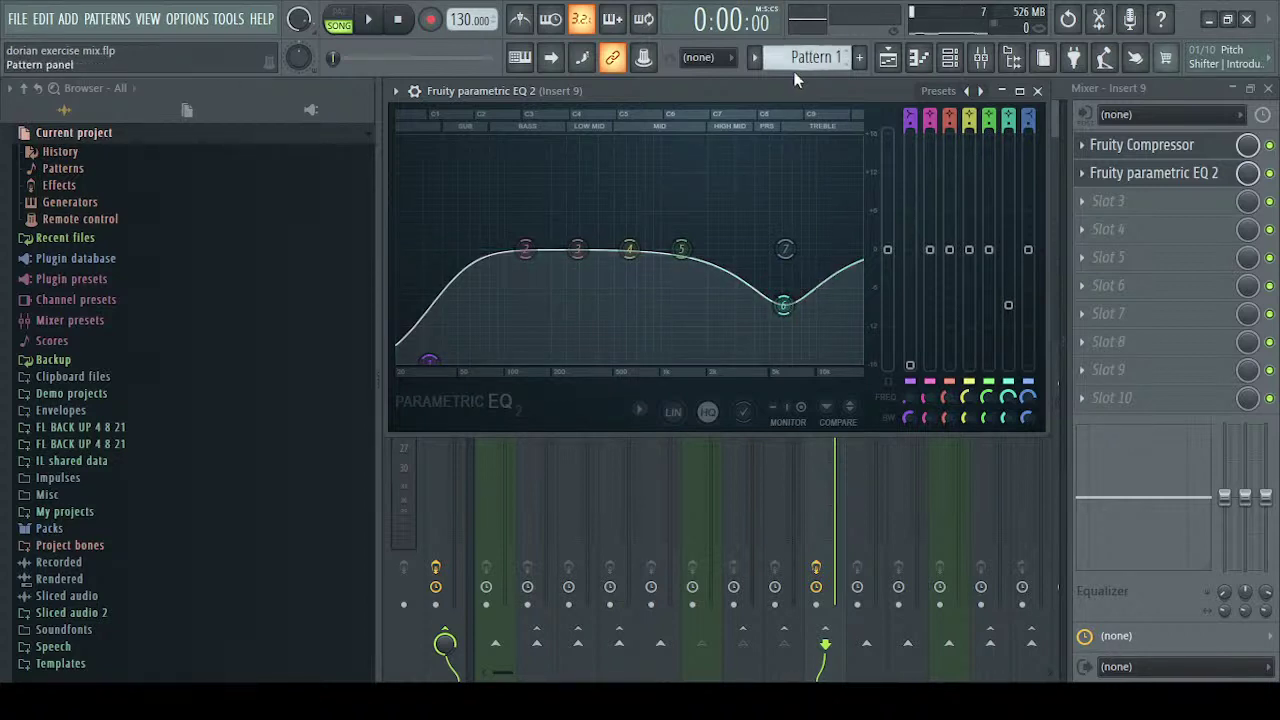
drag(785, 250, 780, 343)
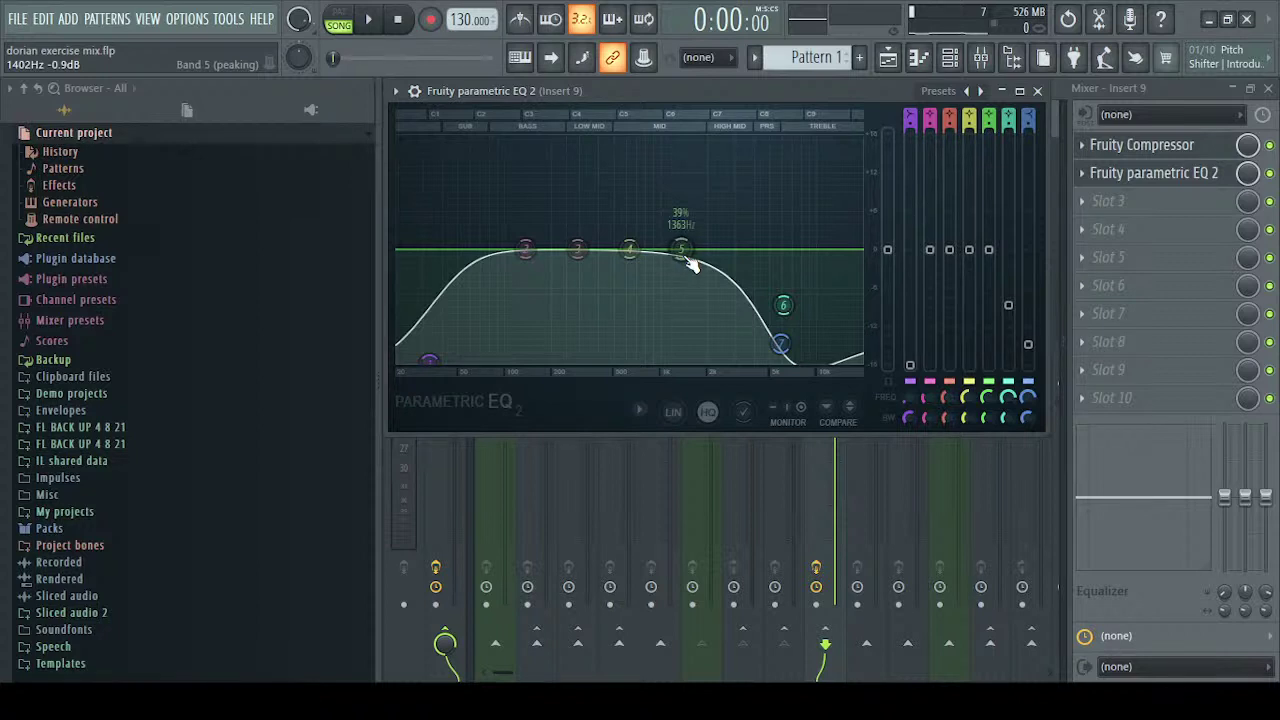
mouse_move(430, 360)
mouse_down()
mouse_move(450, 360)
mouse_move(427, 360)
mouse_up()
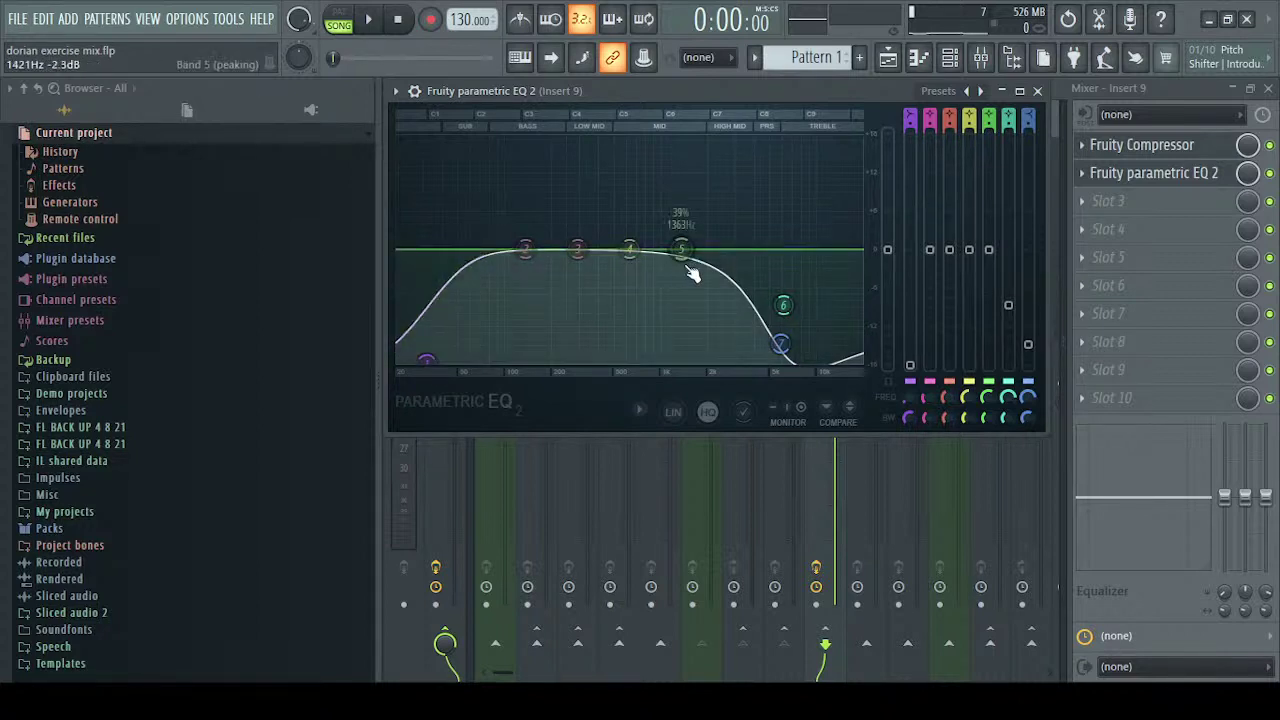
drag(683, 279, 632, 222)
key(space)
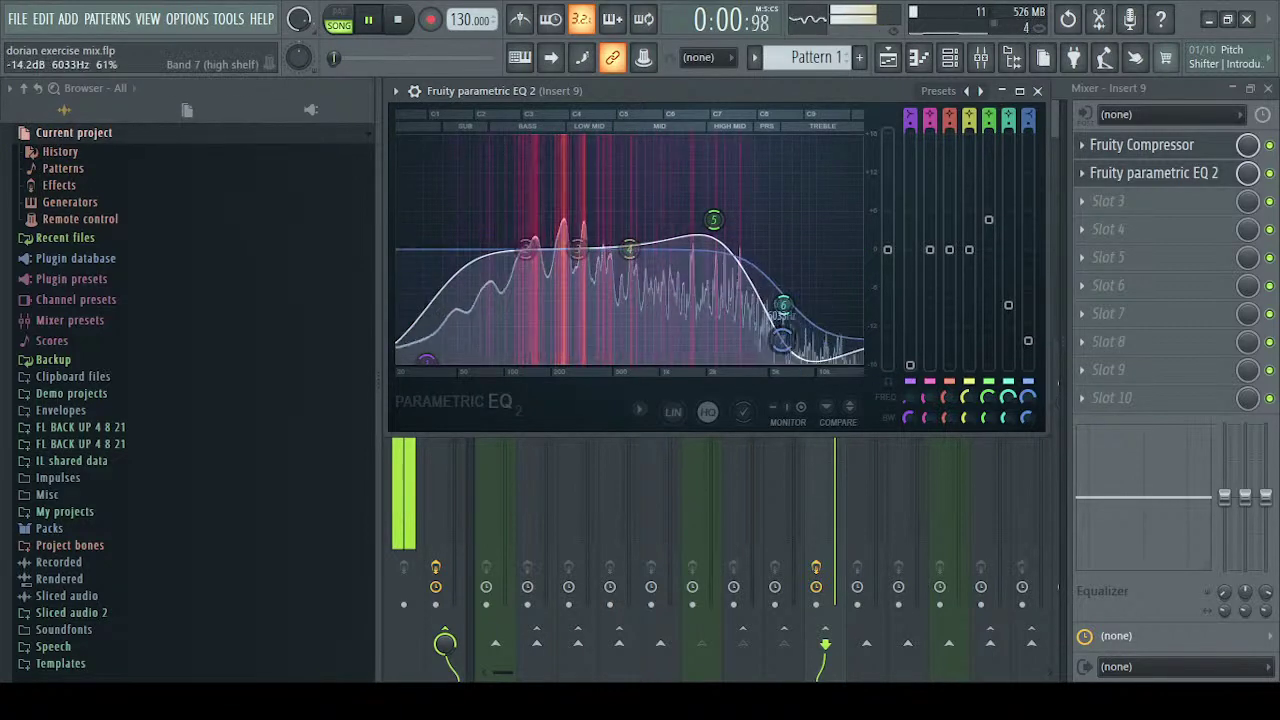
drag(783, 305, 786, 238)
drag(713, 220, 766, 181)
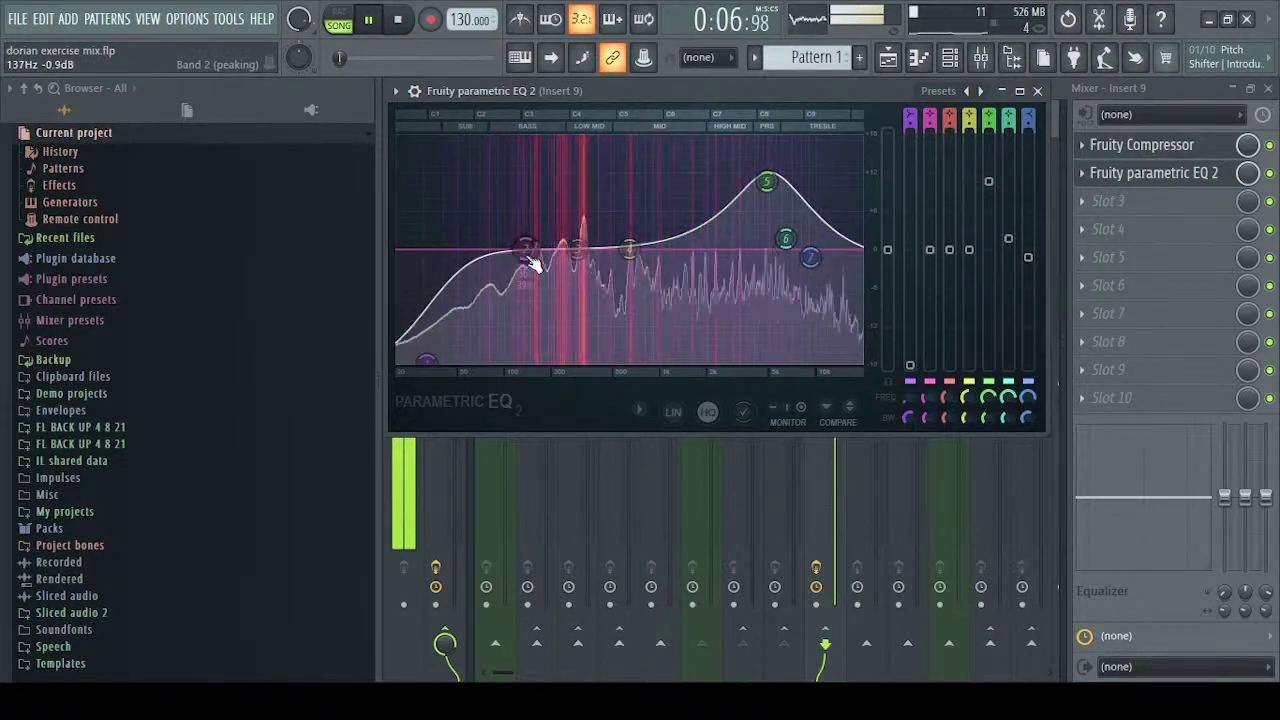
Lower bands 2, 3 and 4 of Insert 9's EQ slightly below 0 dB, with band 3 deepest, and close the EQ with playback stopped
key(space)
drag(531, 260, 586, 214)
drag(630, 250, 583, 295)
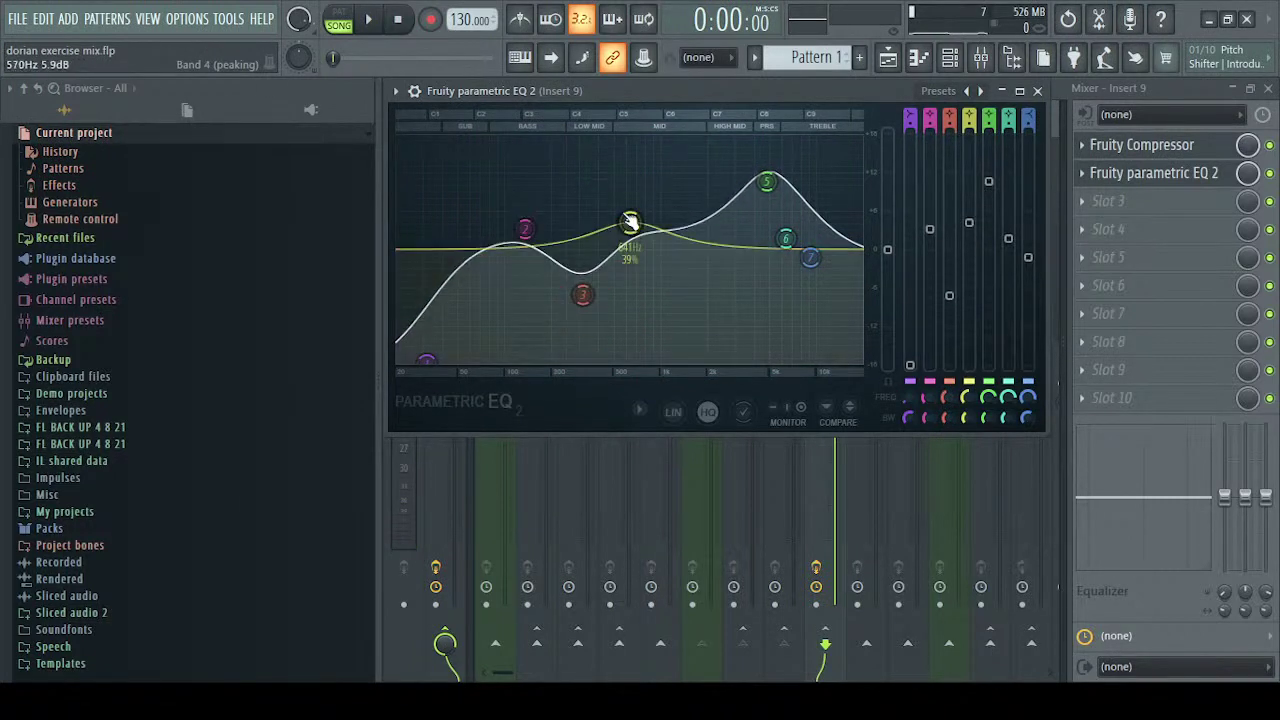
drag(630, 223, 631, 265)
drag(526, 229, 523, 253)
key(space)
drag(570, 295, 510, 255)
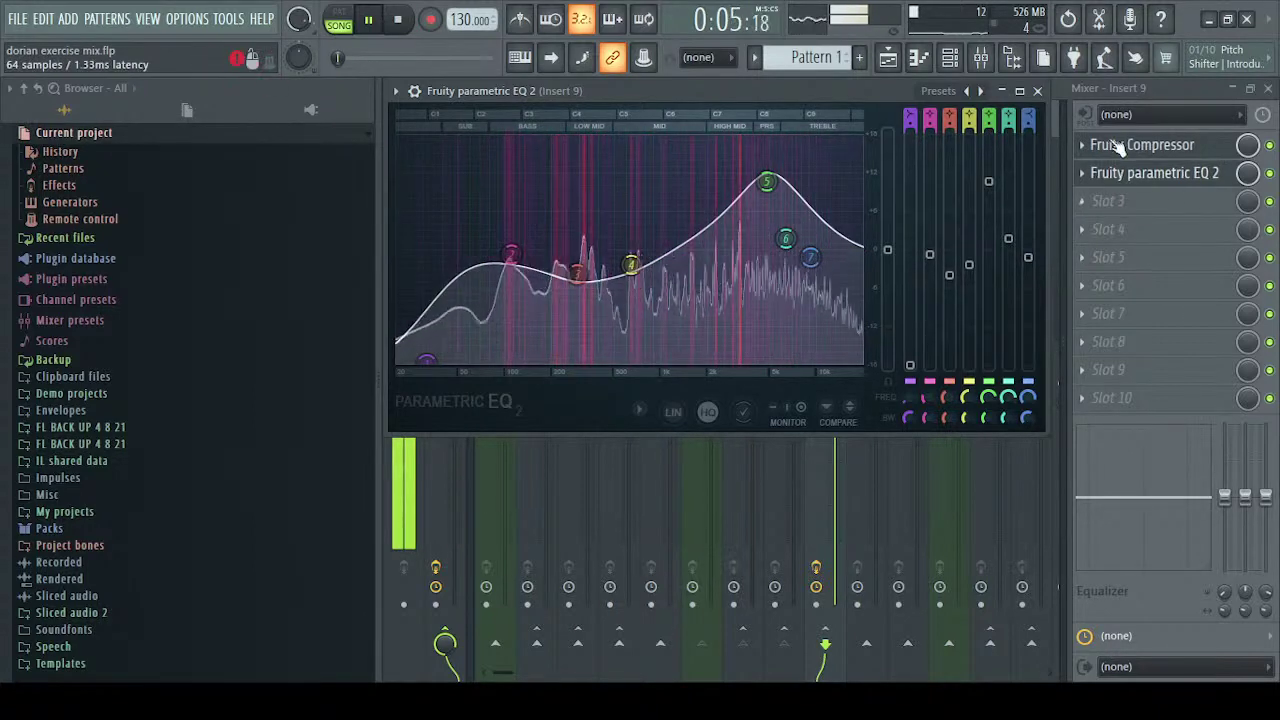
key(space)
click(1037, 91)
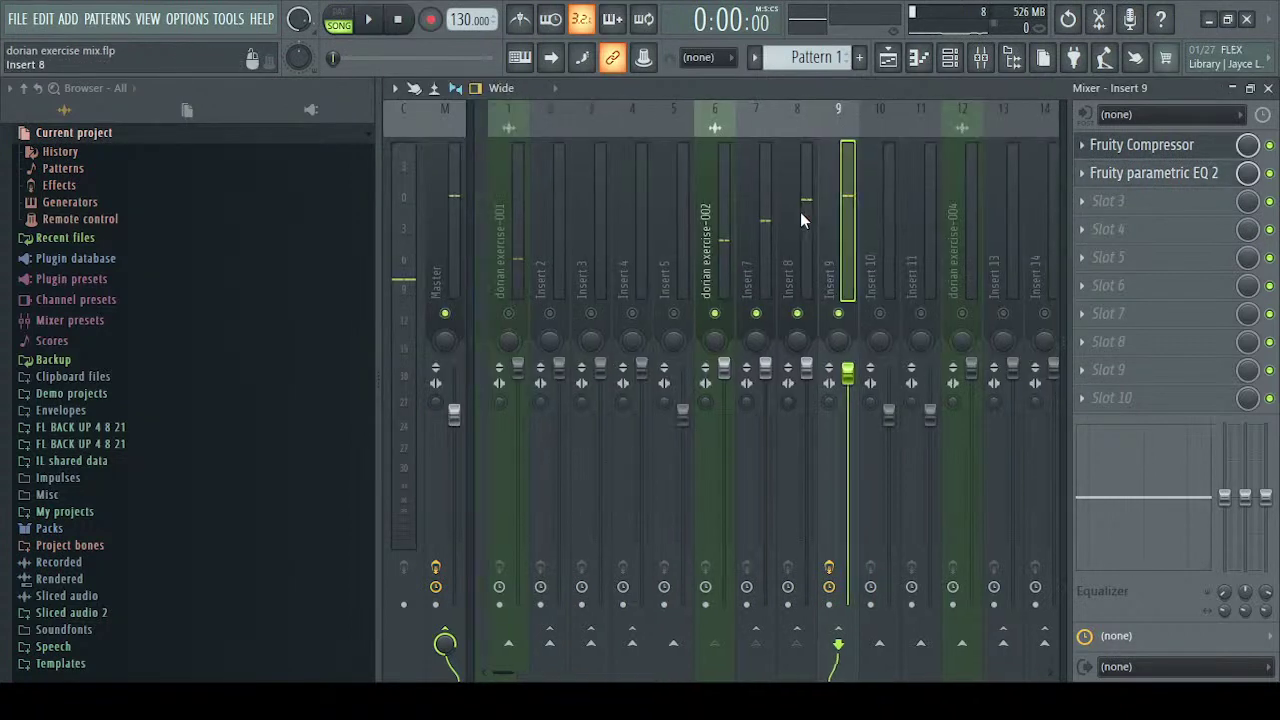
Solo dorian exercise-001's chain, start playback and route Insert 4 into Insert 5
click(496, 315)
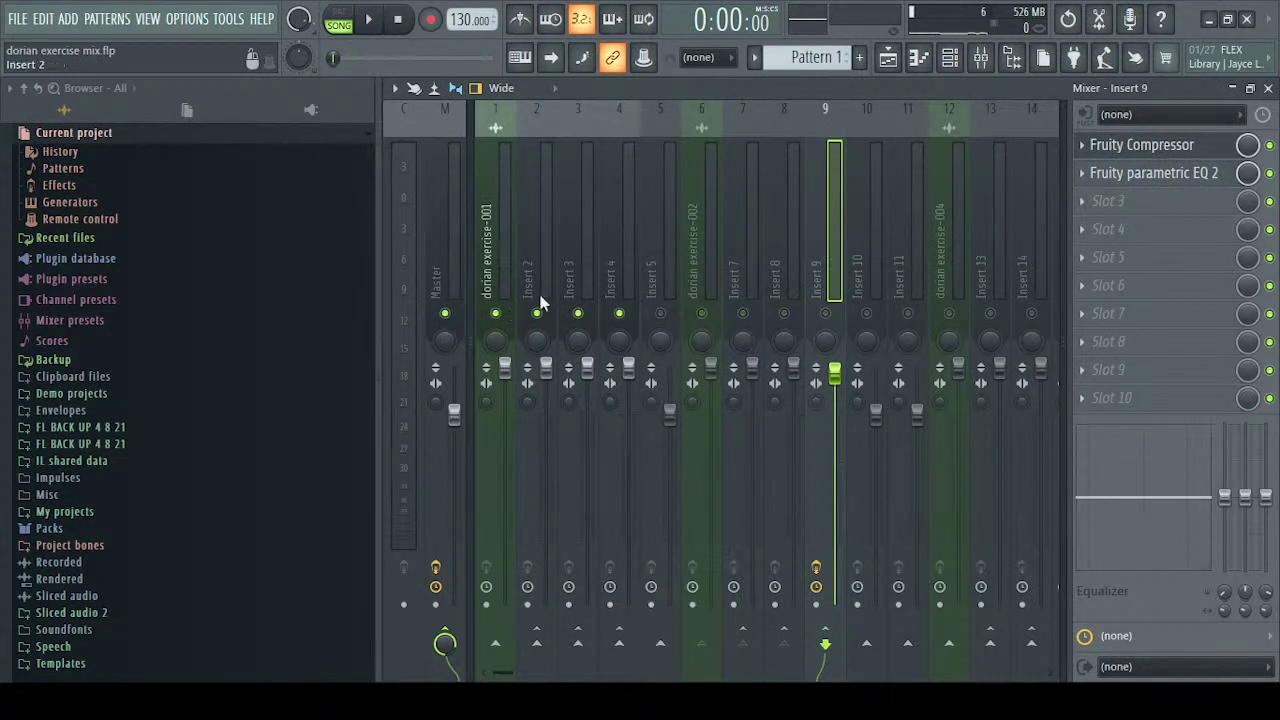
key(space)
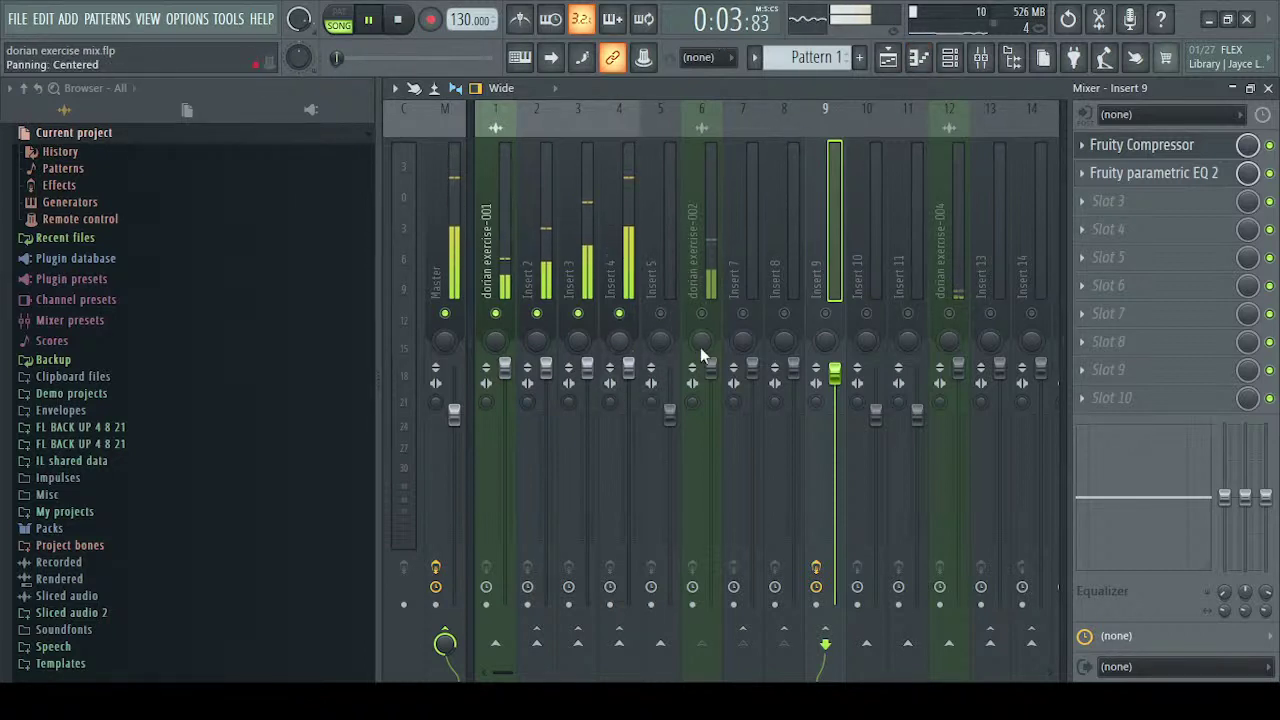
click(628, 217)
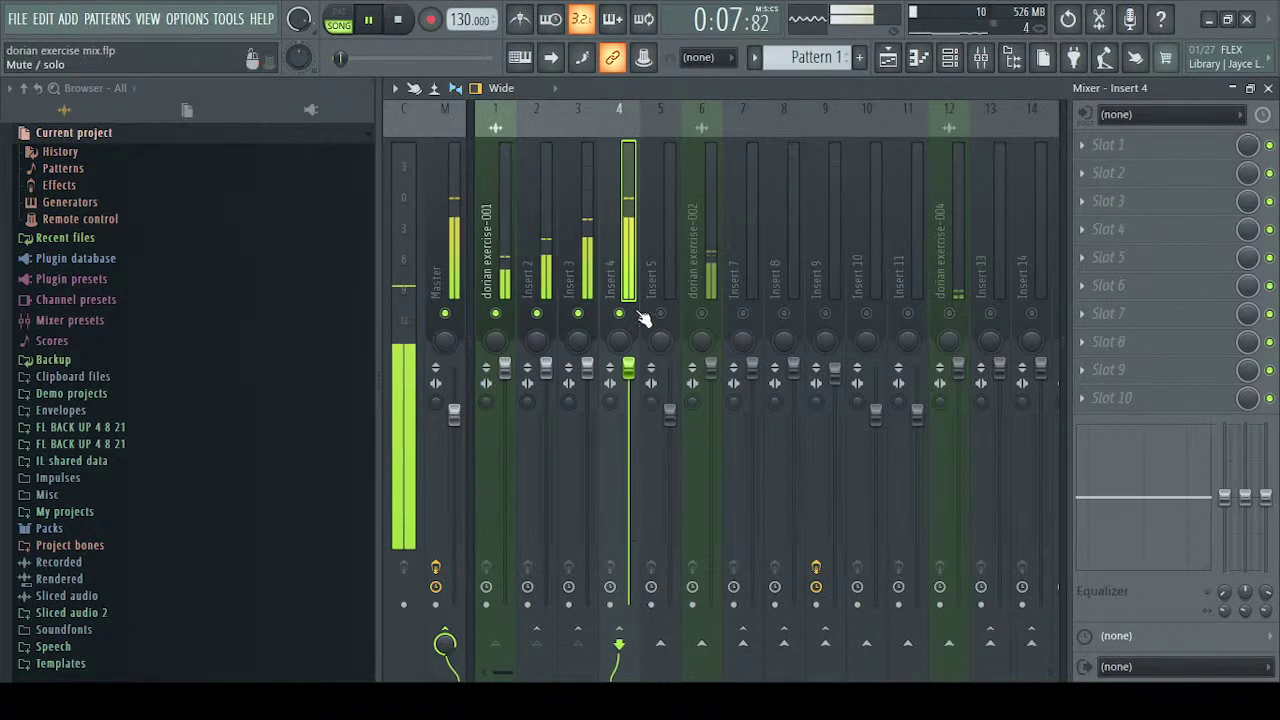
click(662, 650)
Set Insert 5's volume to 114% and stop playback
drag(669, 412, 669, 372)
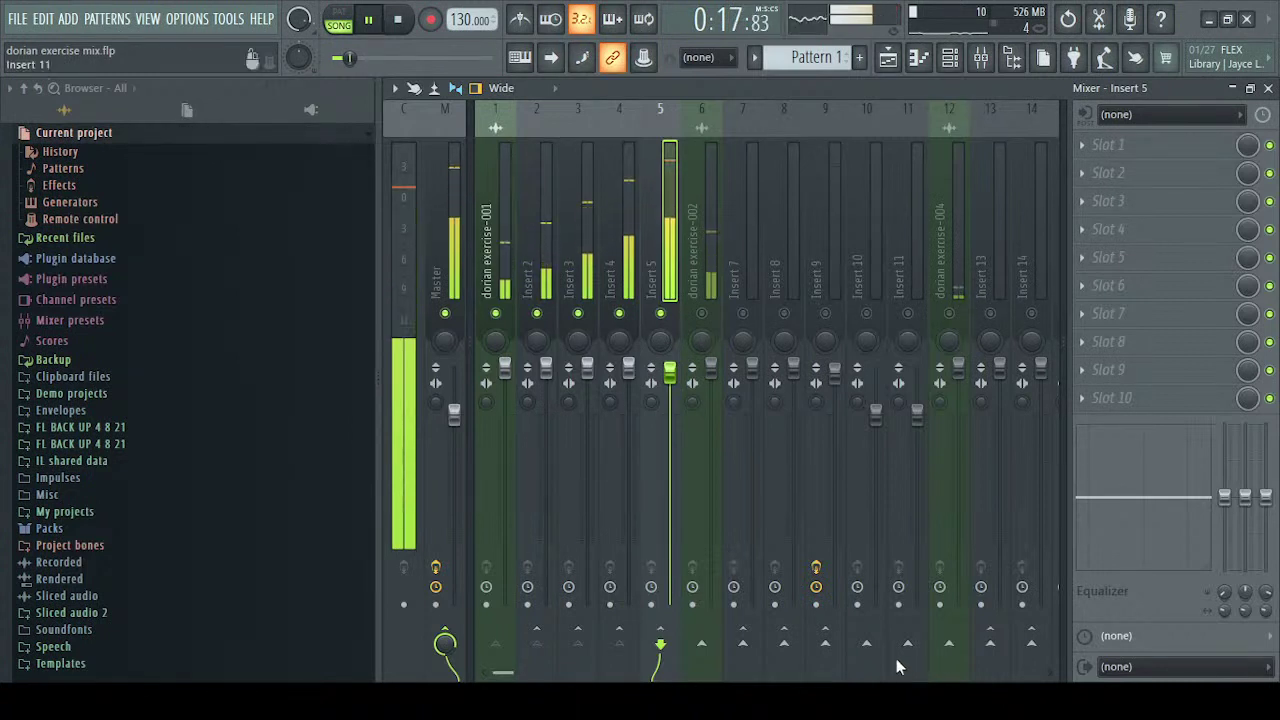
drag(670, 372, 670, 387)
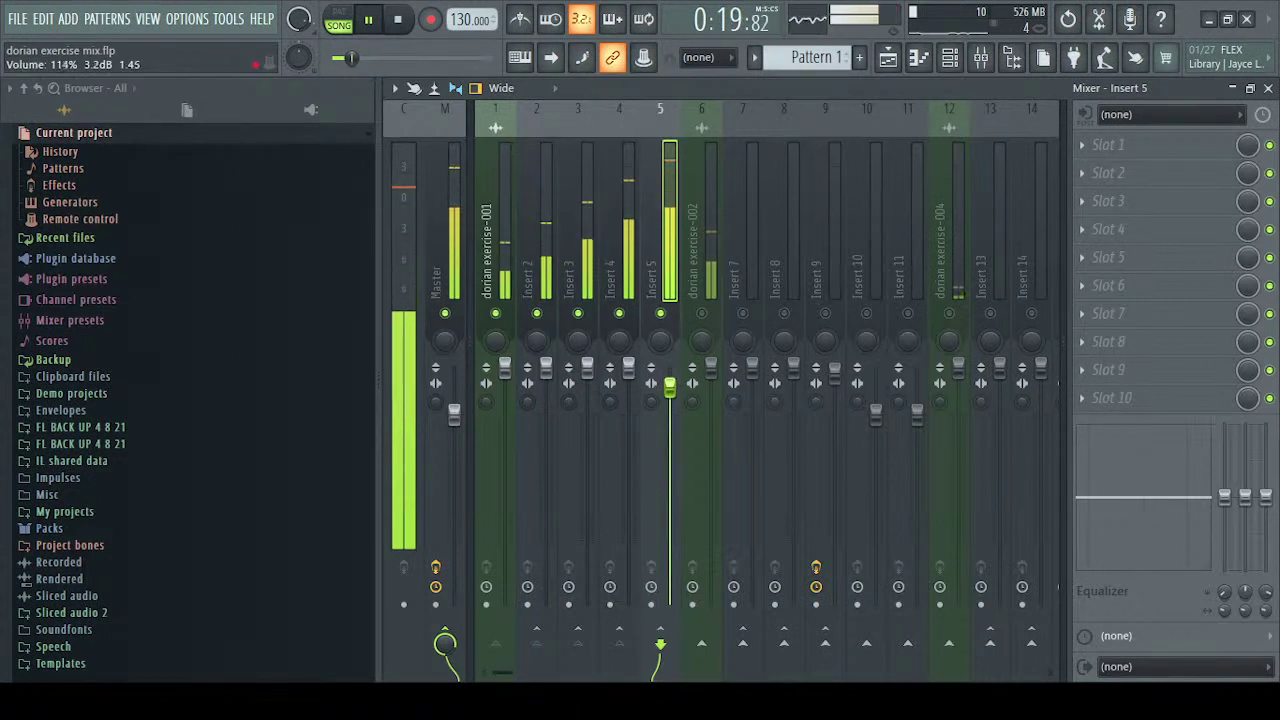
key(space)
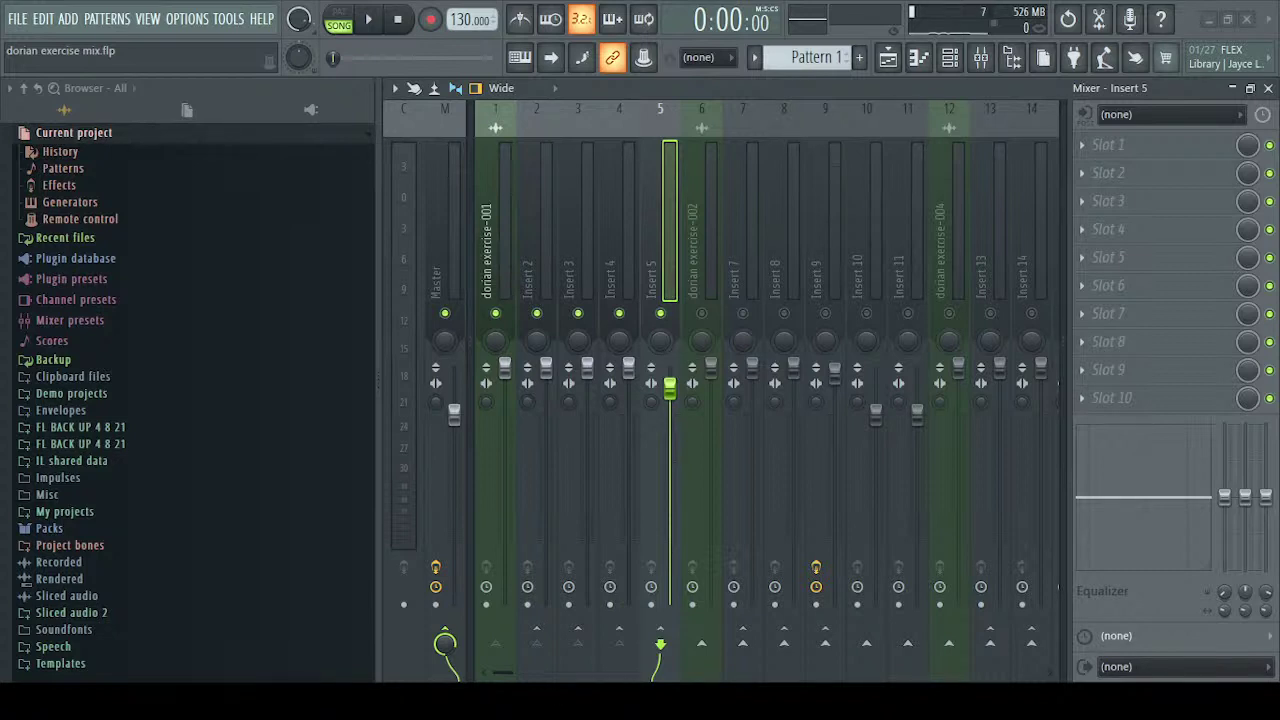
Play the song, unsolo dorian exercise-001's chain so all tracks sound, and lower the Master volume slightly
key(space)
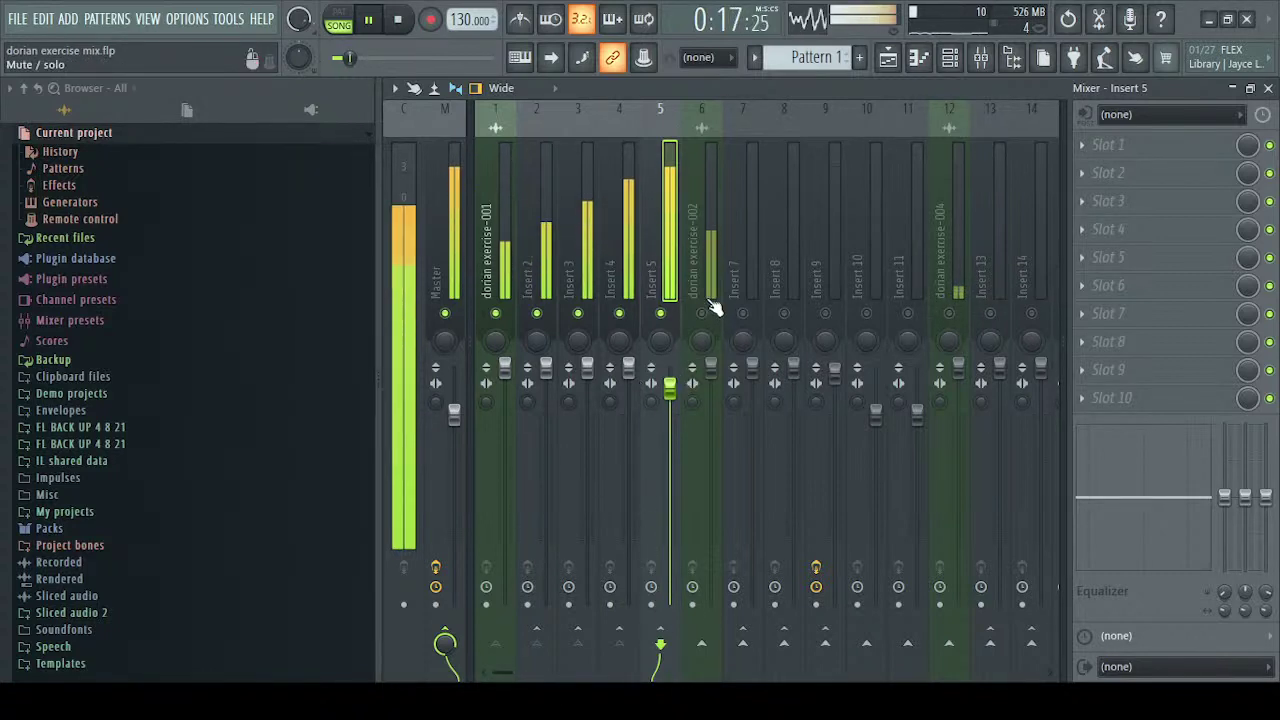
right_click(496, 314)
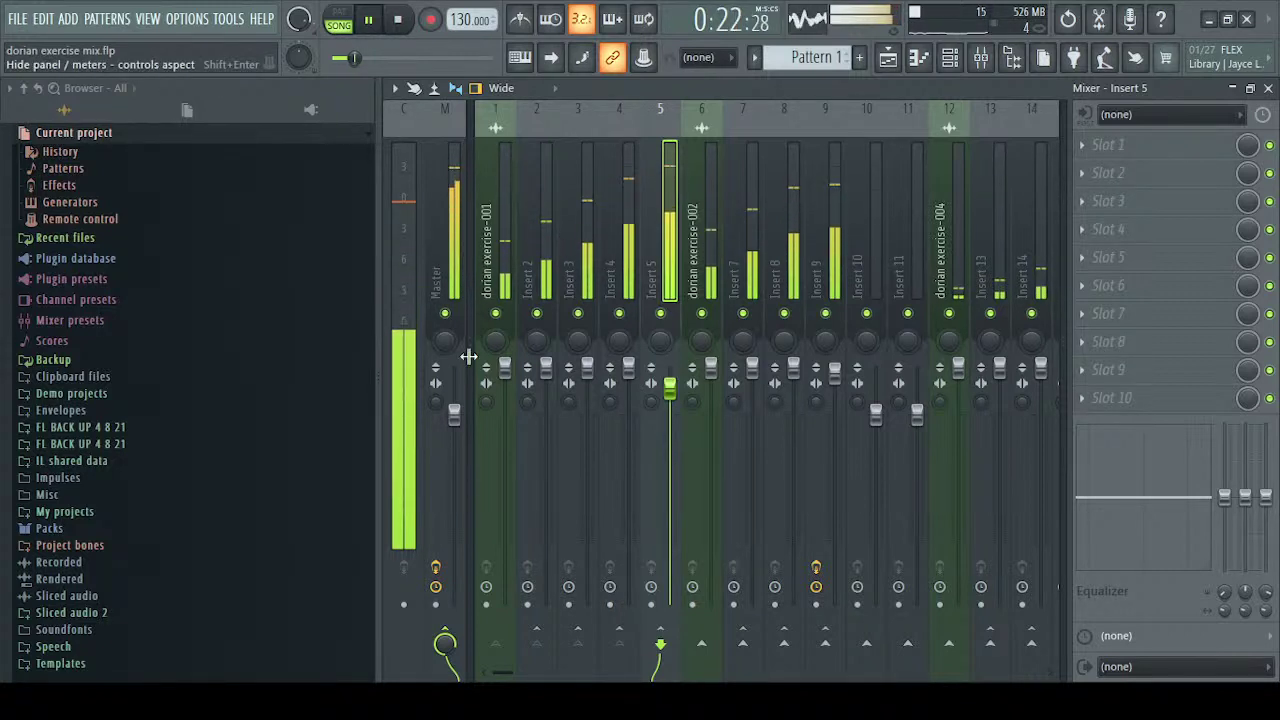
drag(454, 412, 454, 428)
key(space)
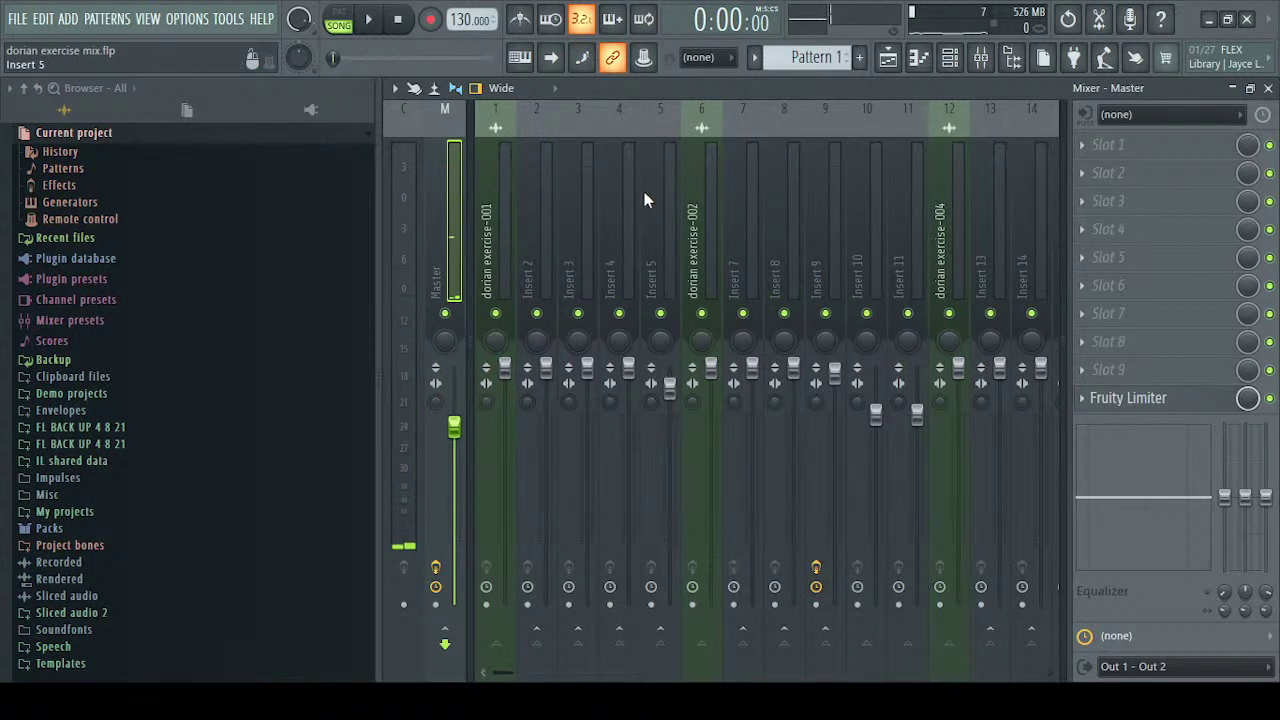
Restart playback of the full mix and lower Insert 5's volume to about 100%
click(505, 236)
click(498, 250)
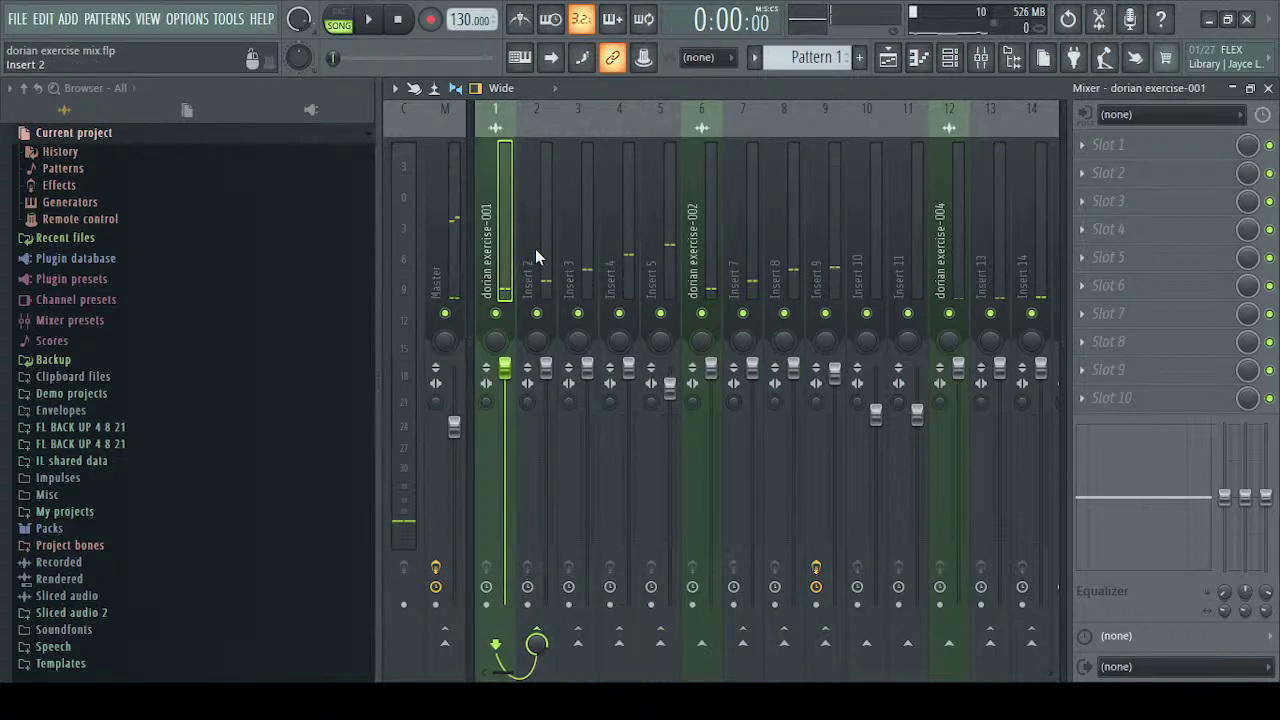
key(space)
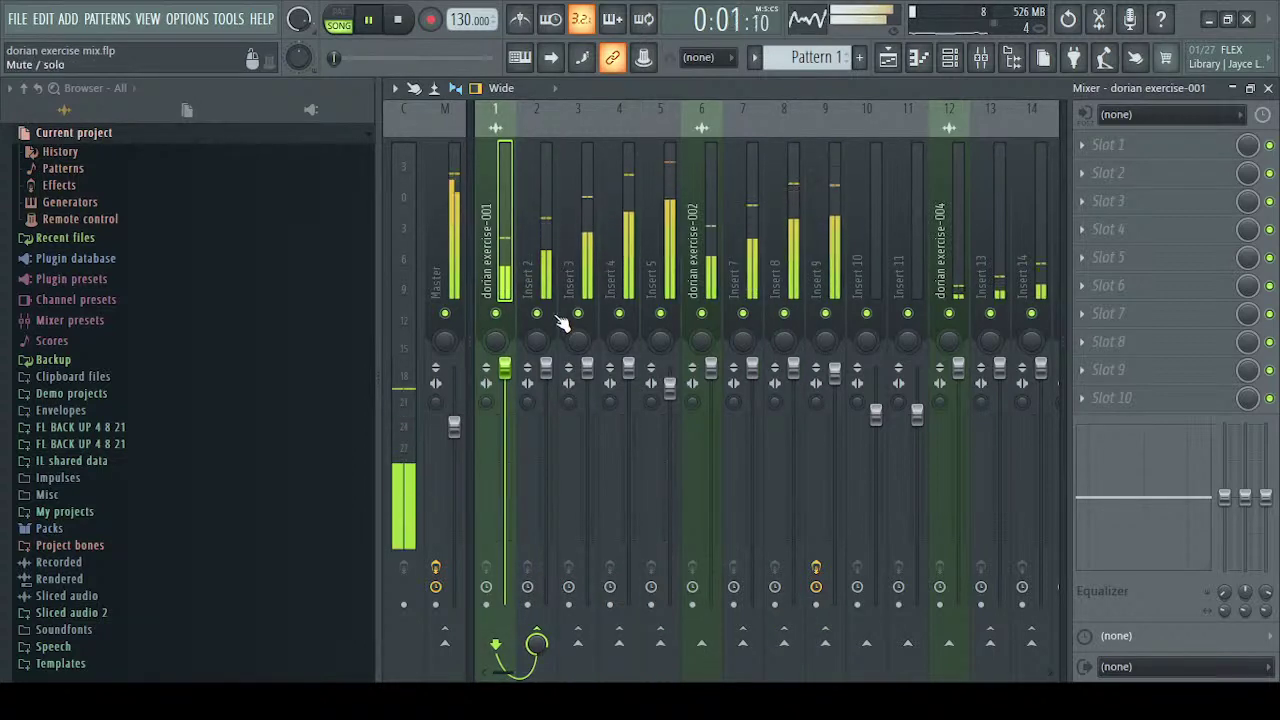
drag(669, 386, 669, 400)
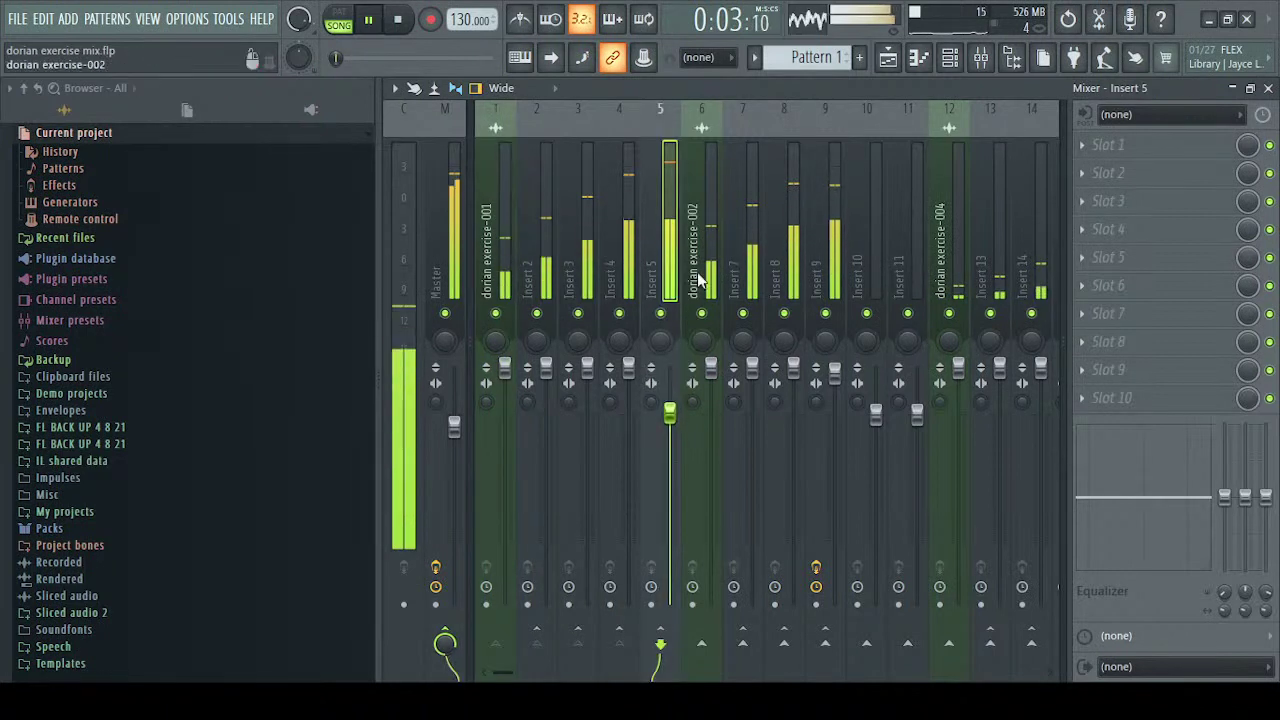
Stop playback and lower Insert 19's volume to about 108%, level with Insert 26
scroll(696, 265, down, 5)
key(space)
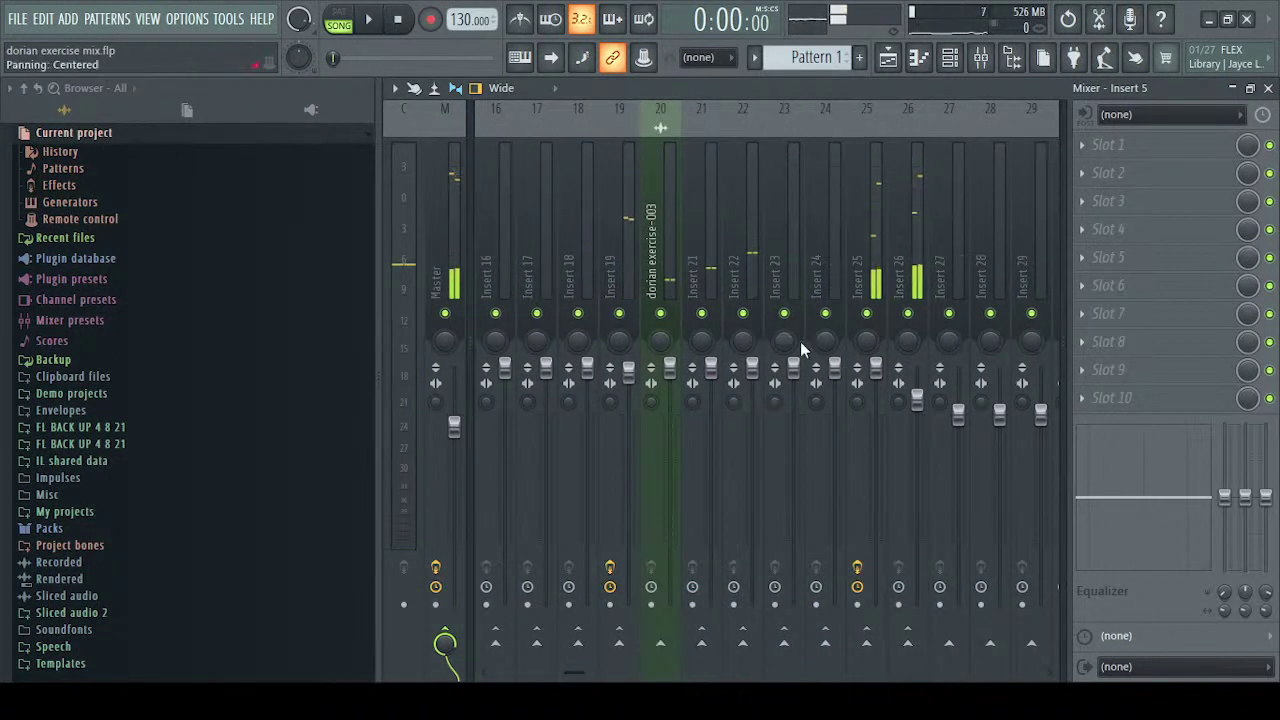
drag(628, 370, 628, 382)
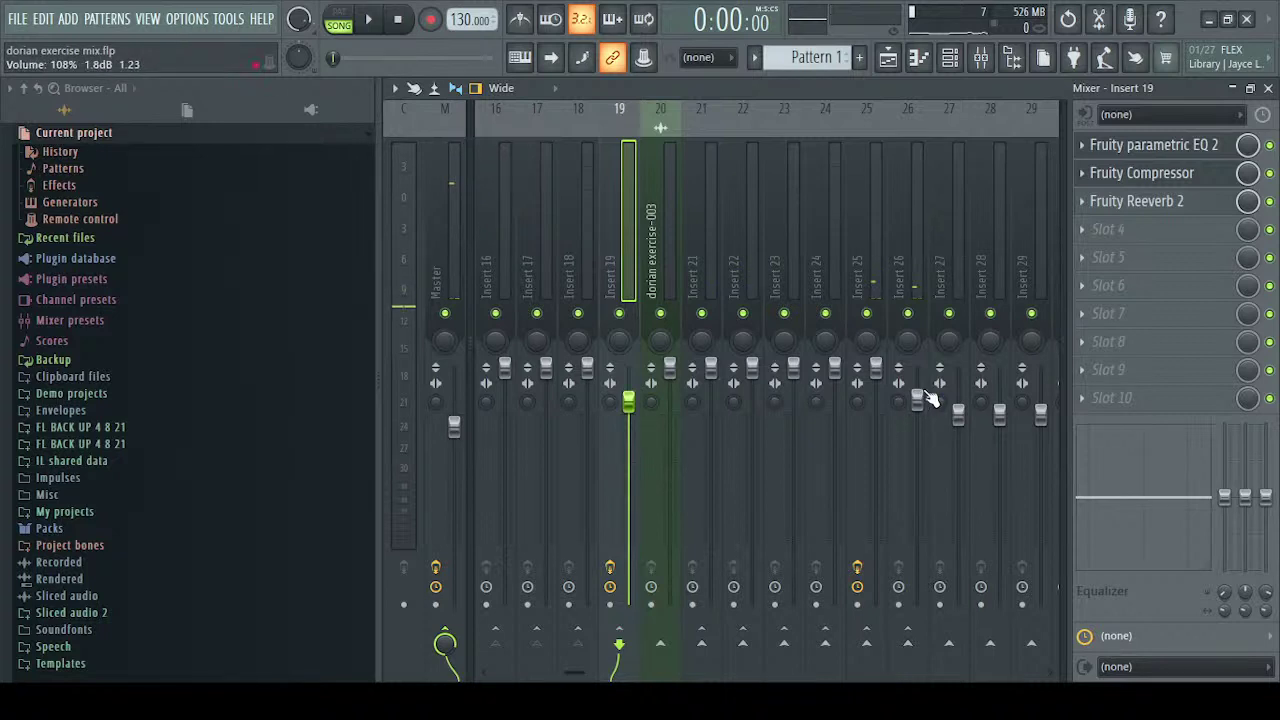
click(918, 398)
Play the mix from the start, route Insert 9 into Insert 10 and raise Insert 10's volume to maximum
key(space)
scroll(665, 180, up, 5)
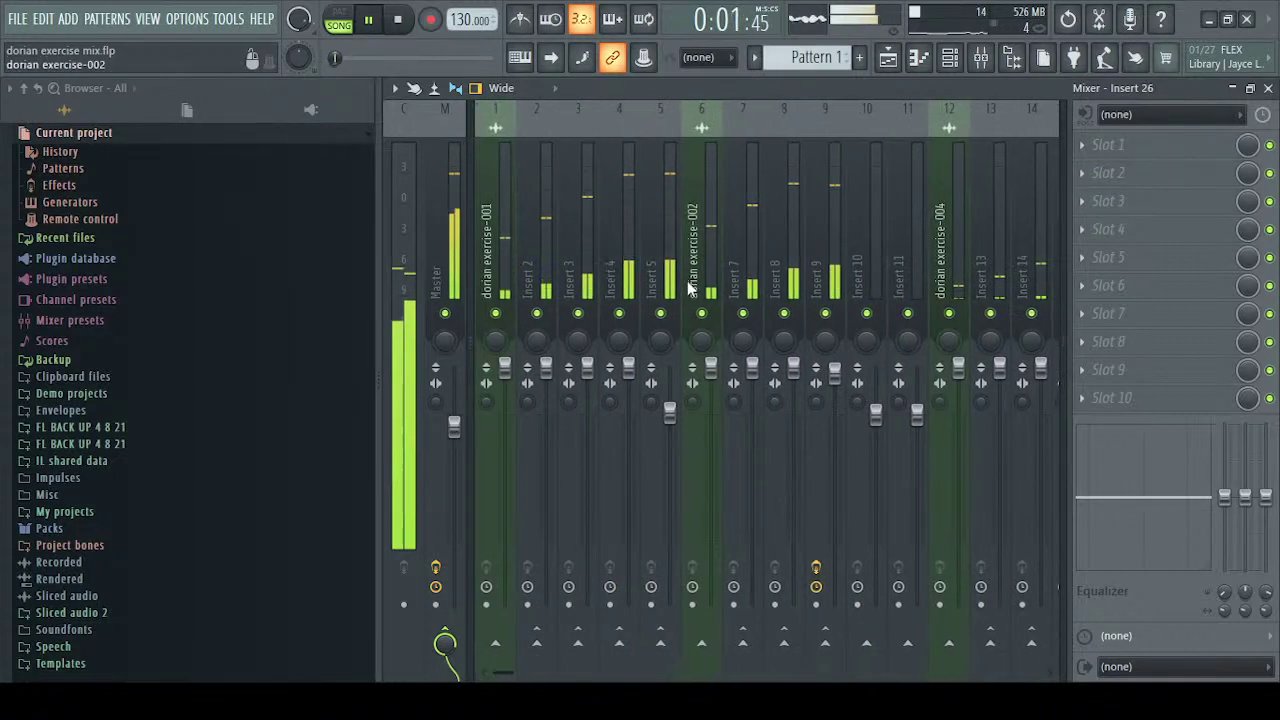
click(669, 410)
click(835, 372)
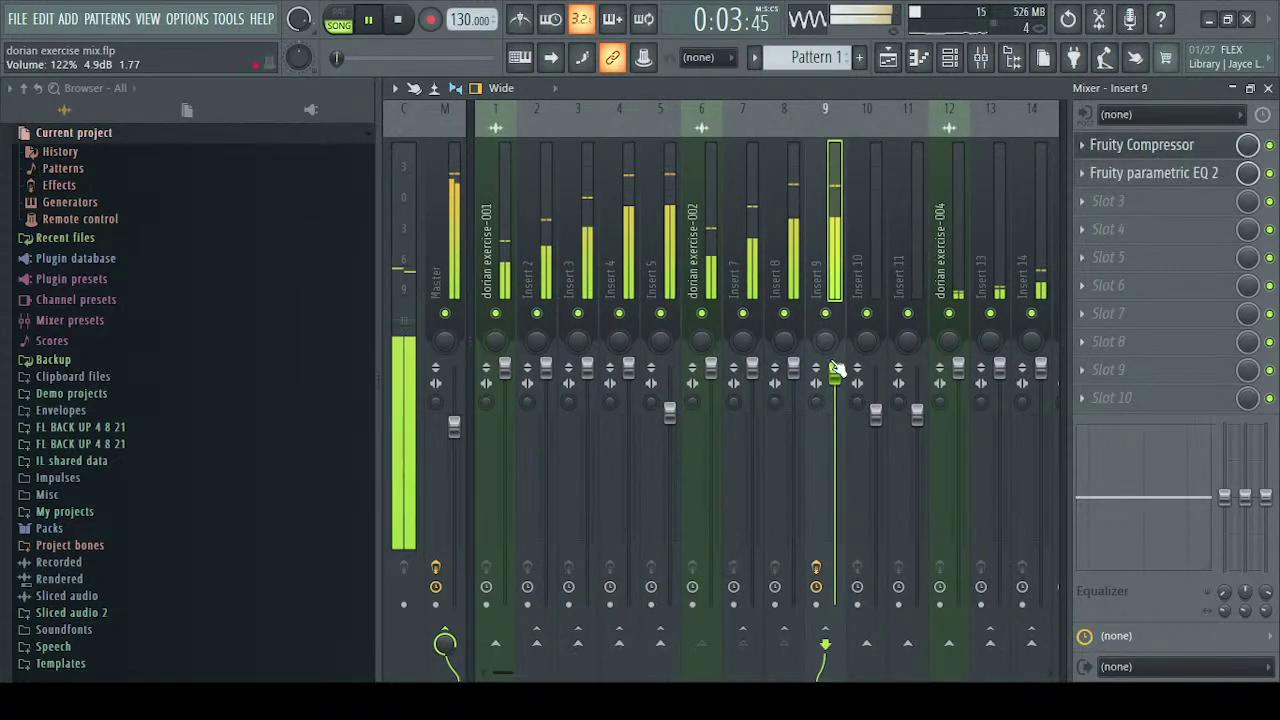
drag(876, 413, 876, 370)
Try panning dorian exercise-002 to the right while the mix plays
click(660, 260)
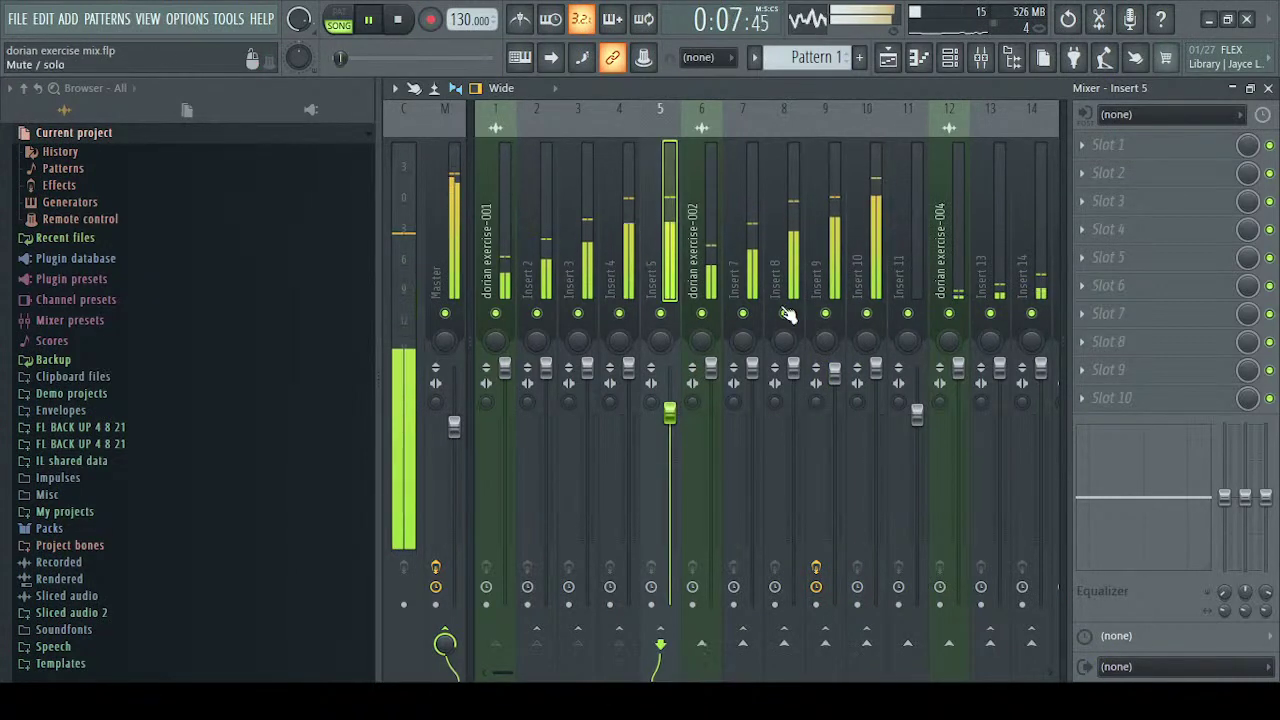
click(705, 342)
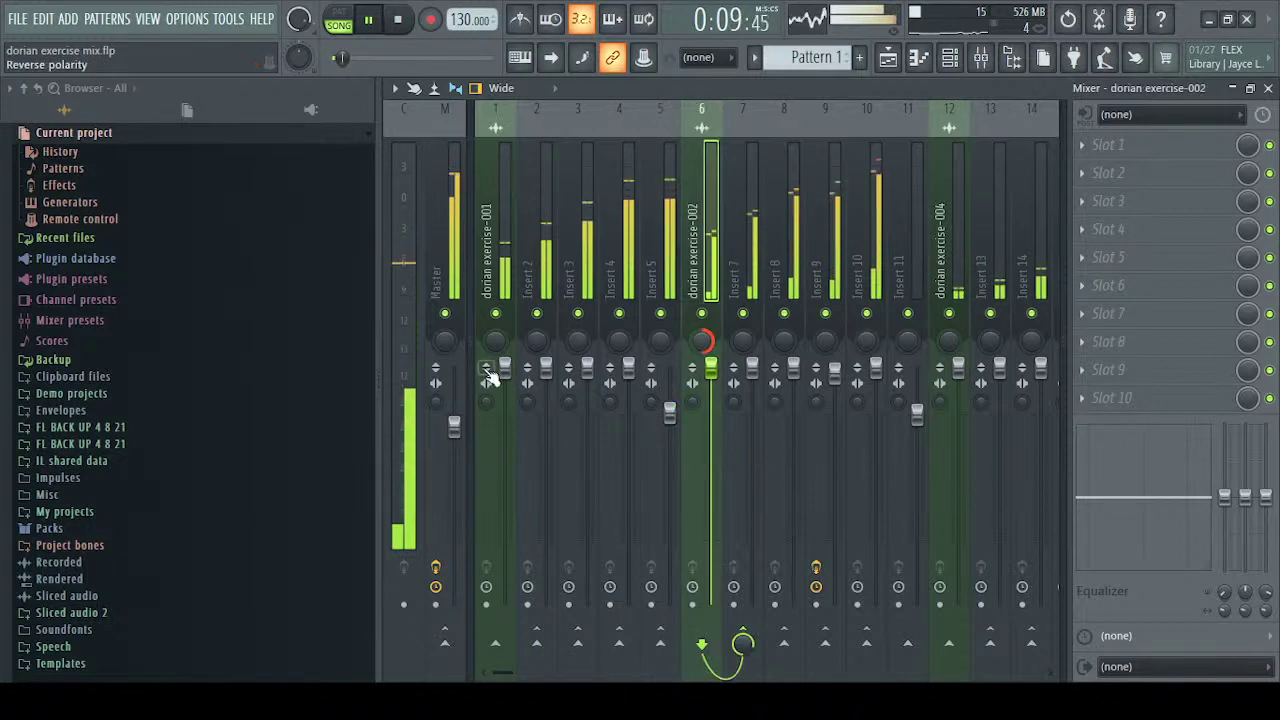
Add Fruity parametric EQ 2 to Insert 5, cut band 1 fully and band 2 partly, and boost band 3 in the high mids
click(665, 250)
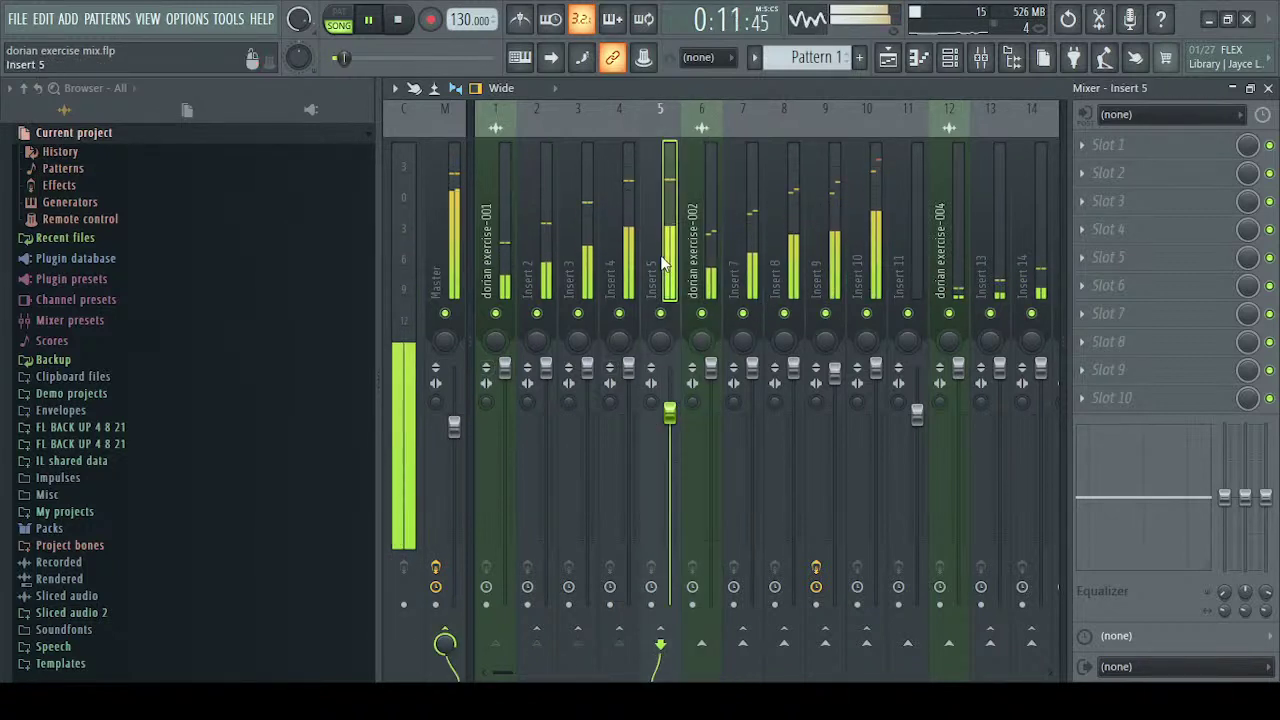
click(735, 648)
drag(580, 384, 581, 439)
drag(528, 384, 525, 491)
drag(631, 382, 787, 328)
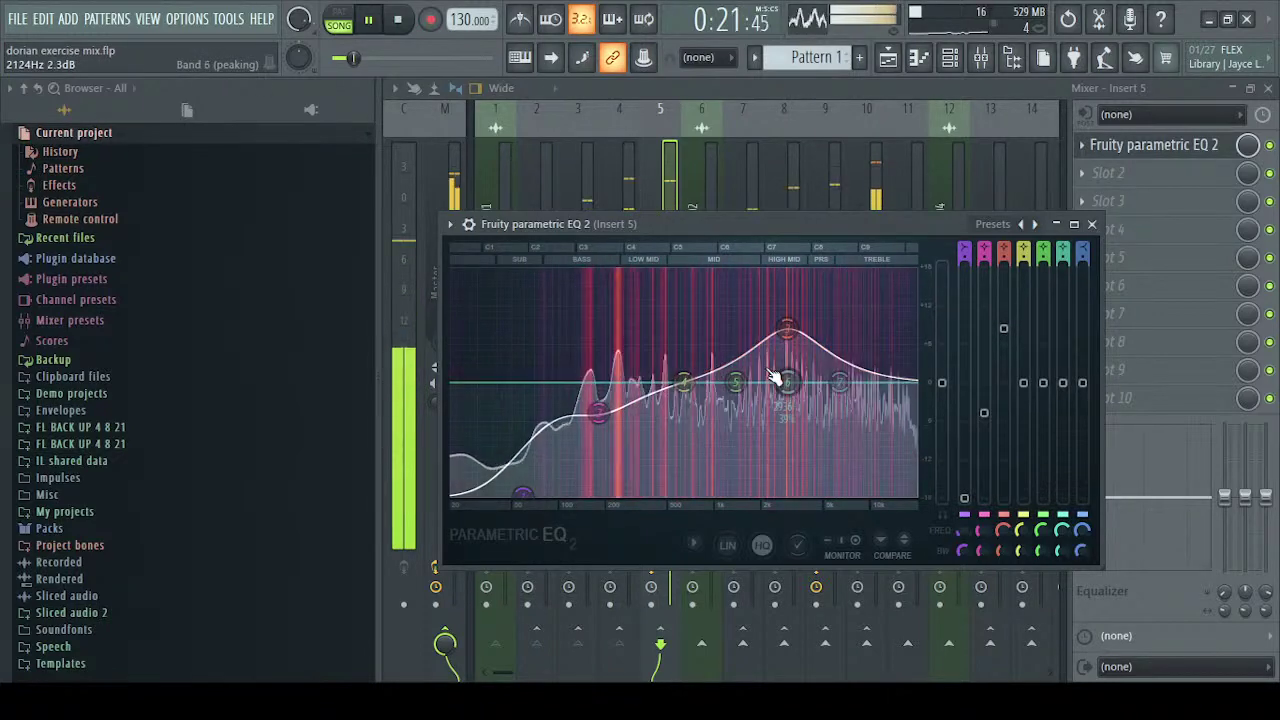
Ease band 3's boost in Insert 5's EQ, raise bands 4 and 5, and set band 6 to 4.0 dB at 8076 Hz
drag(785, 333, 770, 343)
drag(739, 408, 837, 360)
drag(683, 383, 689, 362)
drag(838, 382, 855, 357)
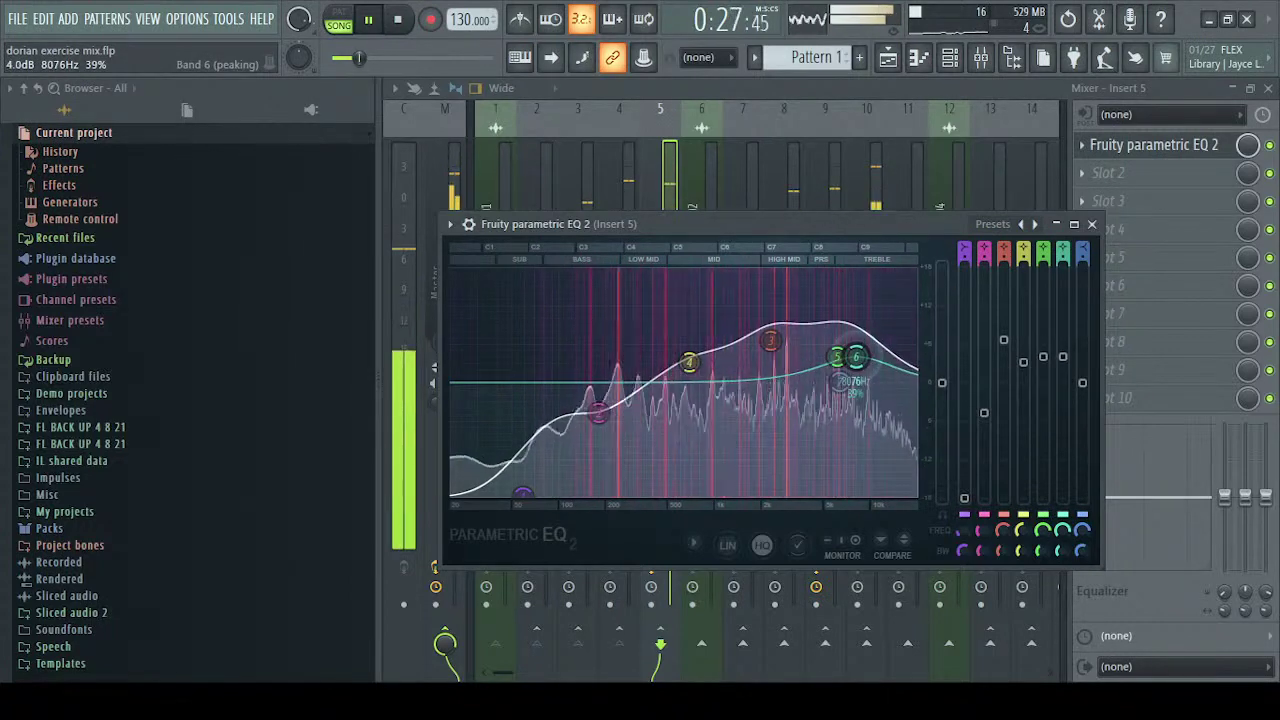
click(1091, 224)
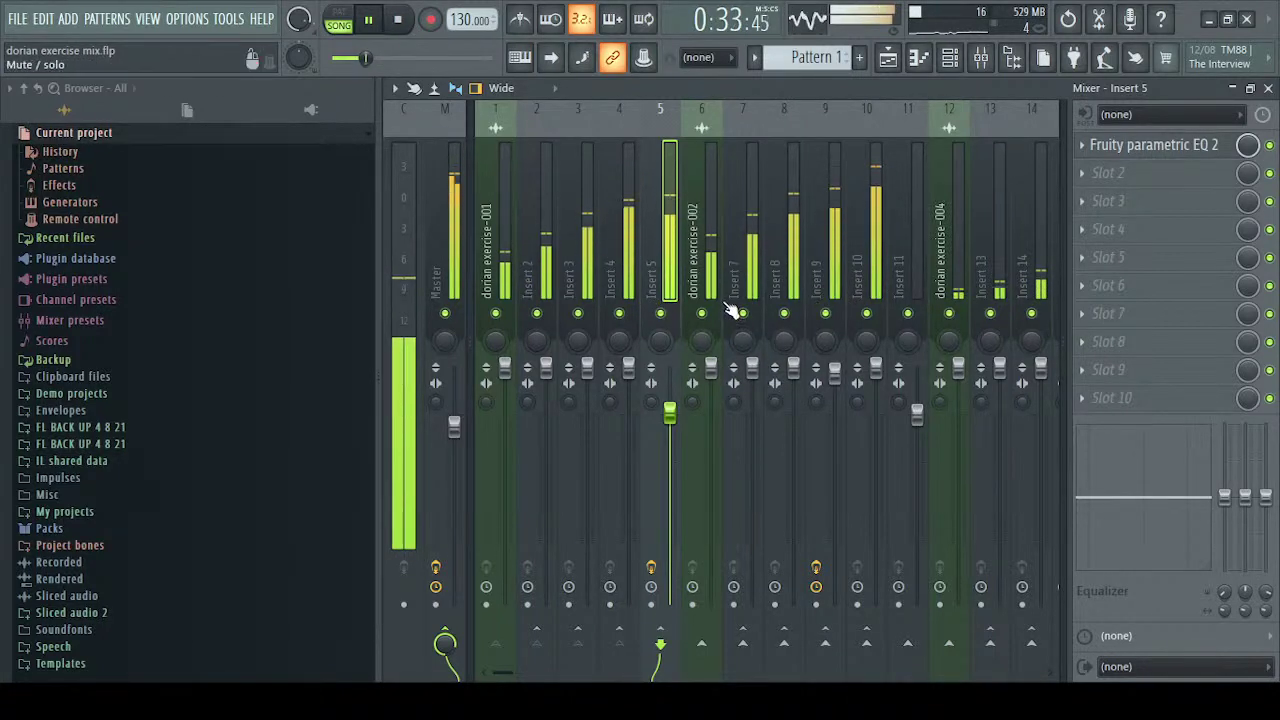
Lower Insert 10's volume slightly and solo the dorian exercise-001 chain together with dorian exercise-002 and Inserts 7 to 10
drag(876, 368, 876, 383)
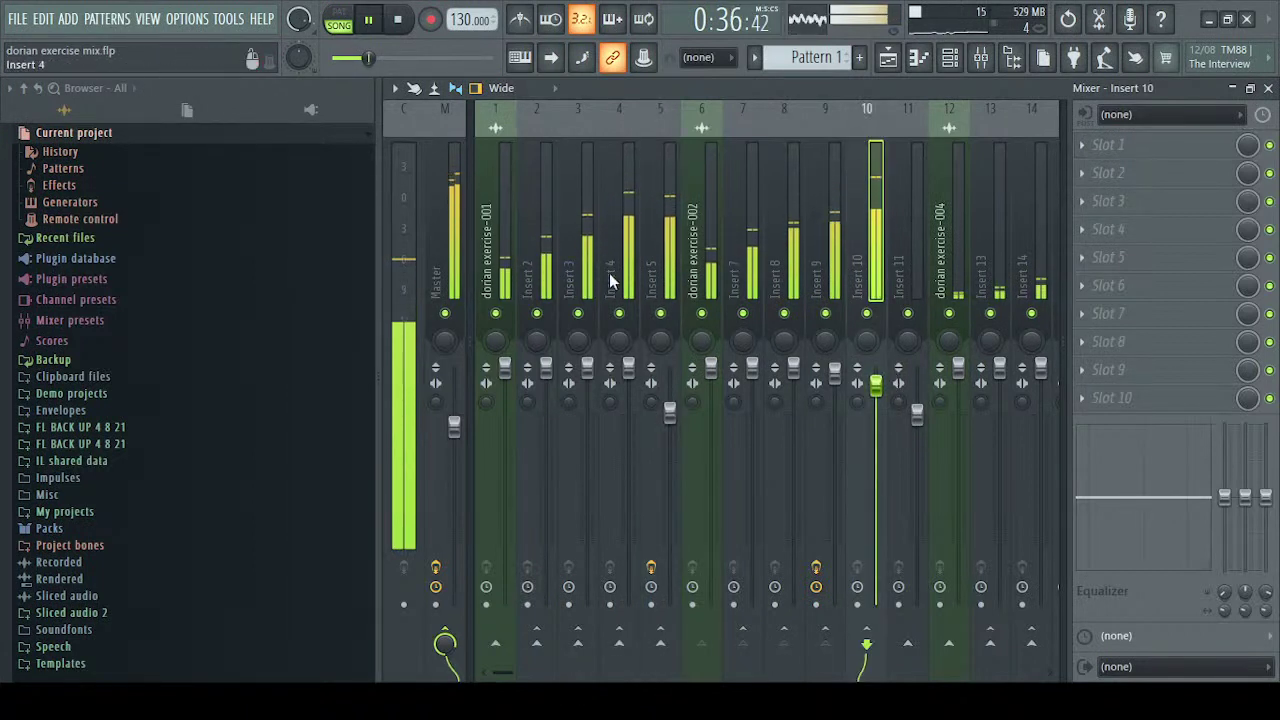
right_click(498, 314)
drag(701, 315, 776, 318)
click(746, 326)
click(827, 316)
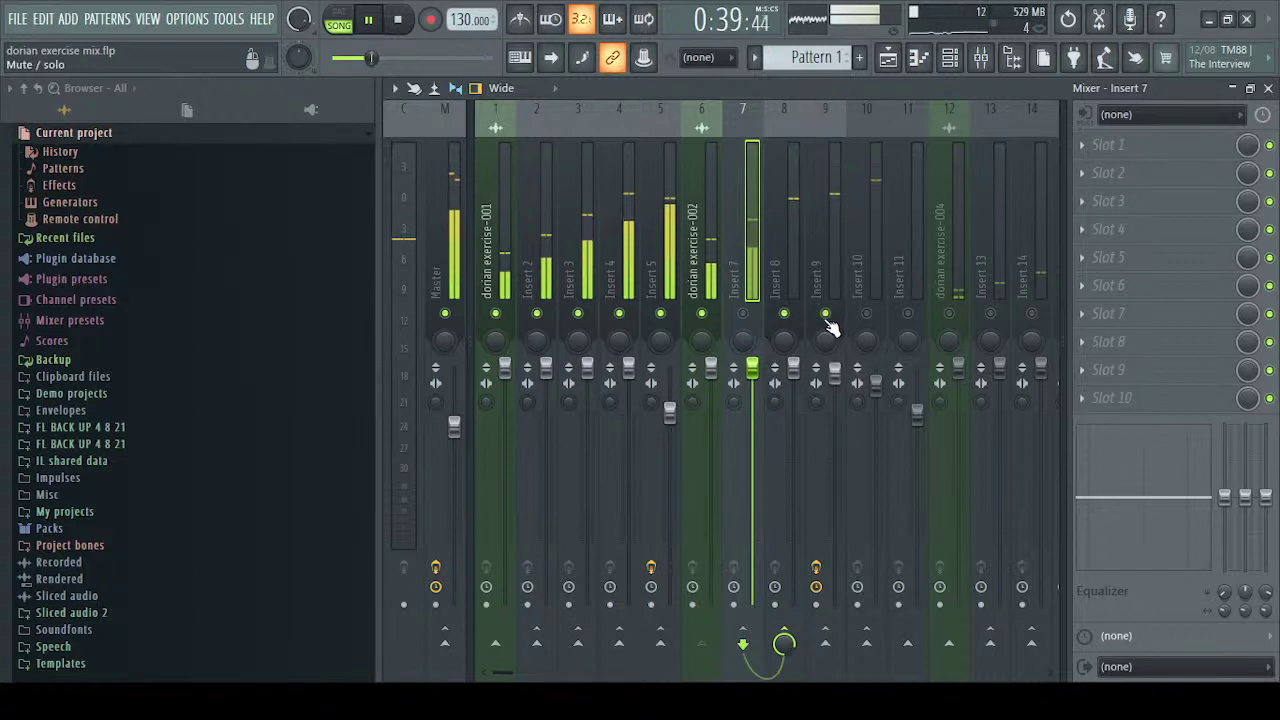
click(745, 316)
click(869, 316)
Raise Insert 5's volume to about 119%, and route Insert 10 into an unmuted Insert 11
drag(669, 409, 669, 376)
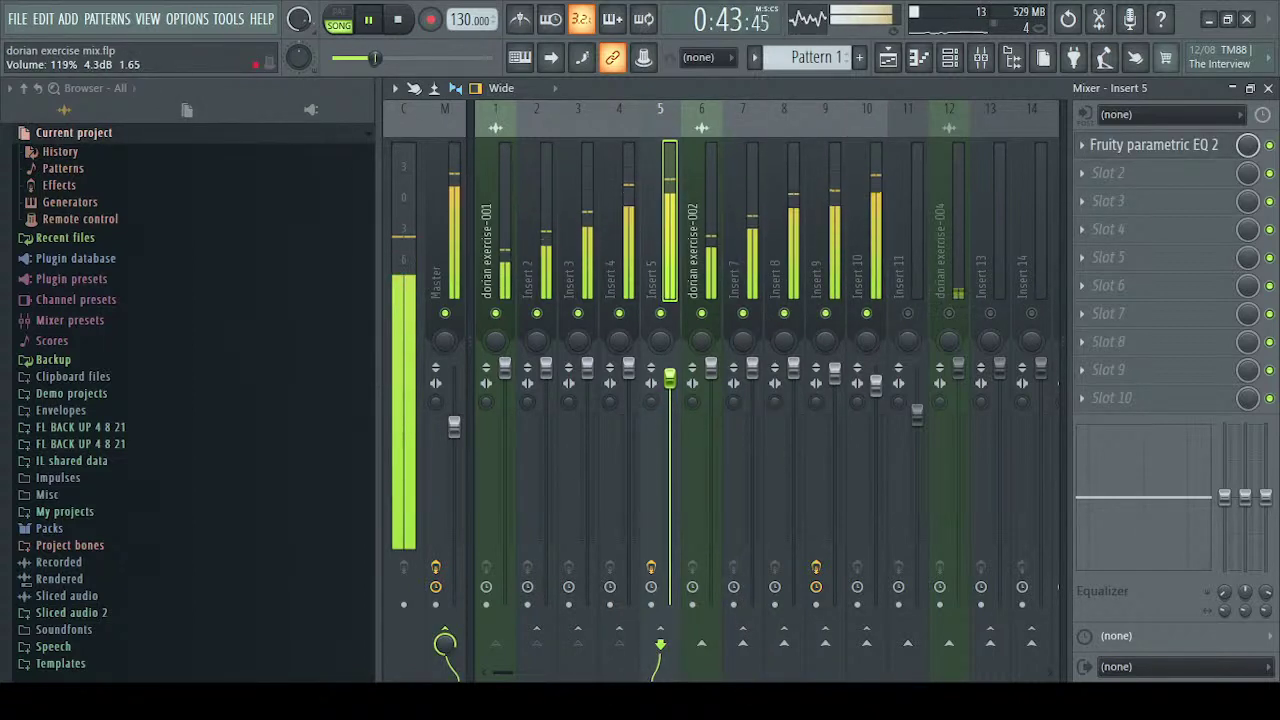
click(872, 258)
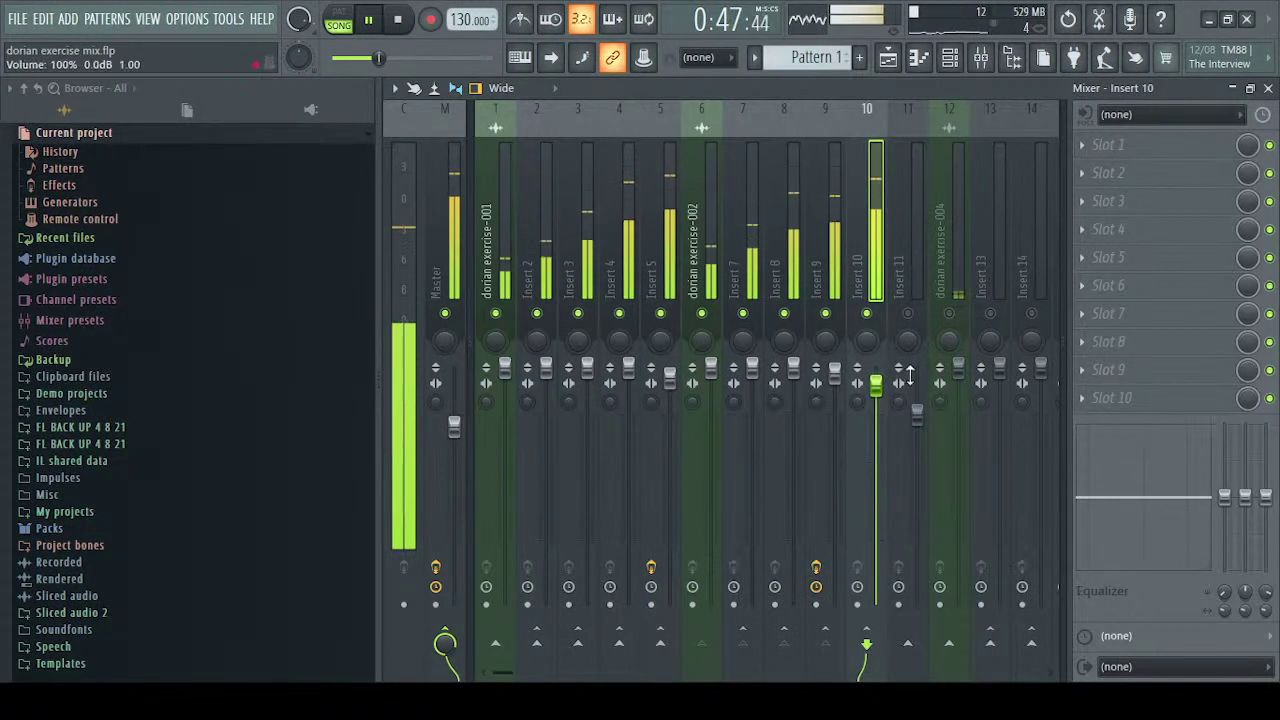
click(907, 643)
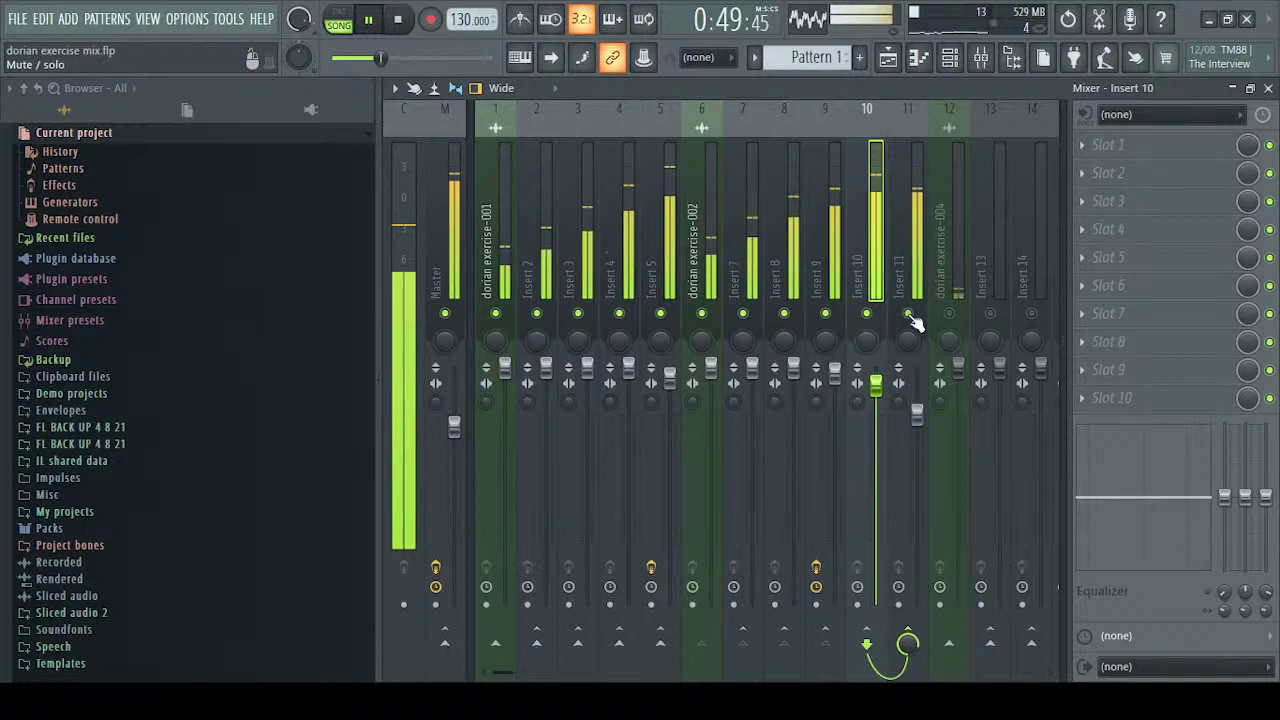
Pan Insert 5 partly to the left and Insert 10 100% right while the mix plays, and stop playback
click(658, 341)
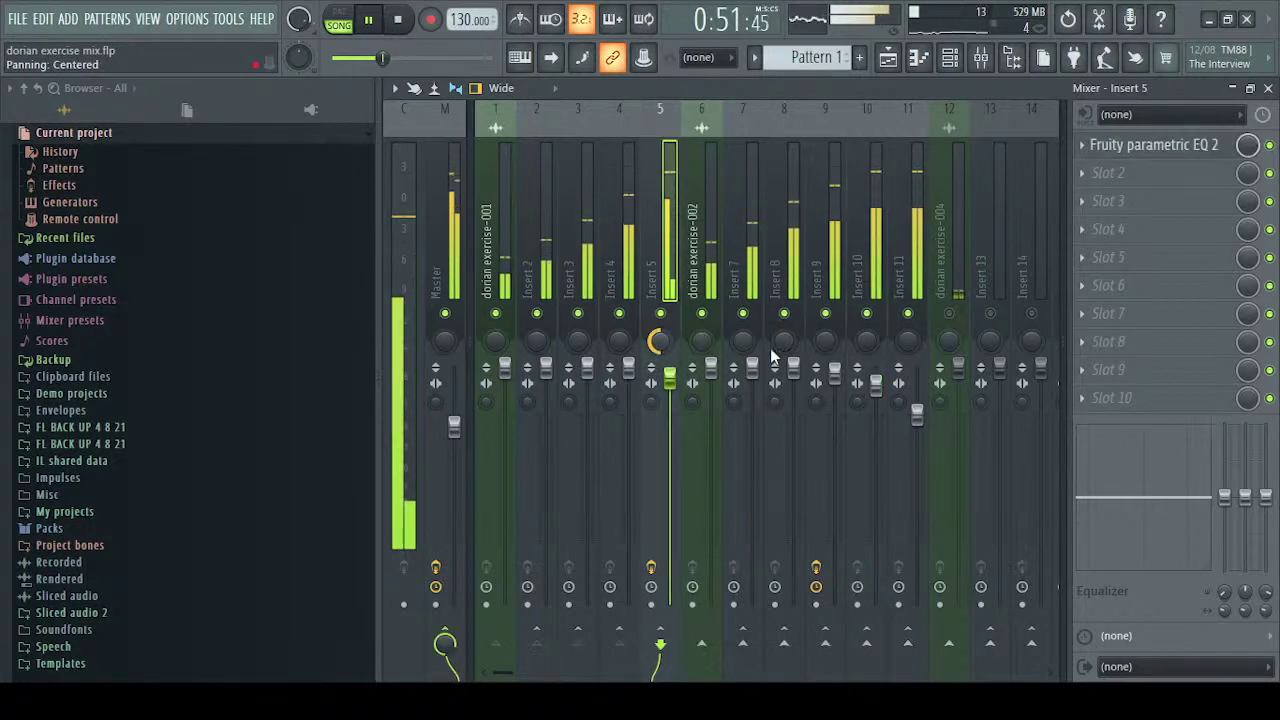
drag(867, 343, 868, 341)
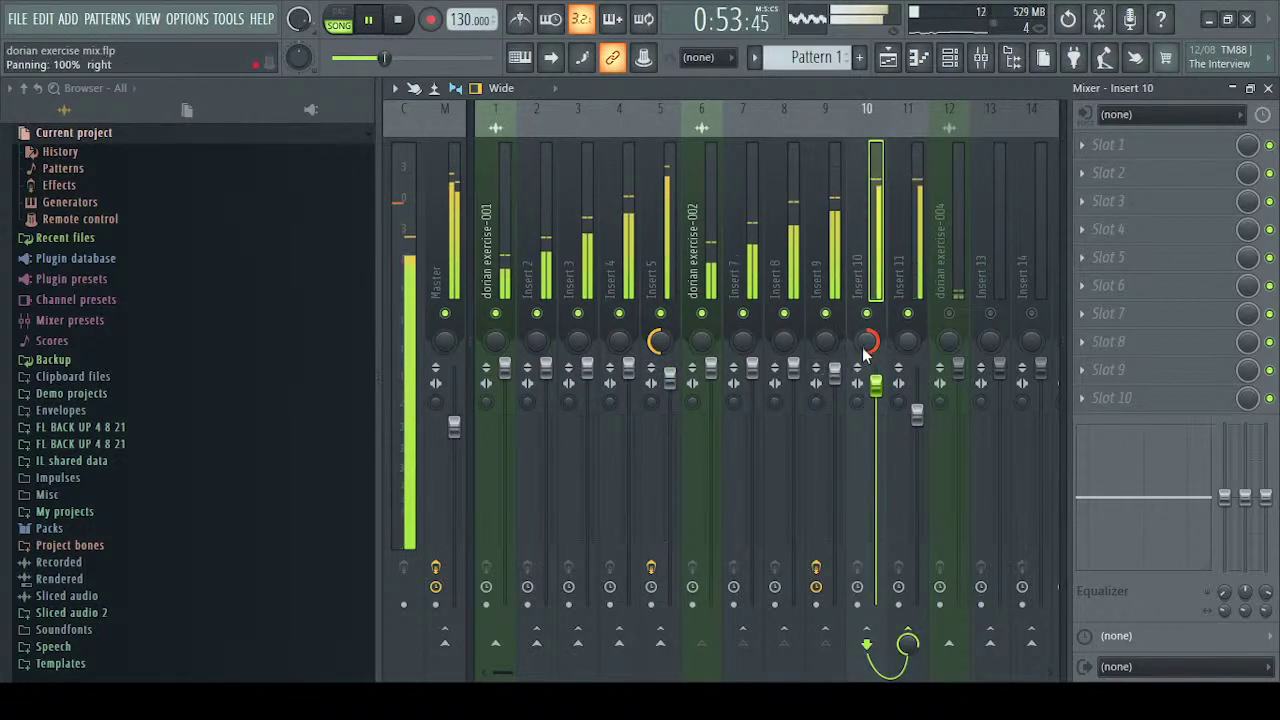
click(658, 341)
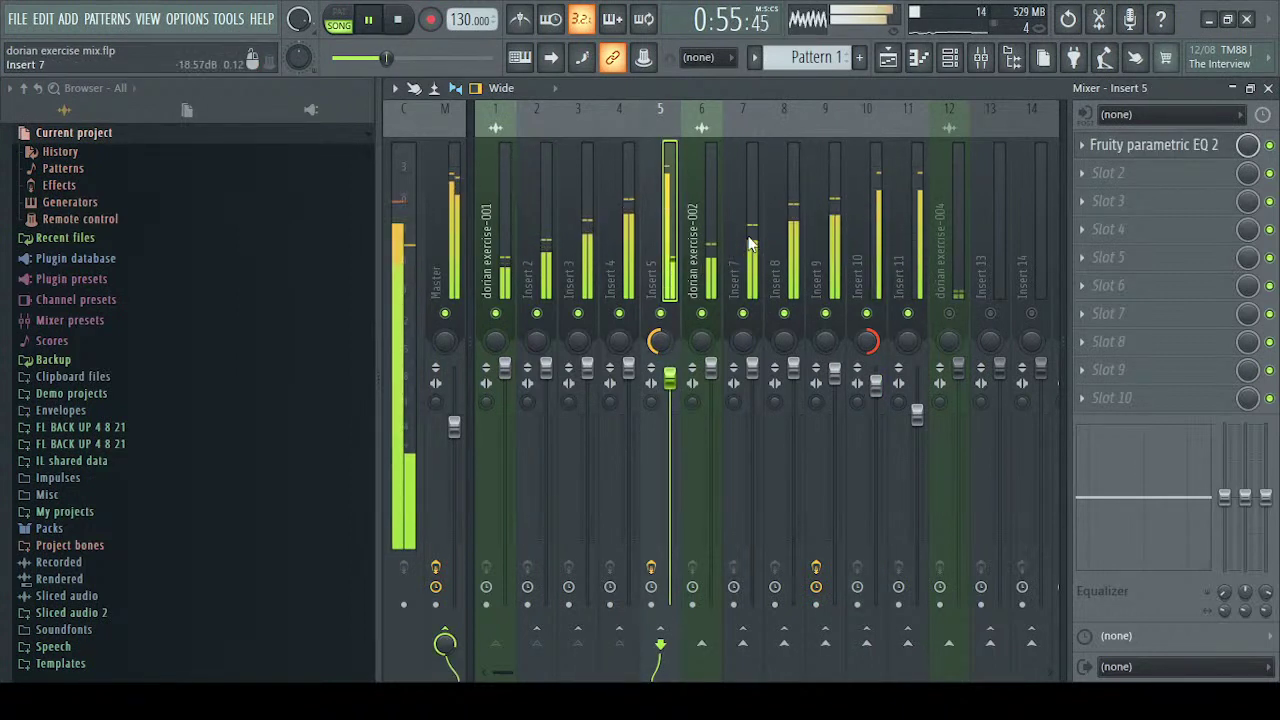
key(space)
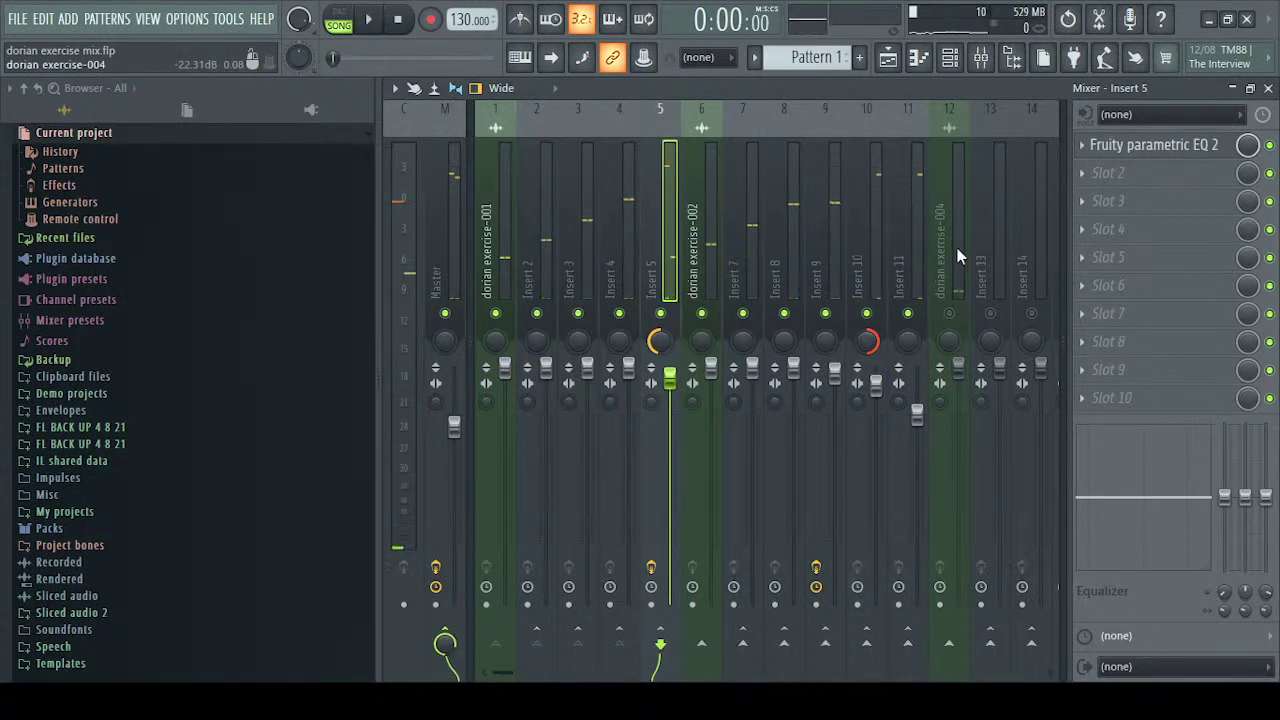
Move the empty mixer track Insert 37 to the first insert position, ahead of dorian exercise-001
scroll(694, 200, down, 5)
scroll(694, 200, down, 1)
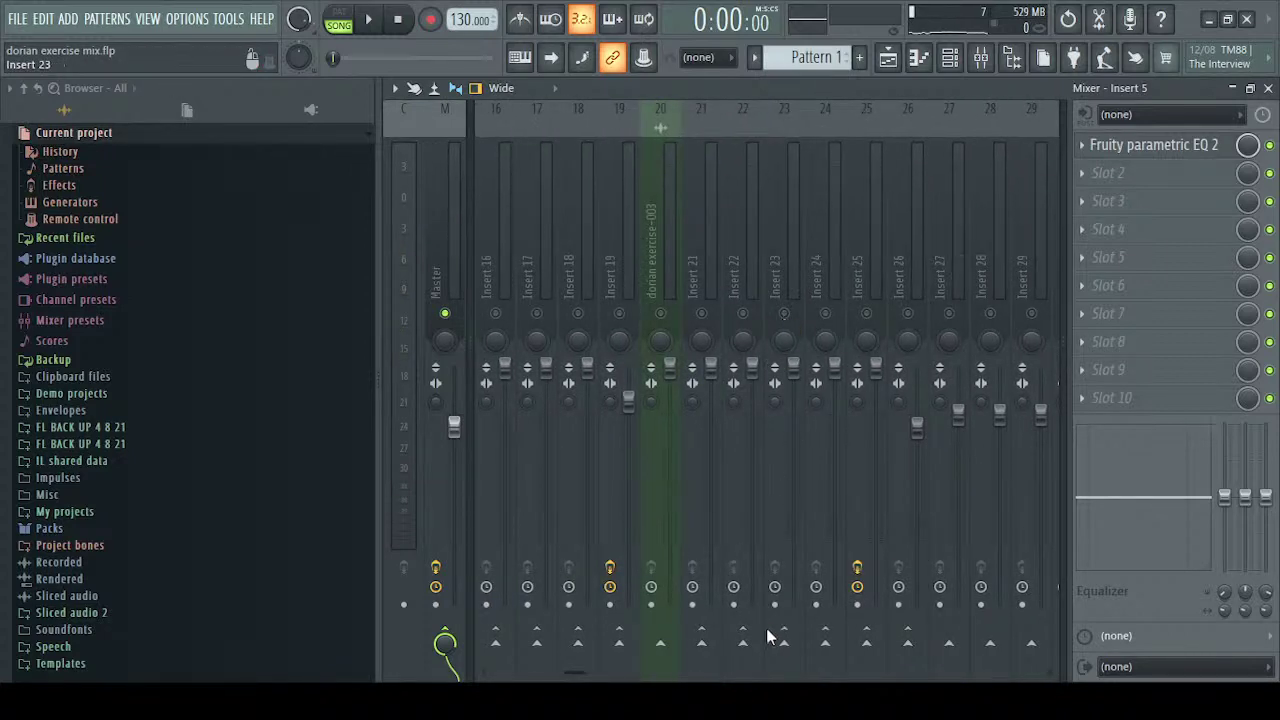
scroll(766, 257, down, 5)
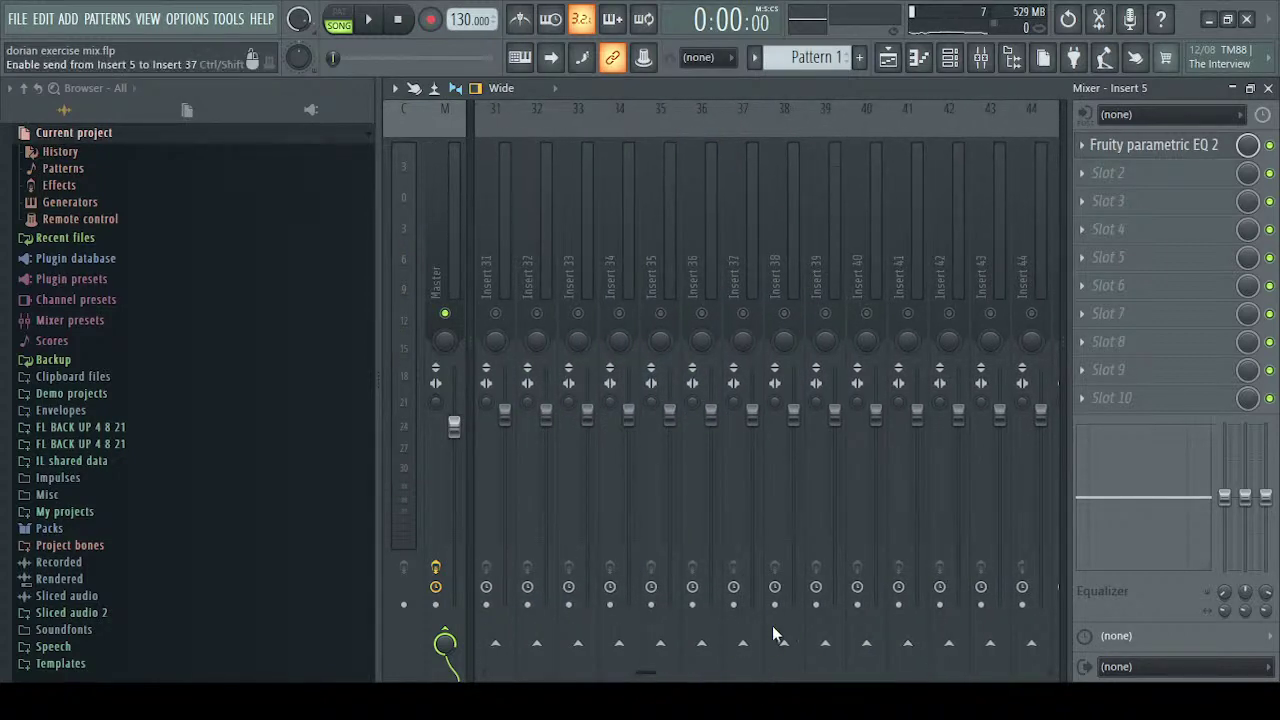
click(781, 614)
click(732, 228)
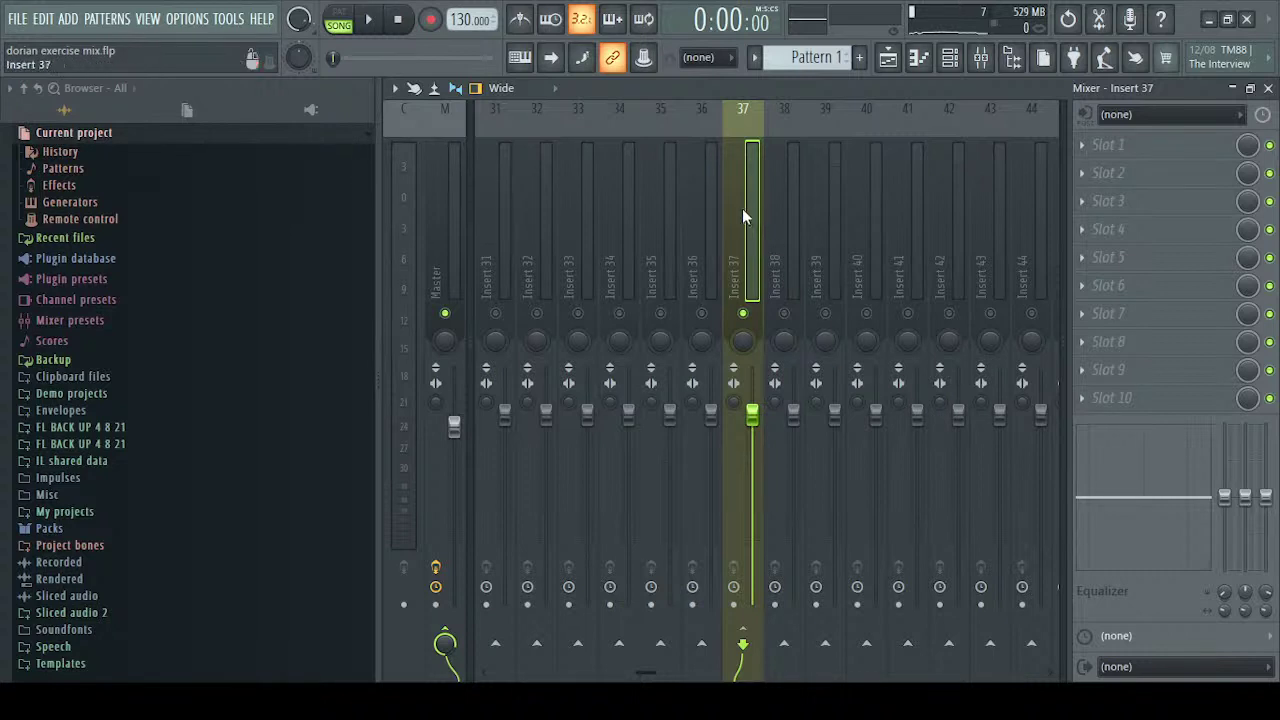
scroll(728, 303, up, 3)
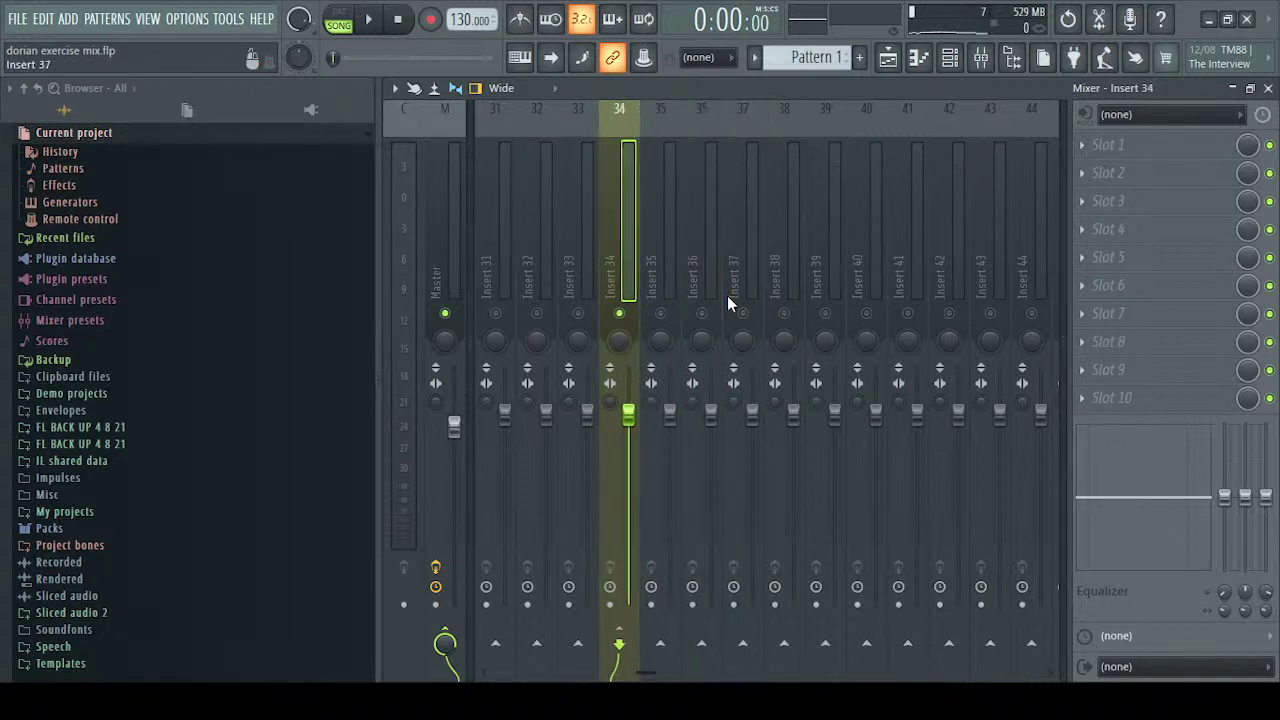
scroll(728, 303, up, 10)
scroll(727, 295, up, 15)
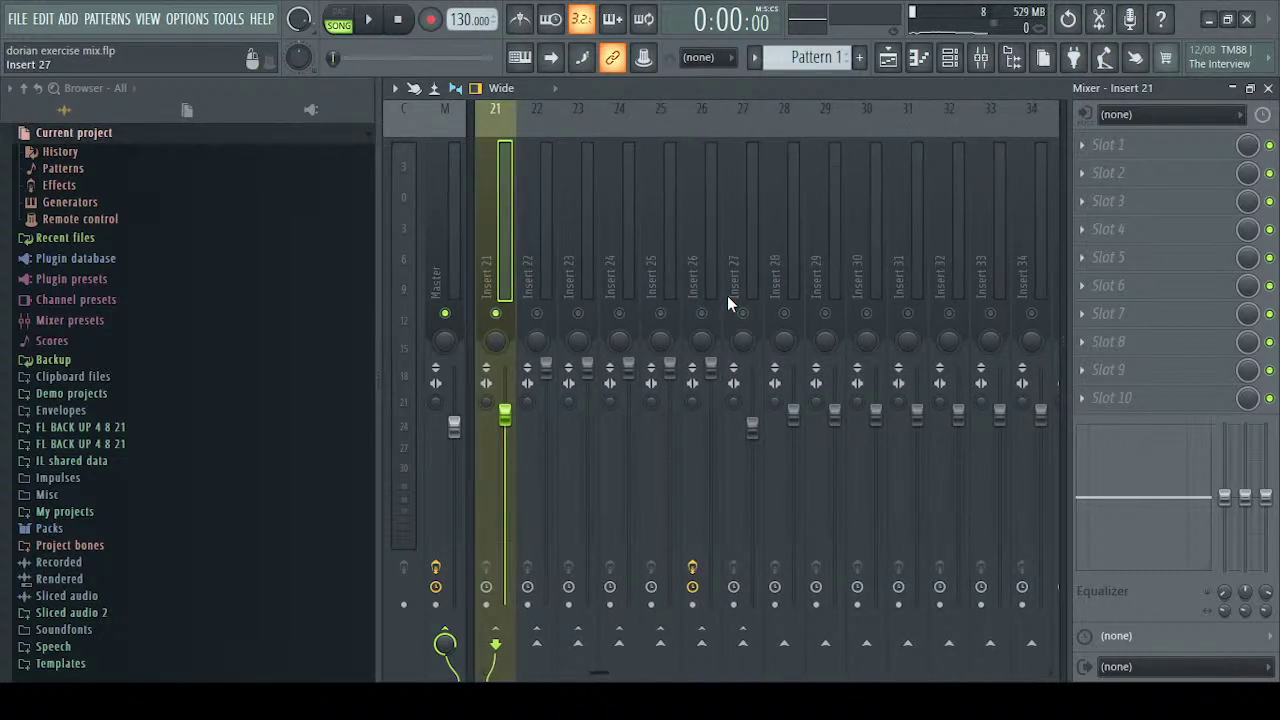
scroll(727, 295, down, 4)
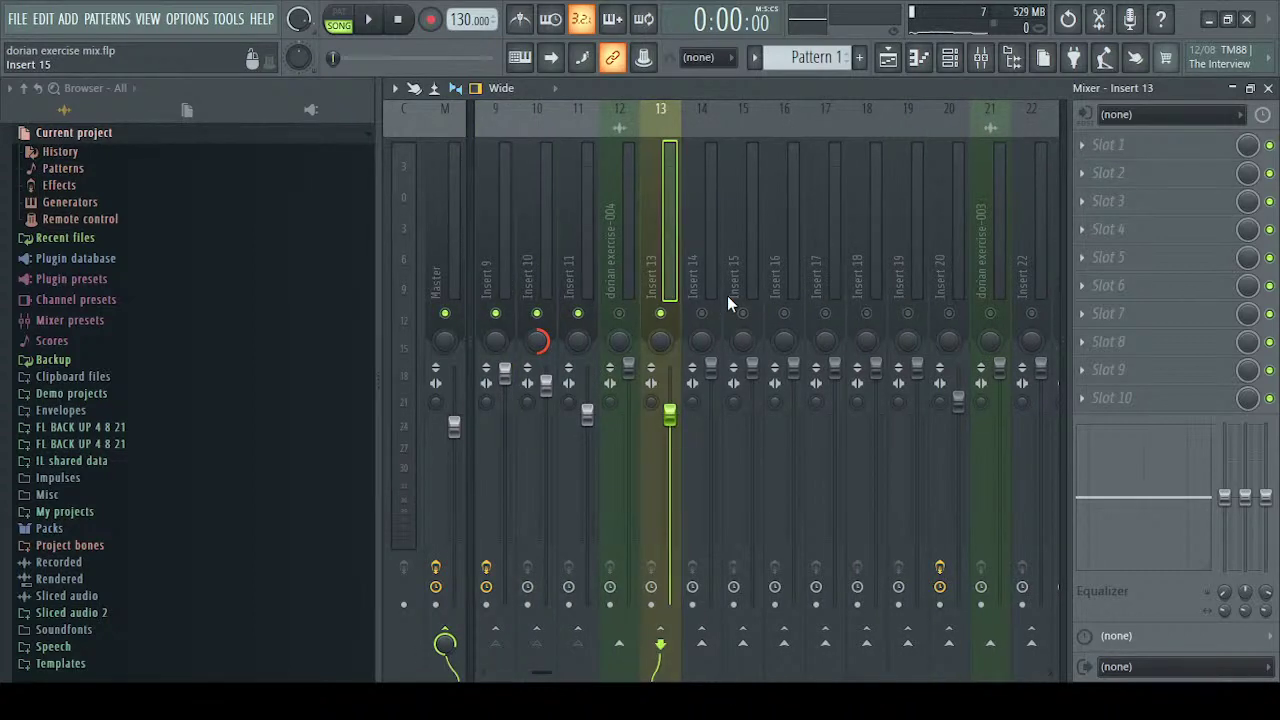
scroll(727, 295, up, 11)
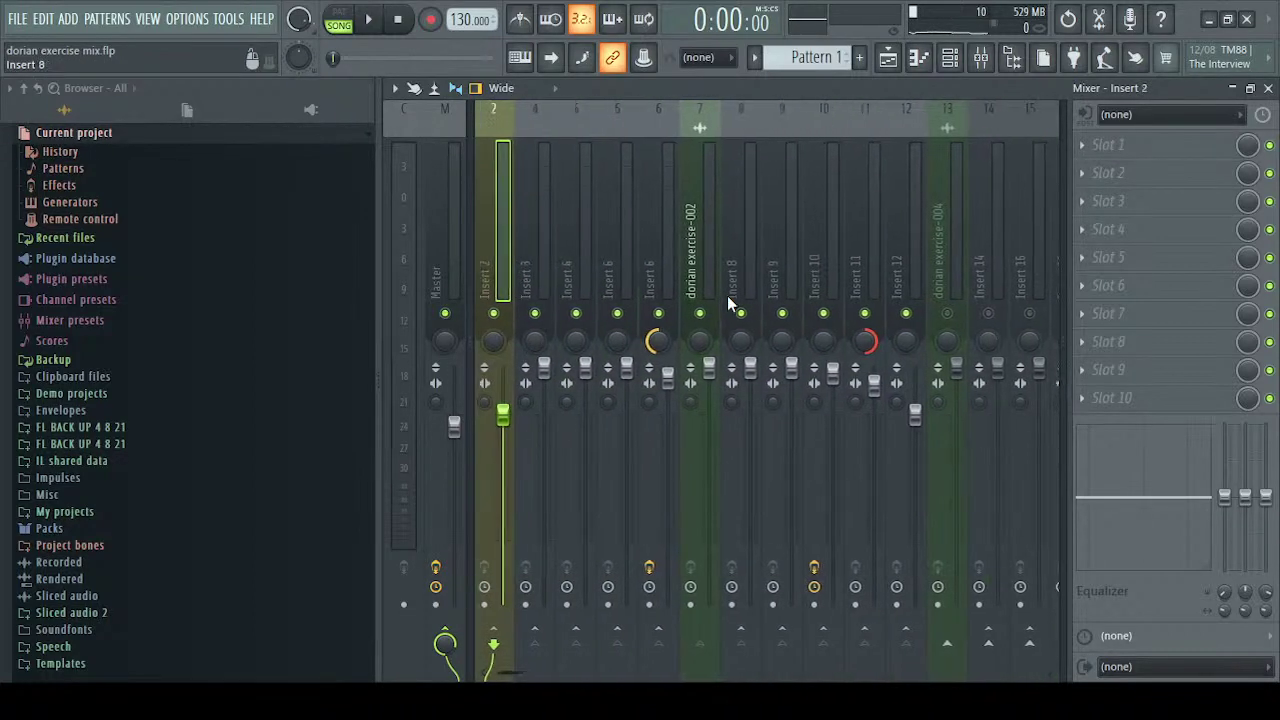
scroll(727, 303, up, 1)
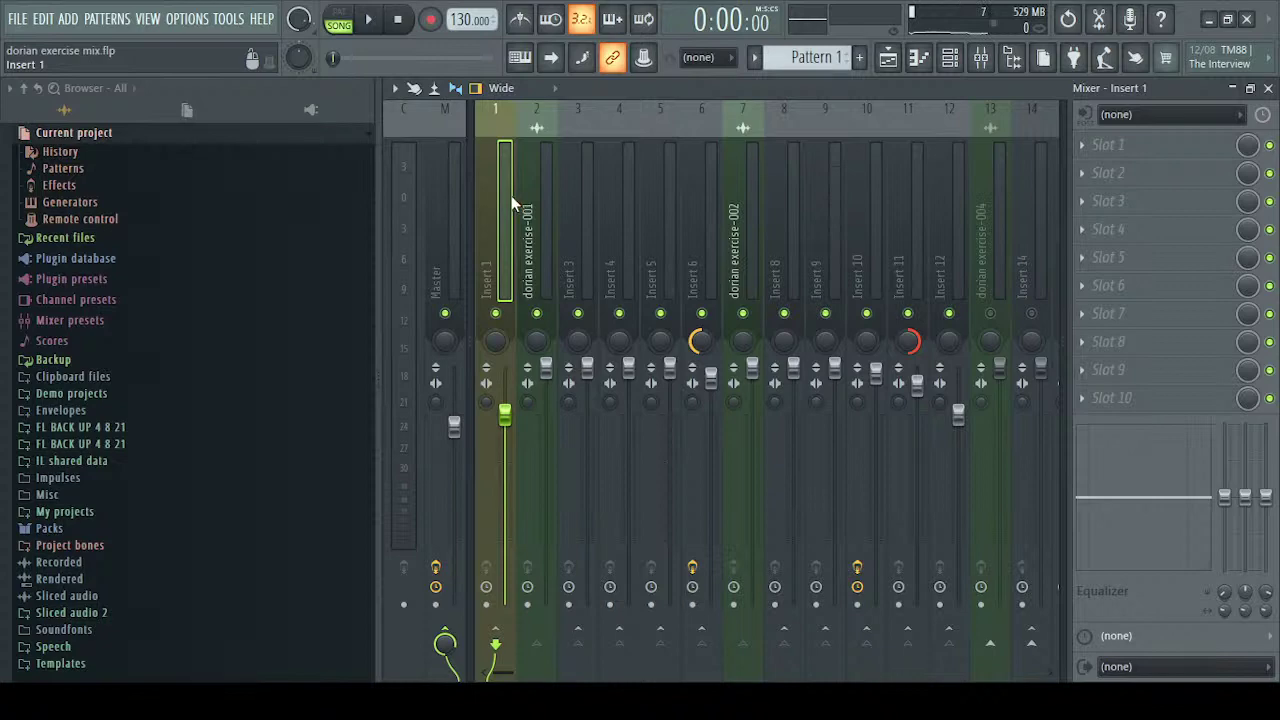
Zoom in on the start of the playlist and trim the beginning of all four dorian exercise clips together
key(space)
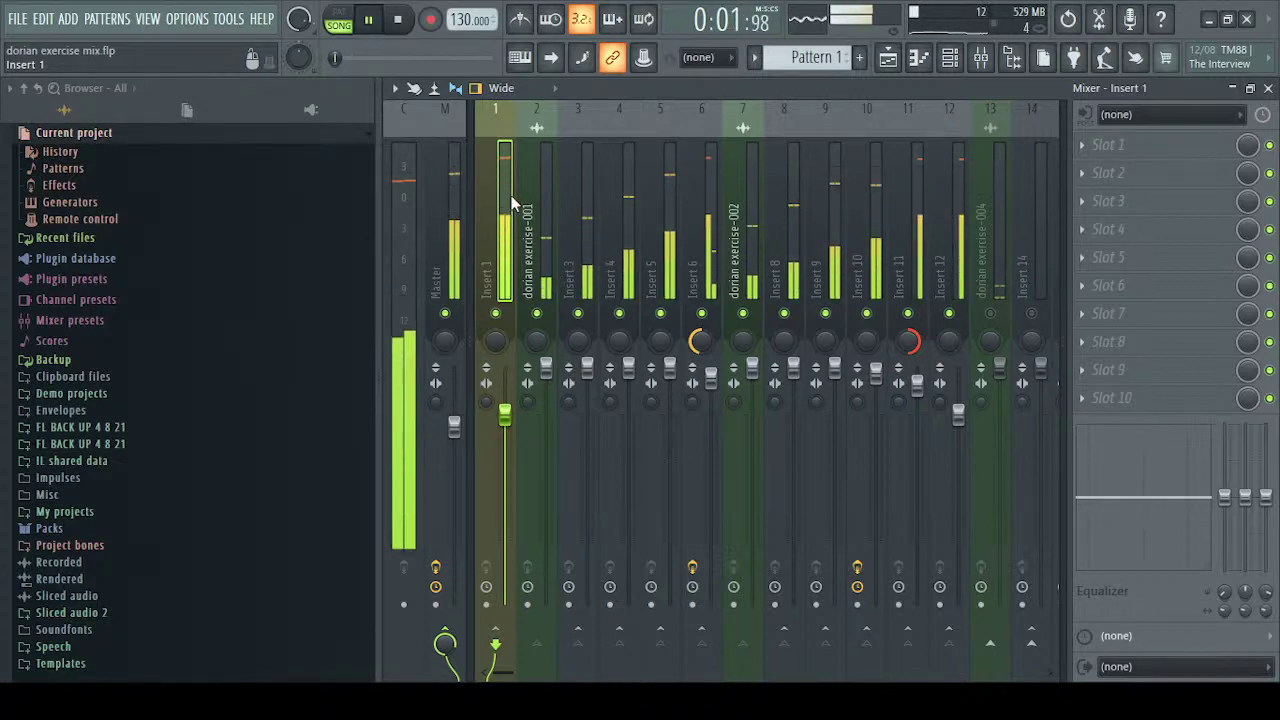
click(888, 57)
key(space)
drag(1021, 109, 684, 109)
key(space)
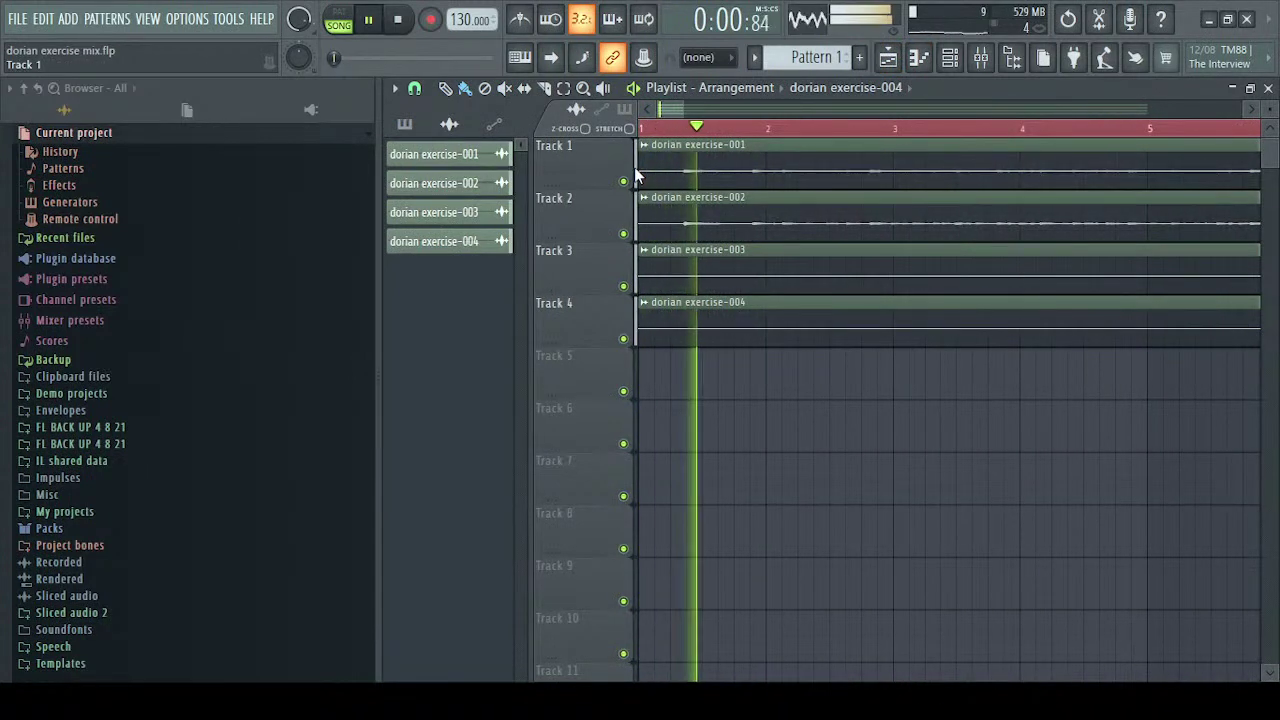
key(space)
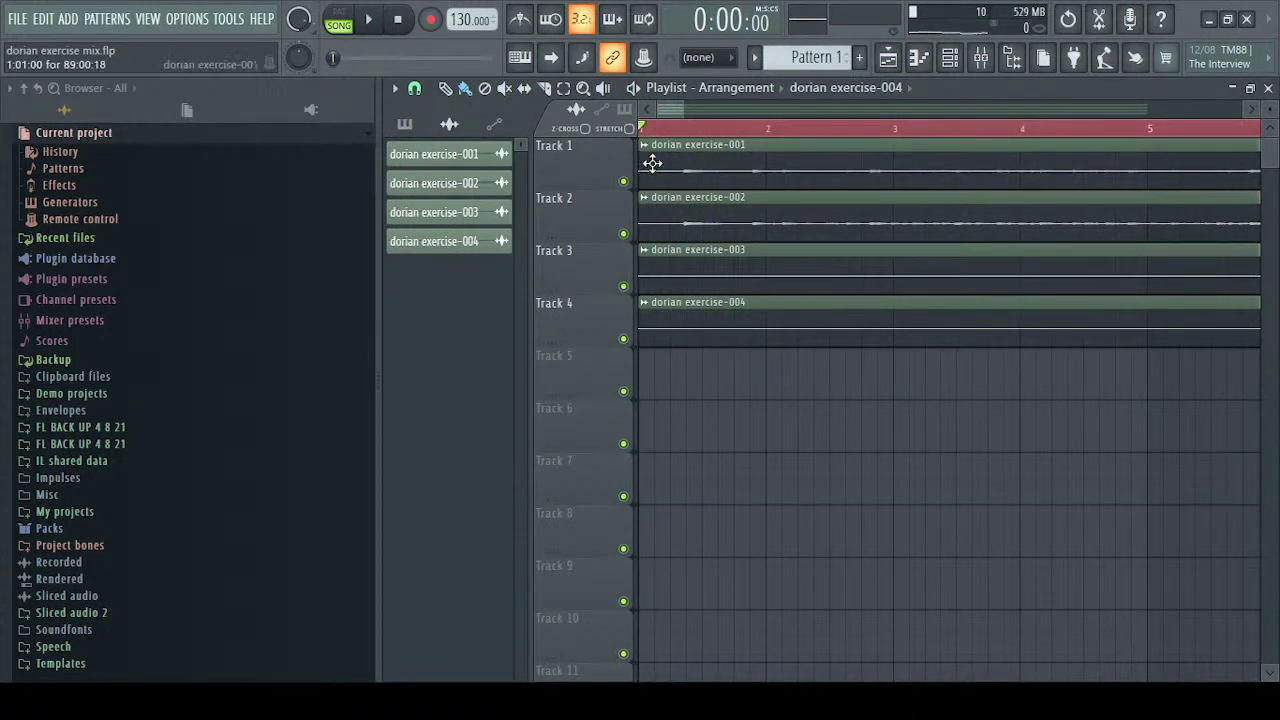
key(ctrl+a)
mouse_move(642, 159)
mouse_down()
mouse_move(749, 177)
mouse_move(655, 160)
mouse_up()
Zoom in further on the trimmed clips, deselect them and play the arrangement's start to check it
key(space)
click(640, 125)
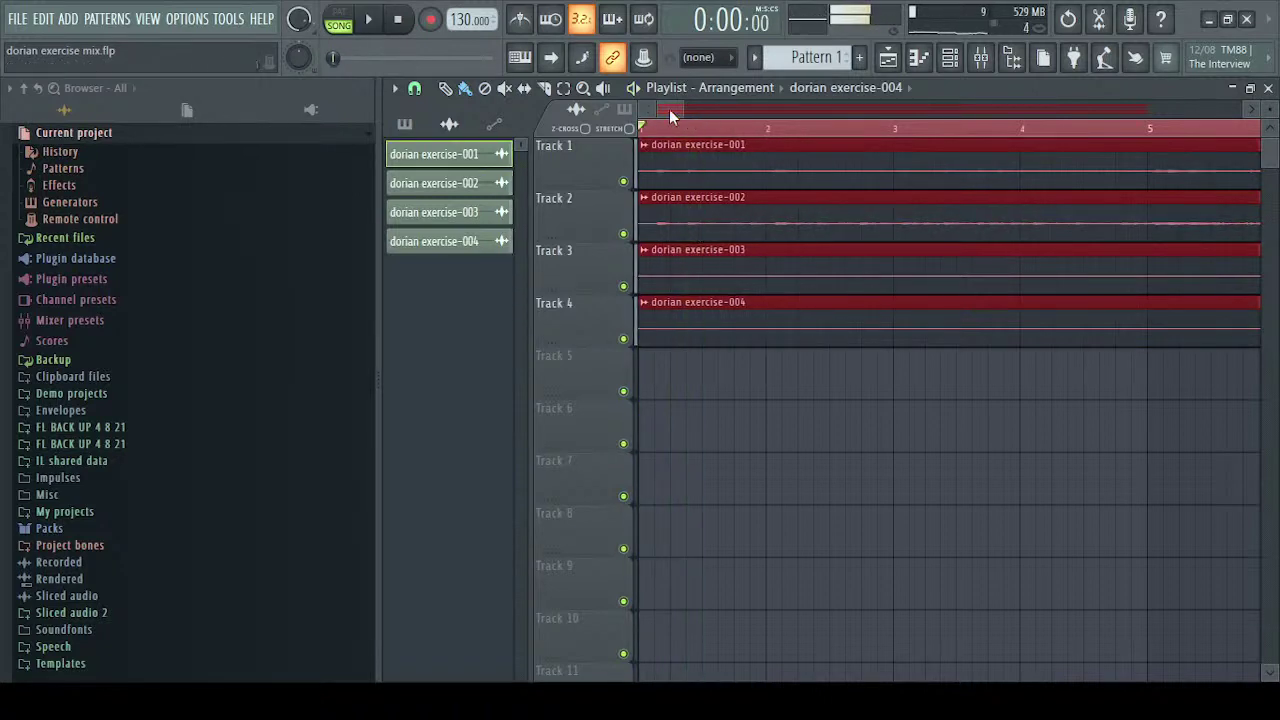
drag(684, 109, 666, 109)
key(space)
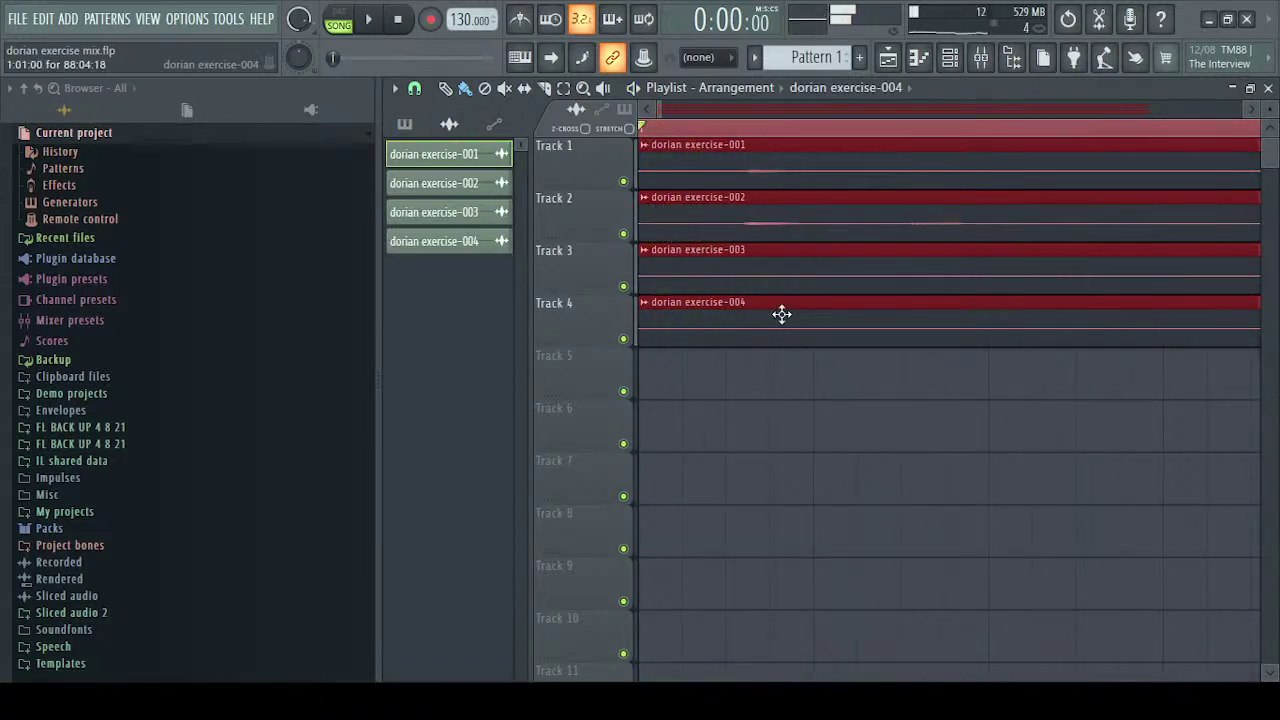
ctrl+click(673, 386)
key(space)
key(space)
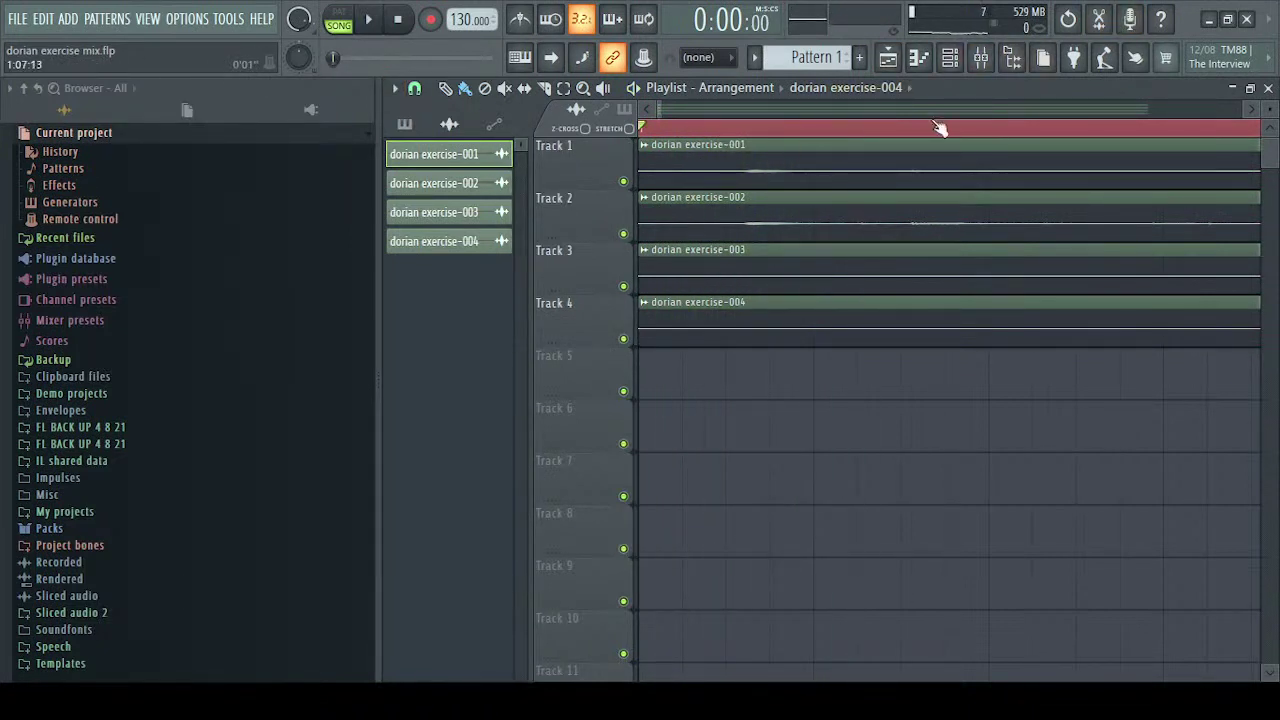
drag(765, 329, 744, 304)
click(752, 280)
mouse_move(741, 226)
mouse_down()
mouse_move(768, 223)
mouse_move(737, 220)
mouse_up()
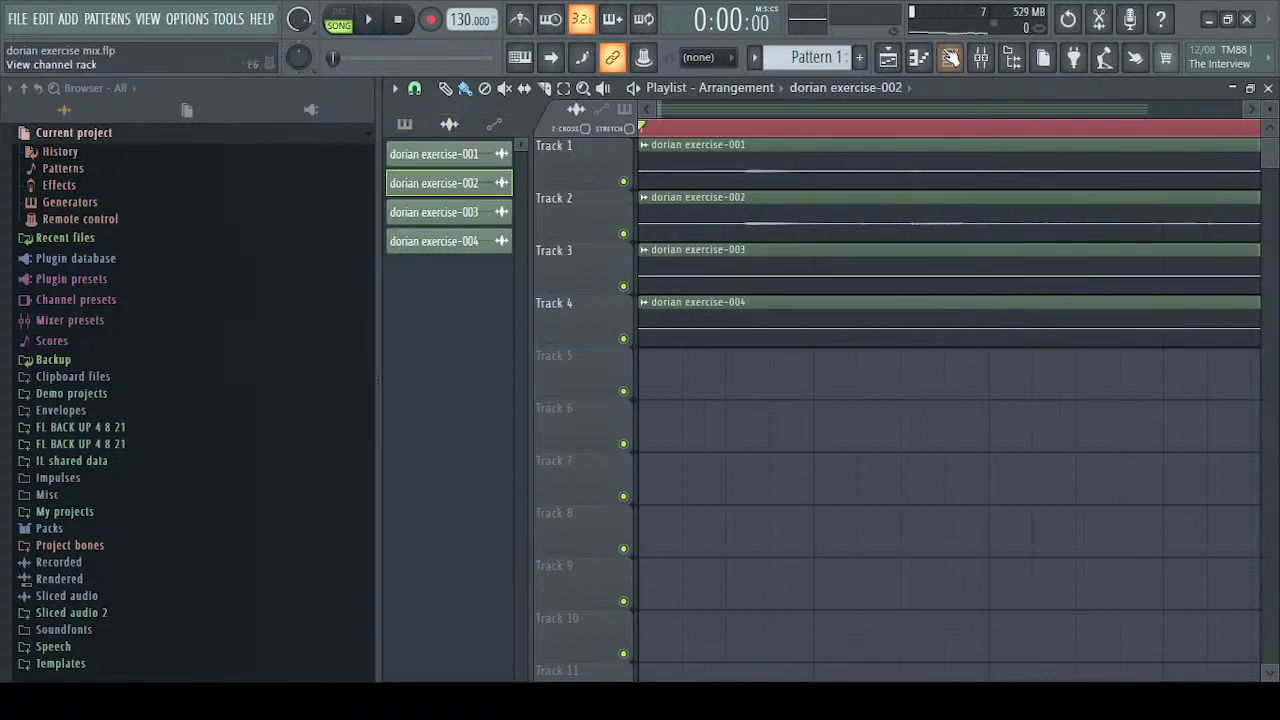
Lower Insert 1's volume slightly in the mixer while the mix plays, and load Fruity Reeverb 2 in its first slot
click(972, 59)
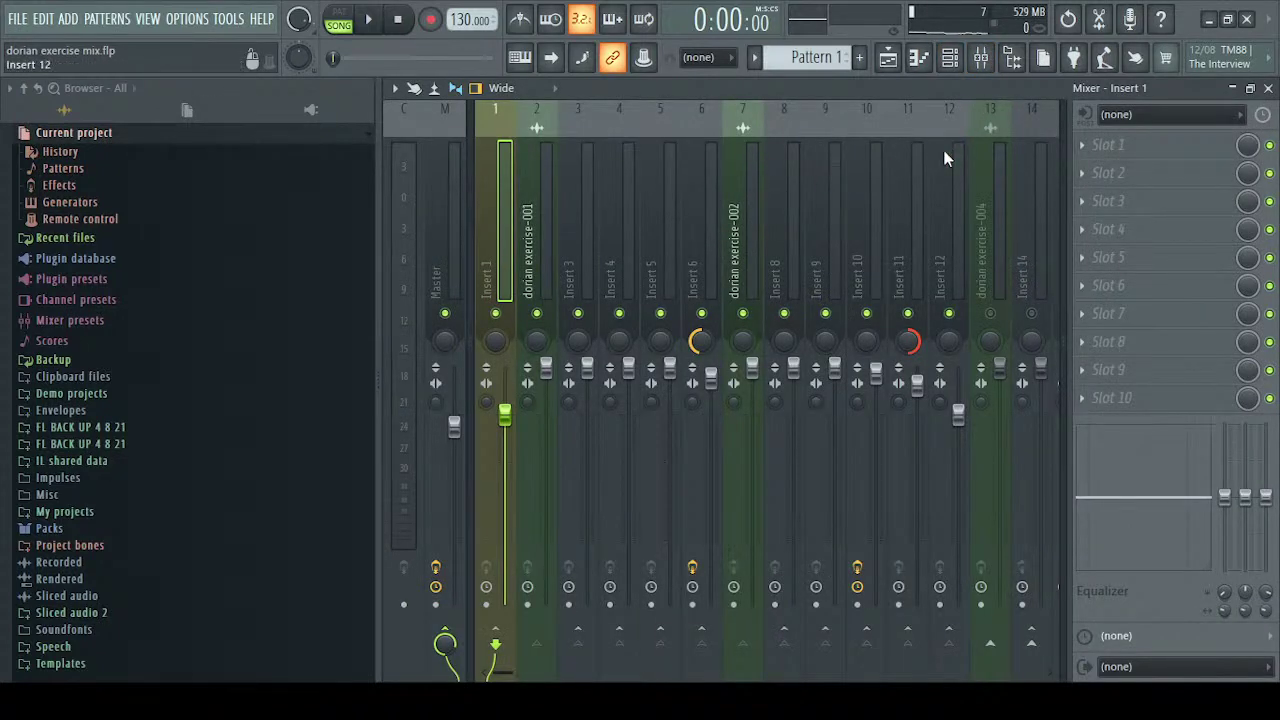
key(space)
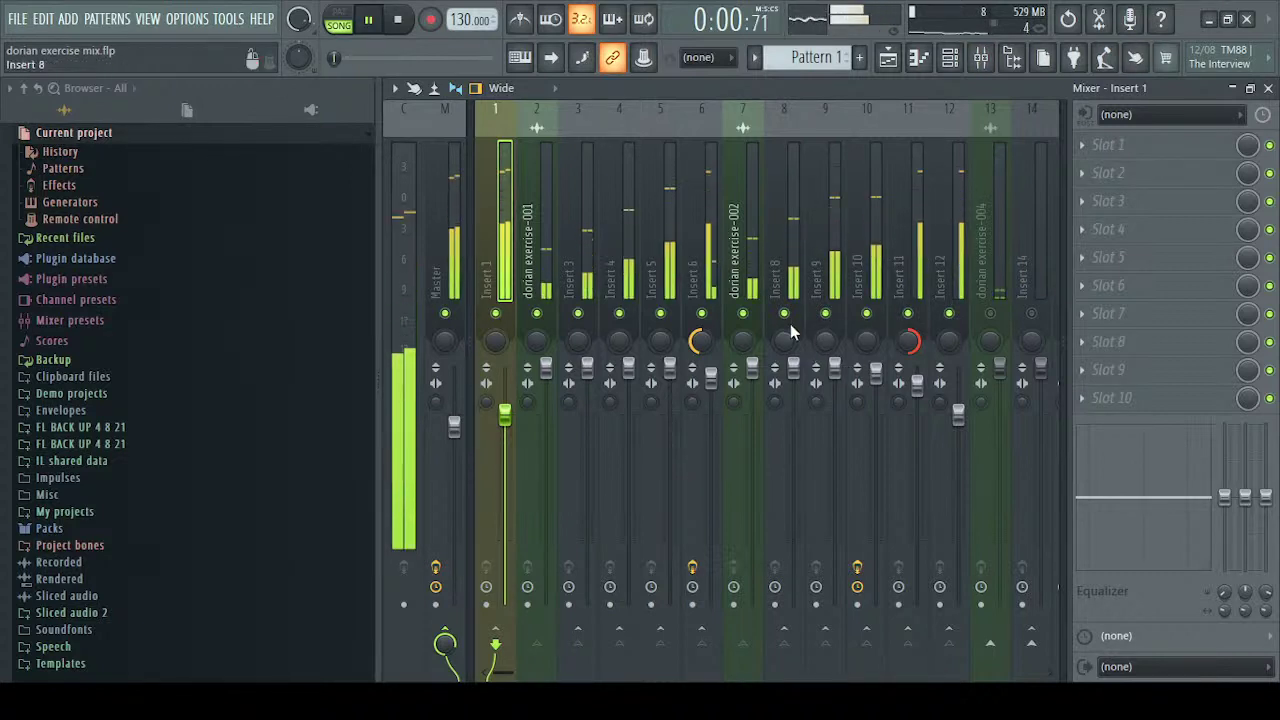
drag(505, 412, 505, 428)
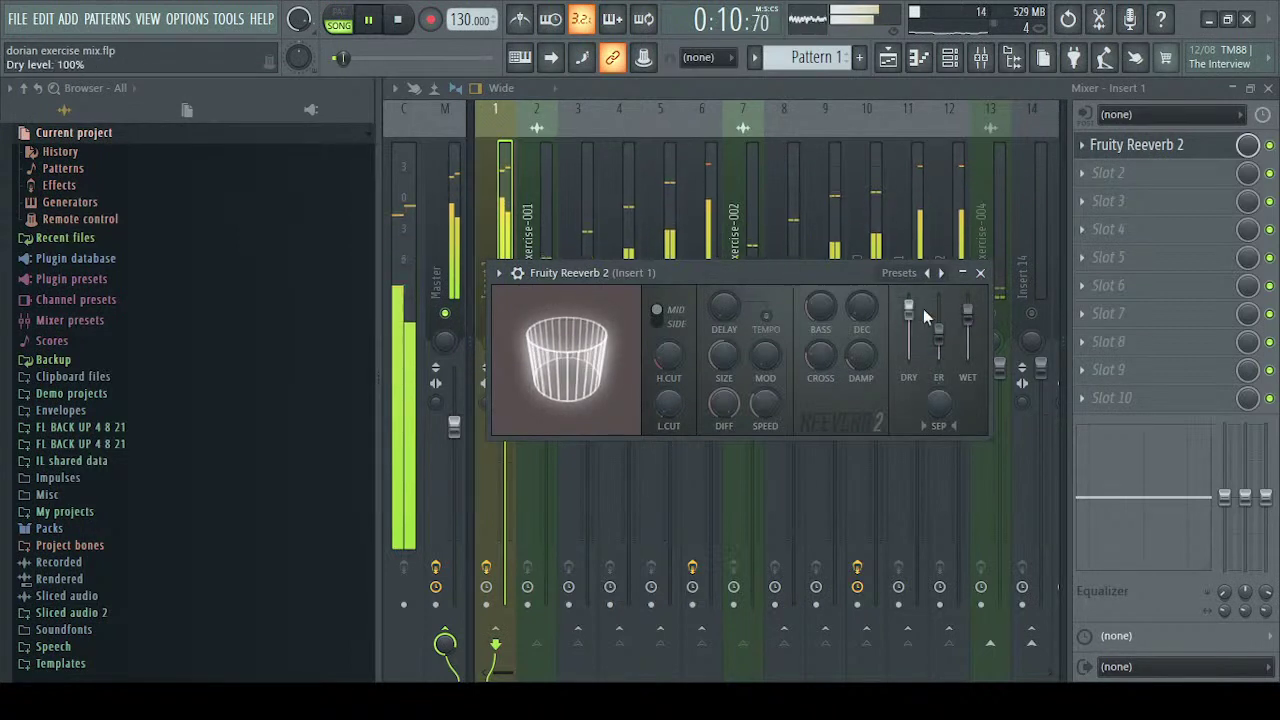
Adjust the decay of Insert 1's Fruity Reeverb 2, raise its low cut to about 585 Hz, and replay the mix from the start
drag(864, 313, 864, 298)
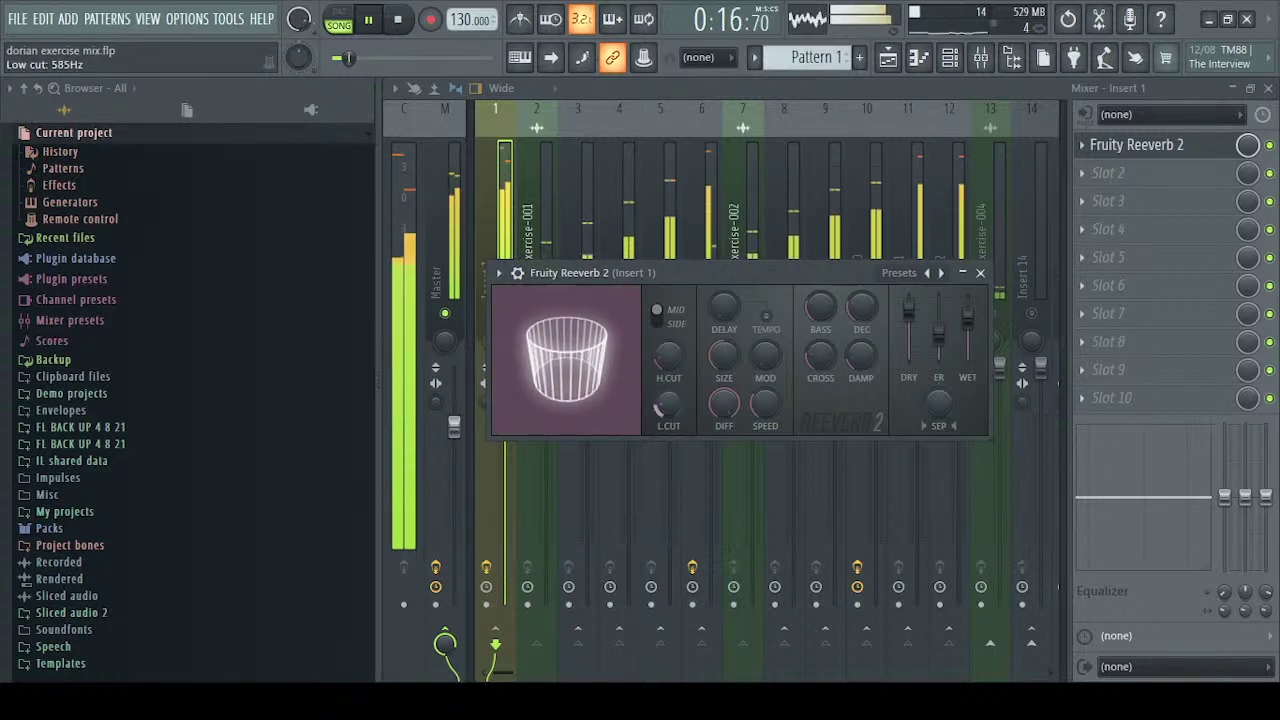
drag(659, 377, 659, 370)
drag(840, 346, 840, 339)
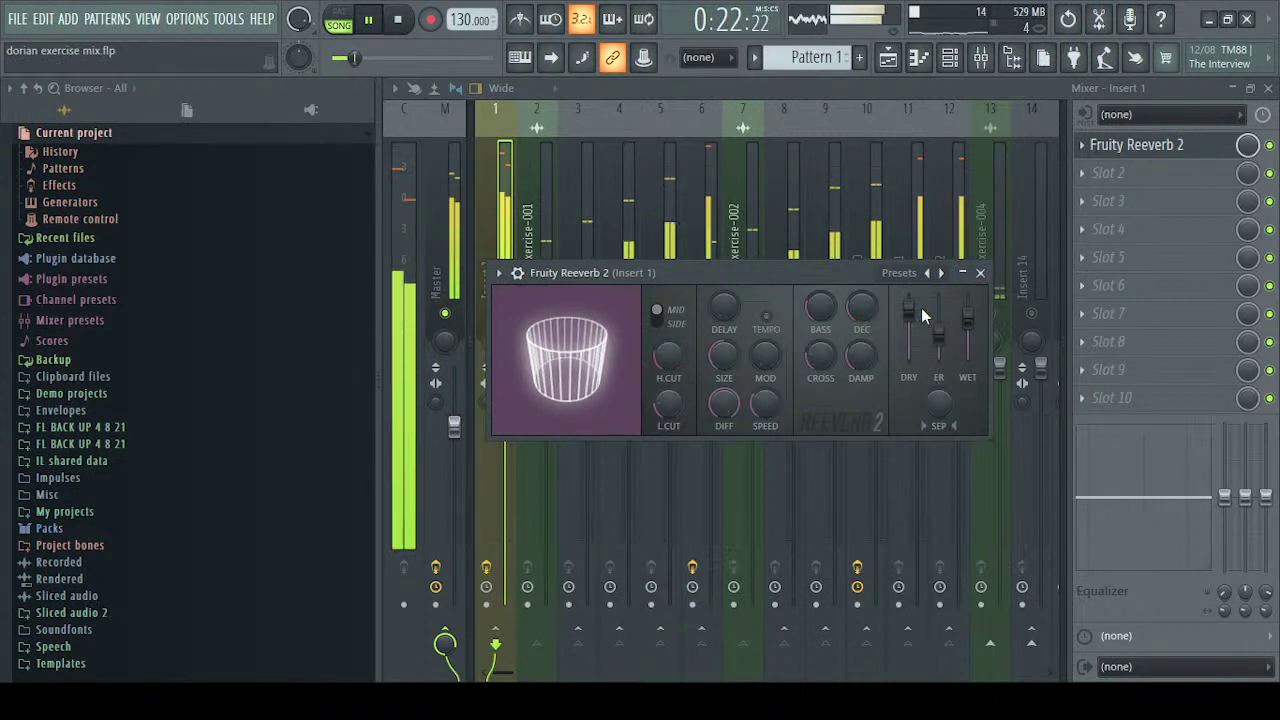
key(space)
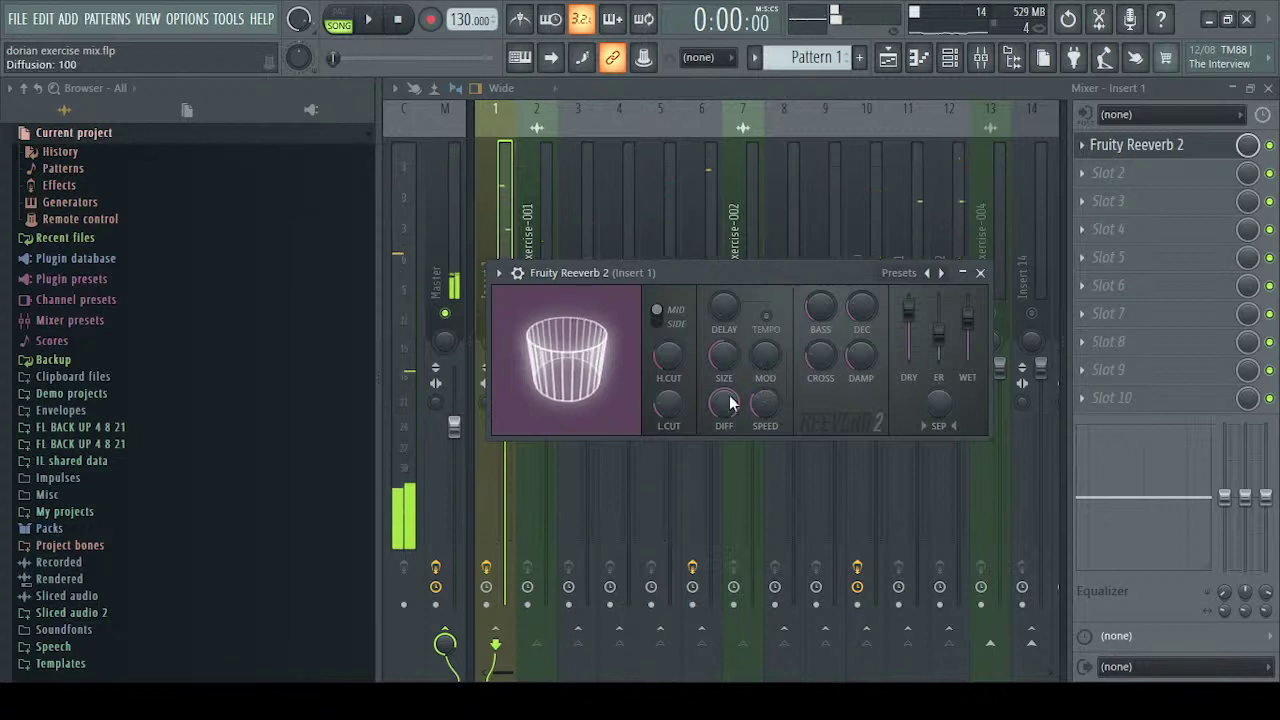
drag(788, 275, 826, 270)
key(space)
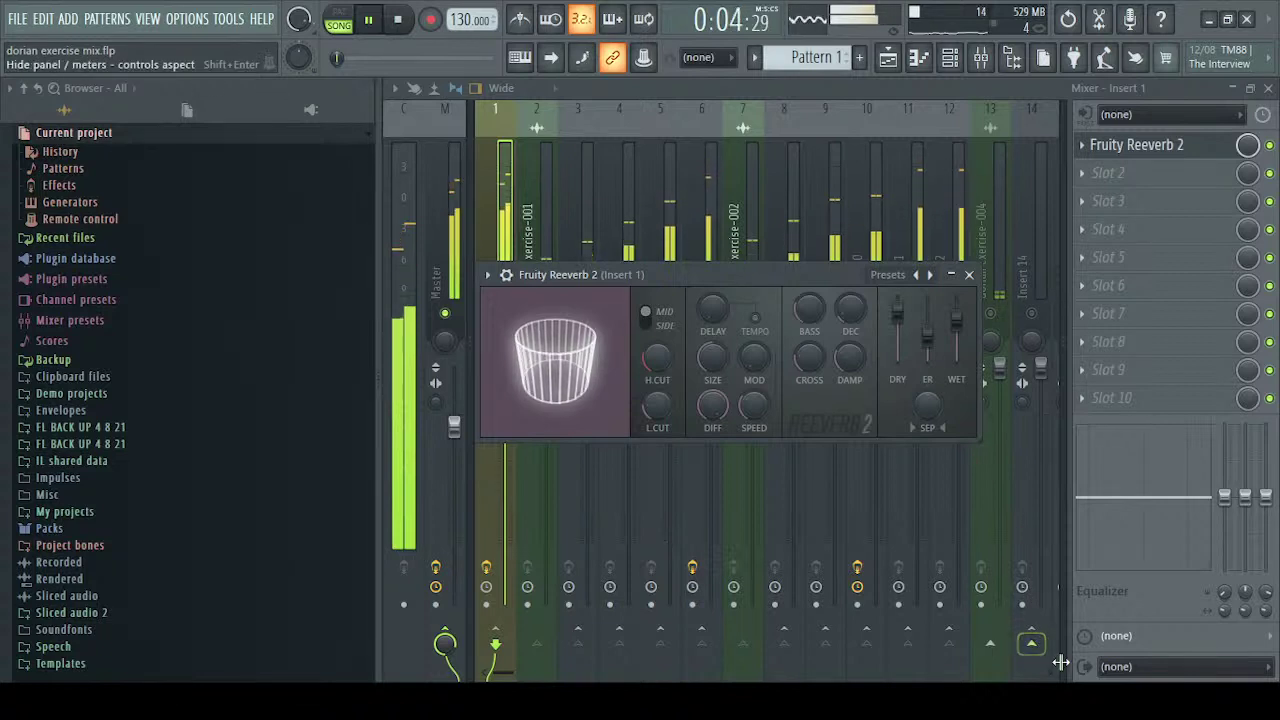
Try out the damping on Insert 1's Fruity Reeverb 2, settle on a slightly smaller room size, and close the reverb
drag(849, 357, 849, 380)
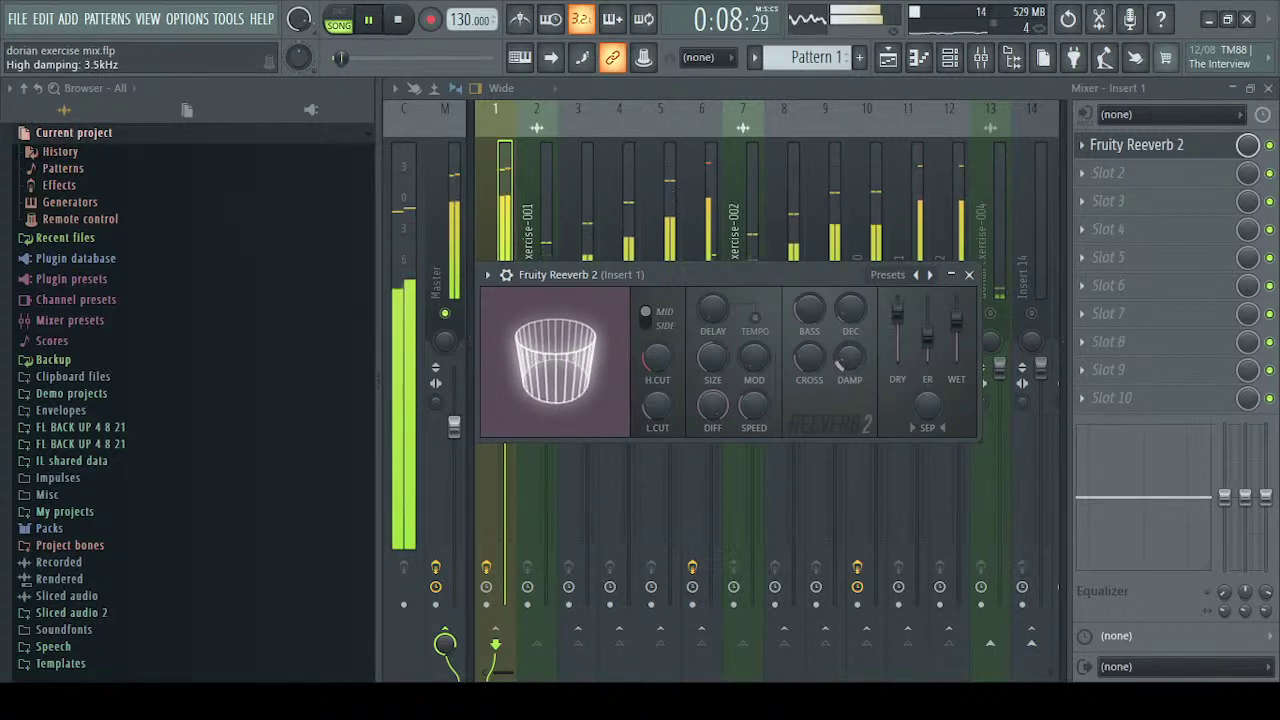
drag(659, 352, 714, 304)
drag(714, 352, 714, 408)
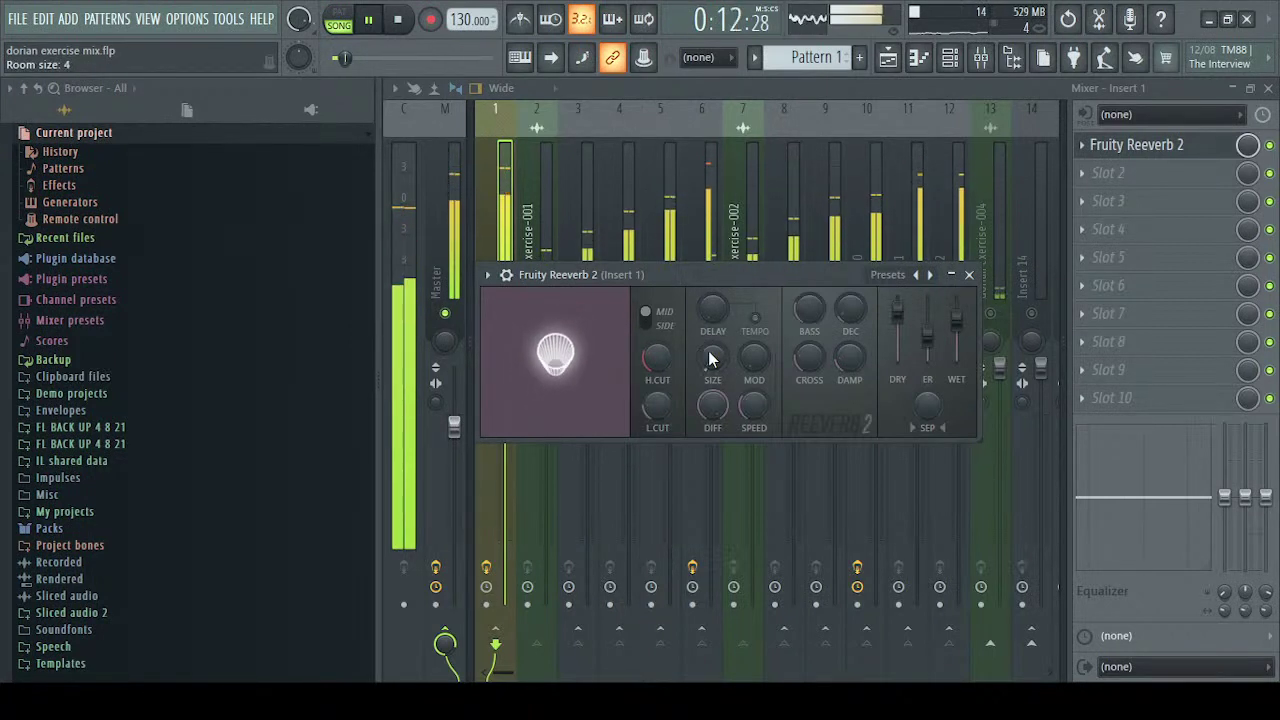
drag(709, 353, 709, 274)
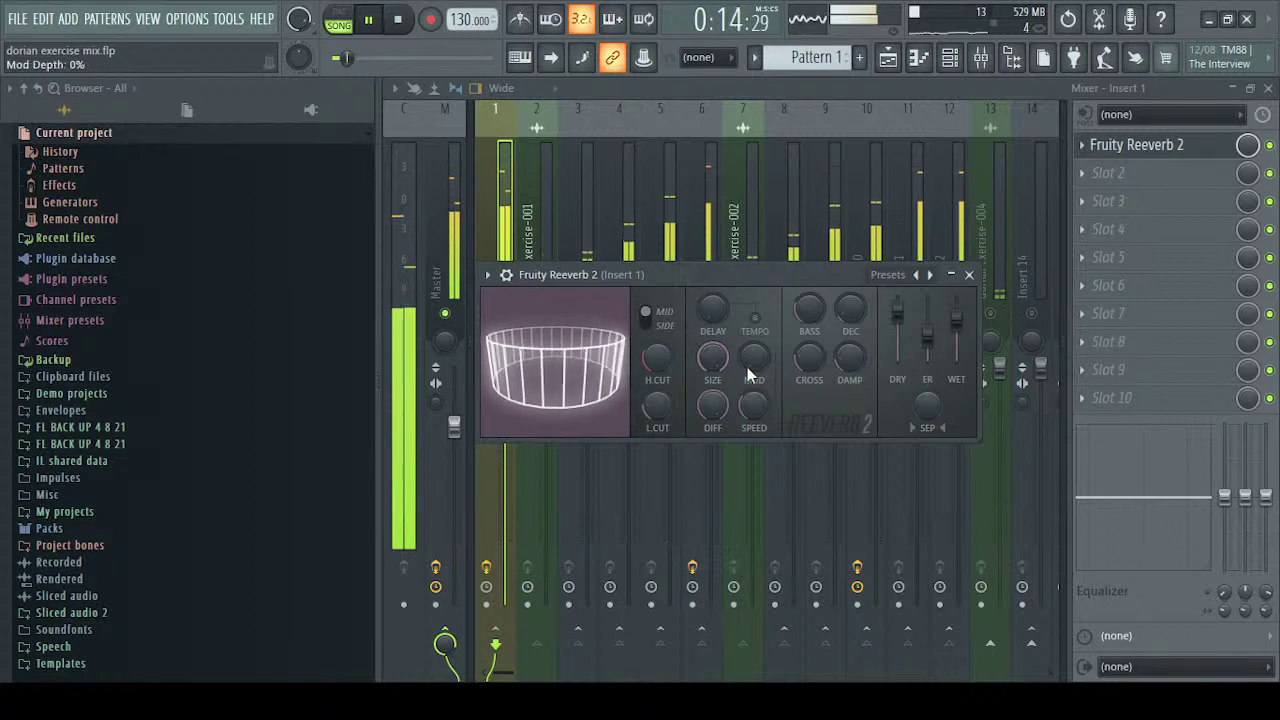
mouse_move(721, 363)
mouse_down()
mouse_move(721, 390)
mouse_move(714, 380)
mouse_up()
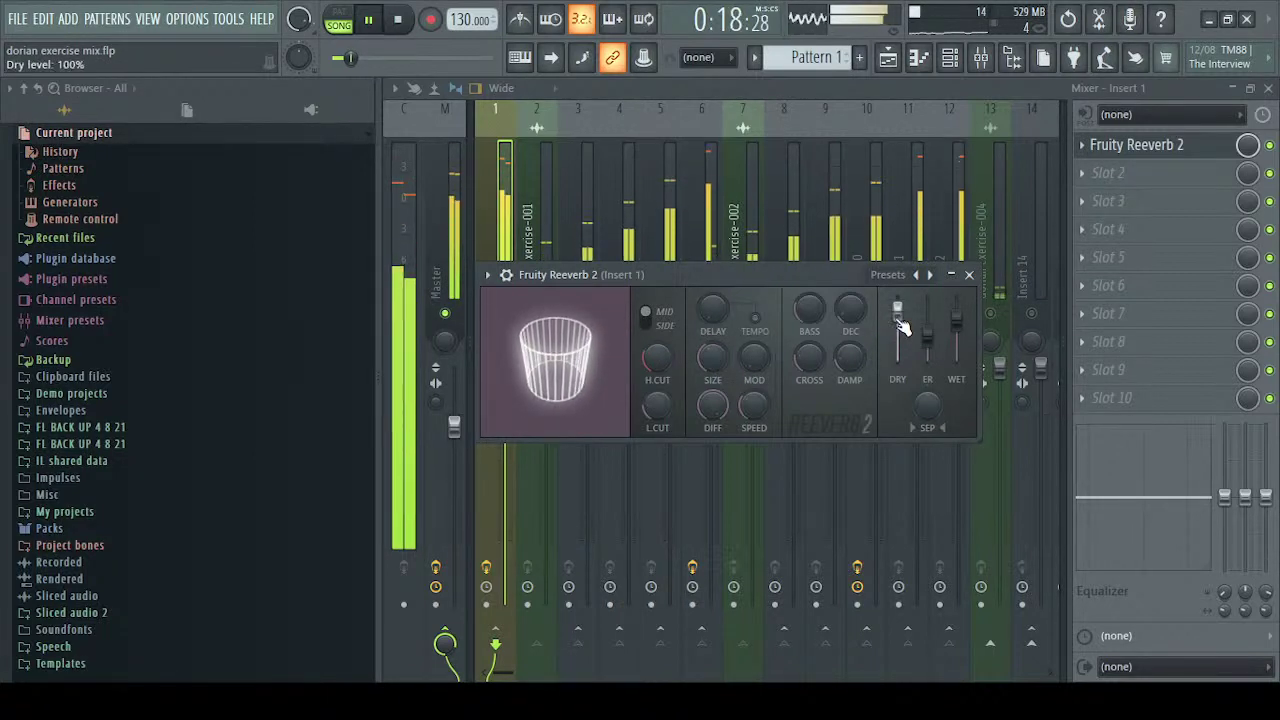
click(969, 275)
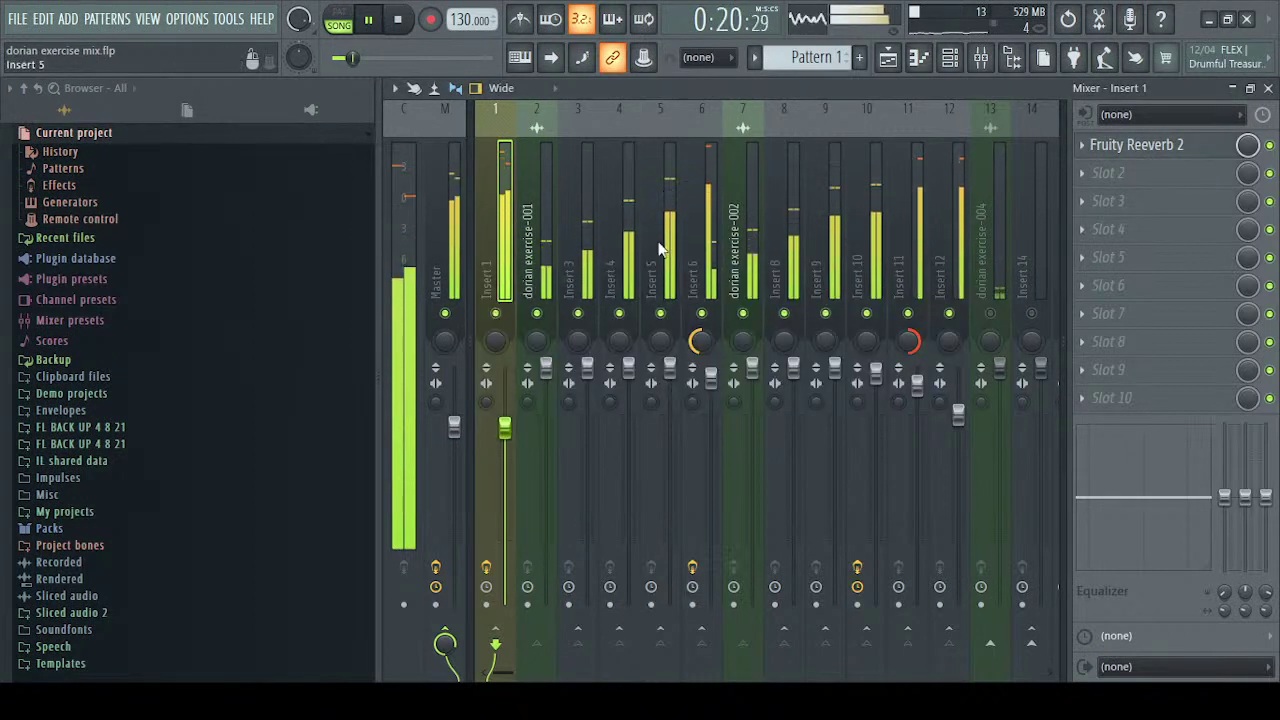
Lower the volumes of Insert 6 and Insert 11 and raise Insert 12 slightly while the mix plays
drag(710, 374, 710, 408)
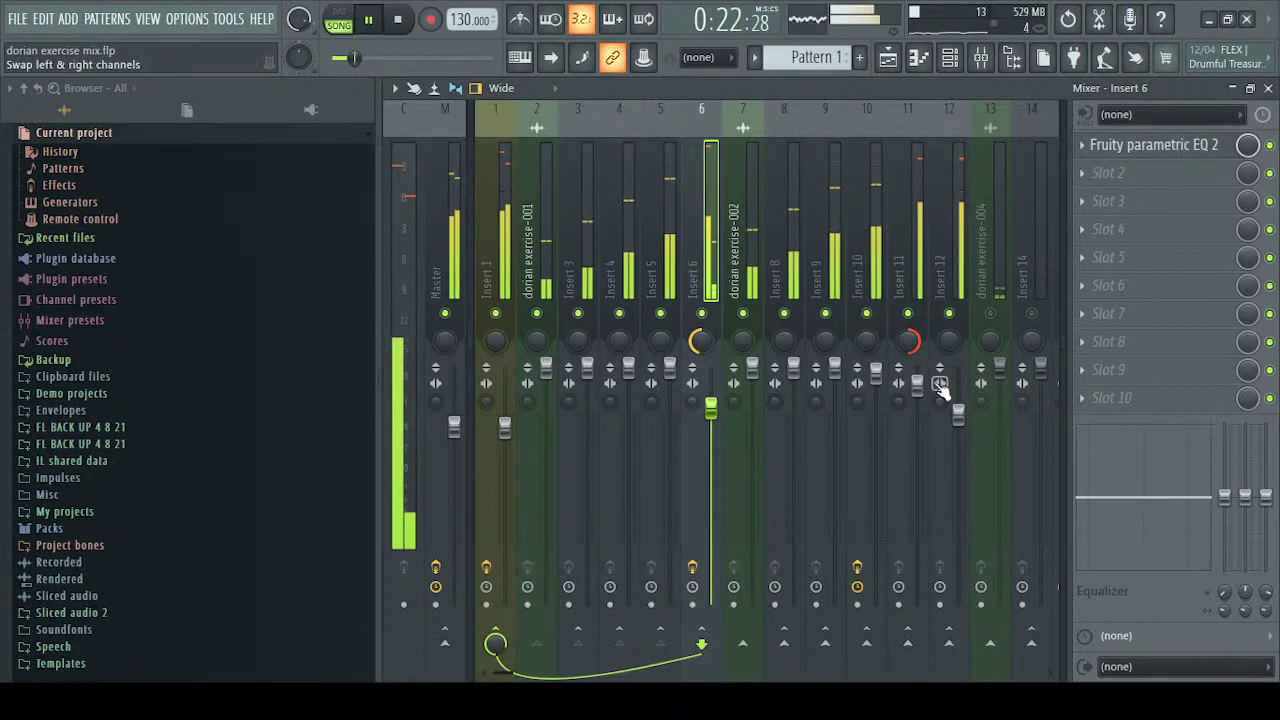
drag(918, 385, 918, 414)
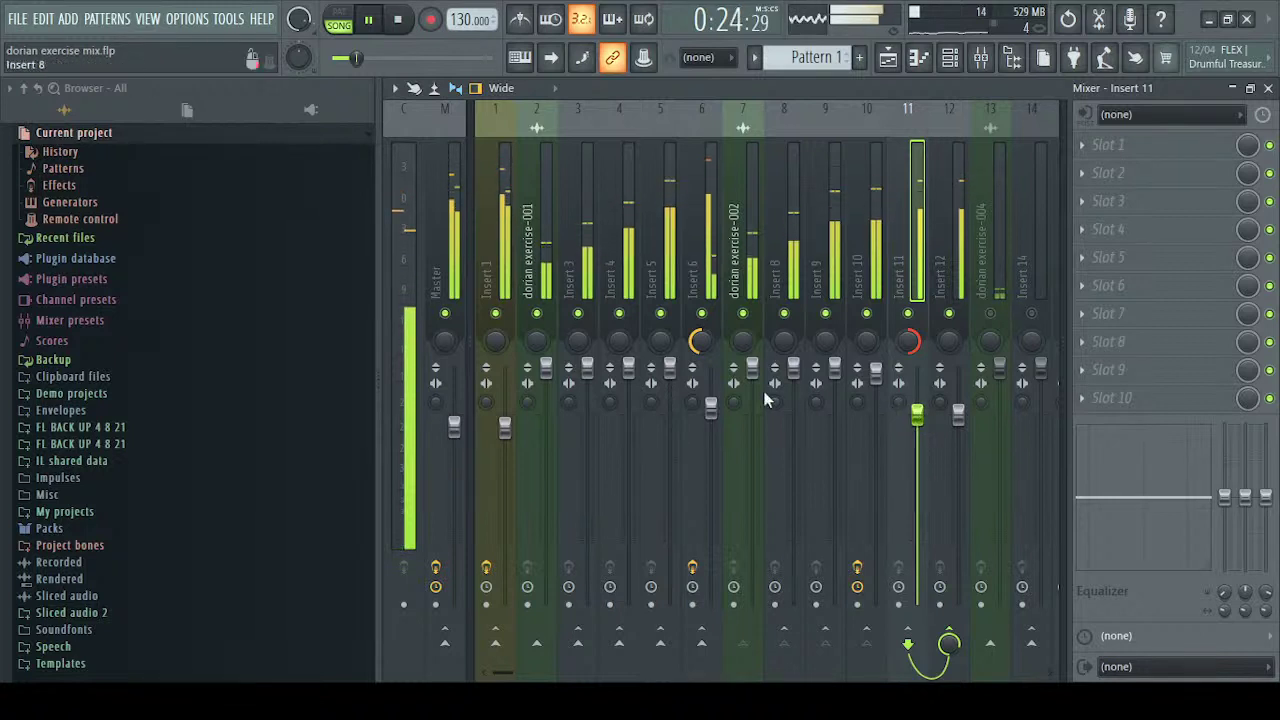
drag(711, 408, 711, 414)
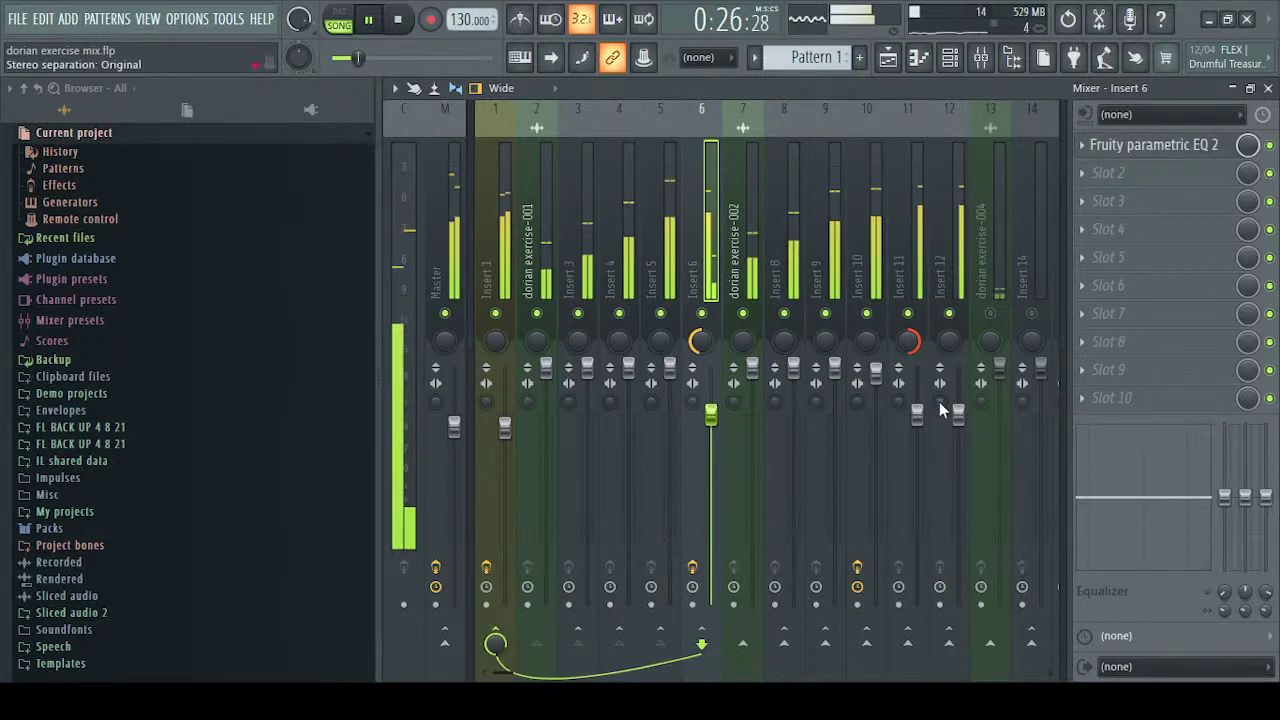
click(958, 414)
mouse_move(958, 414)
mouse_down()
mouse_move(958, 397)
mouse_move(960, 410)
mouse_up()
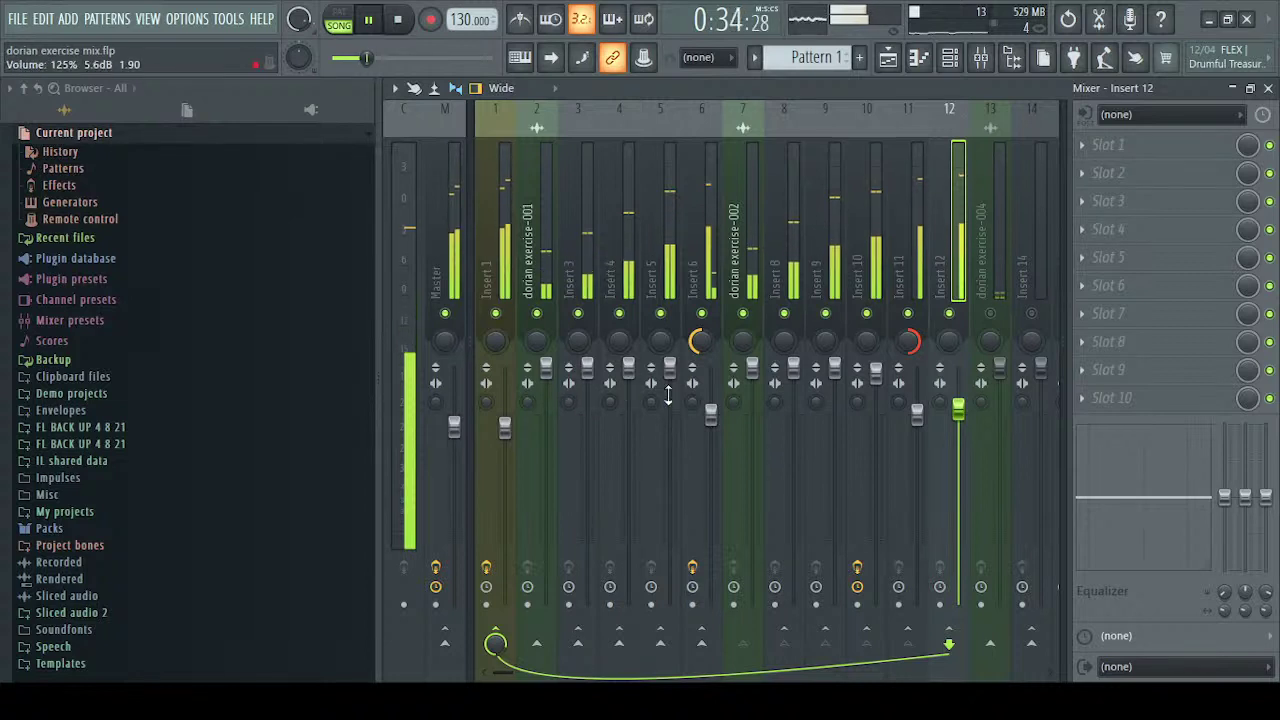
click(711, 413)
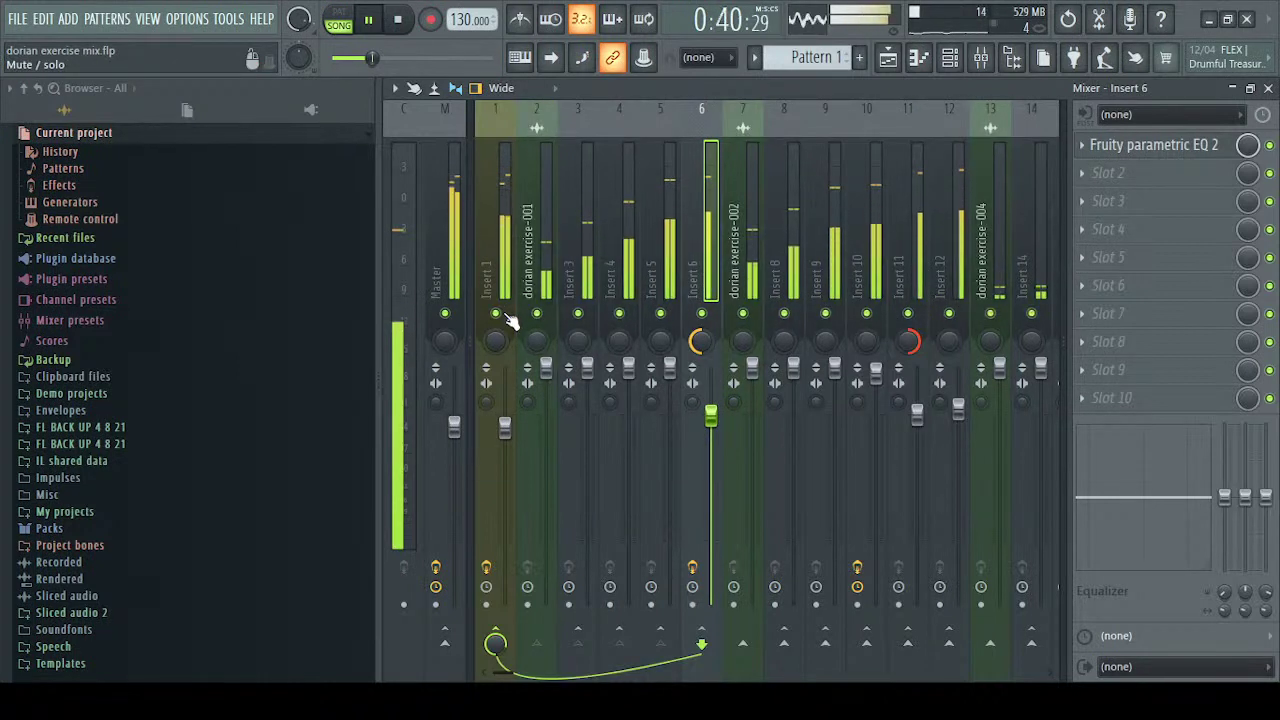
Lower Insert 27's volume to 74% with Insert 20 muted, and raise Insert 20 to 125% after unmuting it
scroll(589, 248, down, 5)
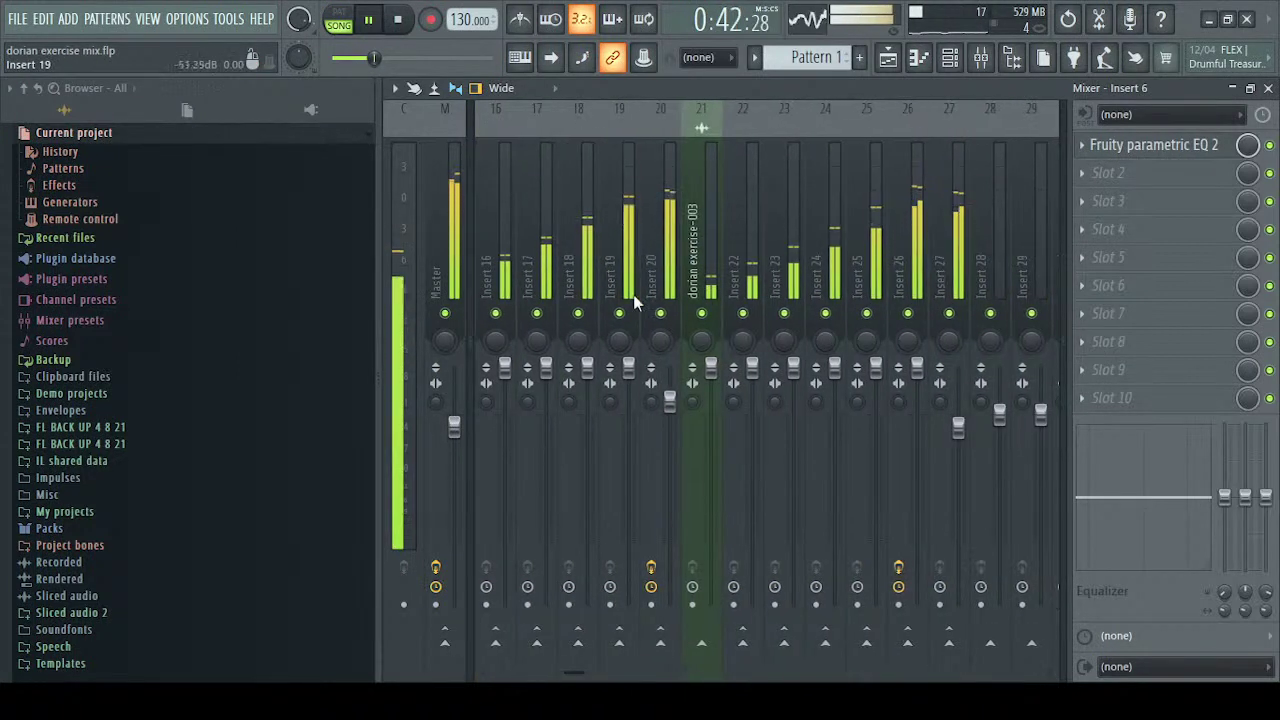
click(661, 314)
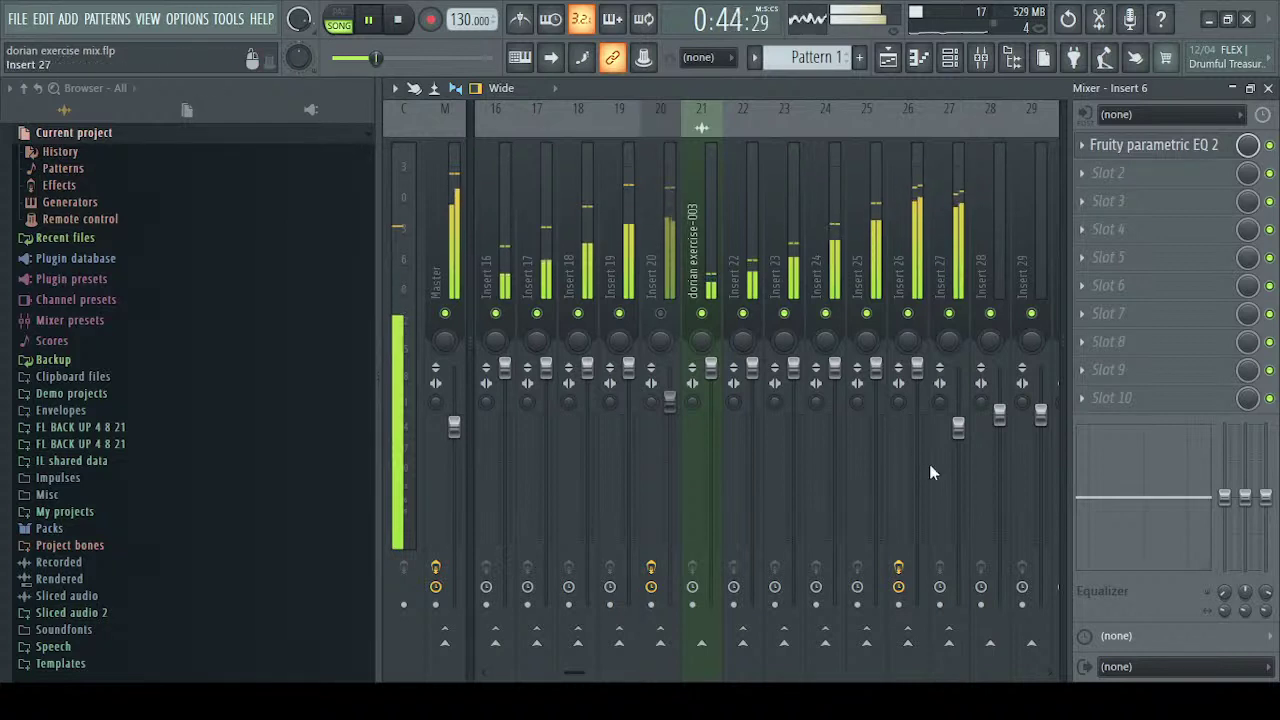
drag(964, 430, 964, 459)
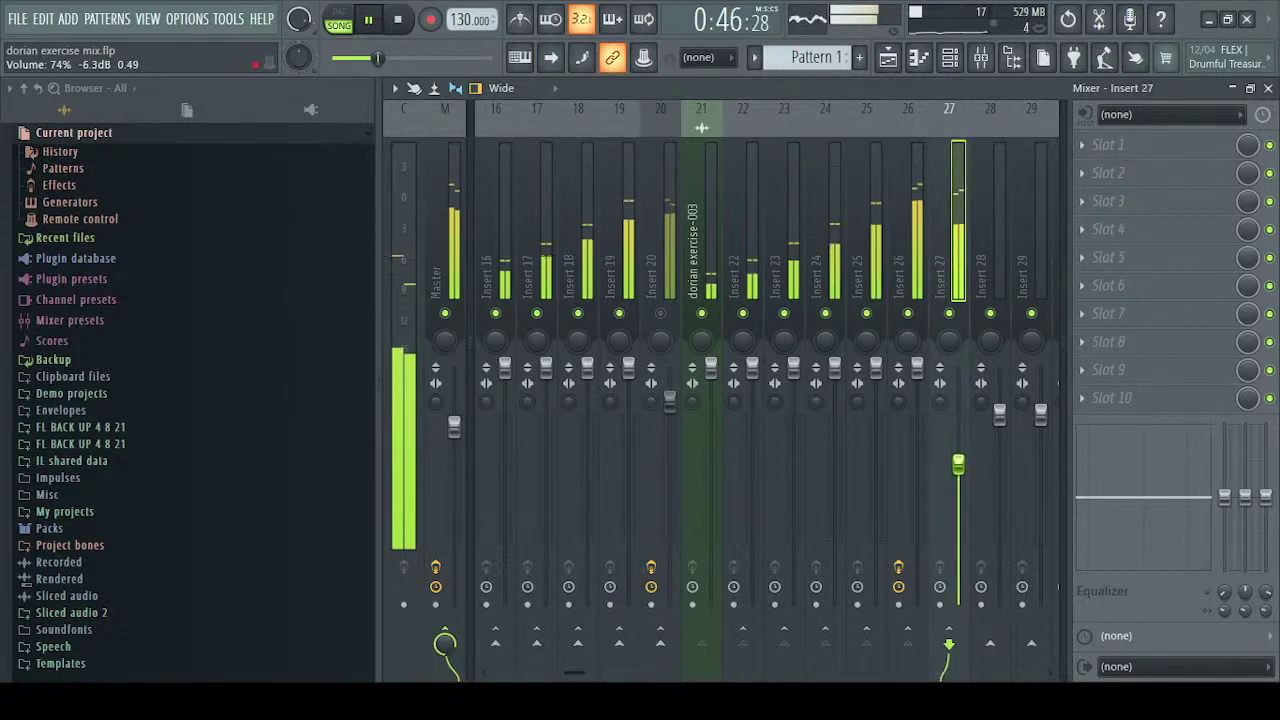
click(661, 314)
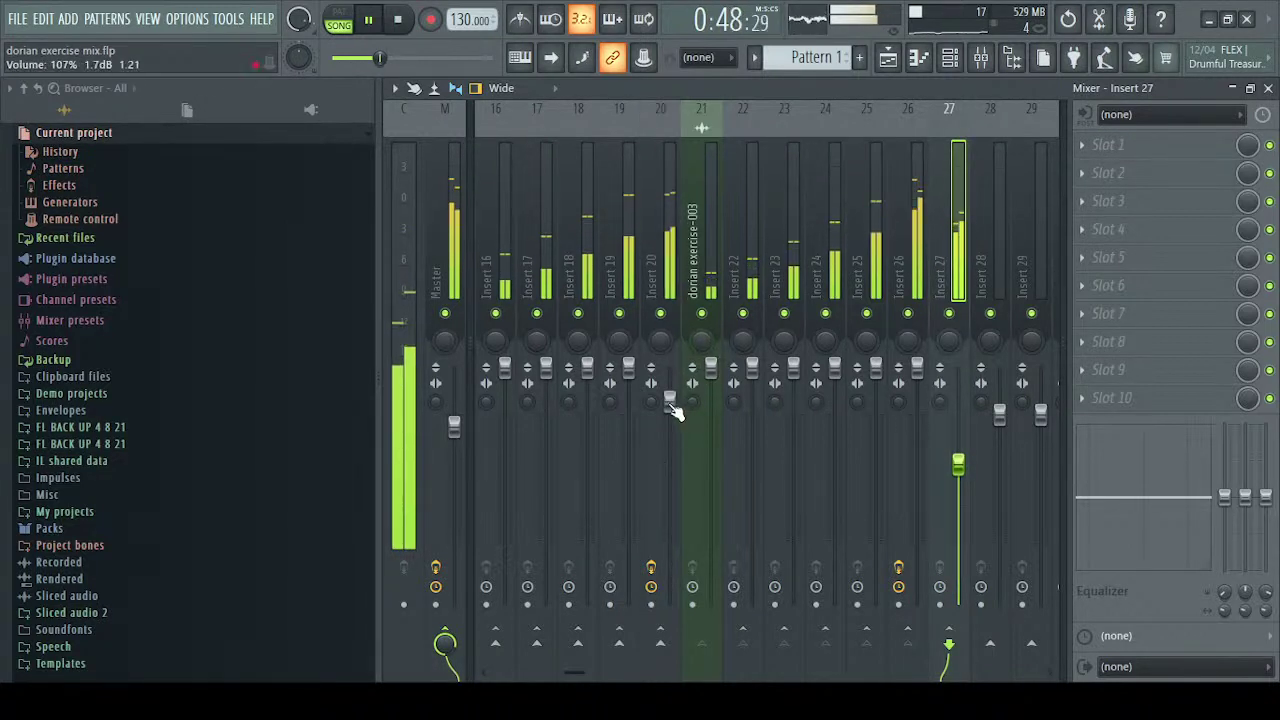
drag(670, 401, 670, 368)
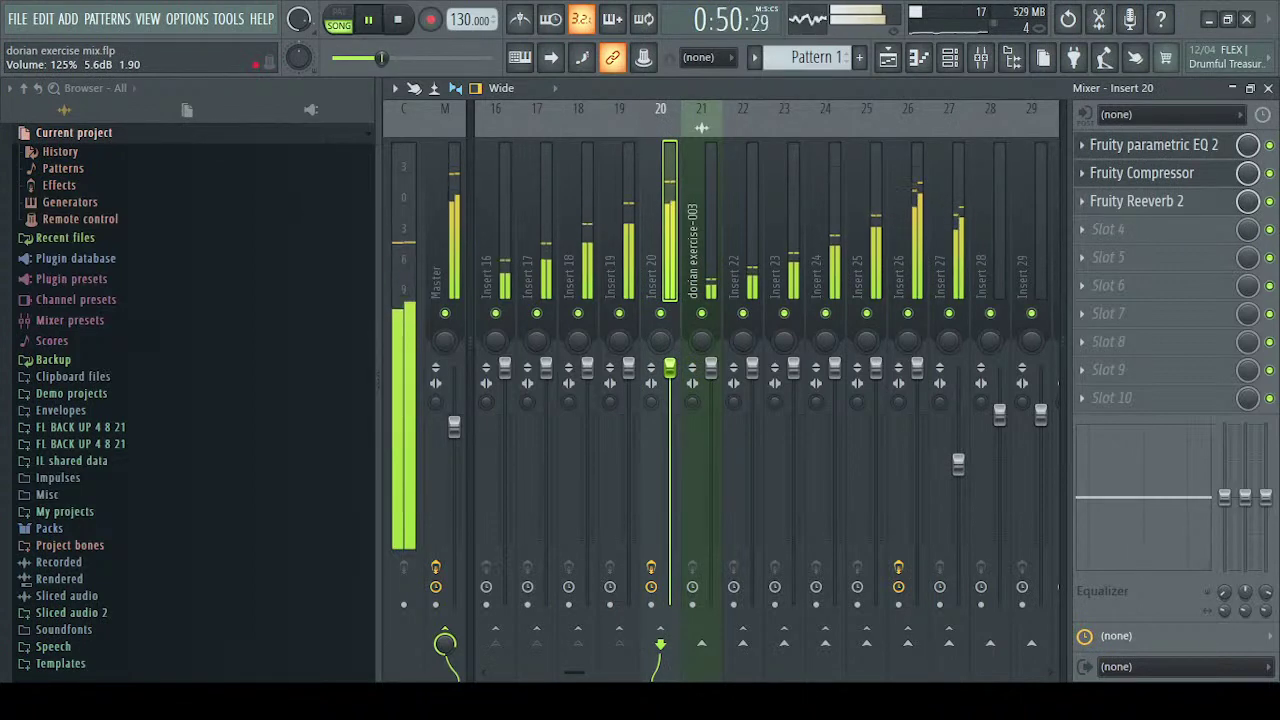
Load Fruity parametric EQ 2 in Insert 1's second slot and shift its band 3 slightly lower in frequency
scroll(630, 229, up, 3)
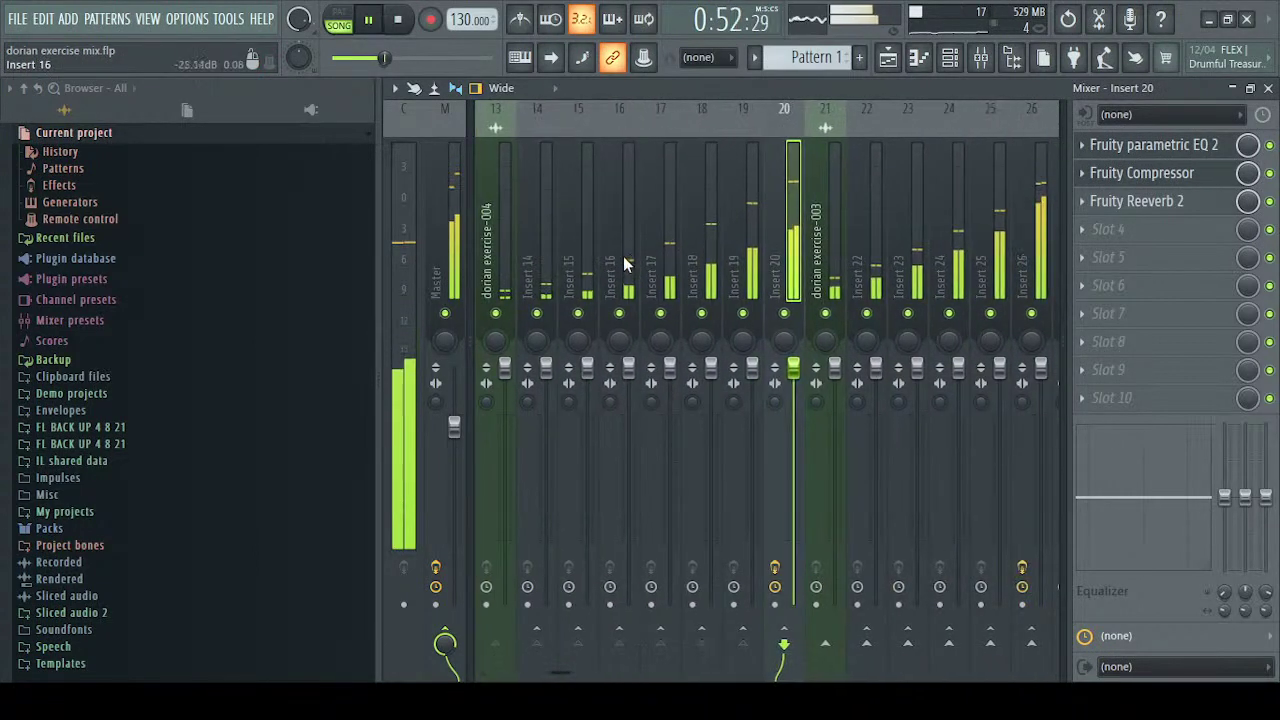
scroll(703, 262, down, 12)
scroll(703, 262, up, 1)
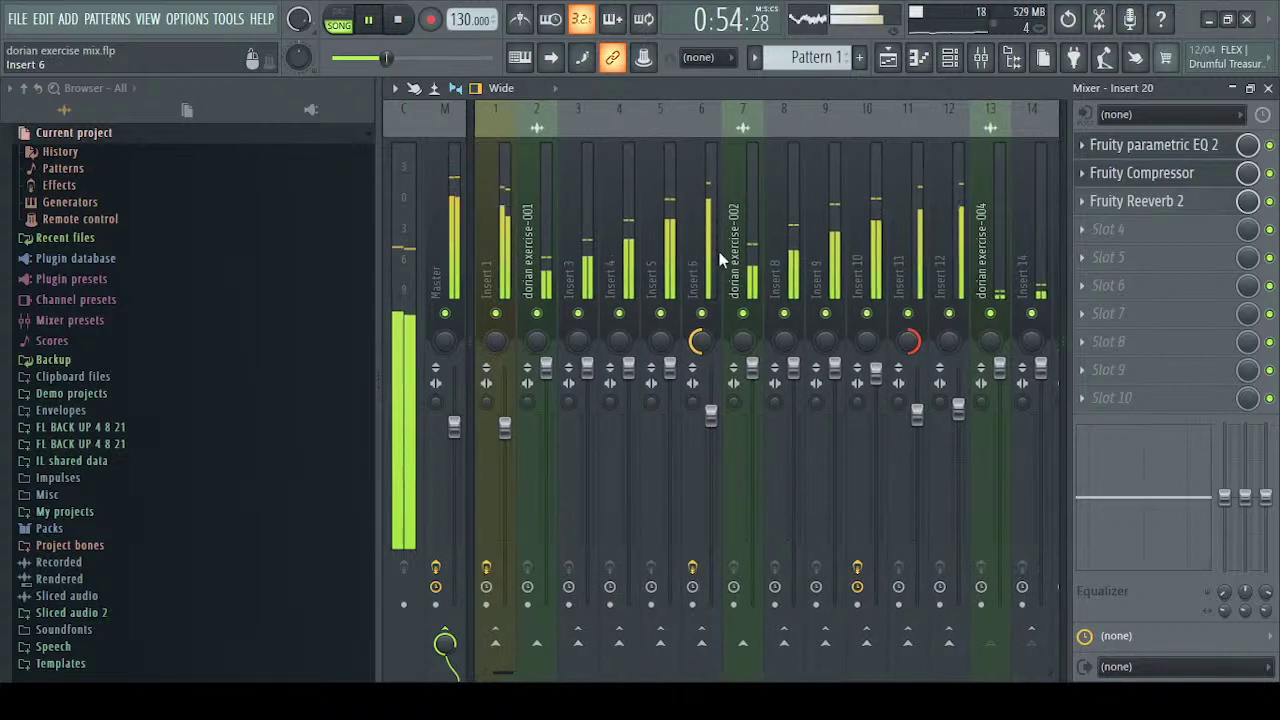
click(508, 232)
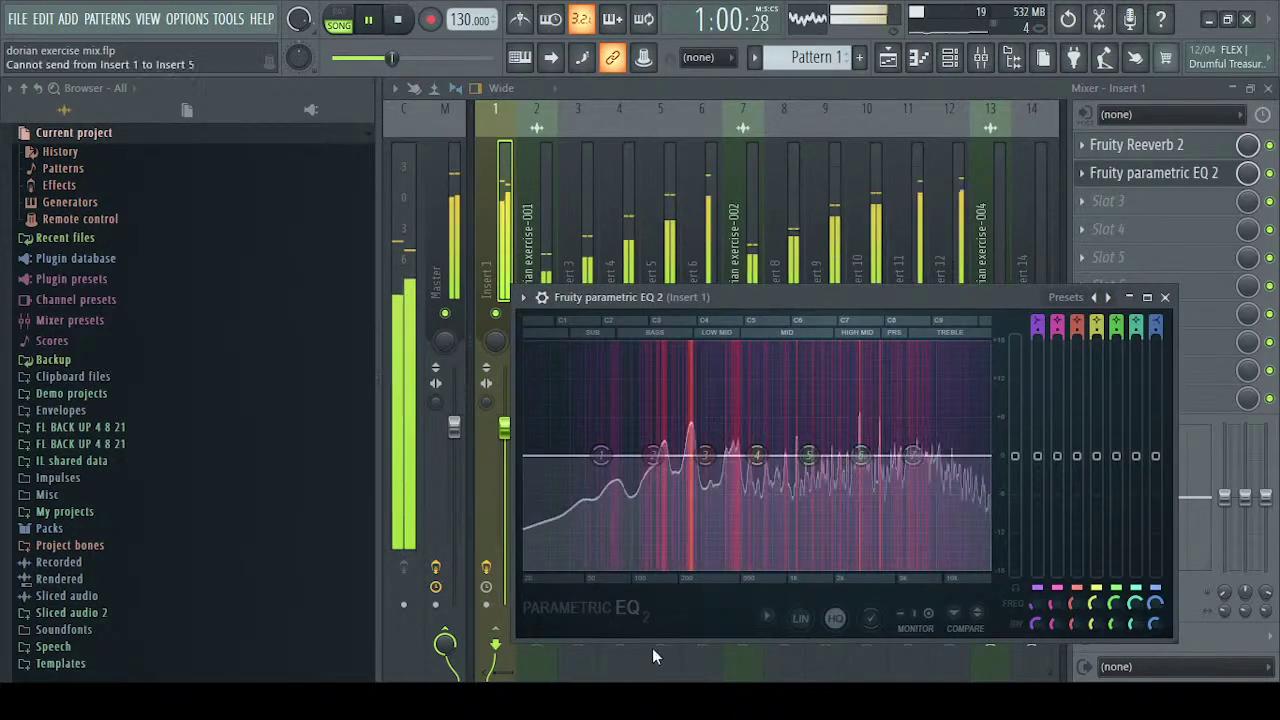
mouse_move(704, 455)
mouse_down()
mouse_move(806, 374)
mouse_move(826, 393)
mouse_move(883, 366)
mouse_move(920, 386)
mouse_move(791, 493)
mouse_move(674, 434)
mouse_move(674, 403)
mouse_move(644, 367)
mouse_move(646, 380)
mouse_move(714, 400)
mouse_move(693, 455)
mouse_up()
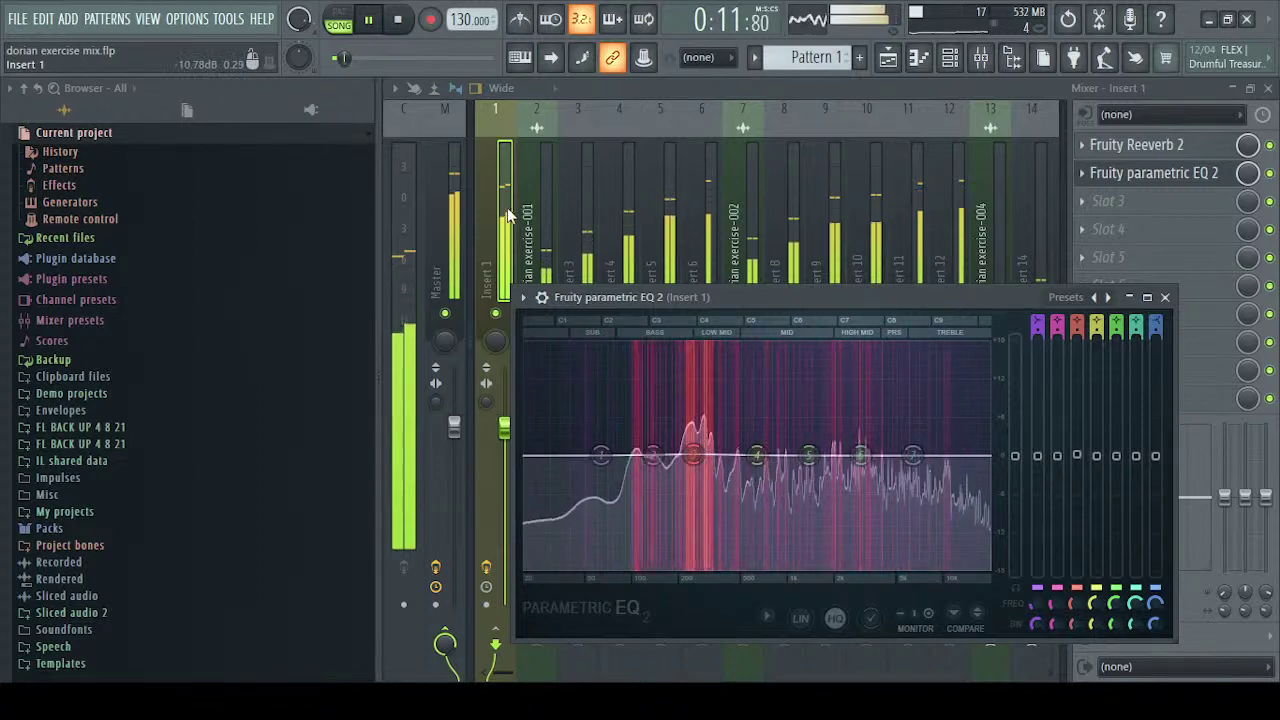
Add a Fruity Compressor to the master's first slot with threshold -11.6 dB, ratio 5.1:1, gain 5.4 dB and Soft type
click(449, 209)
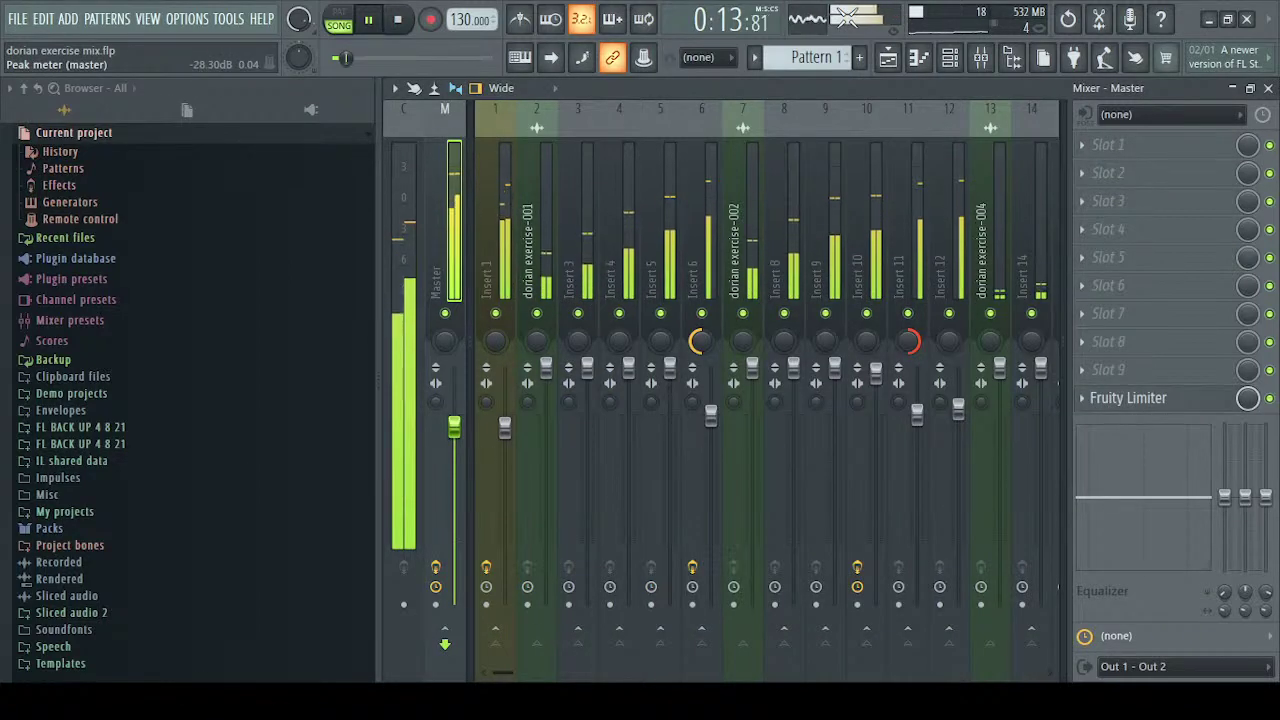
click(1097, 143)
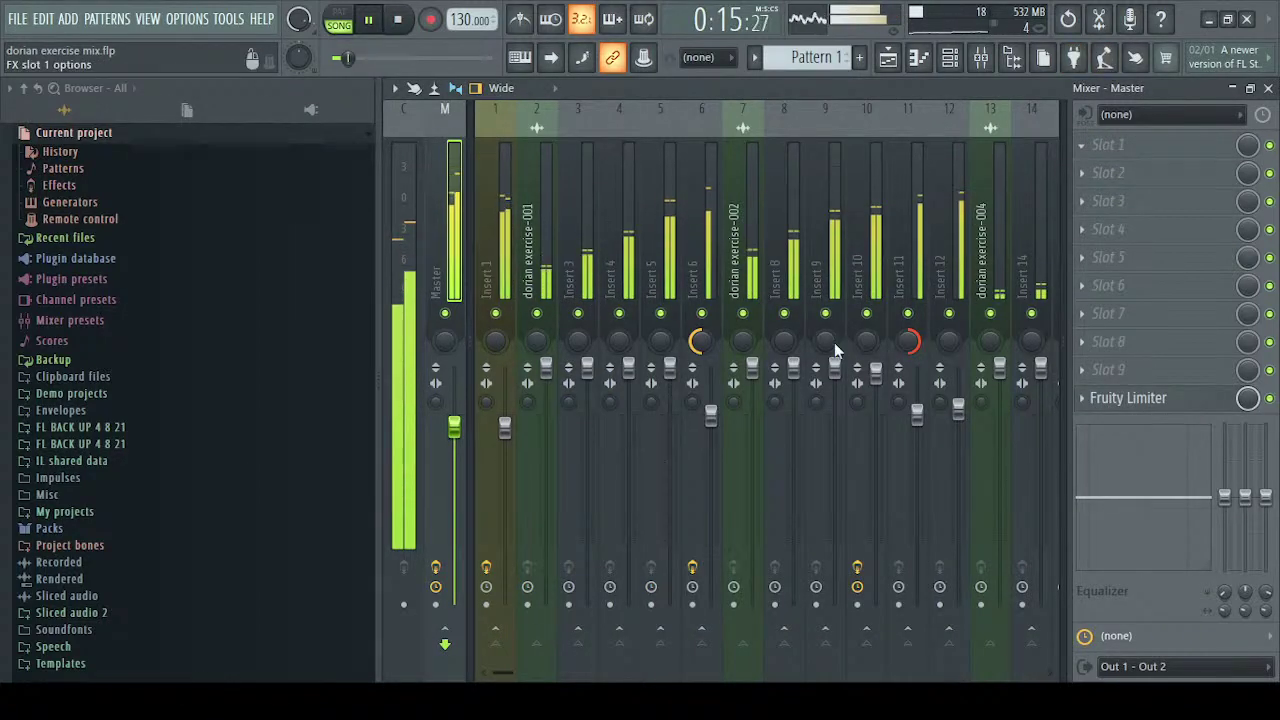
click(713, 391)
drag(787, 283, 787, 250)
drag(472, 262, 472, 290)
drag(622, 266, 622, 232)
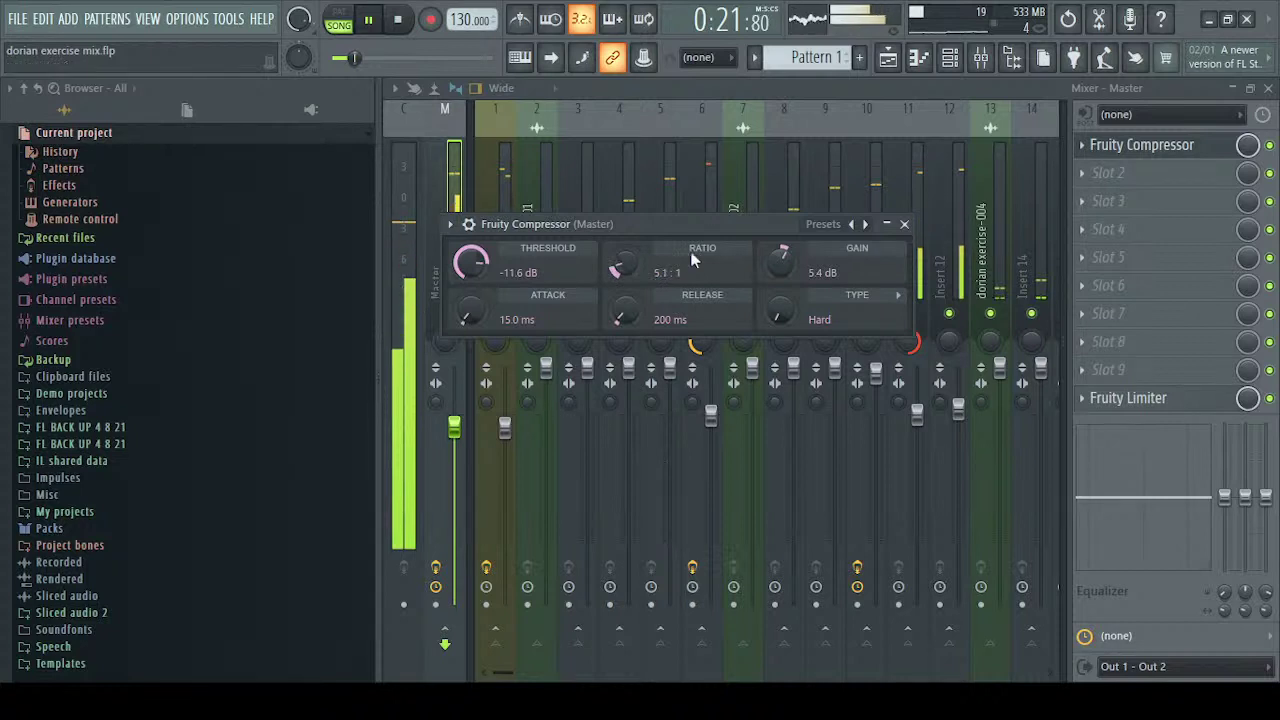
key(space)
drag(797, 311, 797, 290)
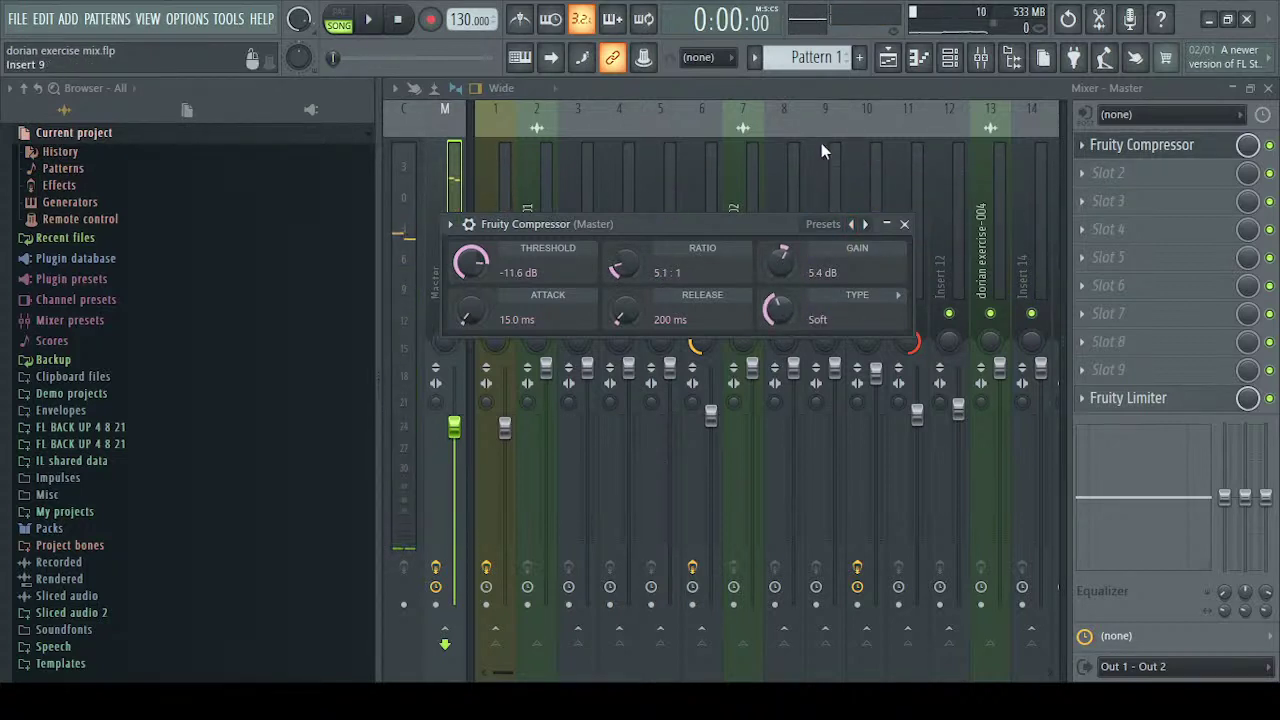
click(904, 224)
Review the chained inserts across the whole mixer and select Insert 20 to see its effects
scroll(767, 225, right, 3)
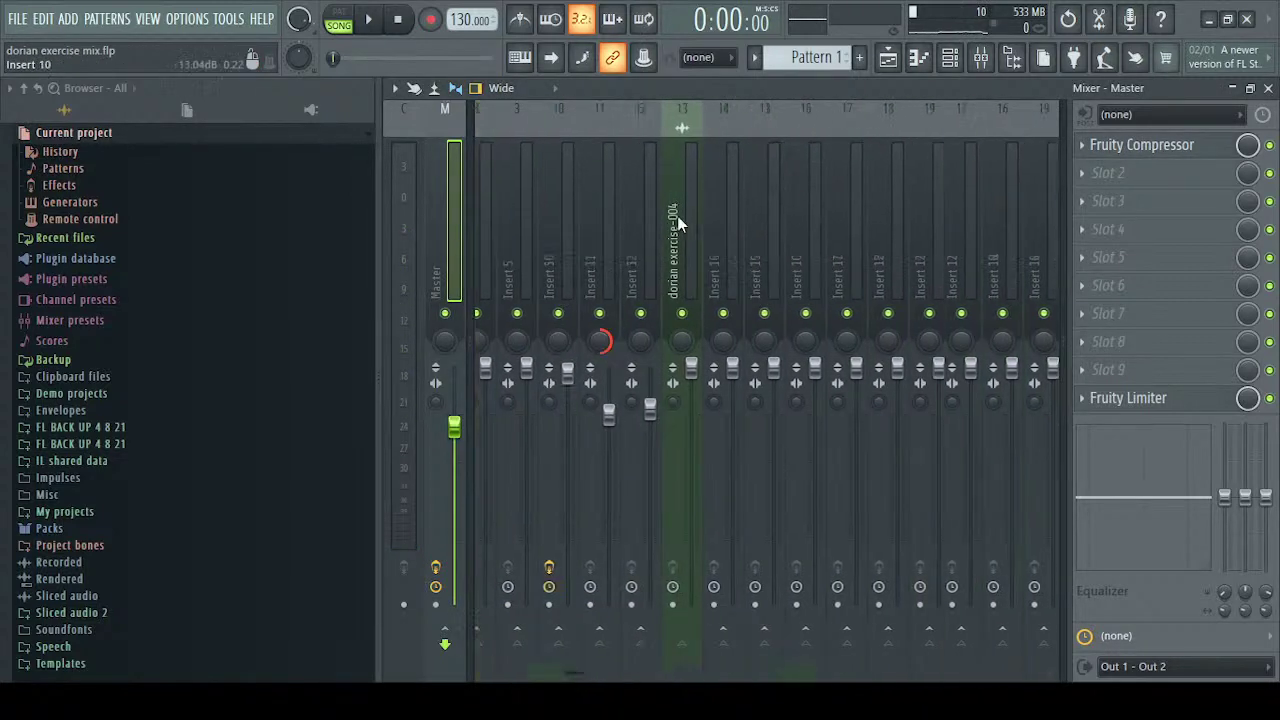
scroll(676, 216, right, 6)
scroll(625, 218, left, 7)
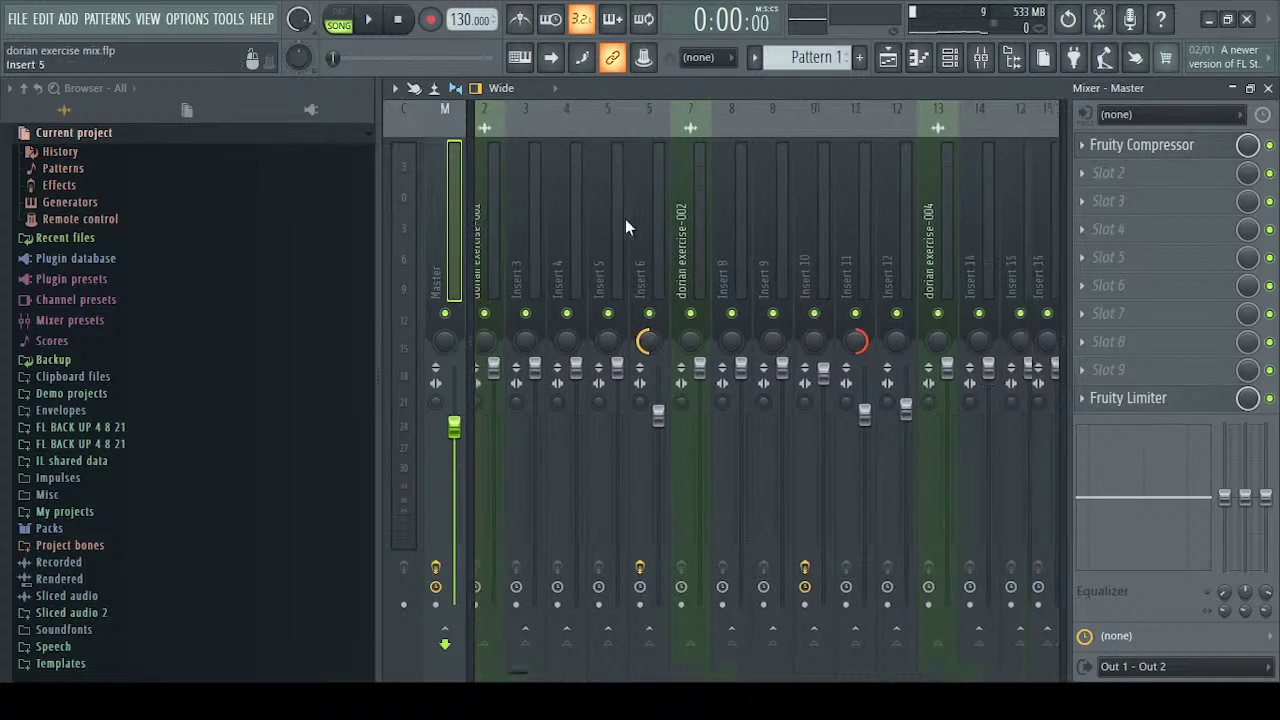
scroll(615, 213, right, 6)
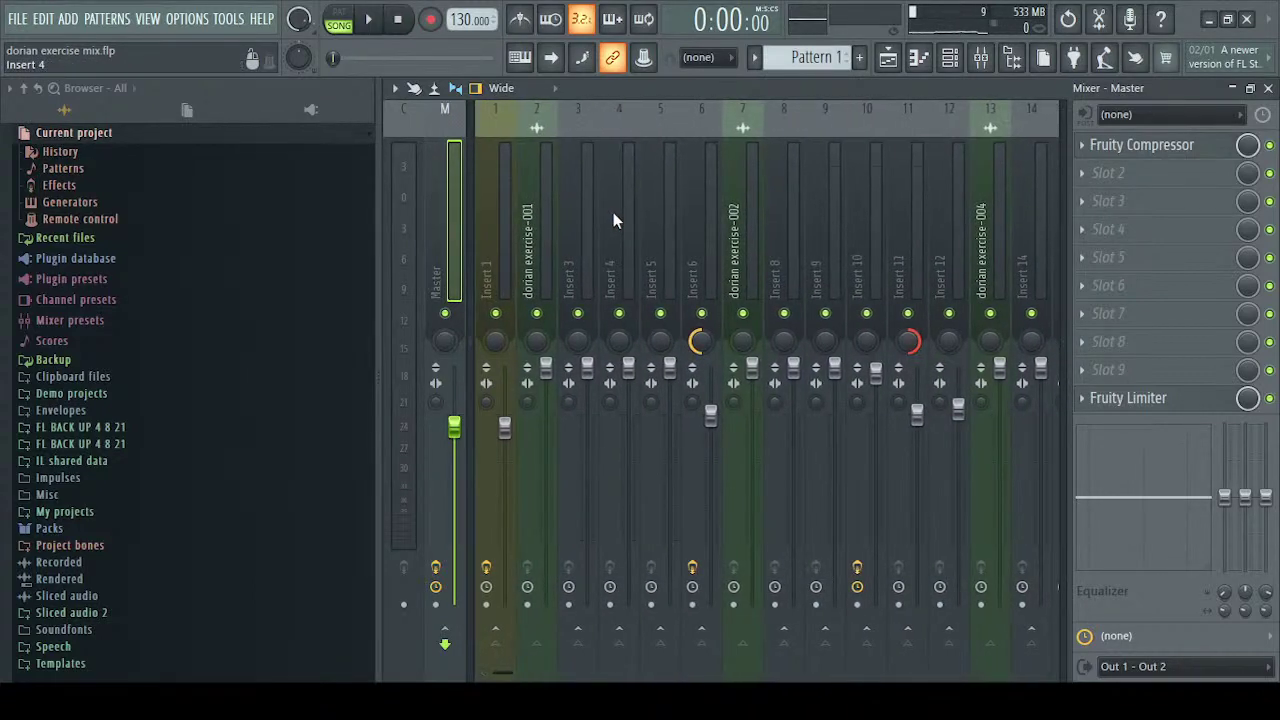
click(832, 200)
drag(833, 197, 769, 237)
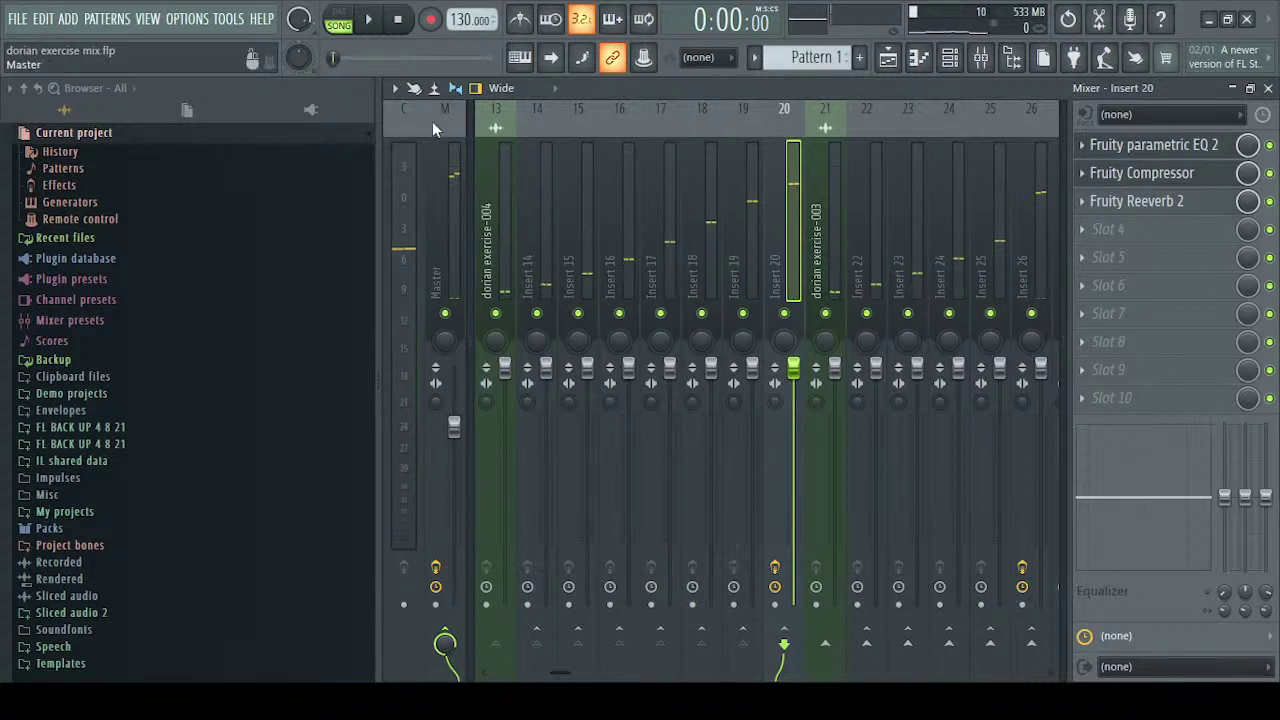
scroll(580, 152, left, 6)
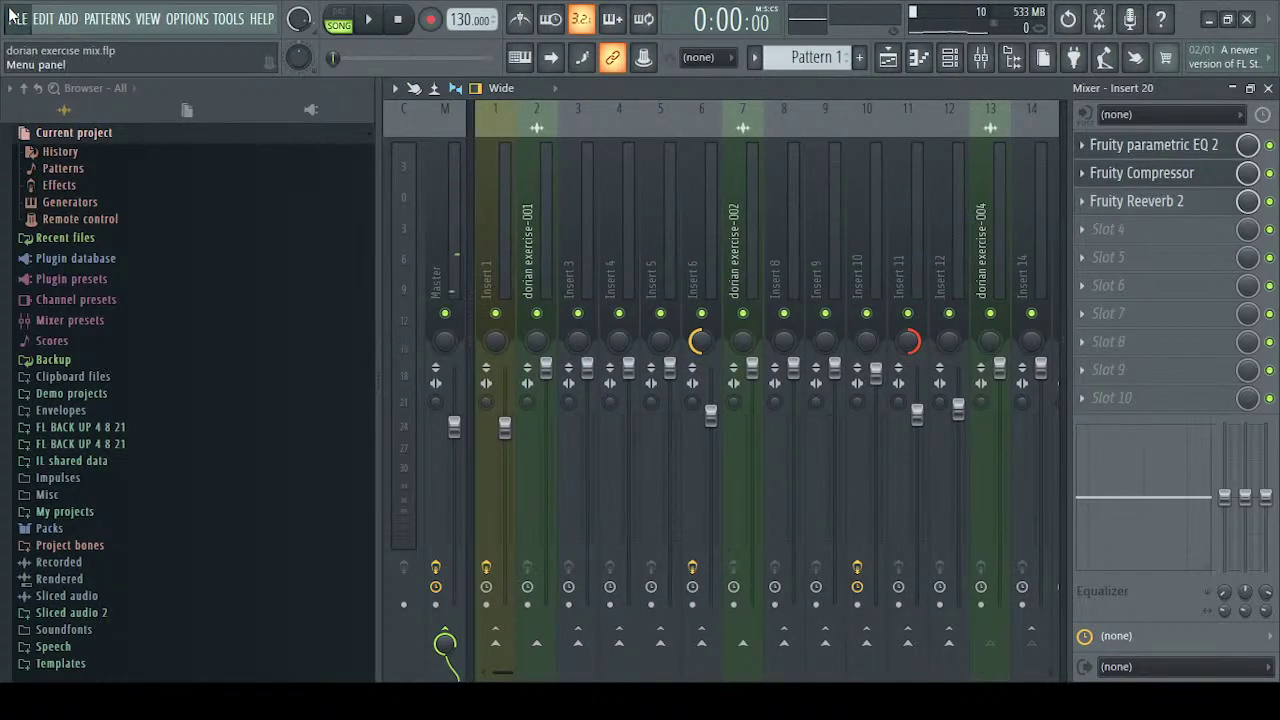
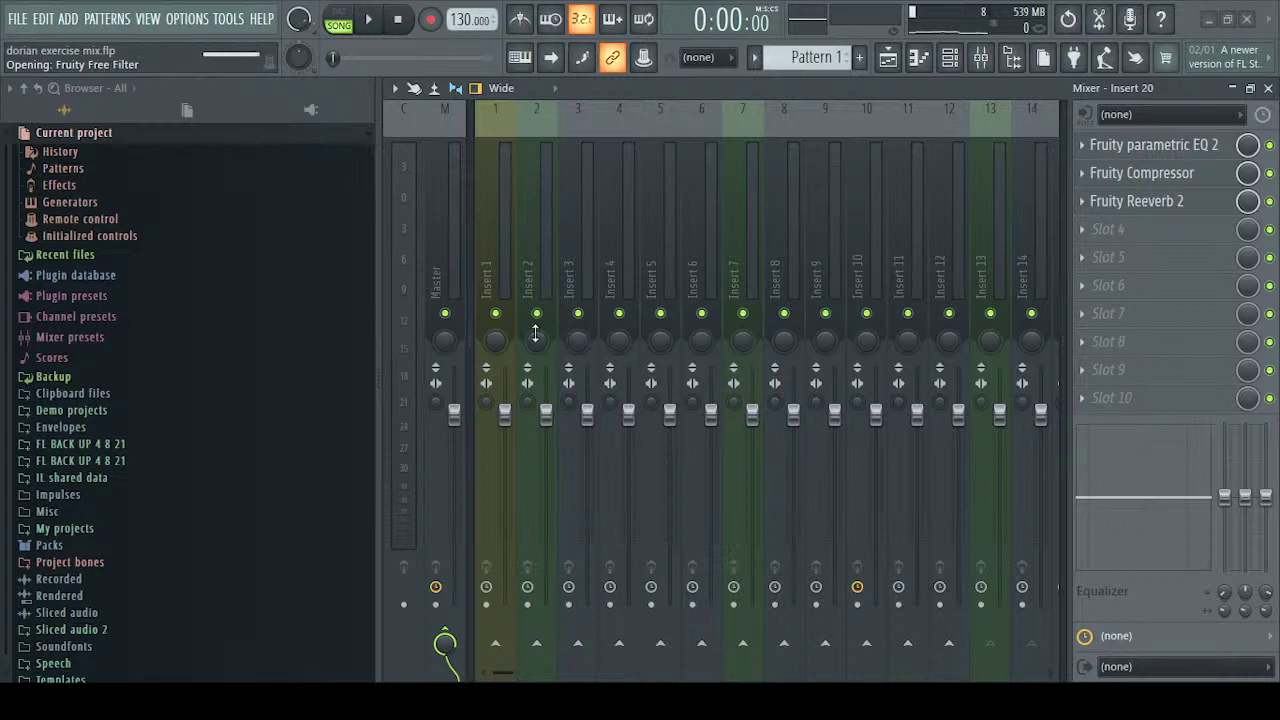
Play the start of the 10000 thousand reasons fingerstyle project and view its playlist
key(space)
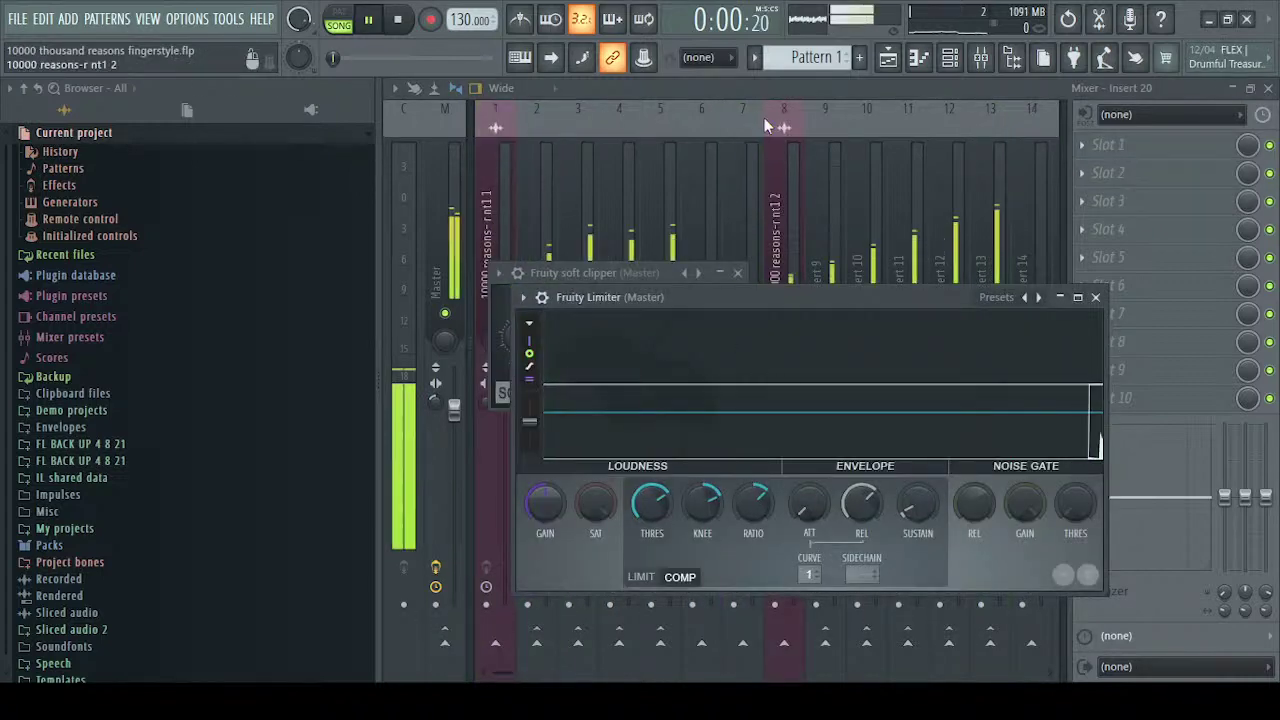
click(887, 58)
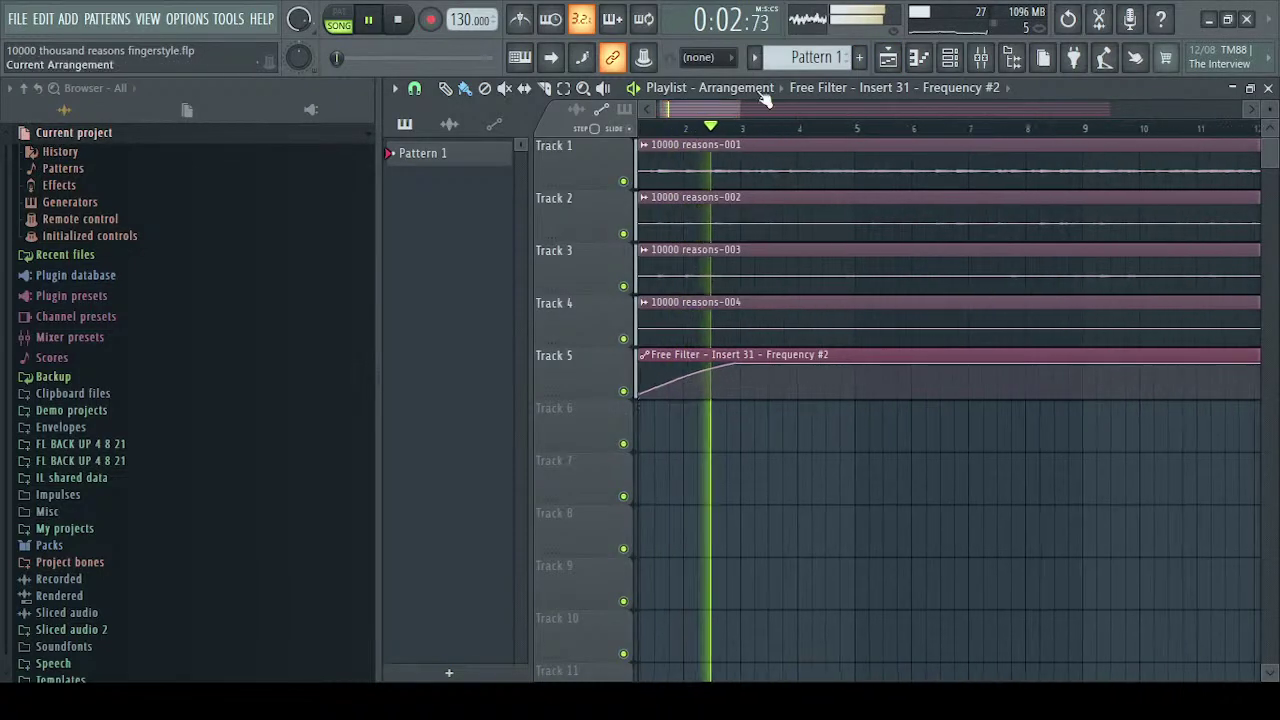
key(space)
Examine the Insert 31 filter frequency automation on Track 5 from start to end, and list the project's automation clips
scroll(701, 105, up, 3)
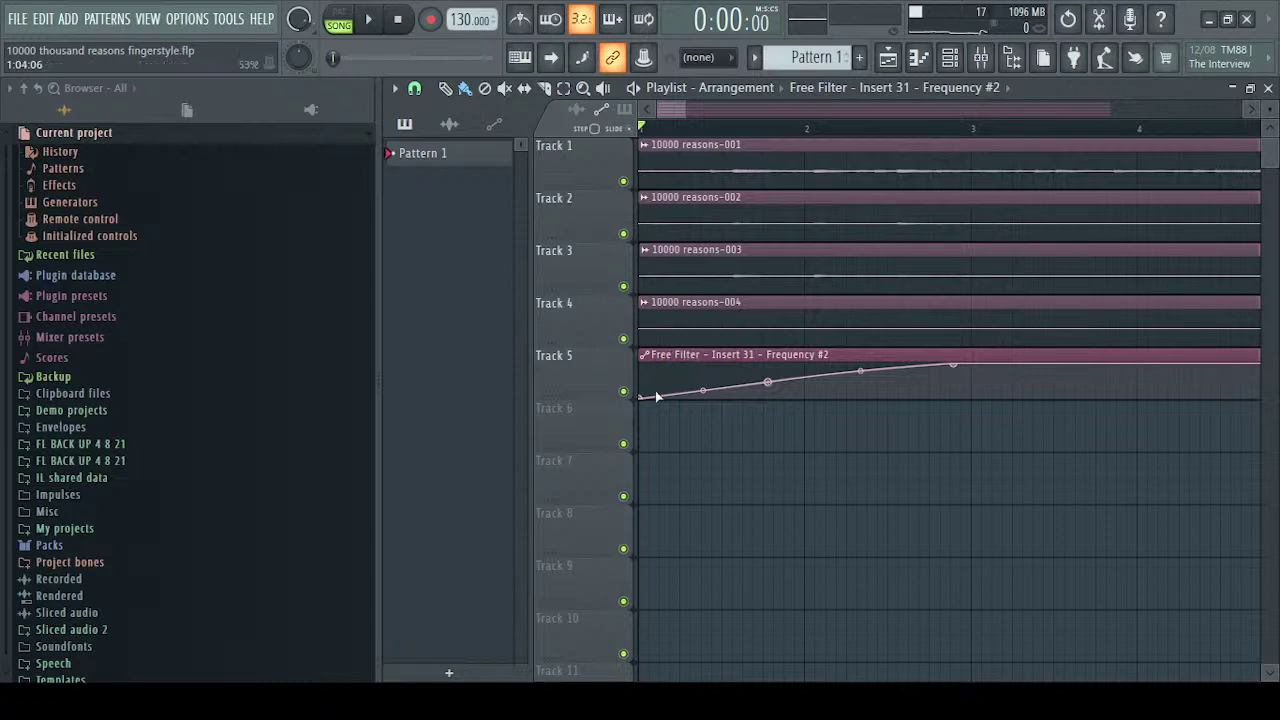
scroll(717, 106, down, 6)
mouse_move(717, 108)
mouse_down()
mouse_move(1150, 108)
mouse_move(717, 108)
mouse_up()
drag(899, 108, 1209, 108)
scroll(768, 330, down, 1)
scroll(774, 388, up, 1)
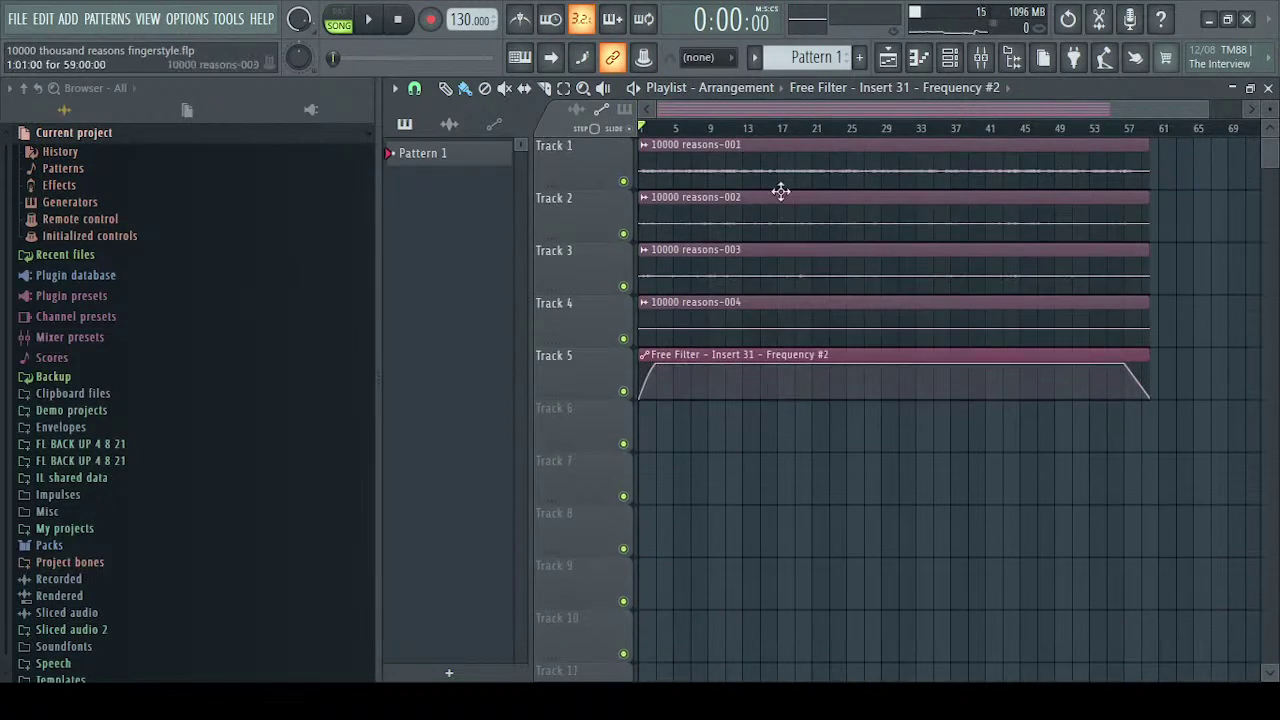
click(706, 366)
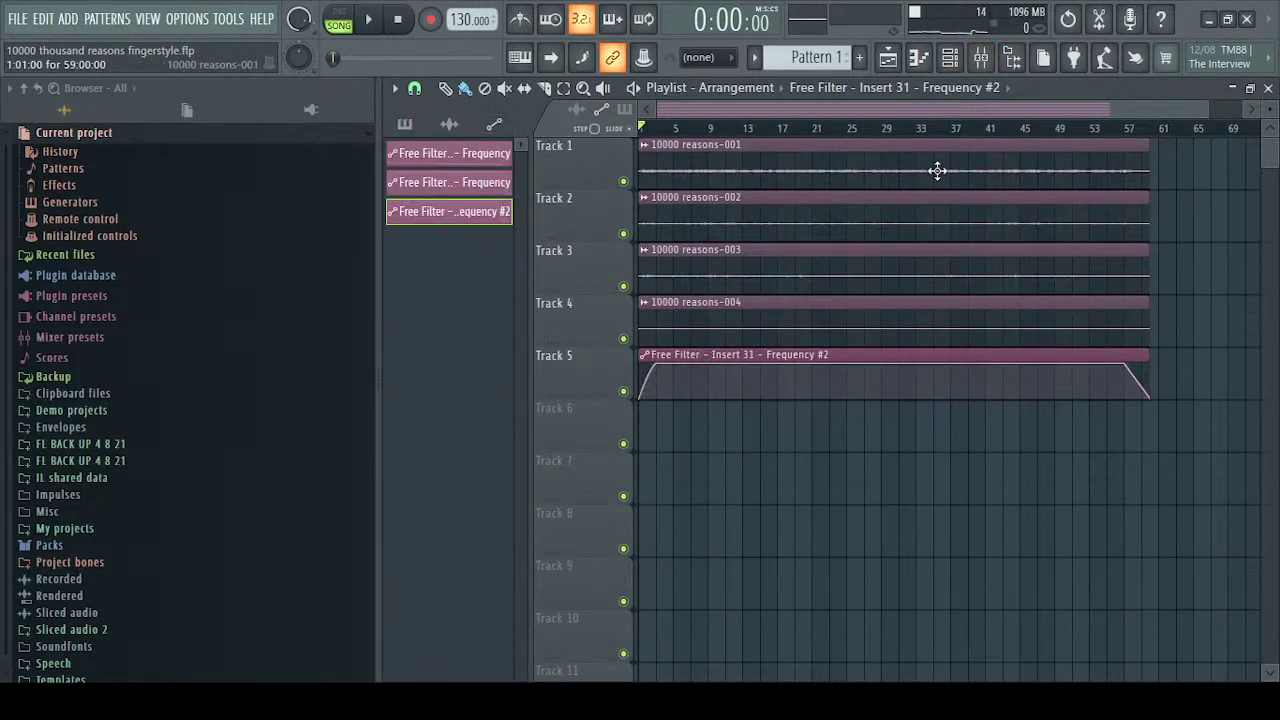
Show the mixer and select the master track to view its effects chain
click(984, 58)
drag(735, 190, 594, 215)
click(443, 175)
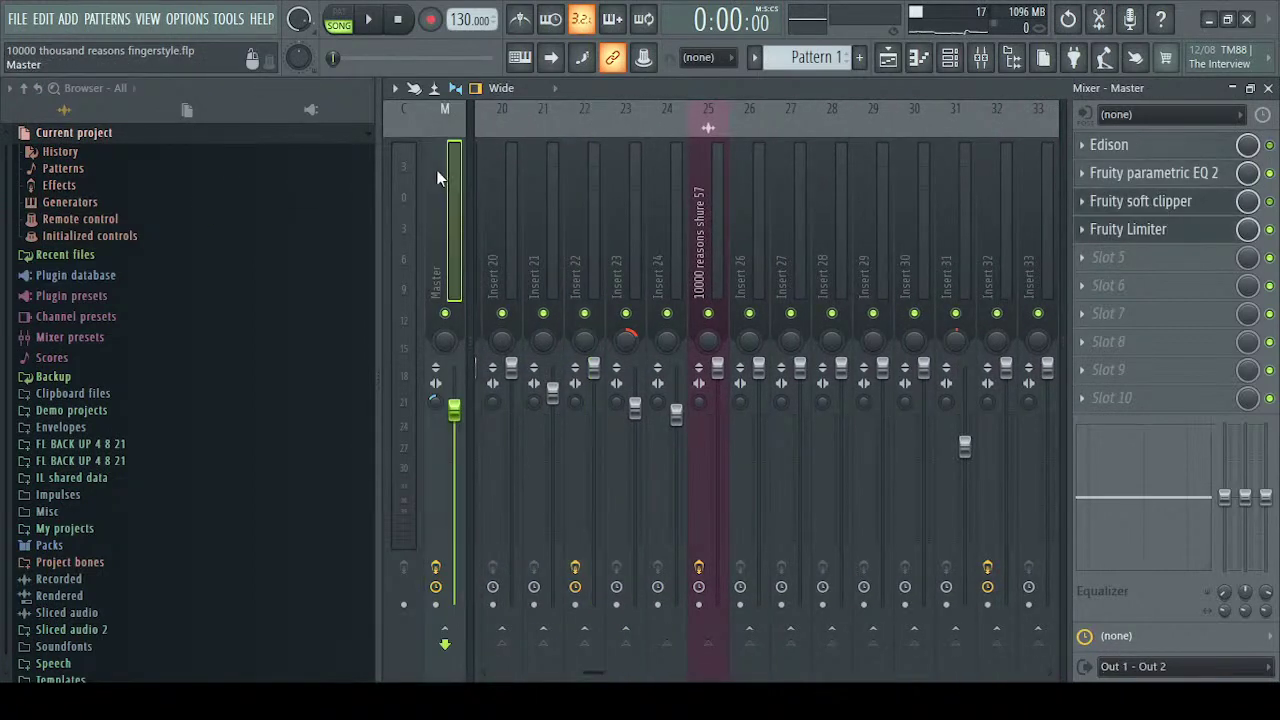
Examine the routing of the four source tracks 10000 reasons-r nt1 1, nt1 2, knk and shure 57, including the chain ending at Insert 23
drag(800, 212, 156, 207)
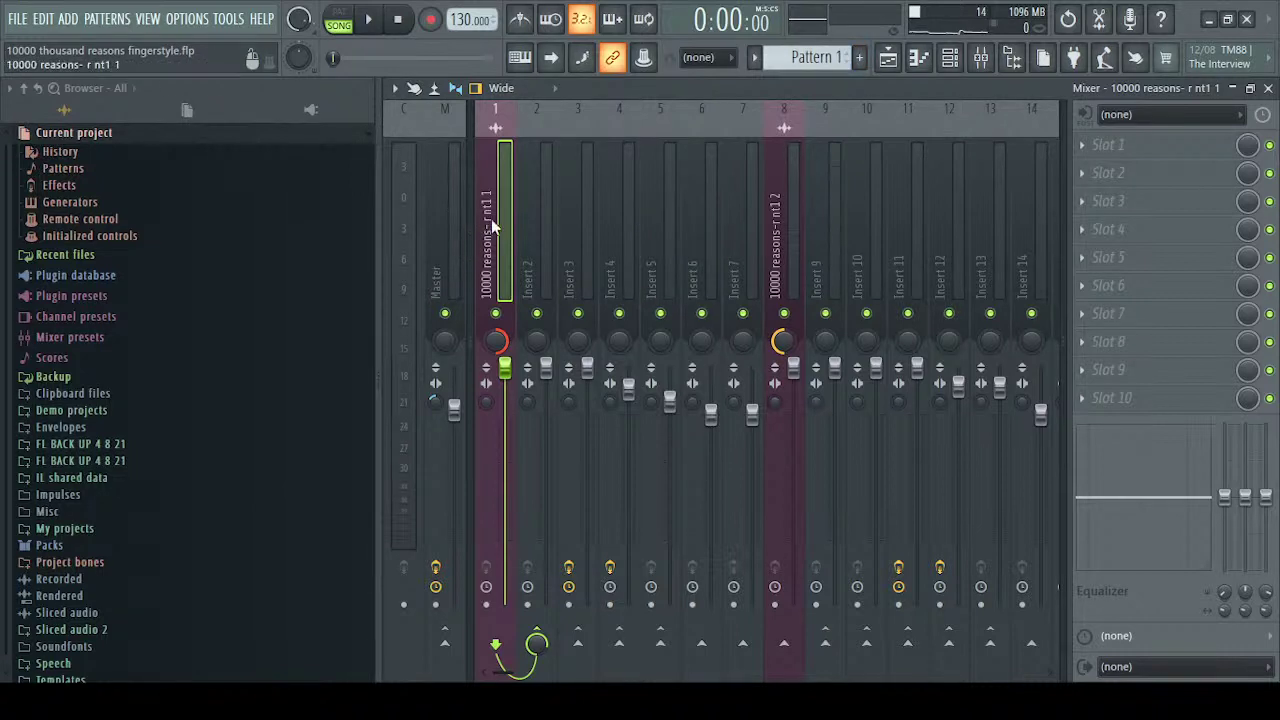
drag(784, 215, 467, 220)
click(781, 215)
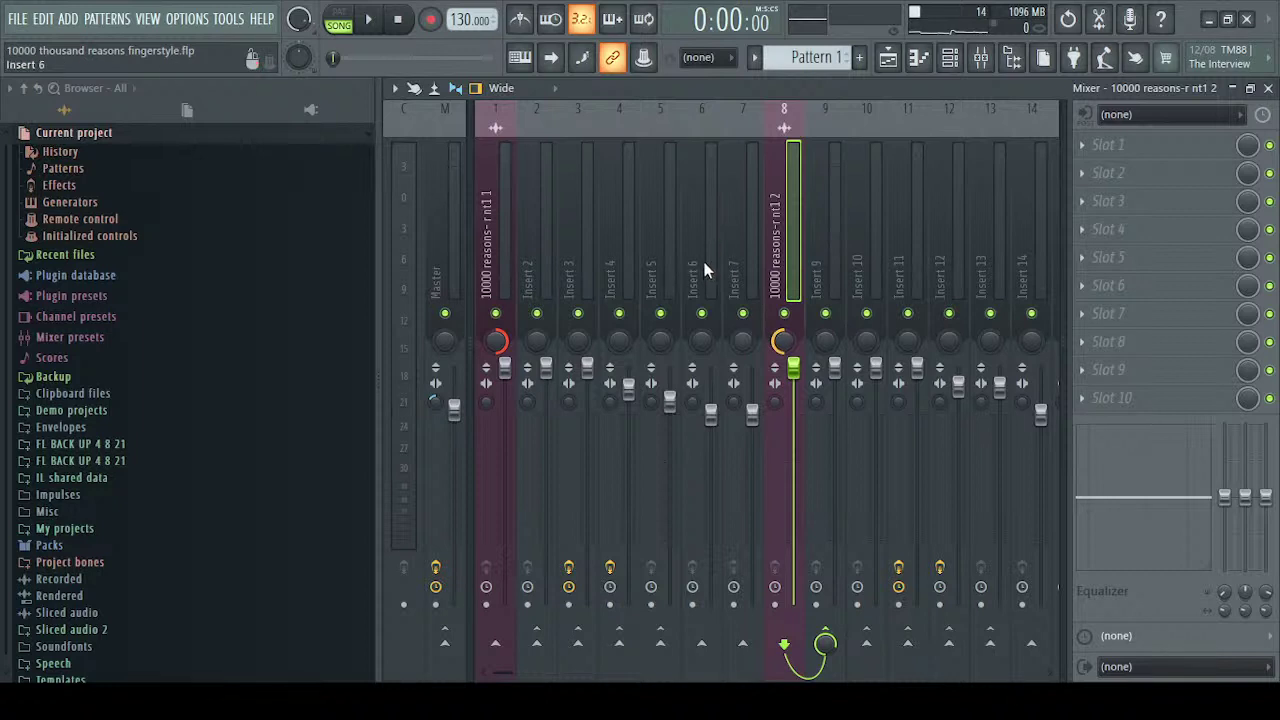
click(490, 217)
scroll(531, 180, down, 5)
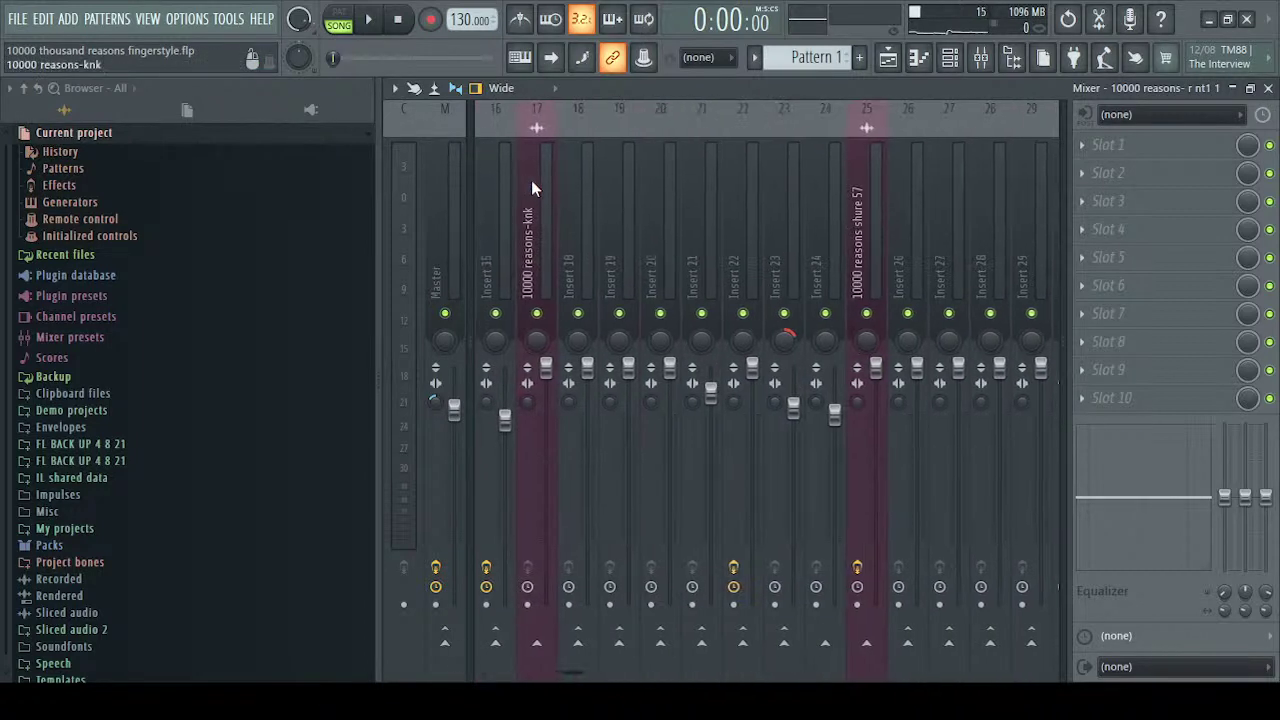
click(529, 219)
click(786, 259)
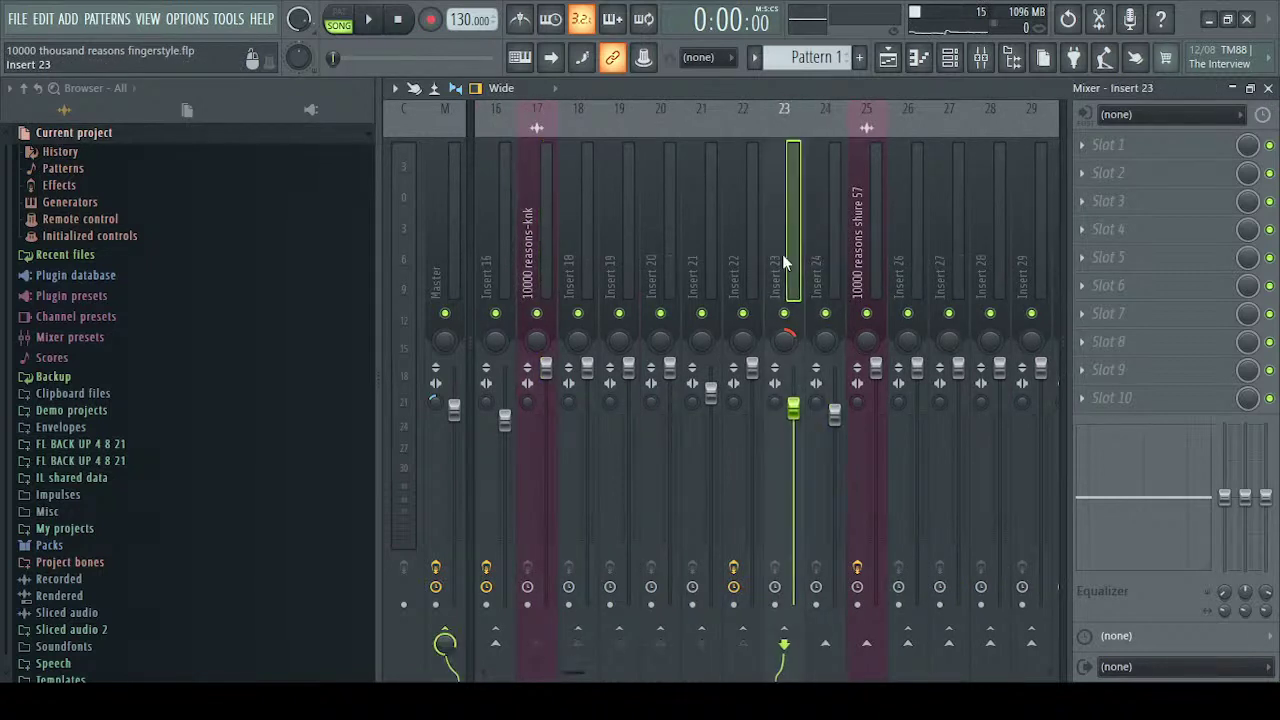
click(529, 243)
click(781, 257)
drag(885, 258, 625, 290)
click(573, 262)
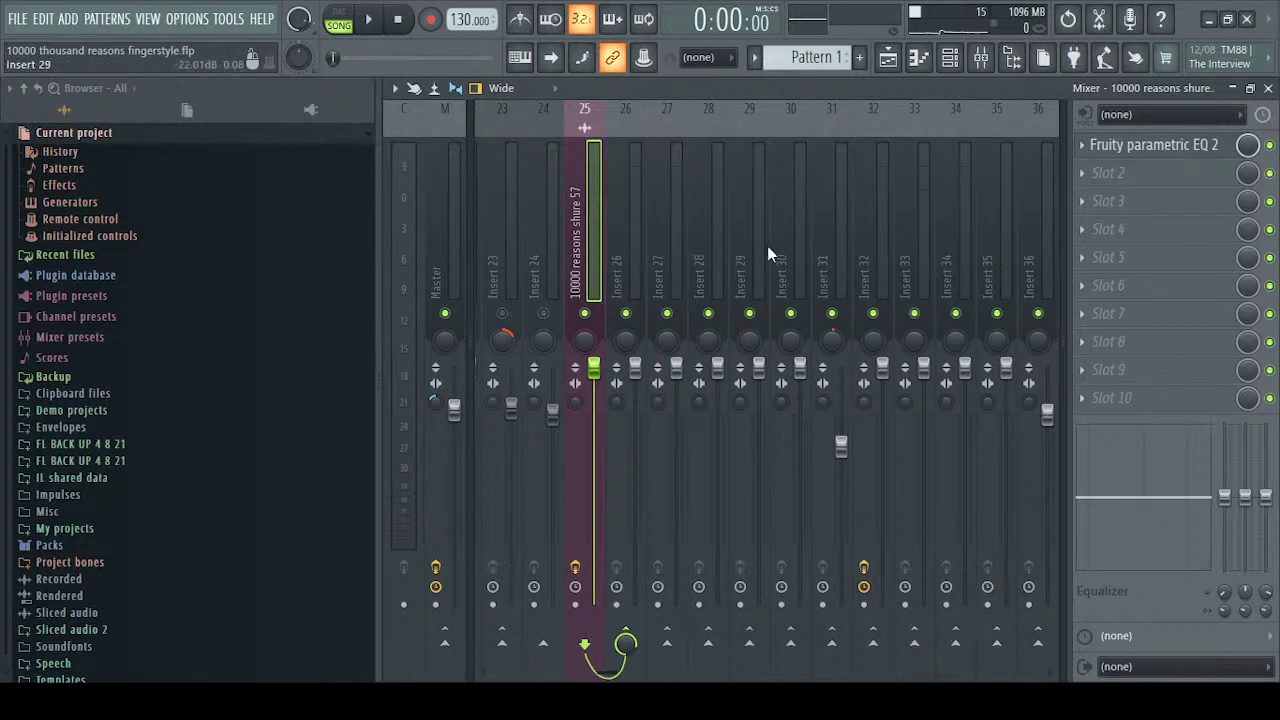
Play the soloed shure 57 chain and try raising the volumes of Insert 36 and Insert 37 to about 125%, extending the chain to Insert 37
key(space)
scroll(707, 201, down, 3)
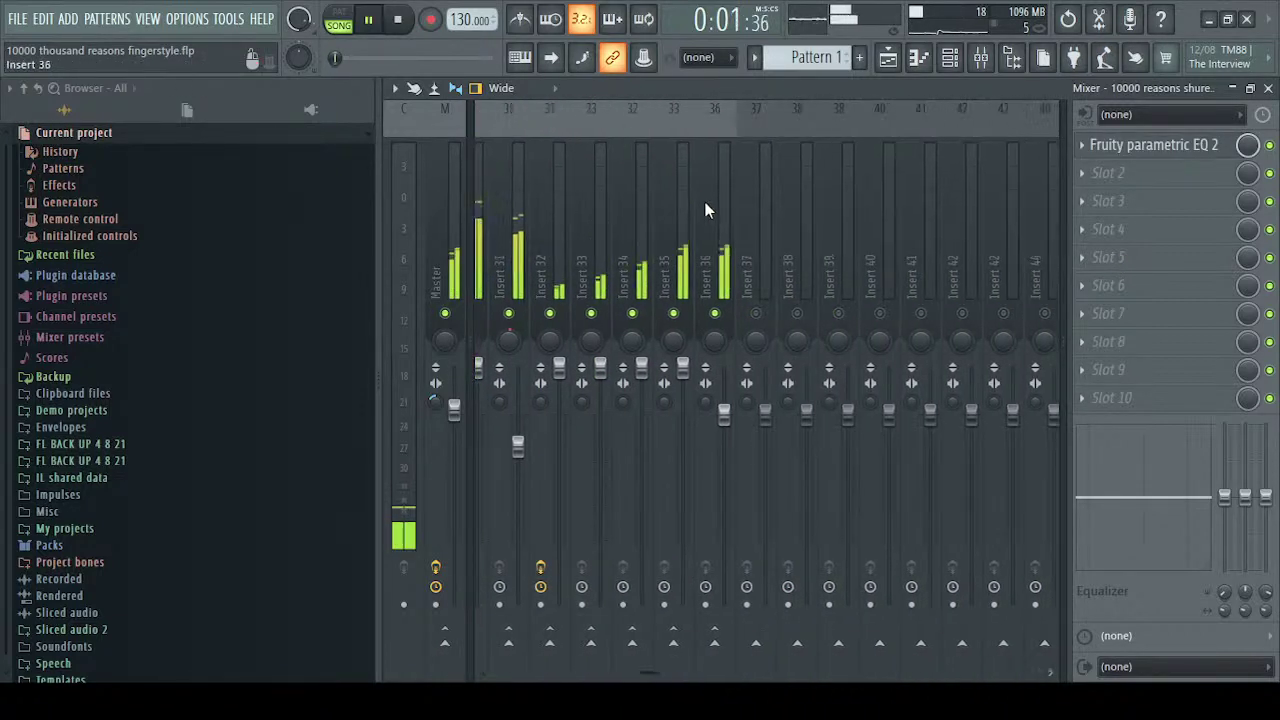
scroll(700, 280, up, 2)
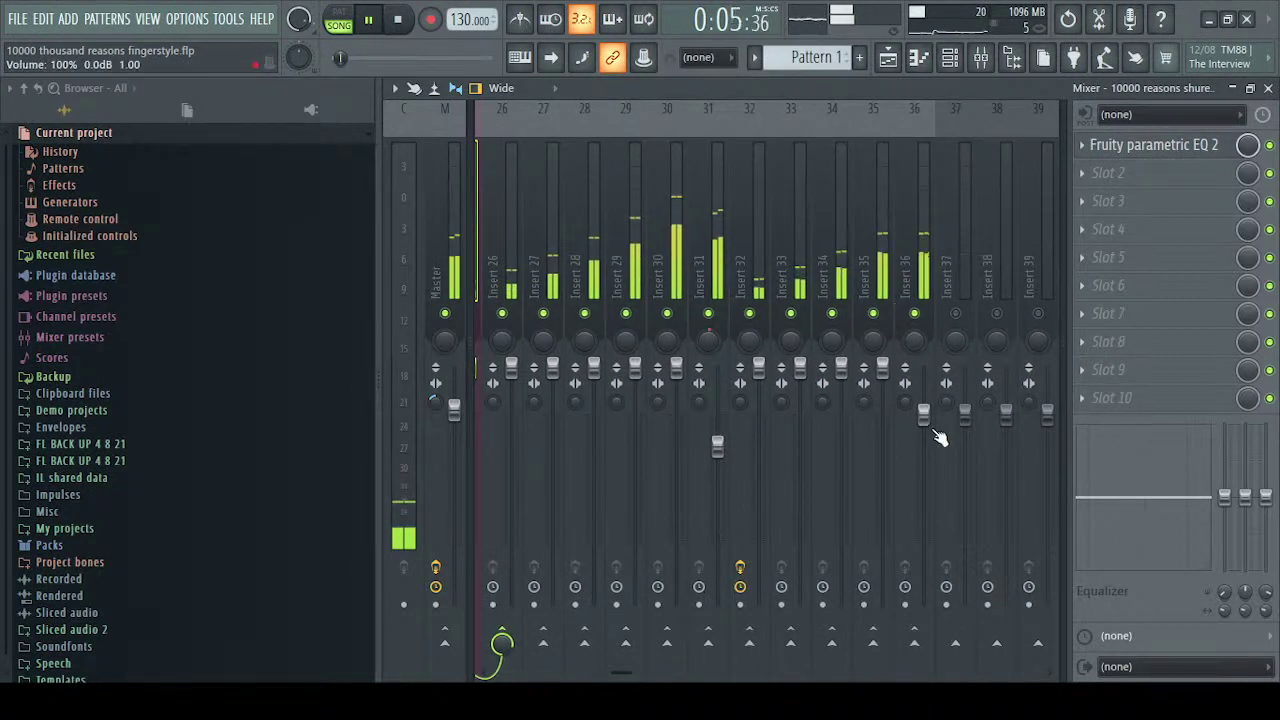
drag(924, 411, 926, 366)
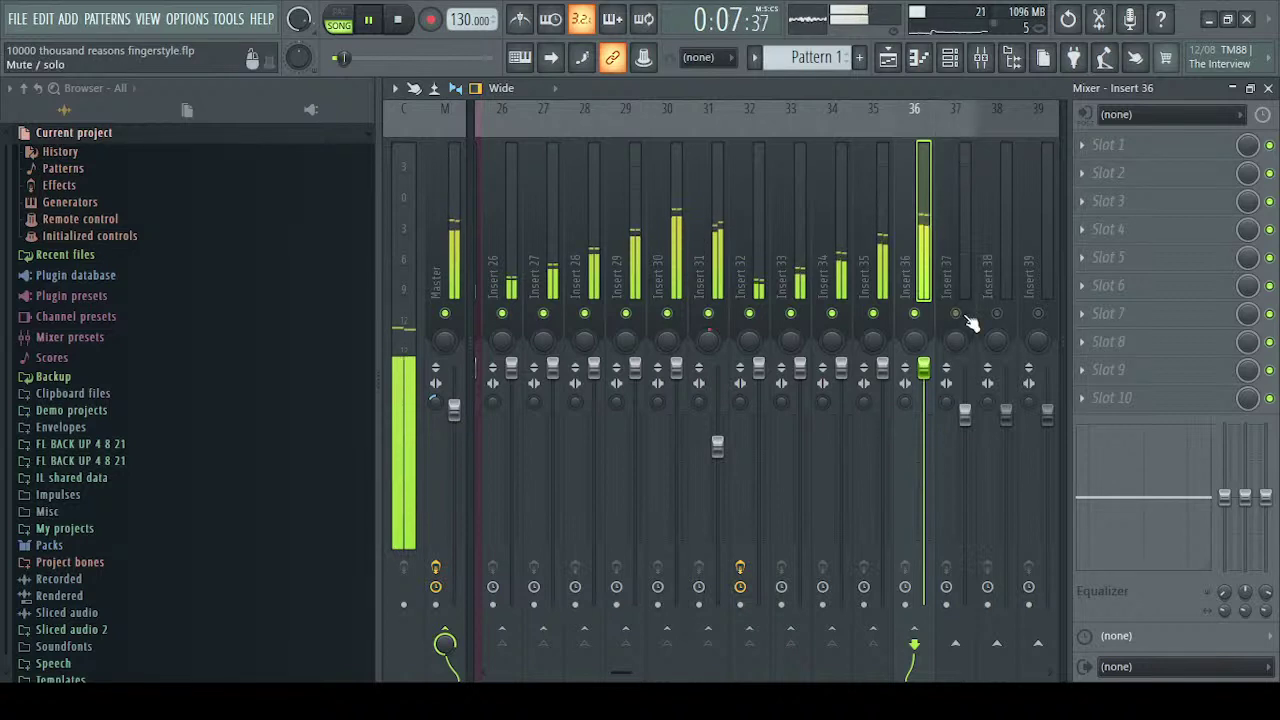
click(955, 643)
drag(965, 412, 967, 366)
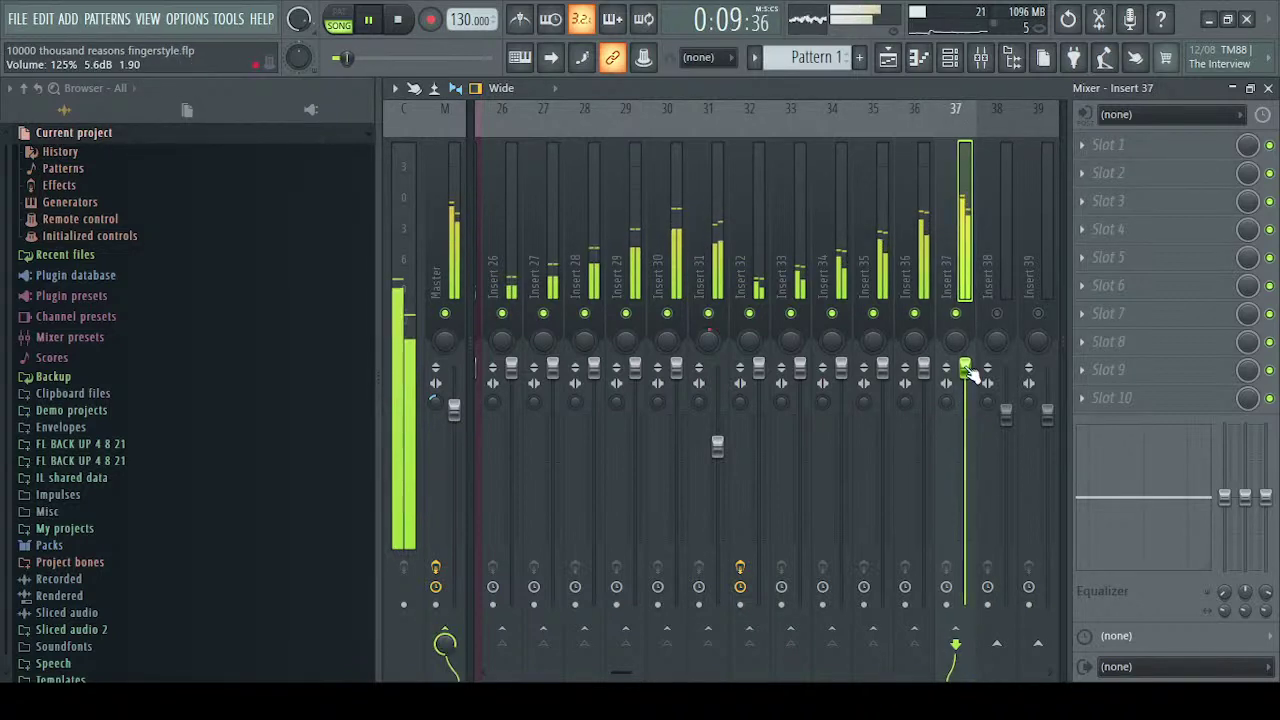
key(space)
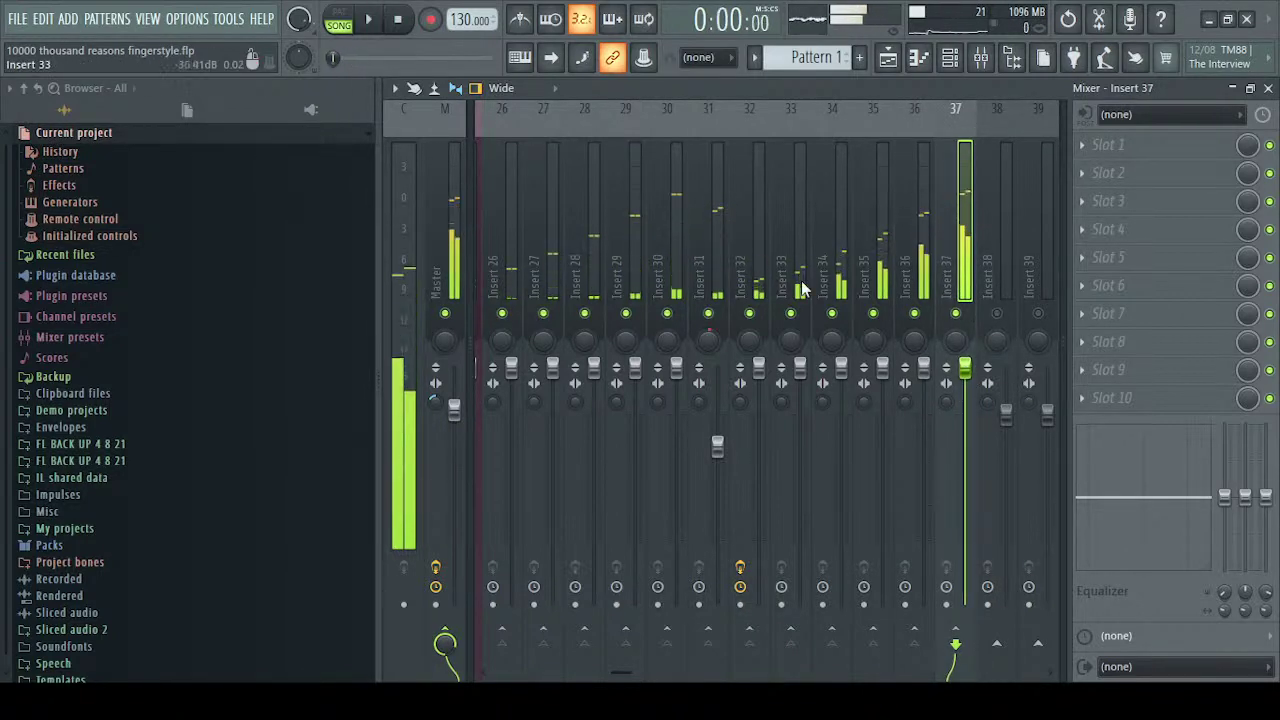
Undo the volume changes on Insert 36 and Insert 37
key(ctrl+alt+z)
key(ctrl+alt+z)
key(ctrl+alt+z)
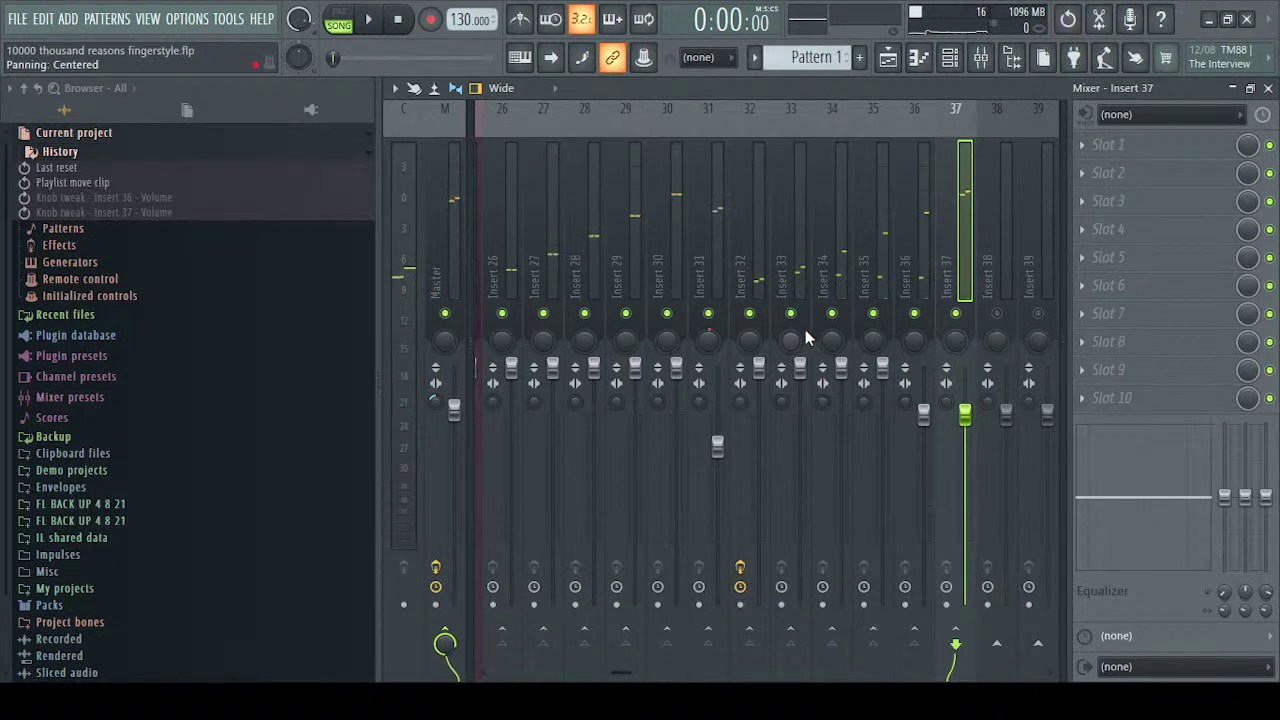
Solo the 10000 reasons-knk chain and select Insert 32 in the shure 57 chain to view its effects
scroll(775, 262, up, 5)
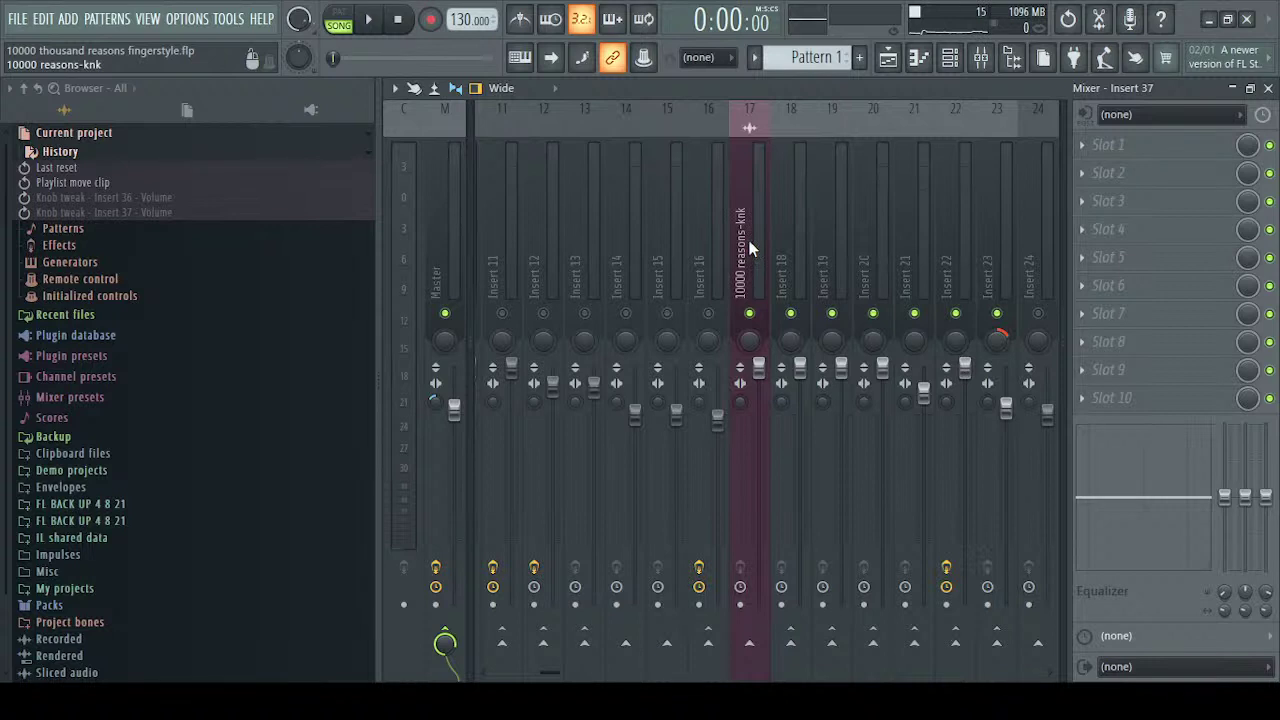
scroll(750, 248, down, 4)
click(925, 235)
click(1042, 210)
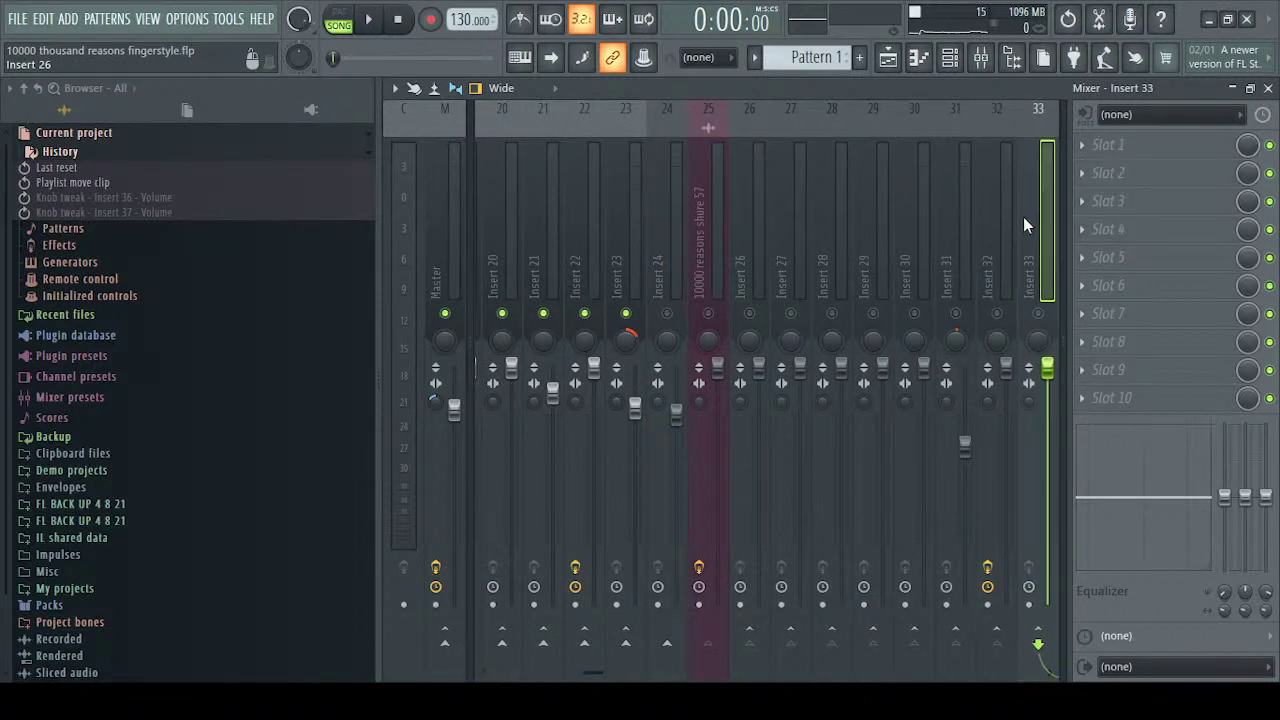
click(995, 227)
scroll(989, 226, down, 3)
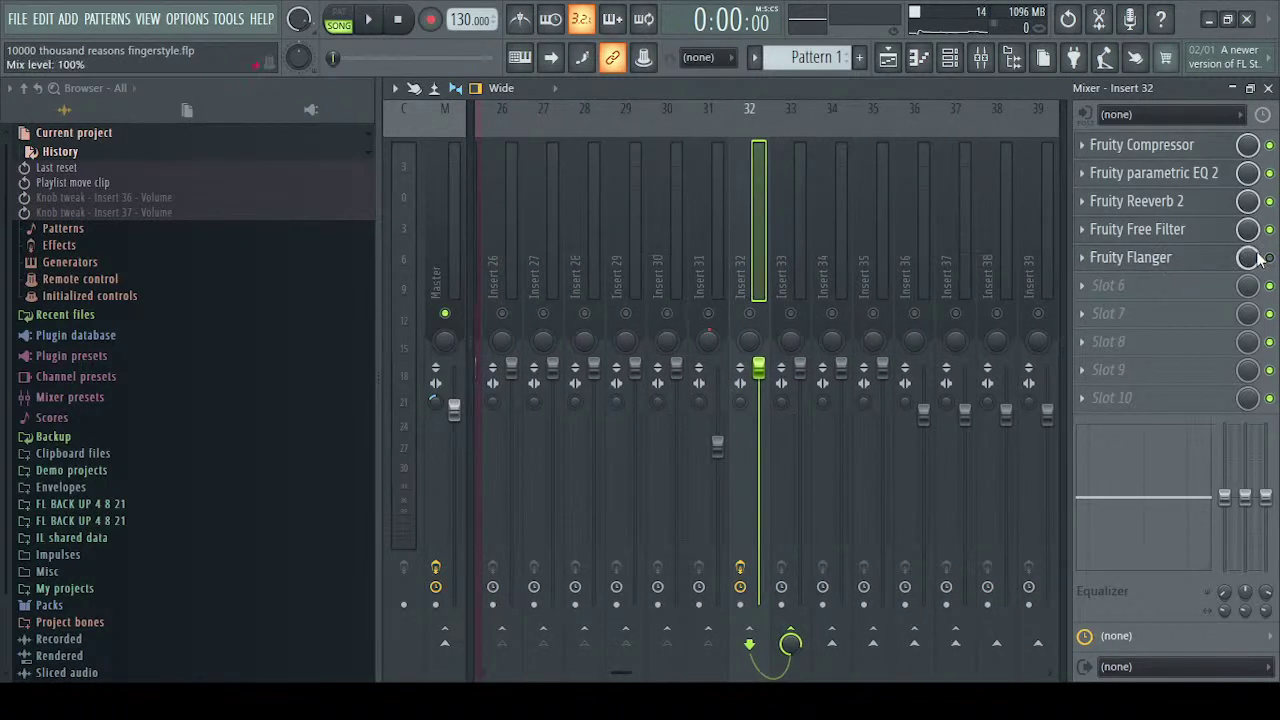
Trace the 10000 reasons-knk chain from track 17 through Insert 23 and view the effects on Insert 22
scroll(812, 256, up, 6)
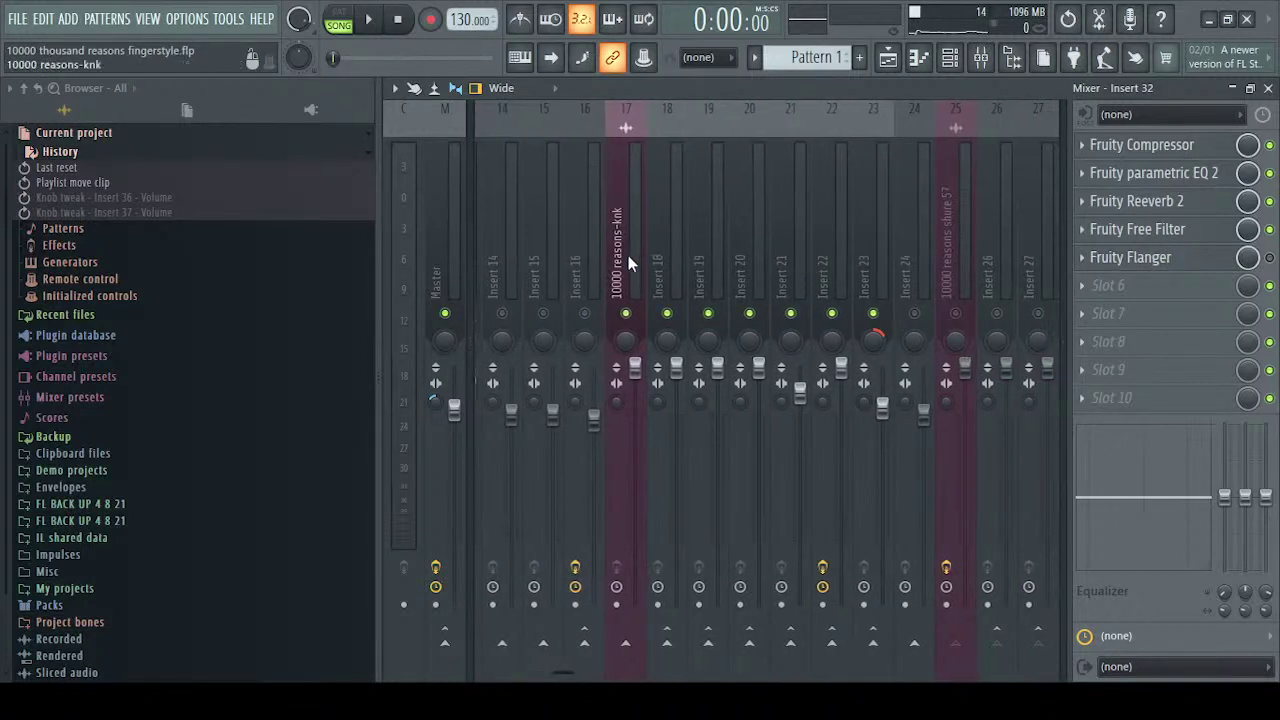
click(768, 240)
drag(768, 238, 828, 238)
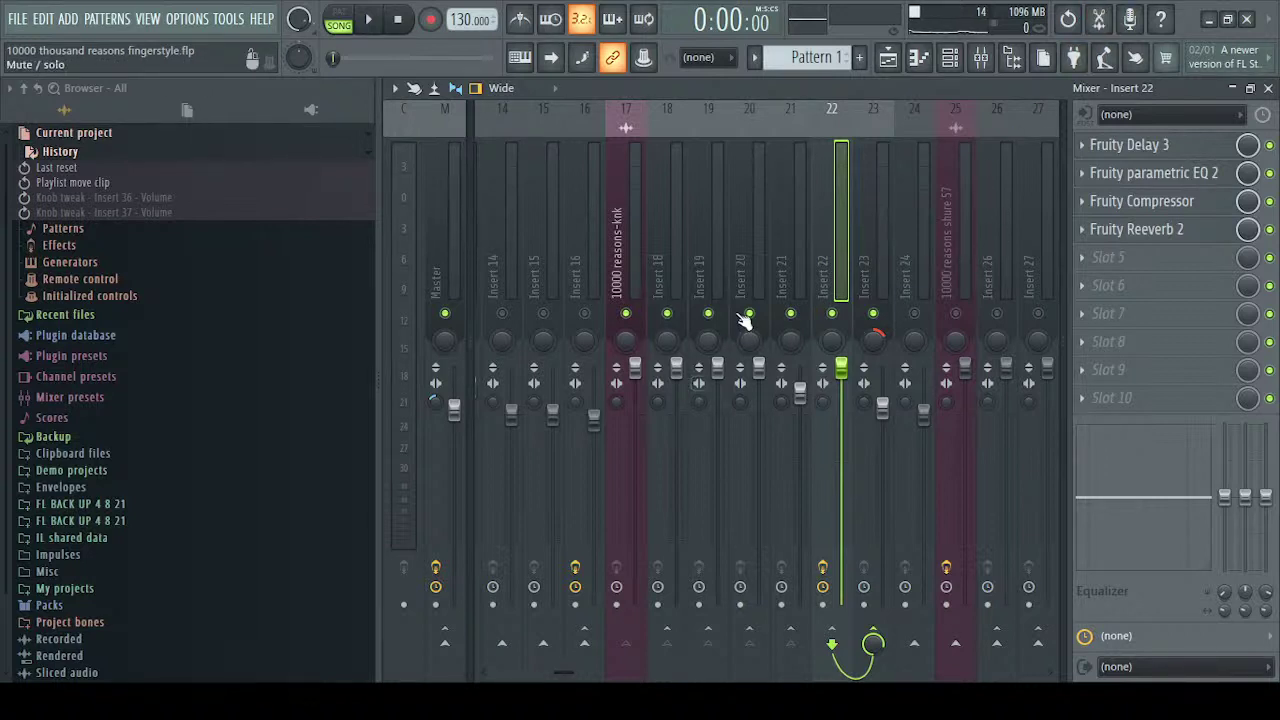
click(625, 256)
click(820, 248)
click(645, 270)
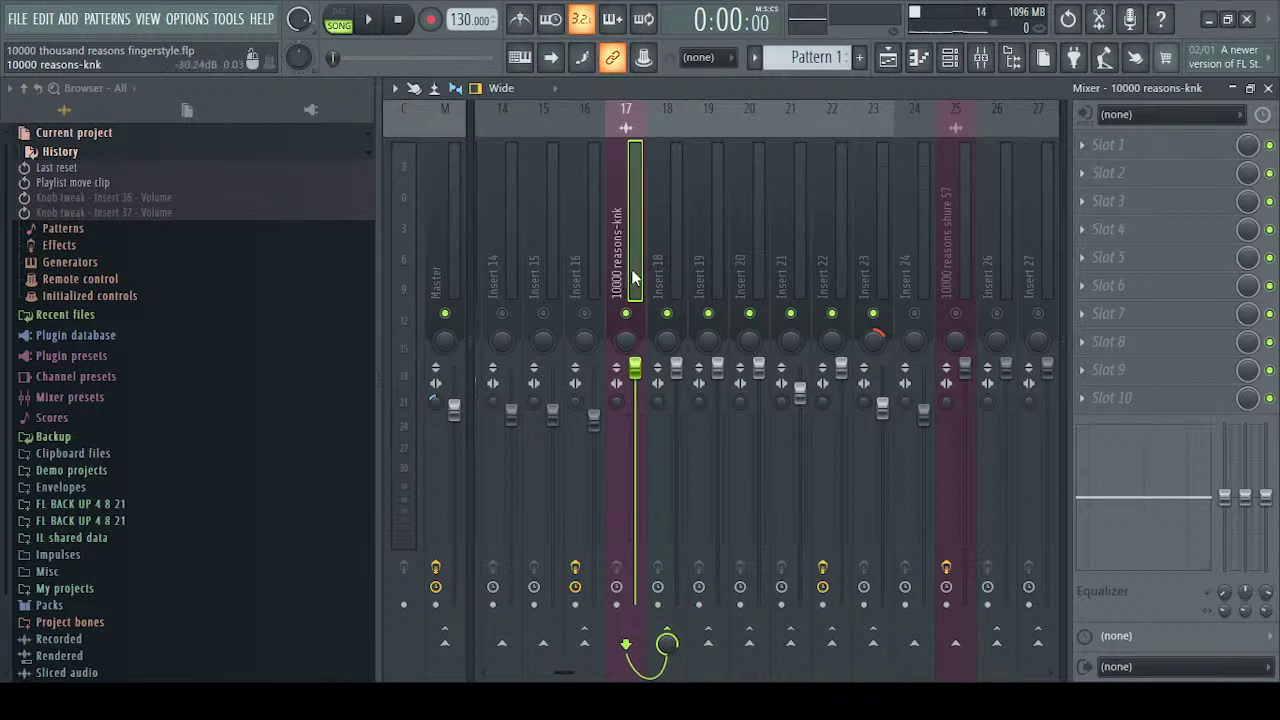
click(871, 243)
click(703, 271)
click(655, 275)
Play the soloed knk chain and select Inserts 23, 20, 19, 21 and 22 in turn to compare their levels and effects
key(space)
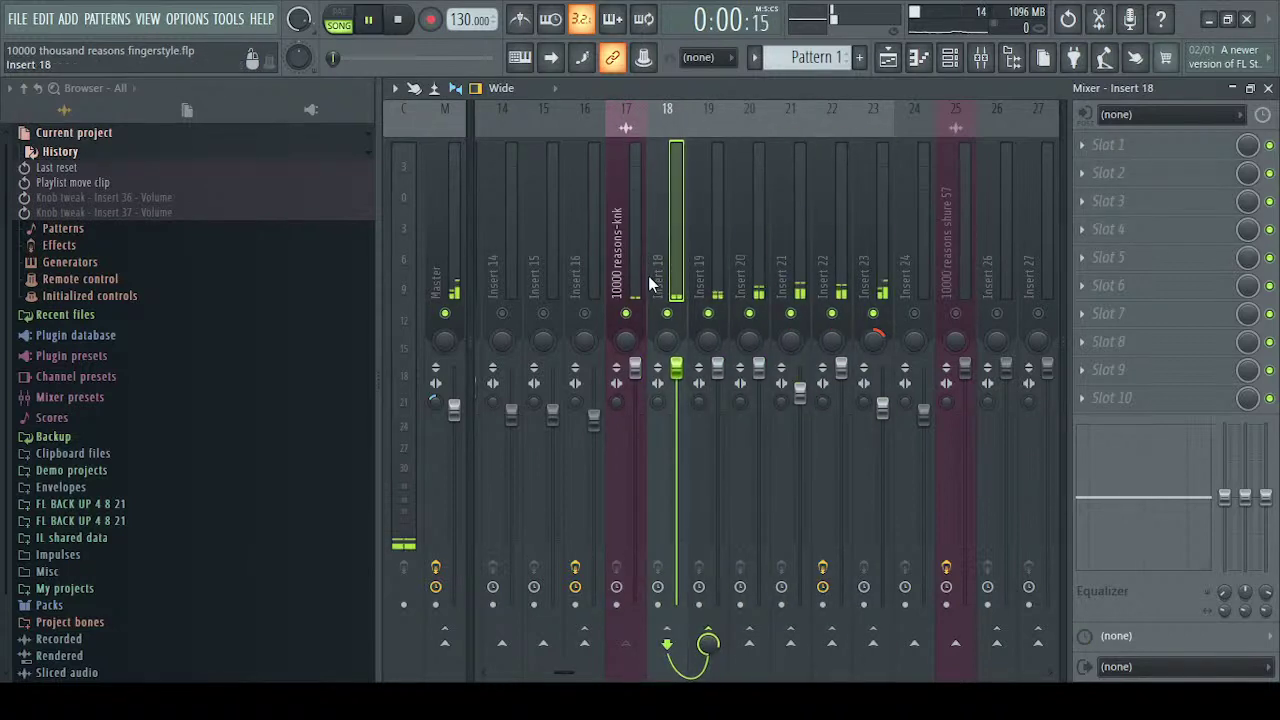
click(865, 270)
click(748, 262)
click(708, 265)
click(792, 262)
click(840, 258)
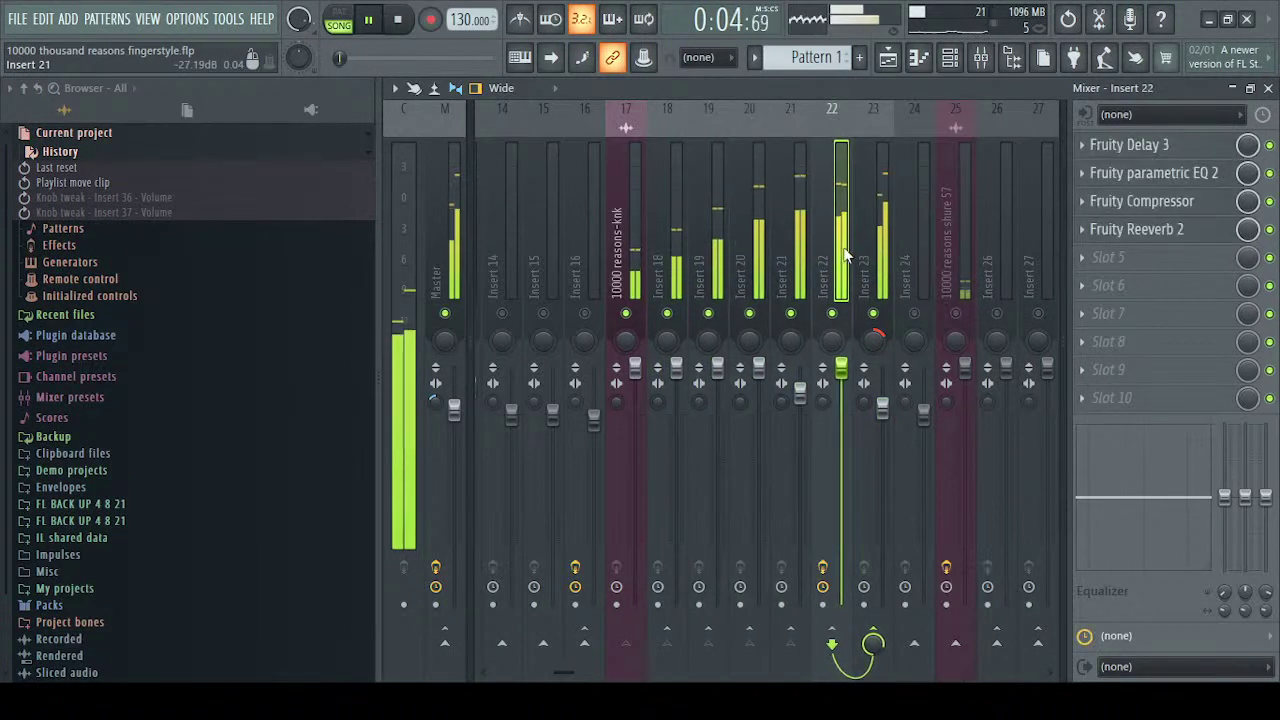
Examine the Fruity parametric EQ 2 curve on Insert 22 during playback, then close it and stop playback
click(1150, 173)
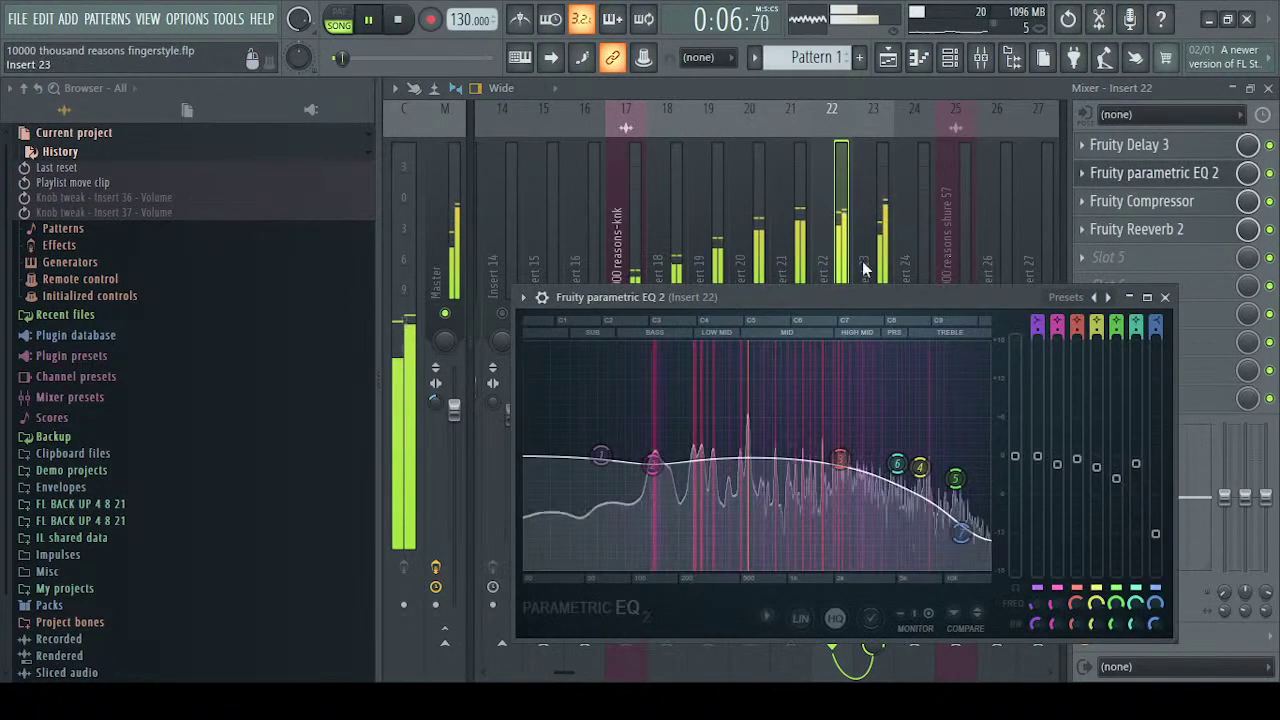
drag(846, 299, 831, 223)
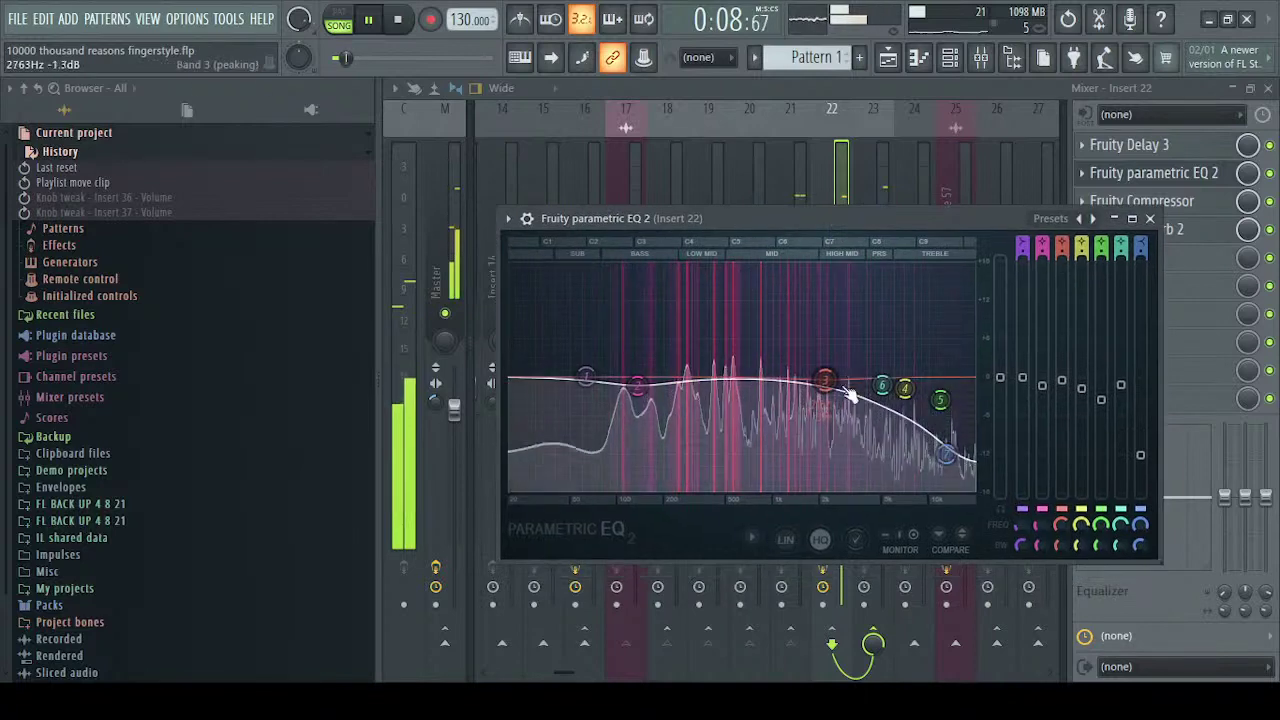
key(space)
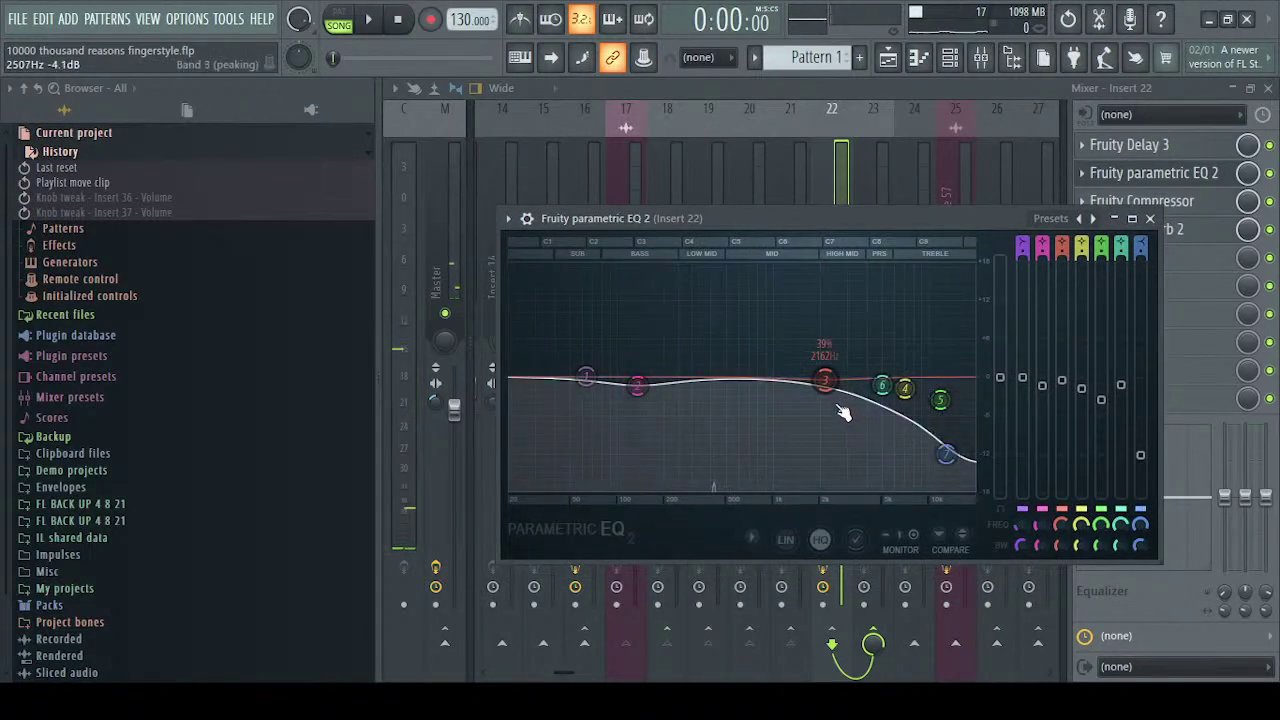
key(space)
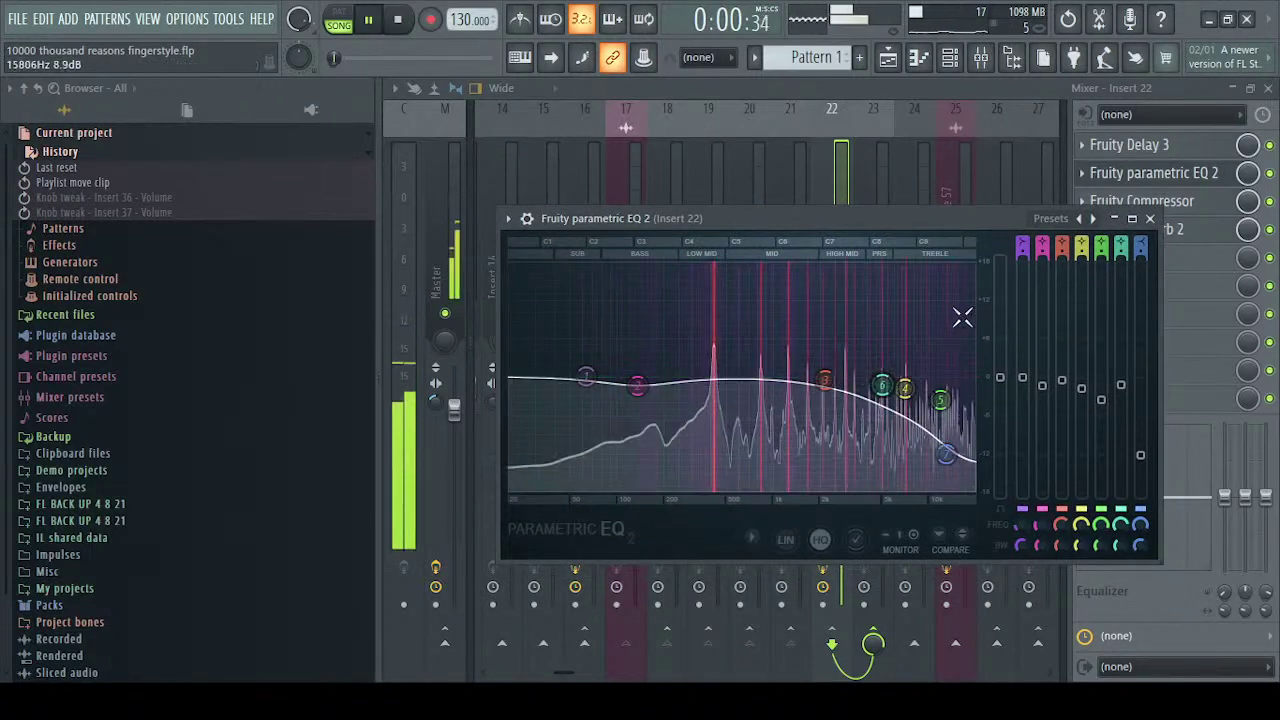
click(1150, 219)
key(space)
Solo the 10000 reasons-r nt1 2 chain and look across the mixer for the inserts belonging to it
click(800, 213)
click(731, 221)
click(638, 226)
scroll(635, 224, up, 5)
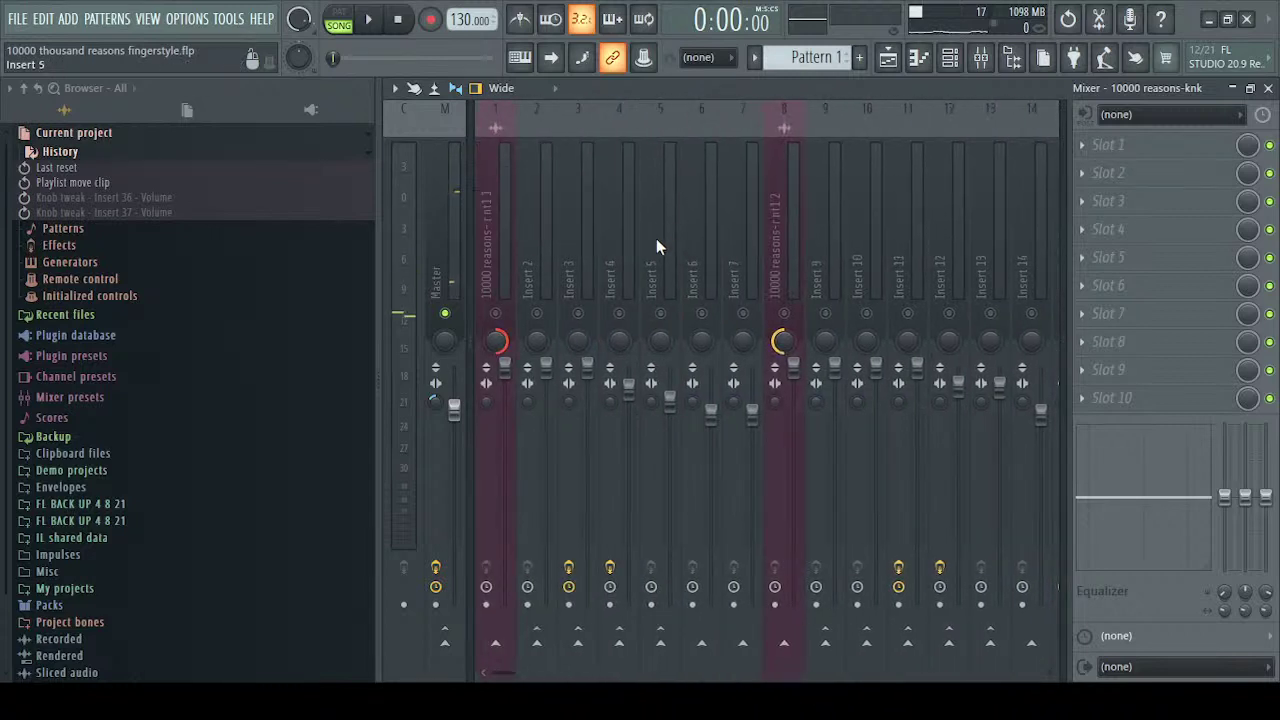
scroll(750, 250, down, 6)
scroll(750, 250, up, 6)
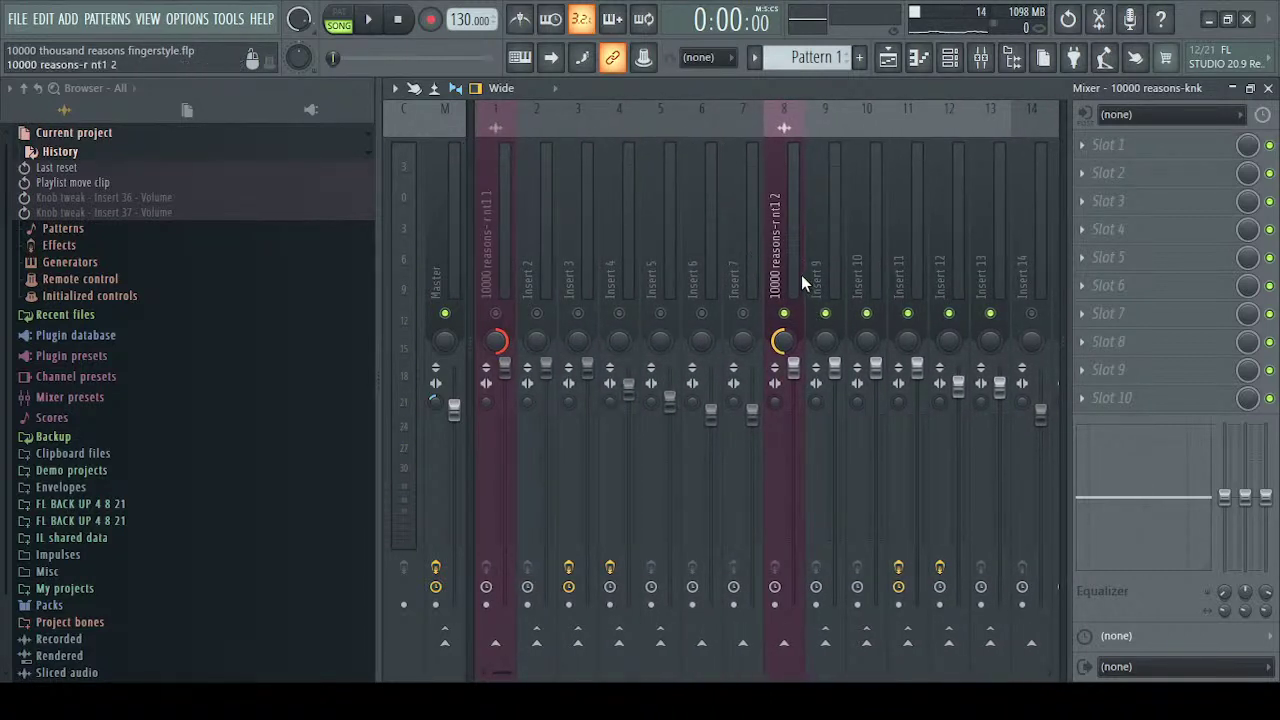
scroll(796, 268, down, 8)
scroll(796, 268, up, 8)
scroll(765, 212, down, 2)
scroll(764, 216, up, 2)
Examine how 10000 reasons-r nt1 2 is routed through Insert 9 and Insert 10
click(771, 224)
drag(770, 223, 799, 255)
drag(672, 246, 829, 219)
scroll(829, 220, down, 3)
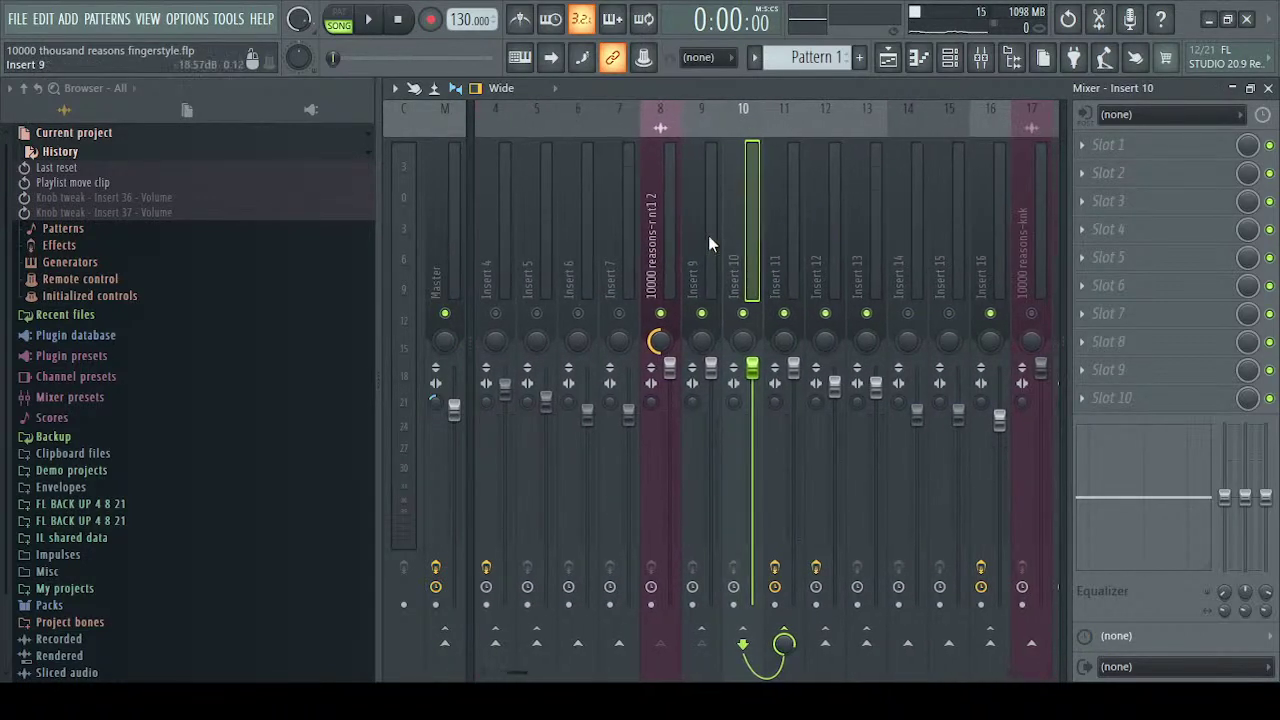
drag(738, 253, 667, 248)
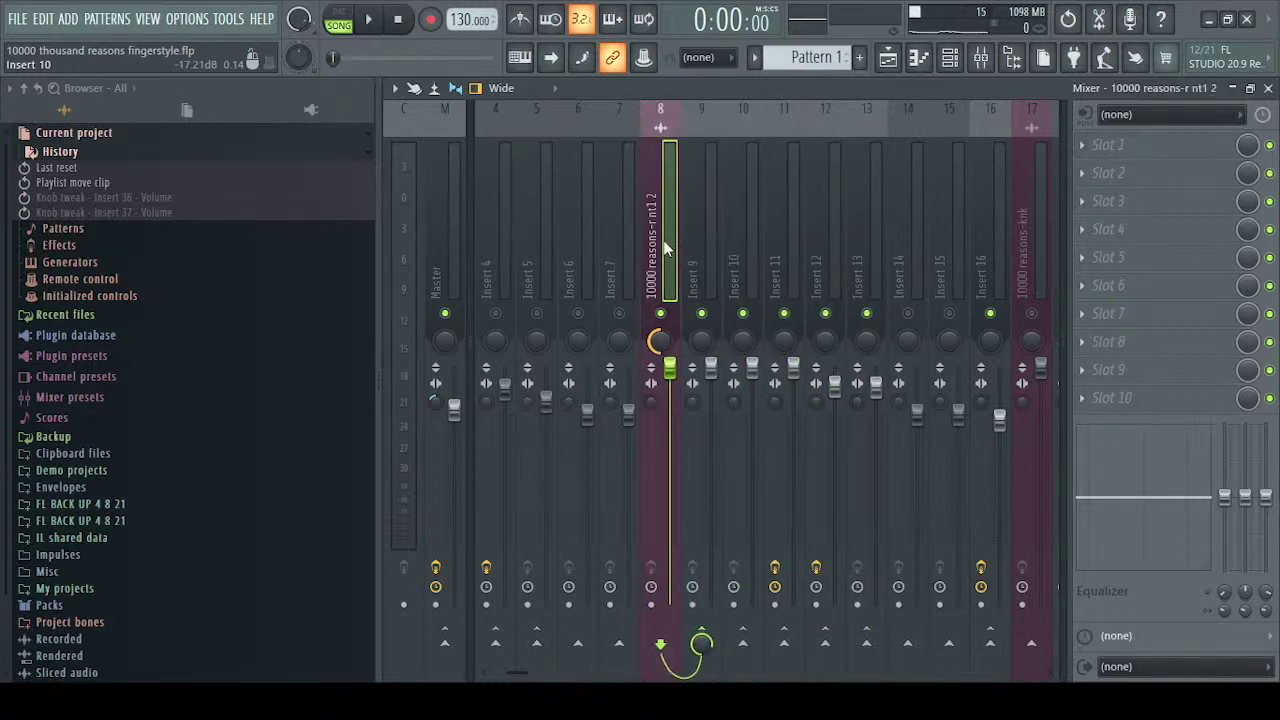
scroll(677, 237, up, 3)
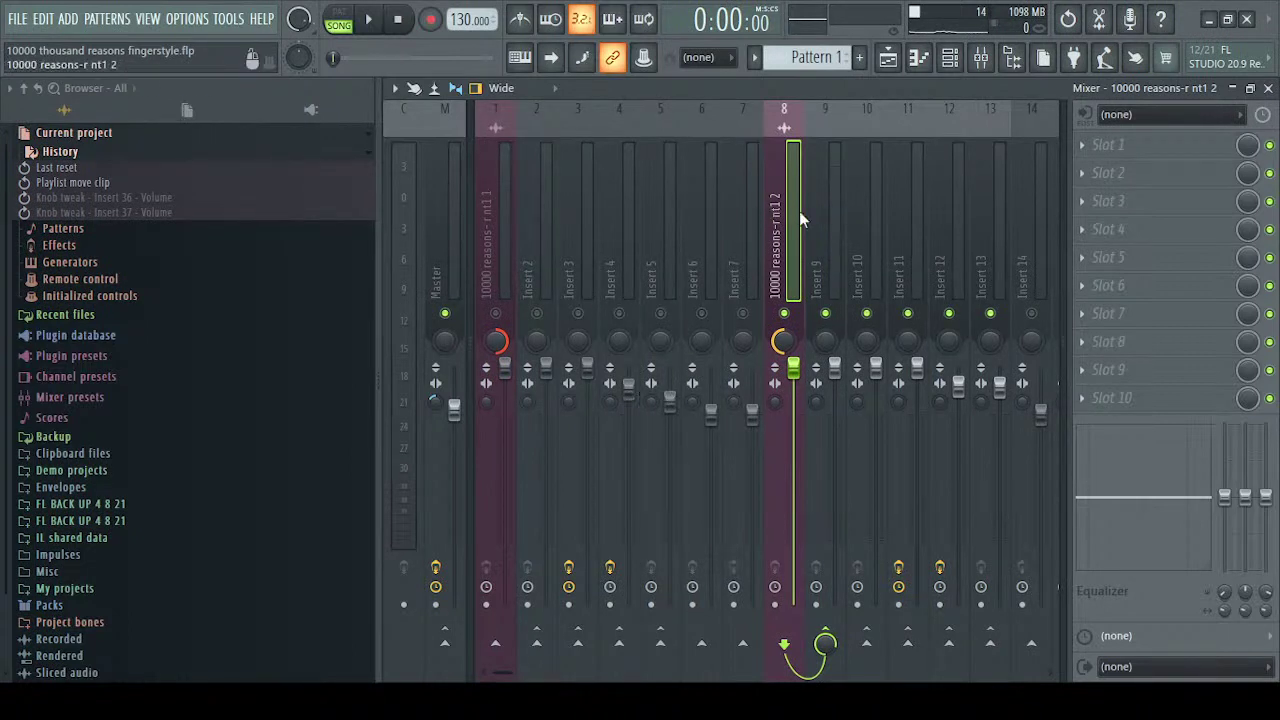
Solo the 10000 reasons-r nt1 1 chain and also enable tracks 8 through 16 of the nt1 2 chain
click(497, 313)
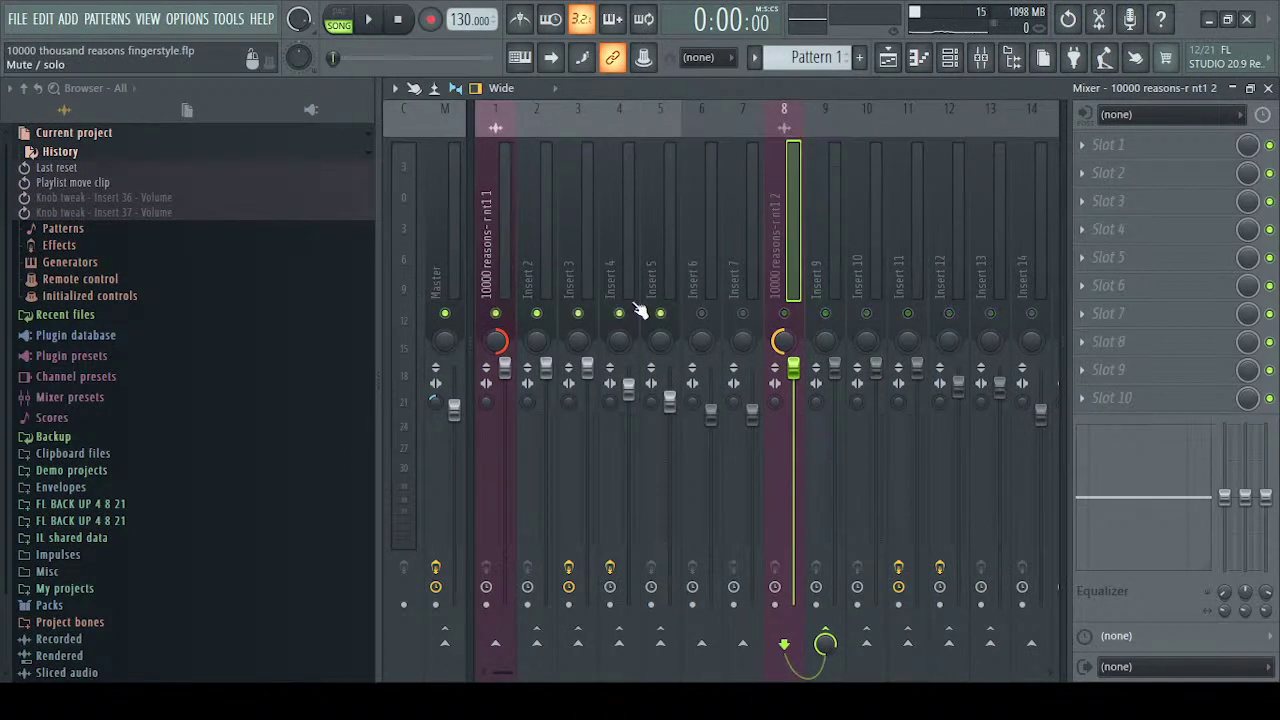
click(871, 313)
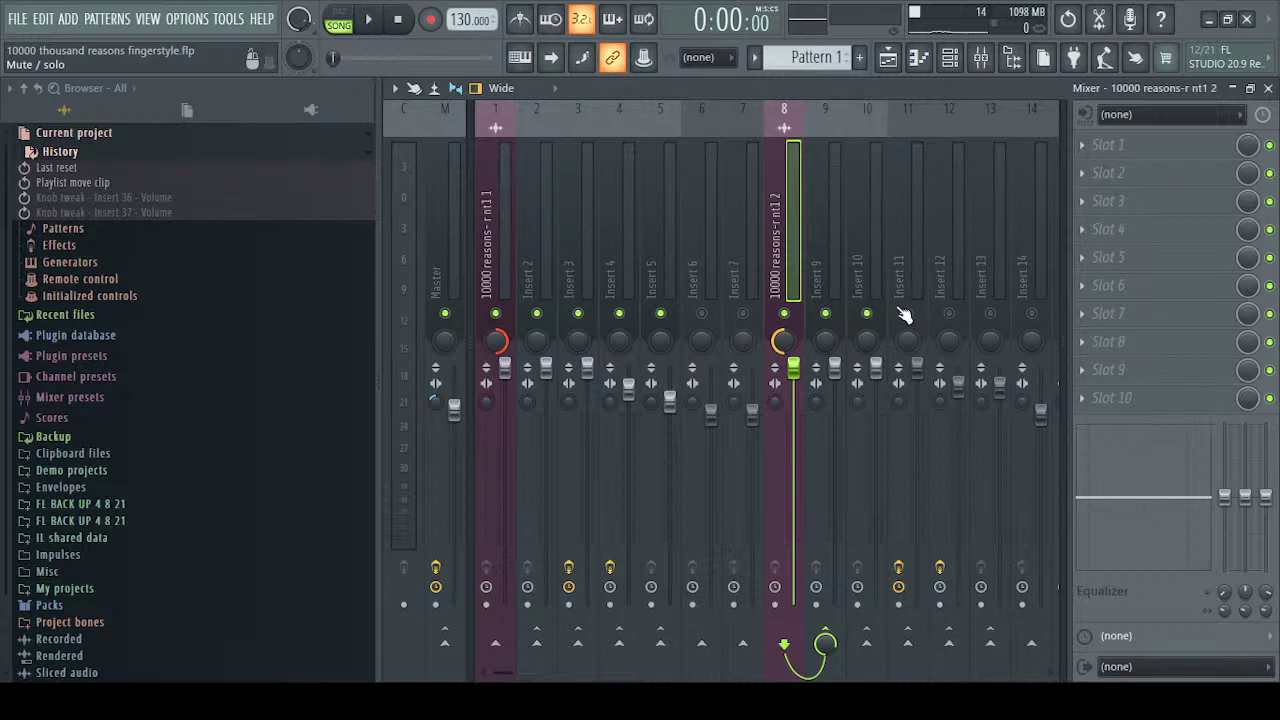
click(906, 313)
scroll(840, 285, down, 6)
click(704, 313)
click(744, 313)
click(784, 313)
click(825, 313)
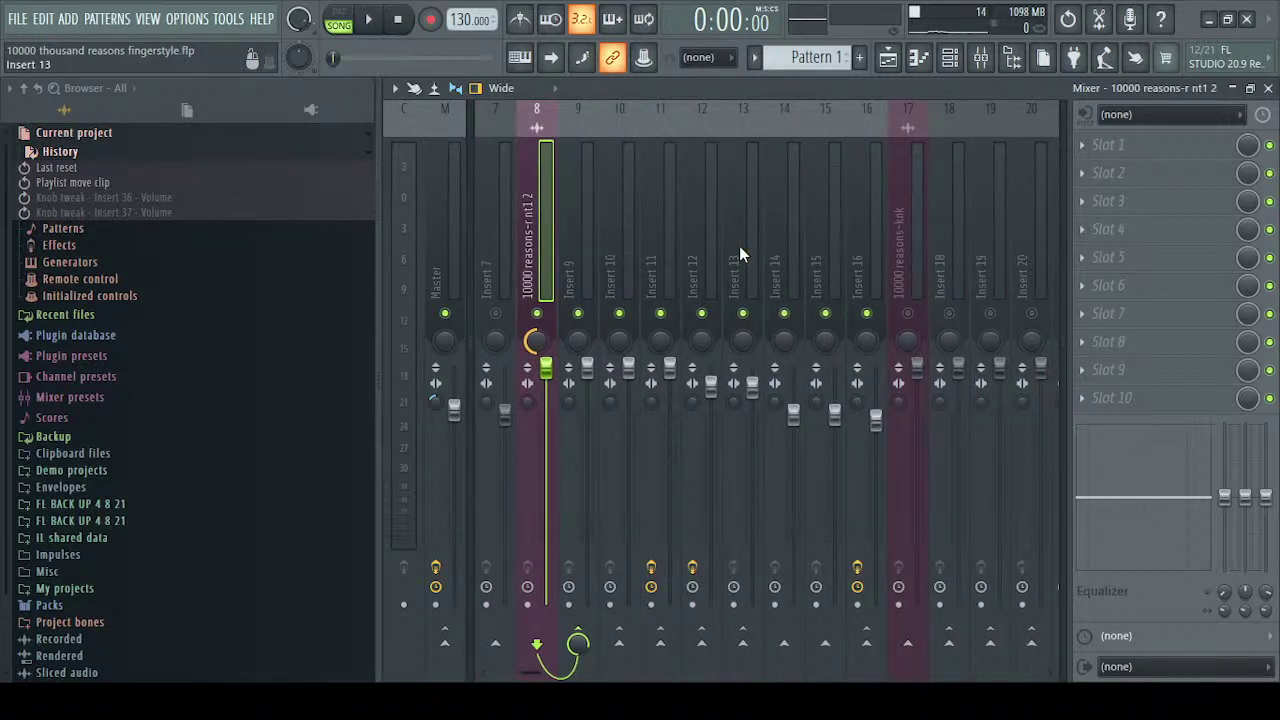
Play both nt1 chains together, view the Fruity parametric EQ 2 on Insert 16, and select Insert 12 to view its effects
key(space)
scroll(713, 184, up, 6)
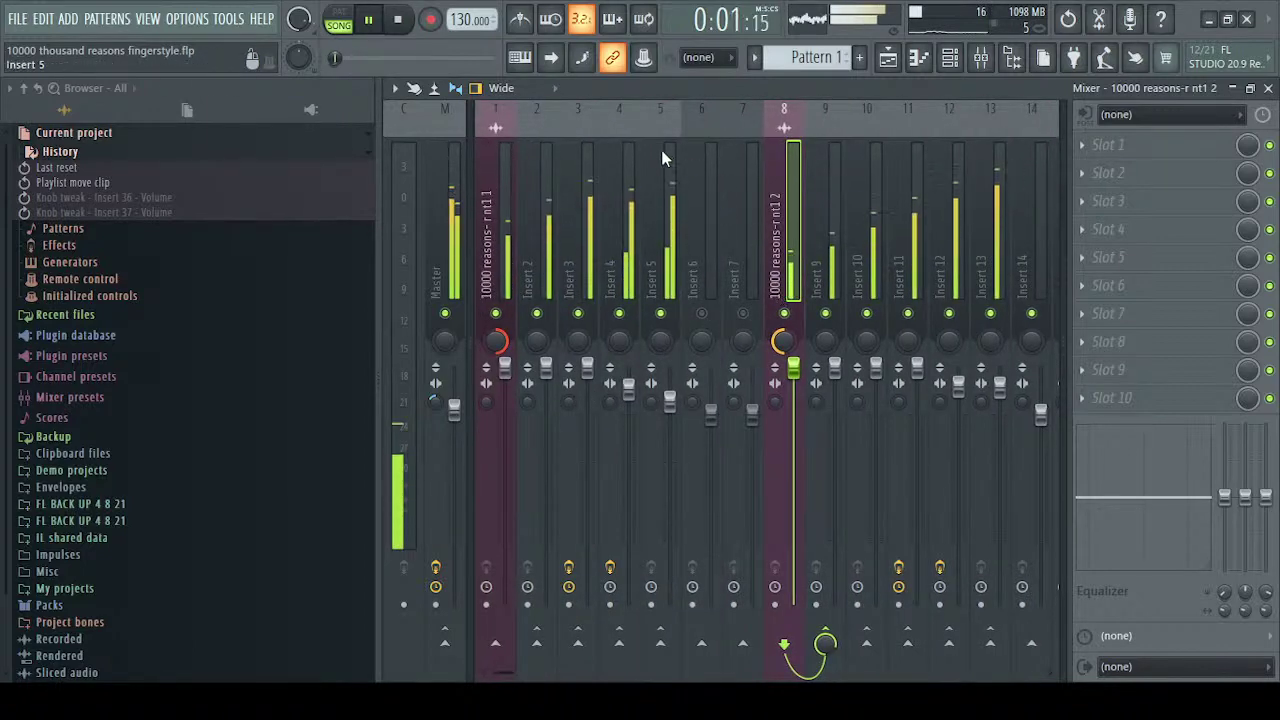
scroll(670, 195, down, 9)
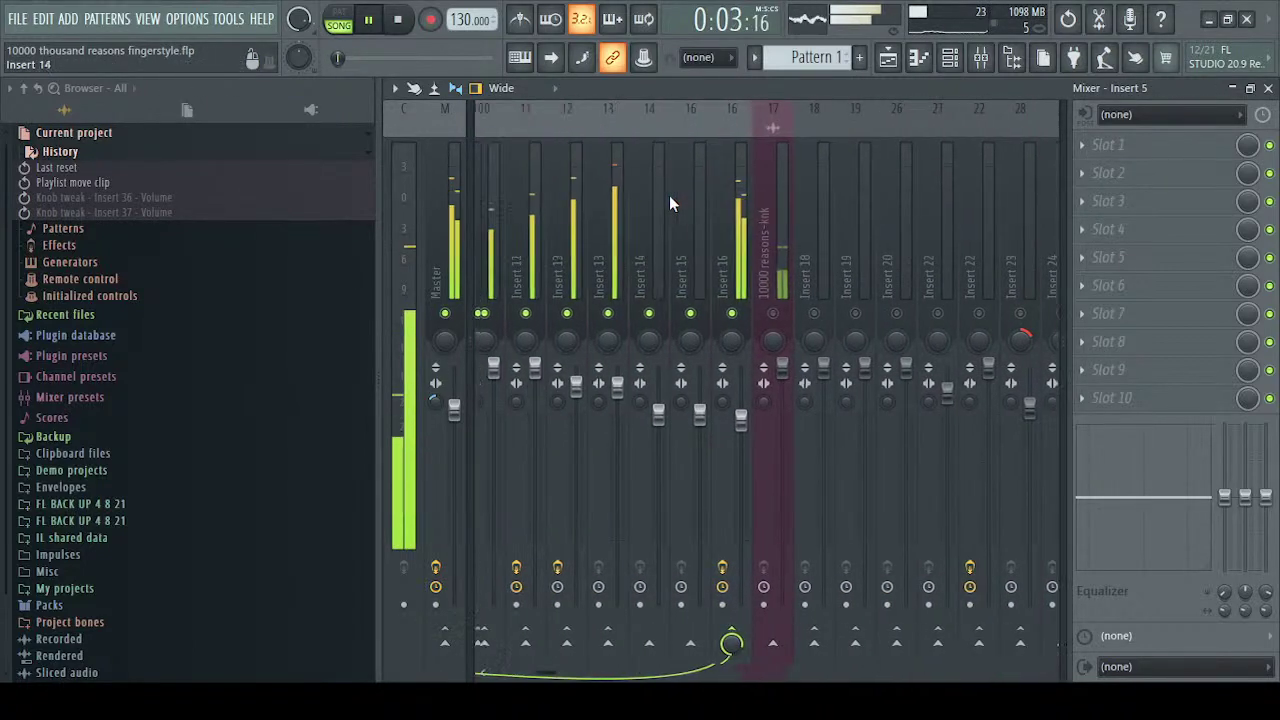
click(740, 200)
click(1188, 204)
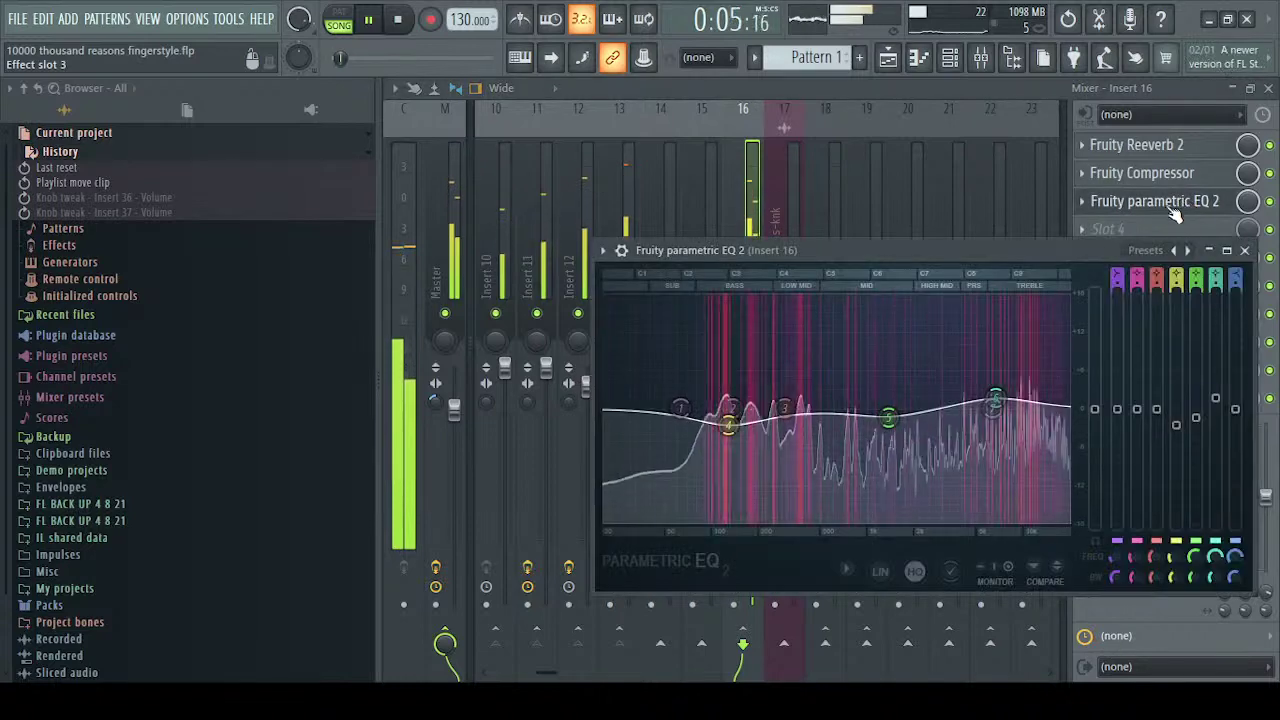
click(589, 175)
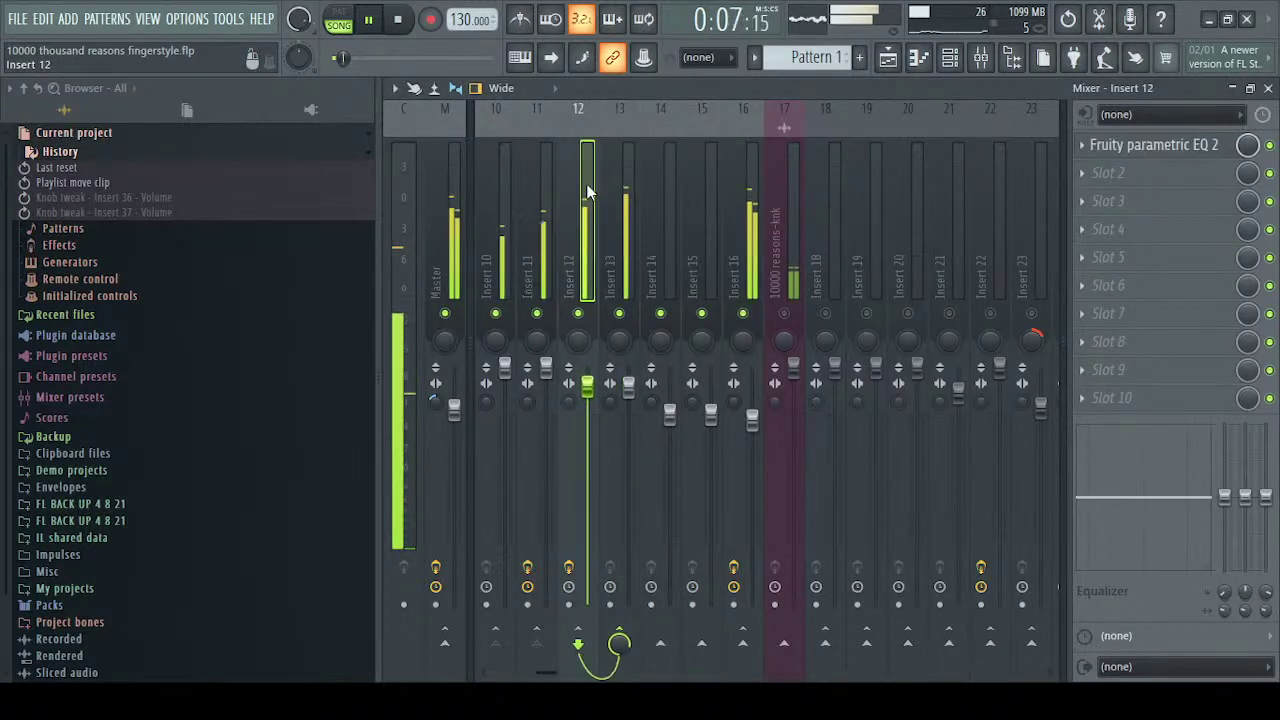
View the Fruity parametric EQ 2 on Insert 12 during playback, and return to Insert 3 to see its effects
click(1134, 147)
click(1134, 147)
click(1134, 147)
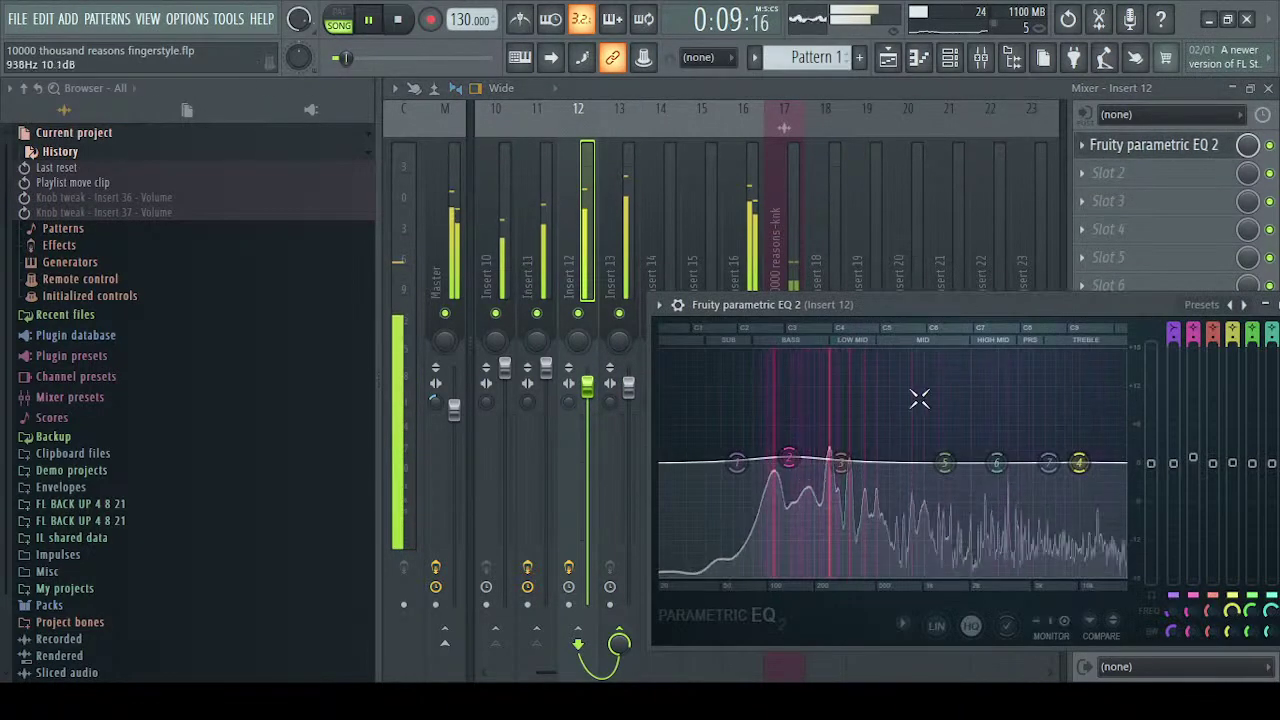
key(space)
click(592, 220)
scroll(453, 244, up, 11)
click(562, 267)
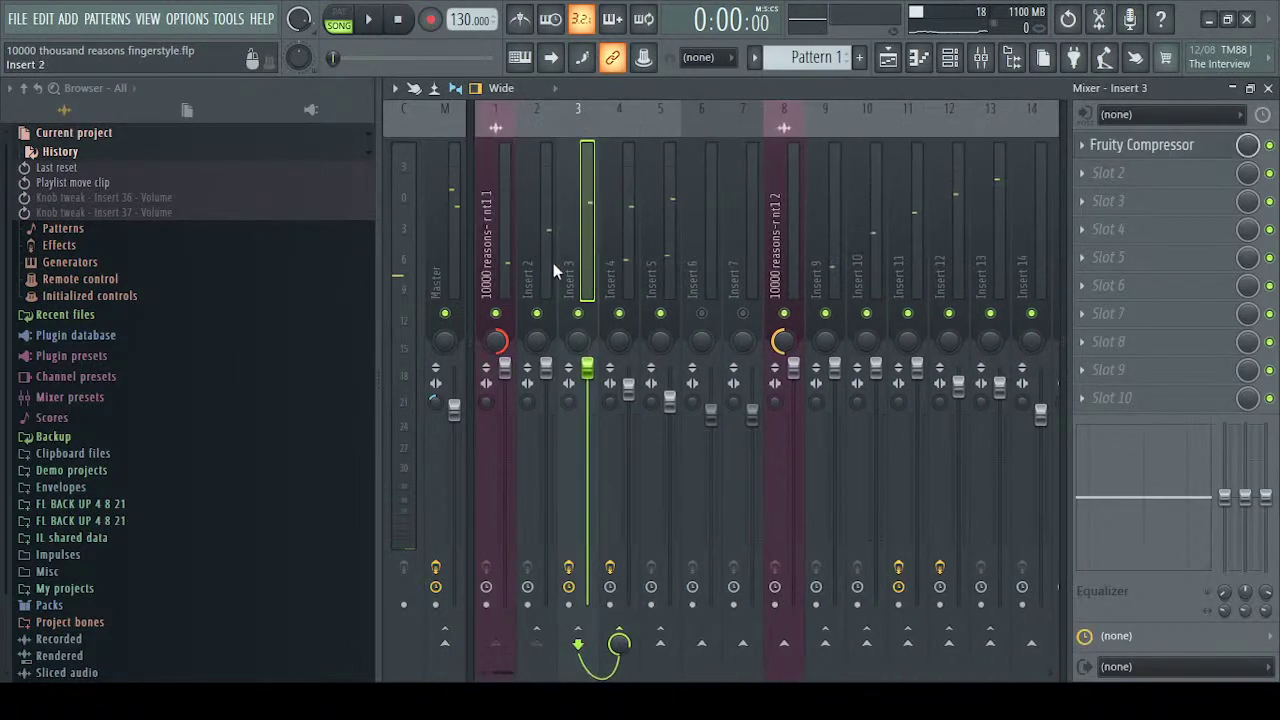
Play the song briefly while viewing the first Fruity parametric EQ 2 on Insert 4
click(628, 250)
click(1146, 172)
click(1146, 172)
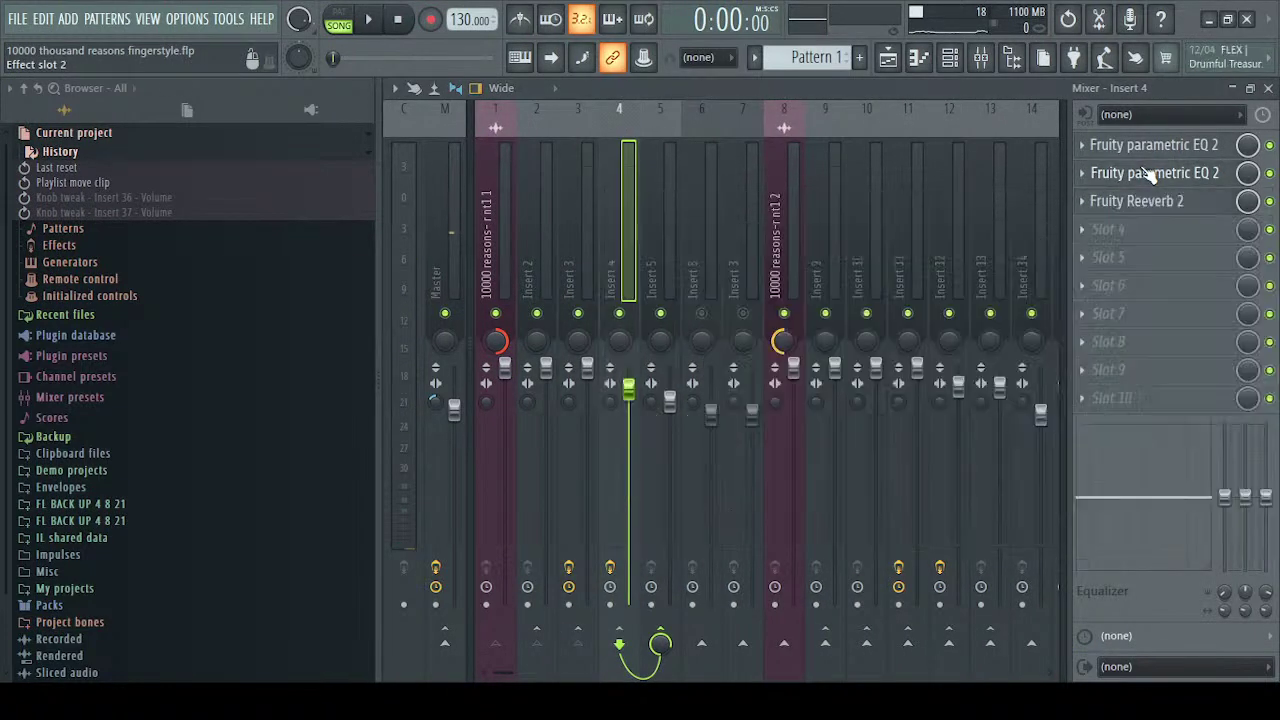
click(1143, 145)
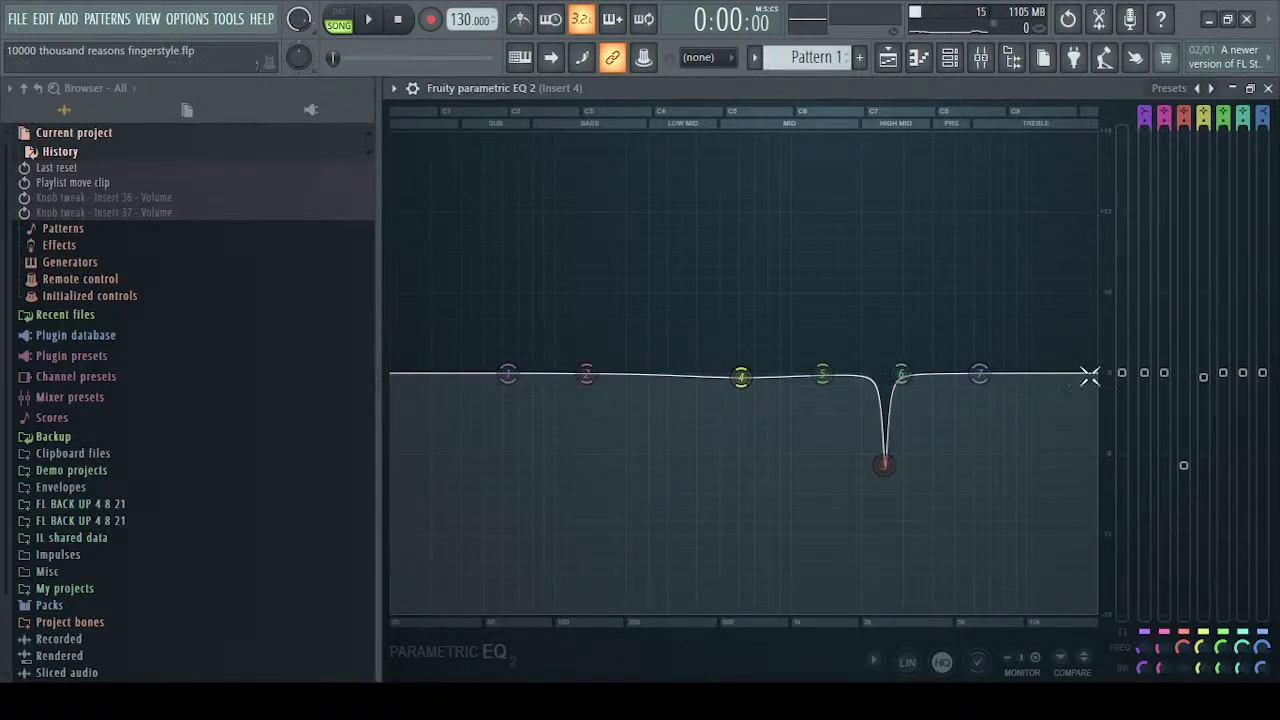
key(space)
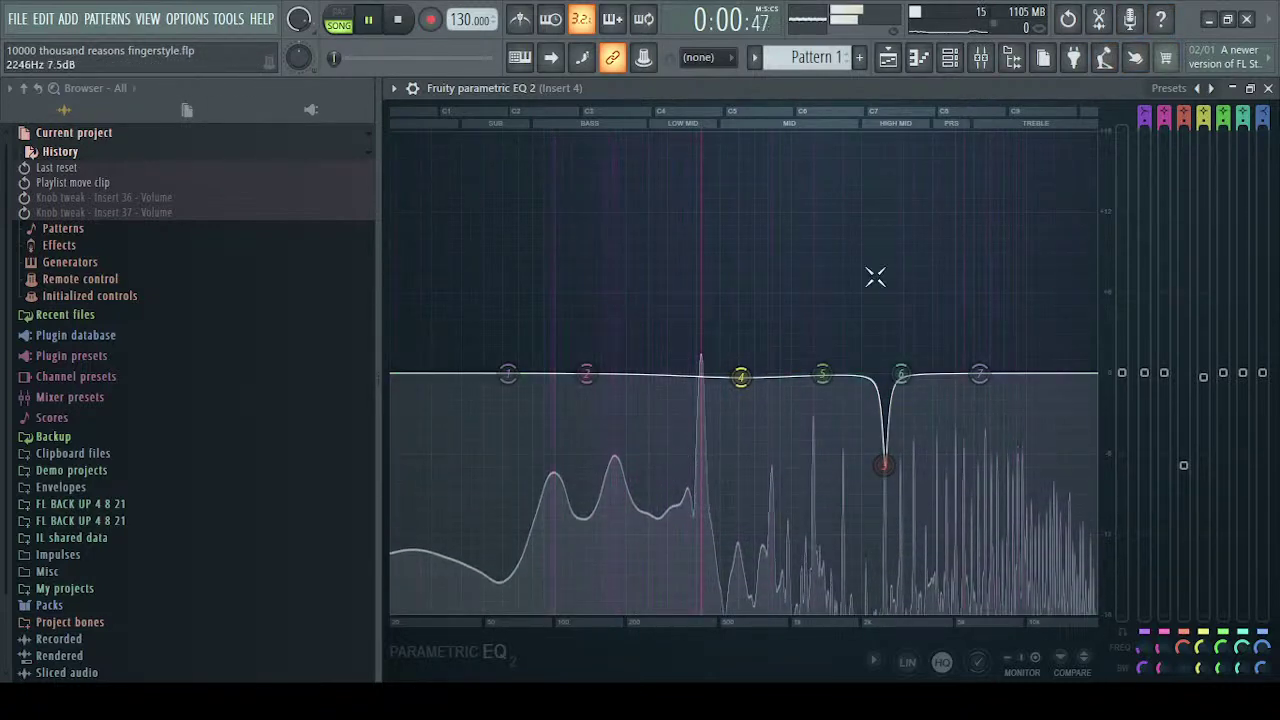
key(space)
Center the panning of 10000 reasons-r nt1 1 in the mixer and go through its chain up to Insert 4
key(F9)
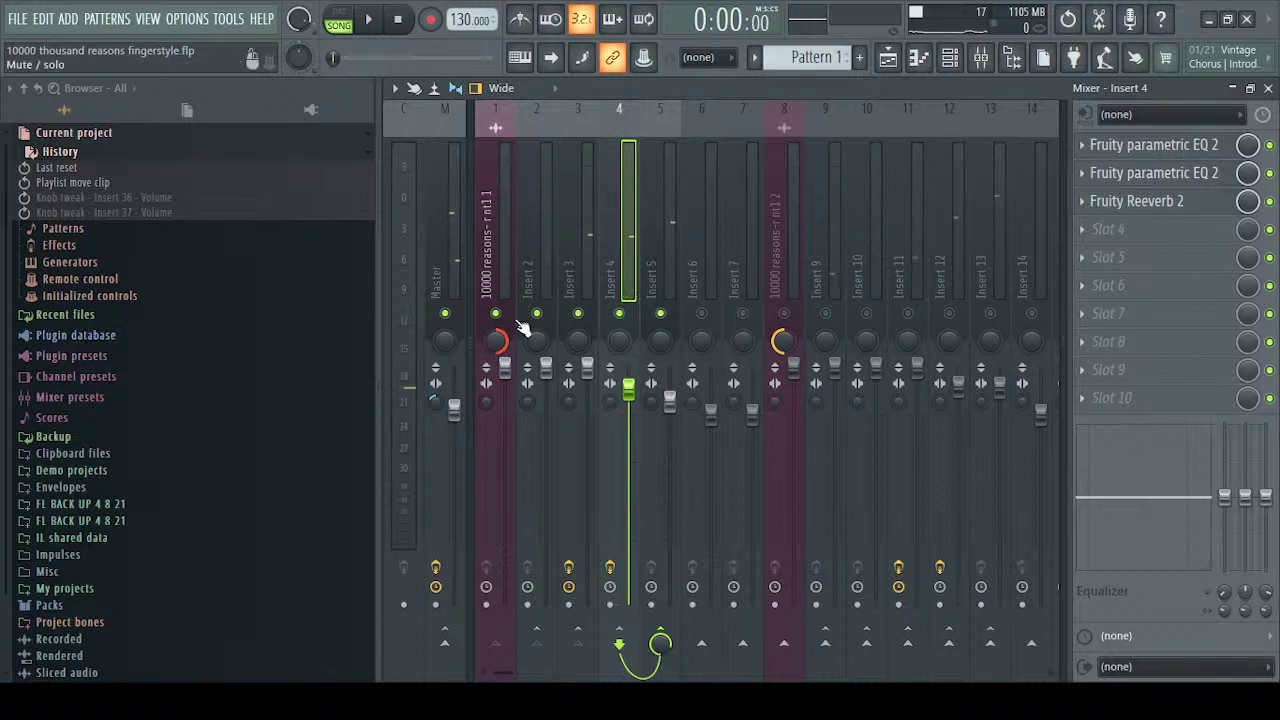
drag(493, 350, 493, 390)
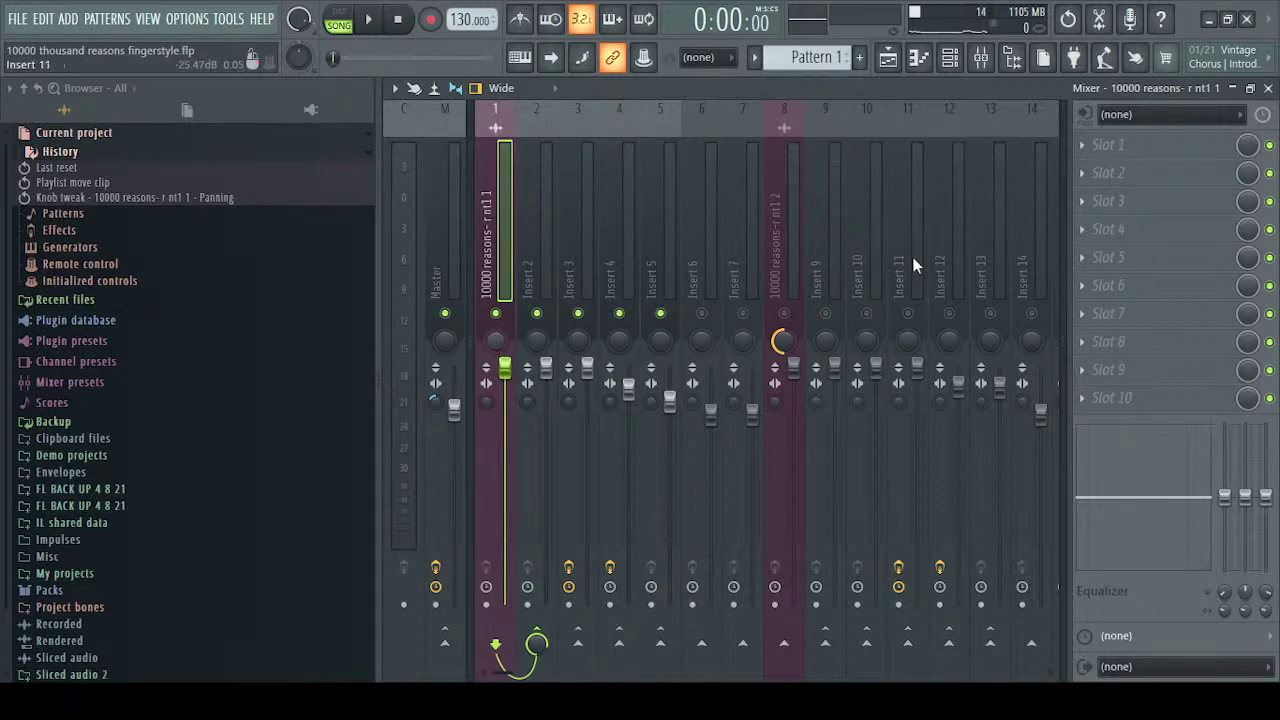
click(650, 257)
click(496, 270)
click(540, 265)
click(585, 260)
click(616, 255)
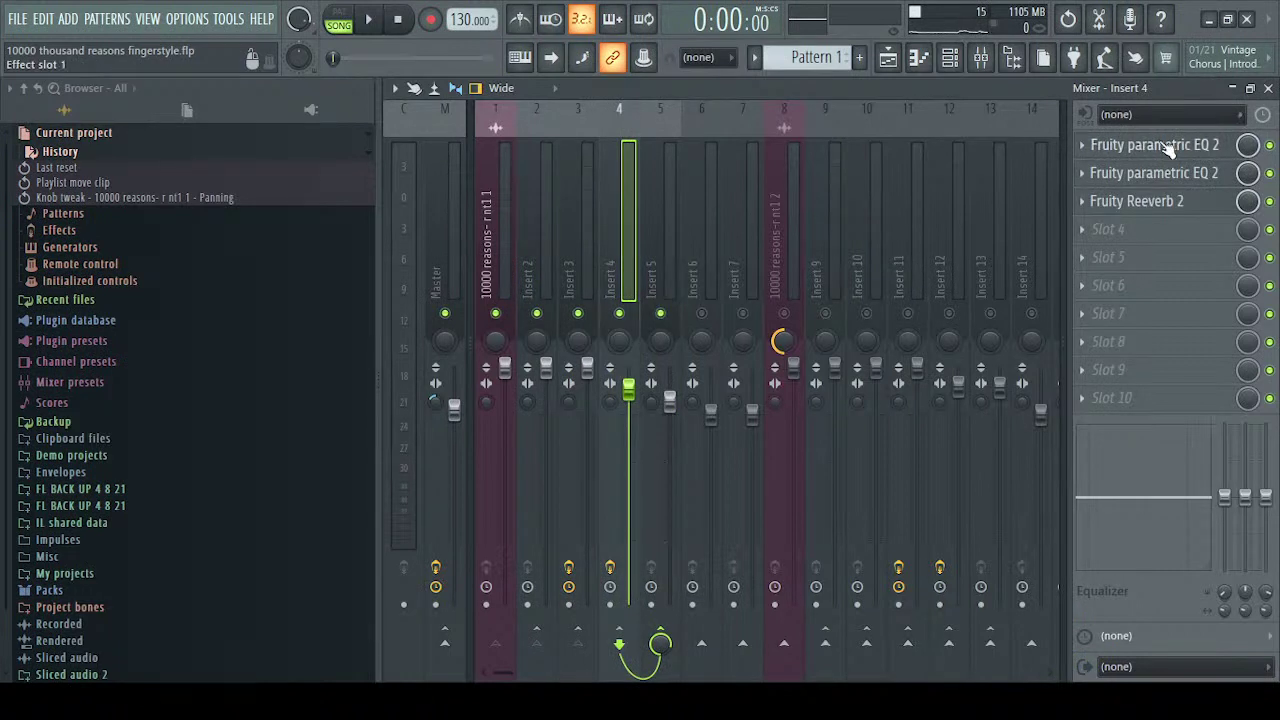
During playback, raise the Insert 5 and Insert 4 faders to match Insert 3, and raise the Master volume
key(space)
drag(670, 400, 628, 368)
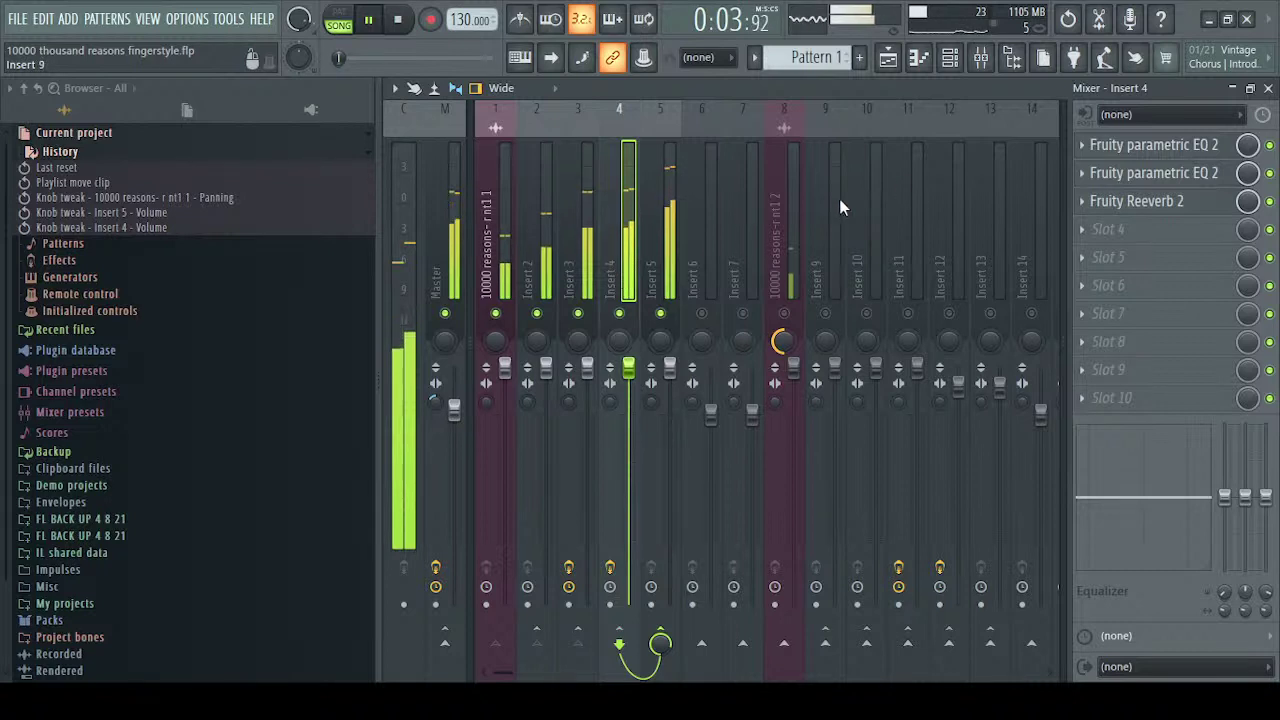
drag(454, 410, 454, 375)
Check the Fruity parametric EQ 2 on the Master and the first one on Insert 4 while the song plays
click(1180, 186)
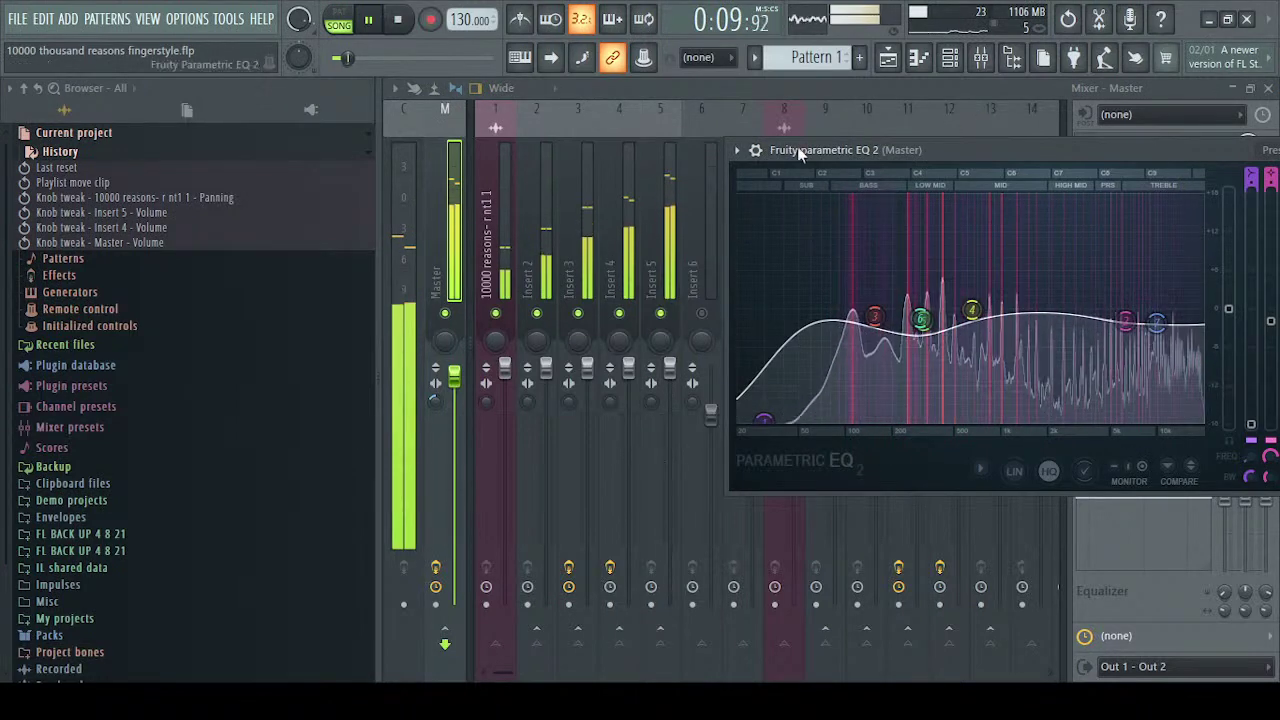
click(682, 178)
click(662, 185)
click(631, 189)
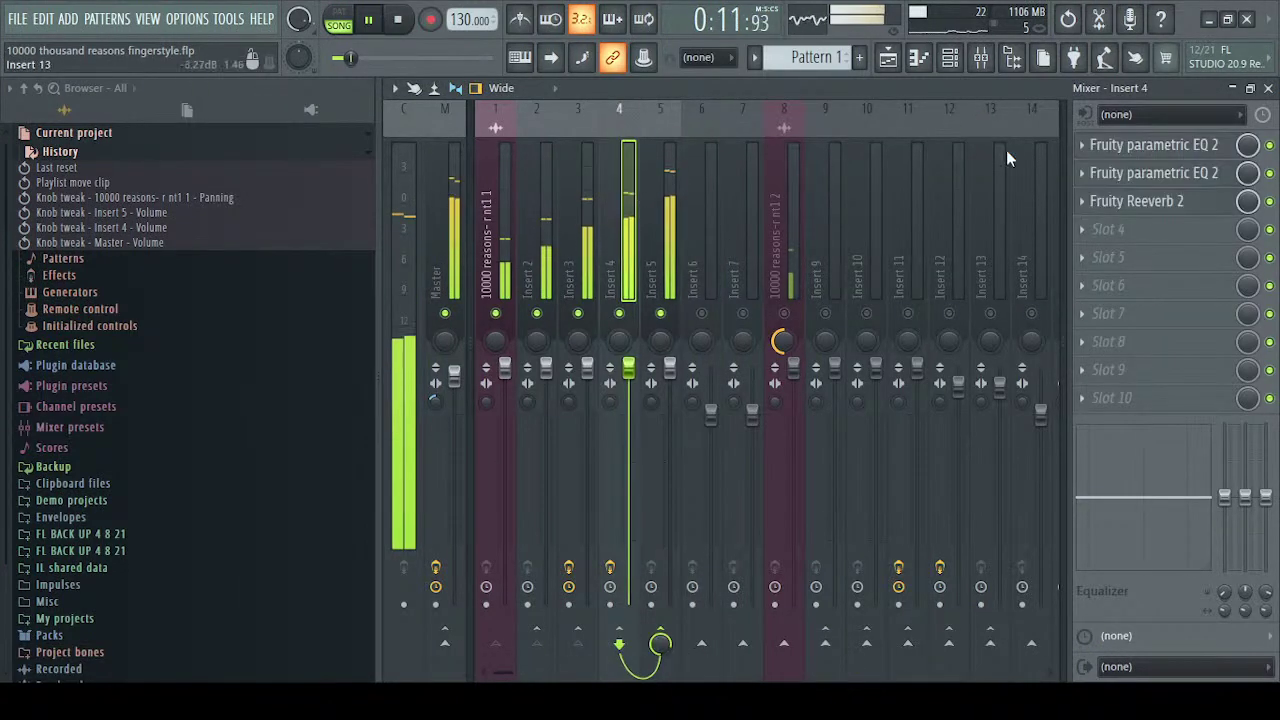
click(1120, 145)
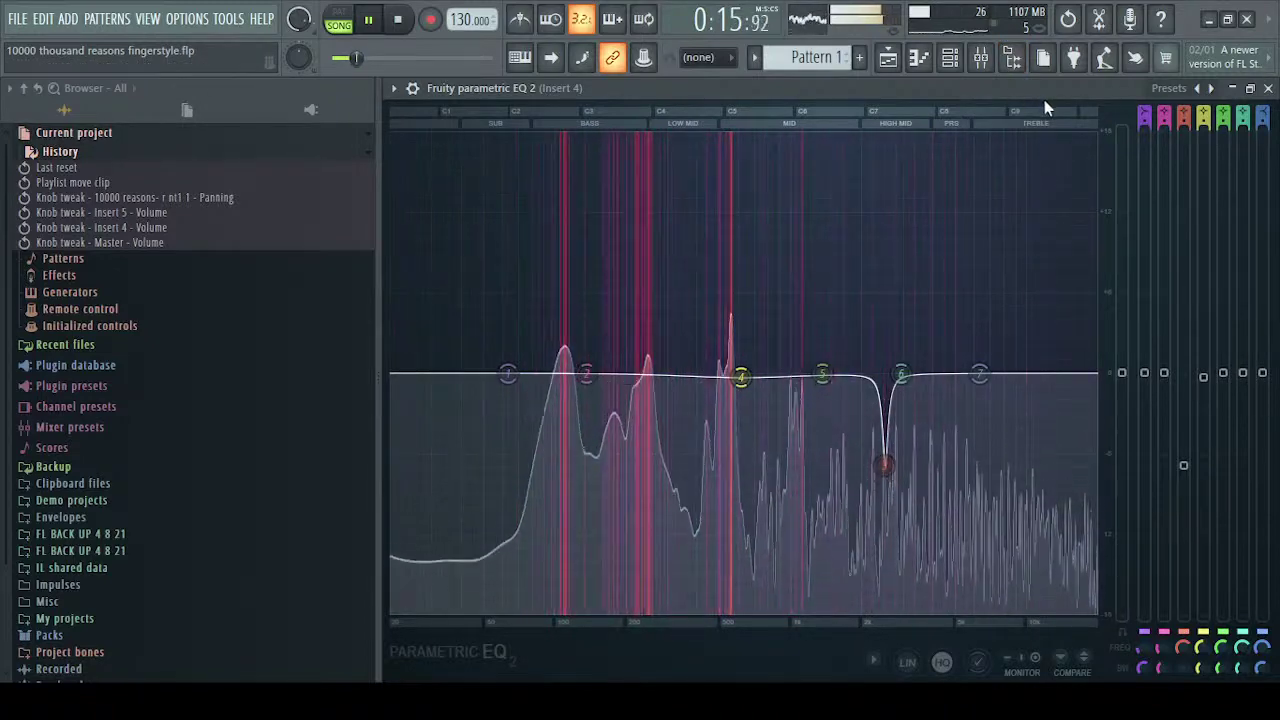
key(space)
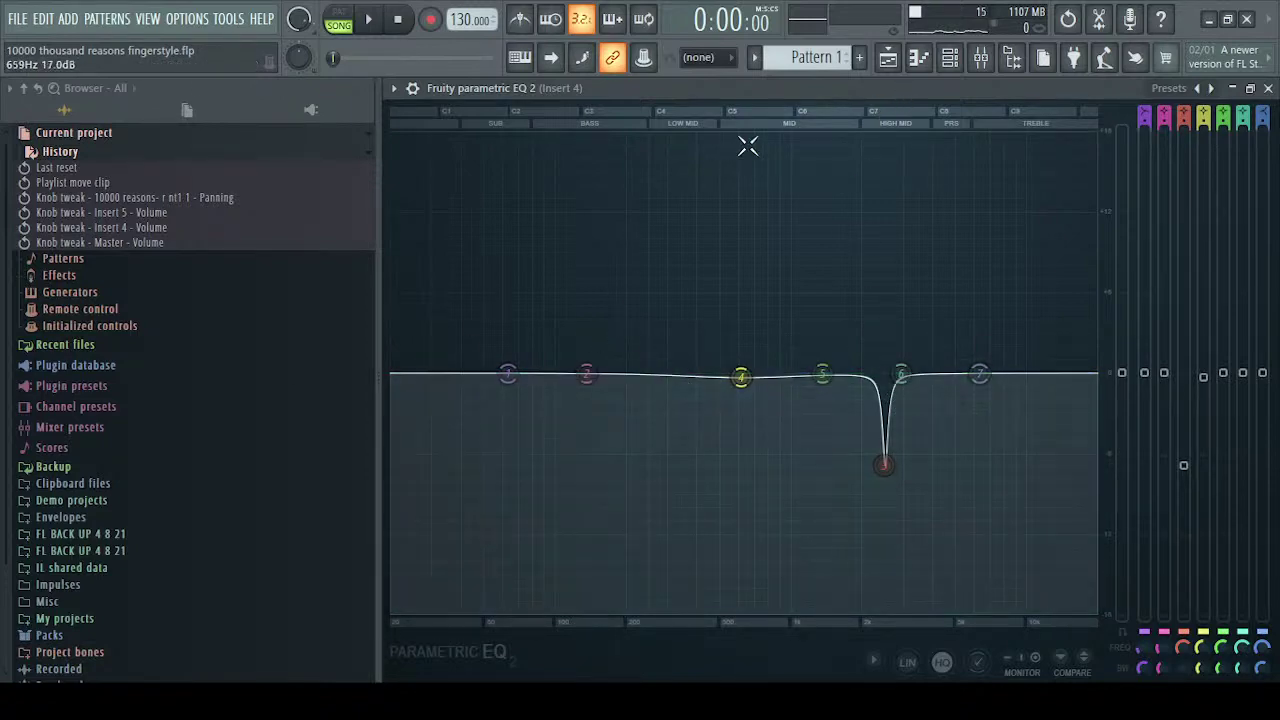
Restore the Insert 4 EQ to a movable window and boost band 3 to 18 dB
double_click(833, 88)
drag(860, 253, 565, 71)
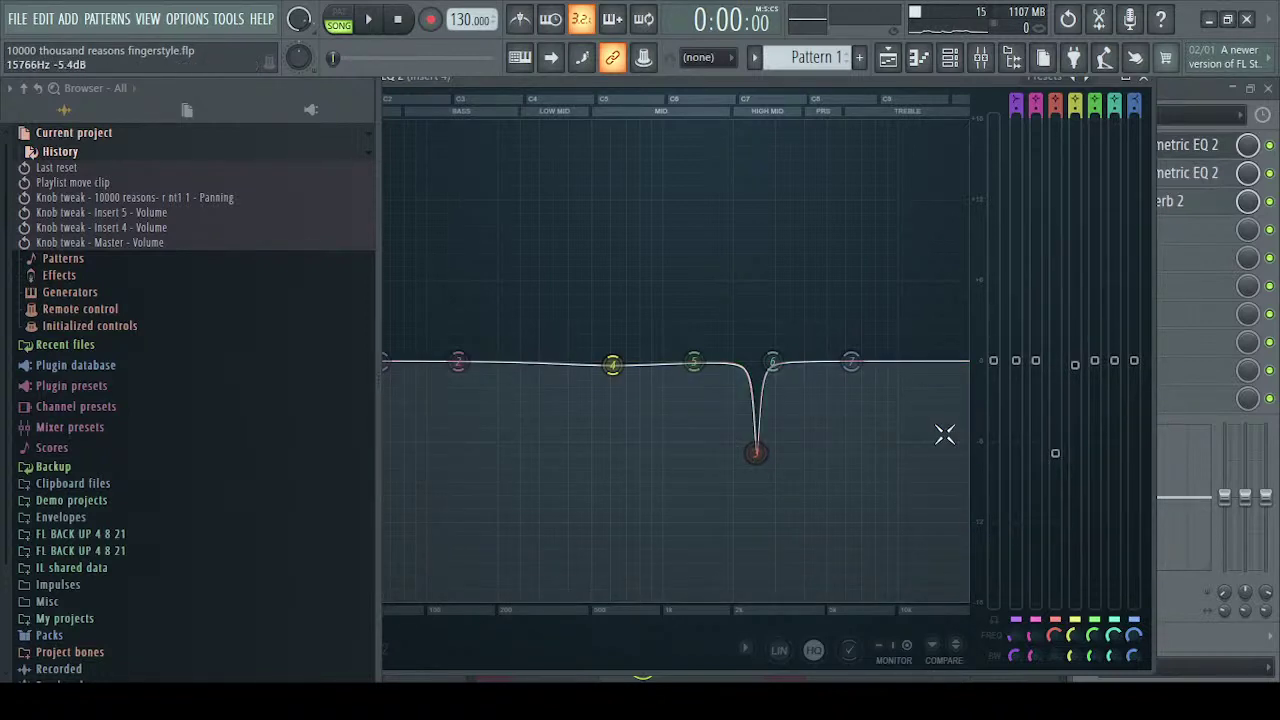
drag(1055, 454, 1053, 120)
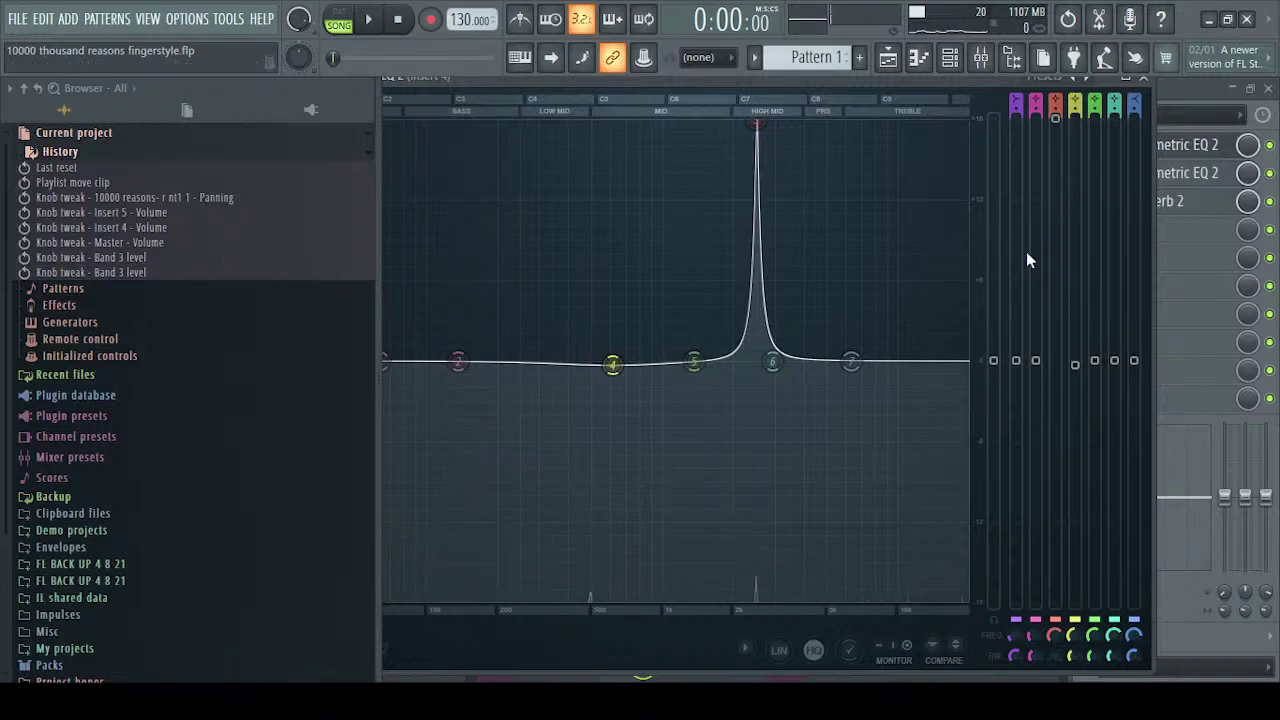
Sweep the boosted band 3 down to 1269 Hz and back up to 2191 Hz, playing the song to hear each position
mouse_move(1055, 634)
mouse_down()
mouse_move(1055, 602)
mouse_move(1055, 671)
mouse_move(1053, 630)
mouse_up()
key(space)
key(space)
key(space)
key(space)
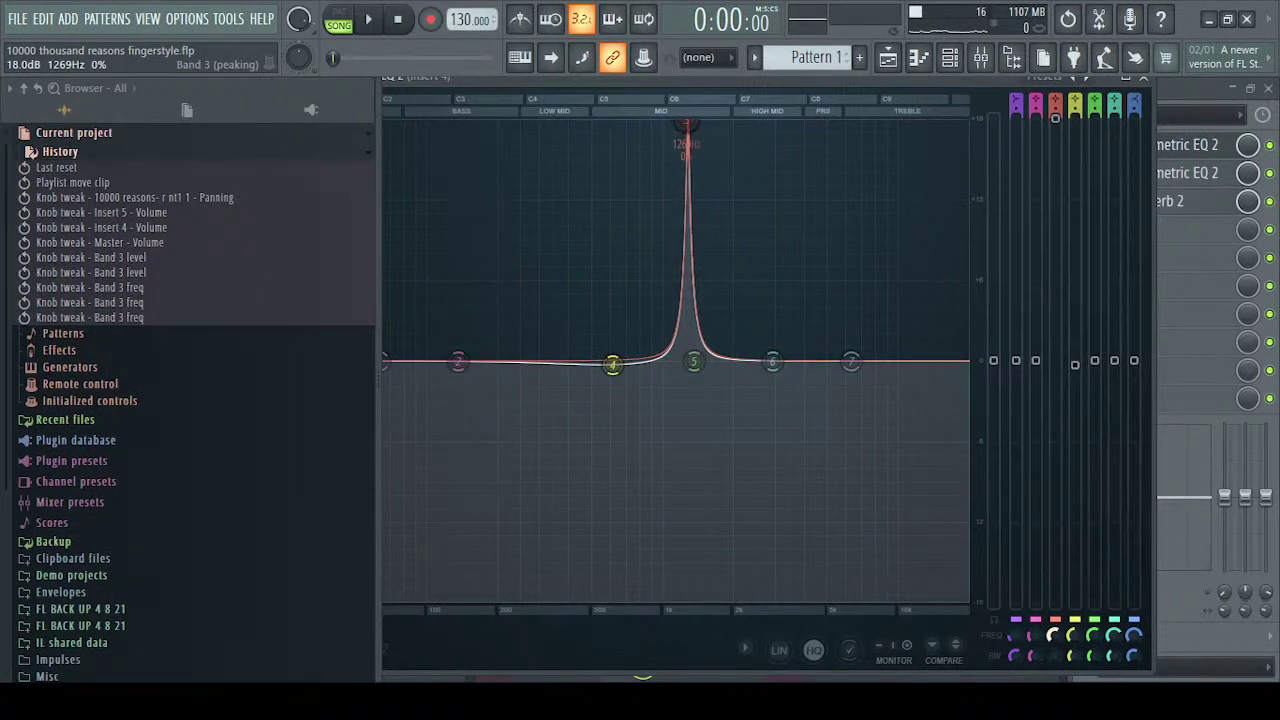
key(space)
drag(1053, 635, 1053, 607)
key(space)
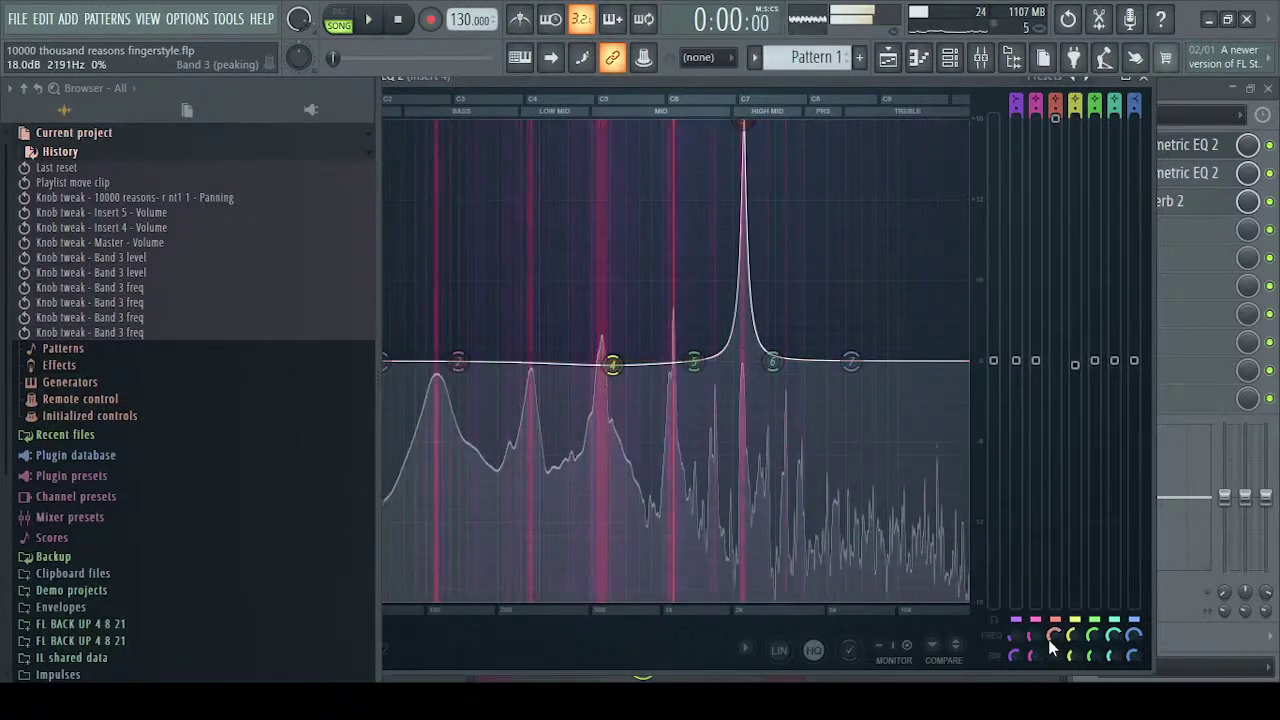
Undo the band 3 frequency sweeps and listen to the boosted band at its original frequency
key(ctrl+alt+z)
key(ctrl+alt+z)
key(ctrl+alt+z)
key(ctrl+alt+z)
key(ctrl+alt+z)
key(space)
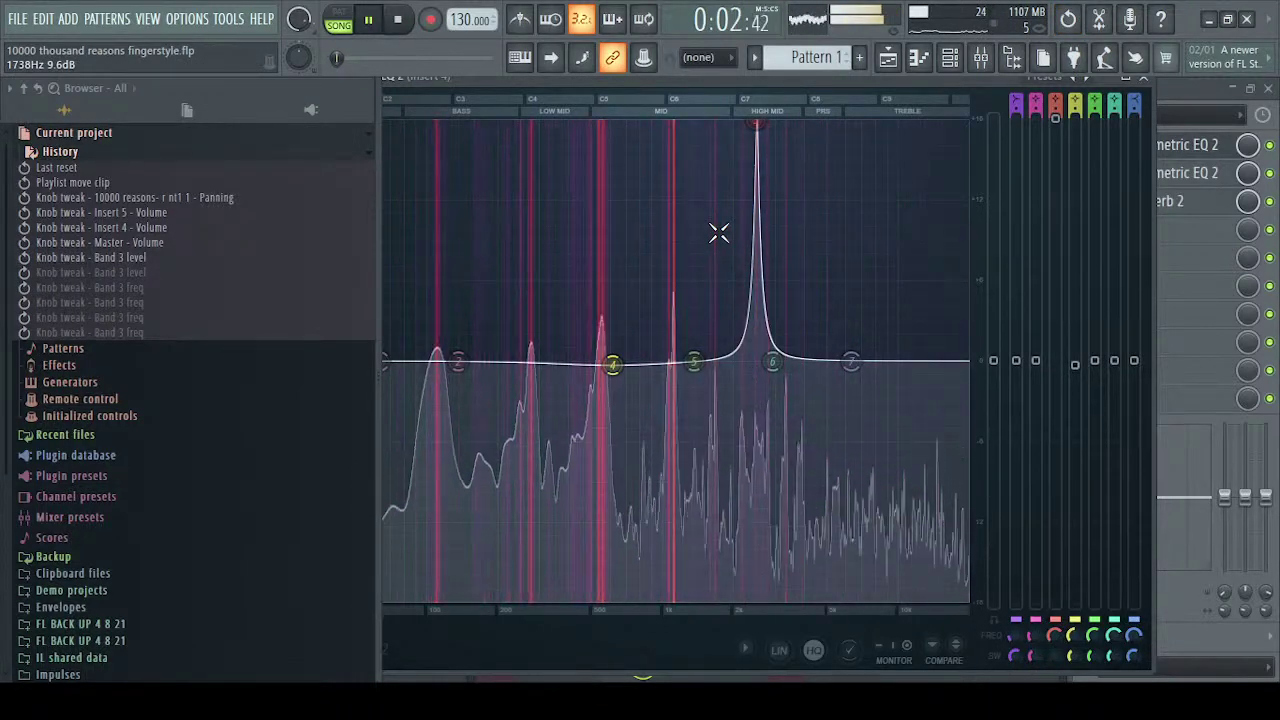
key(space)
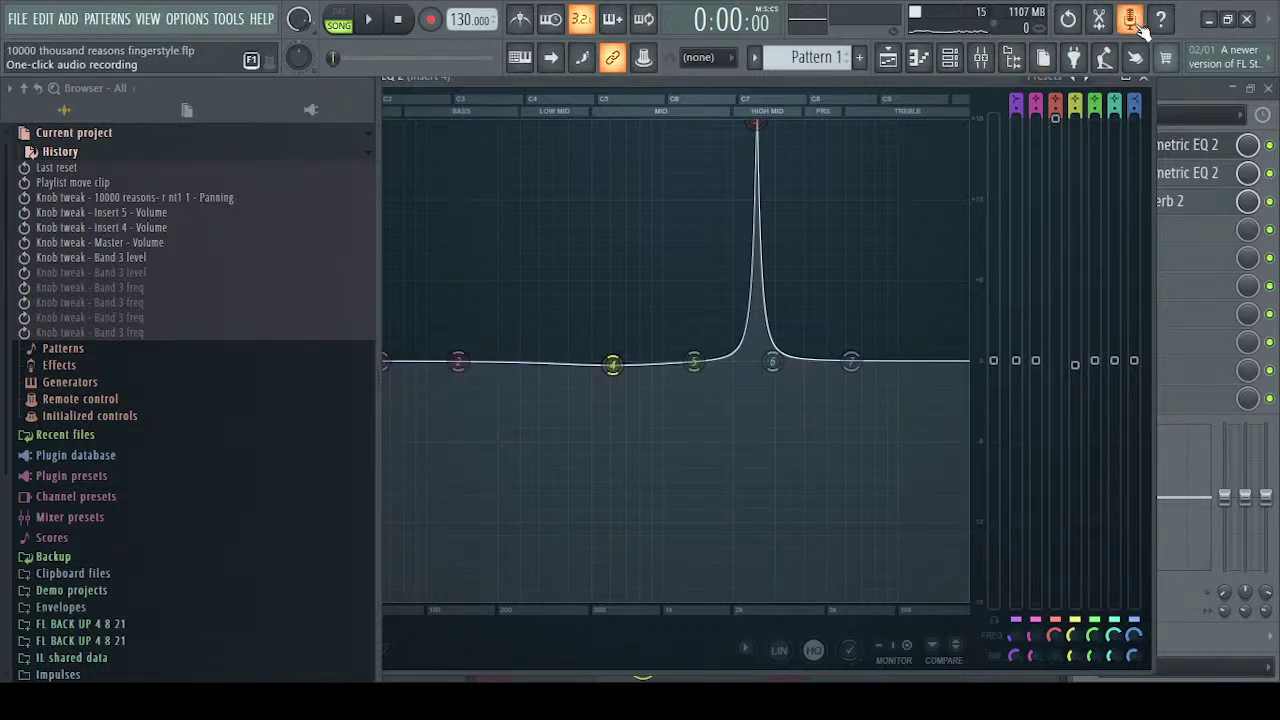
Reduce the band 3 boost to 13.4 dB, adjust its width, and pull it down to a cut of about -8 dB during playback
drag(1063, 124, 1063, 186)
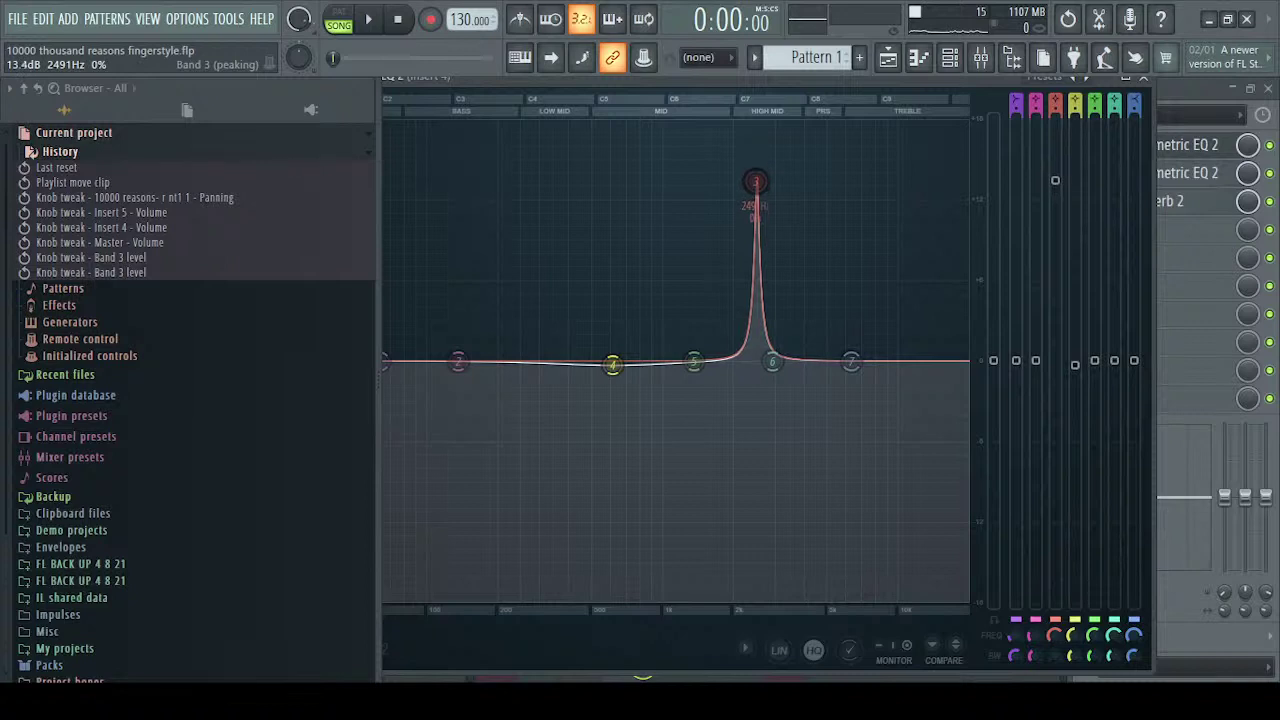
drag(1050, 657, 1047, 517)
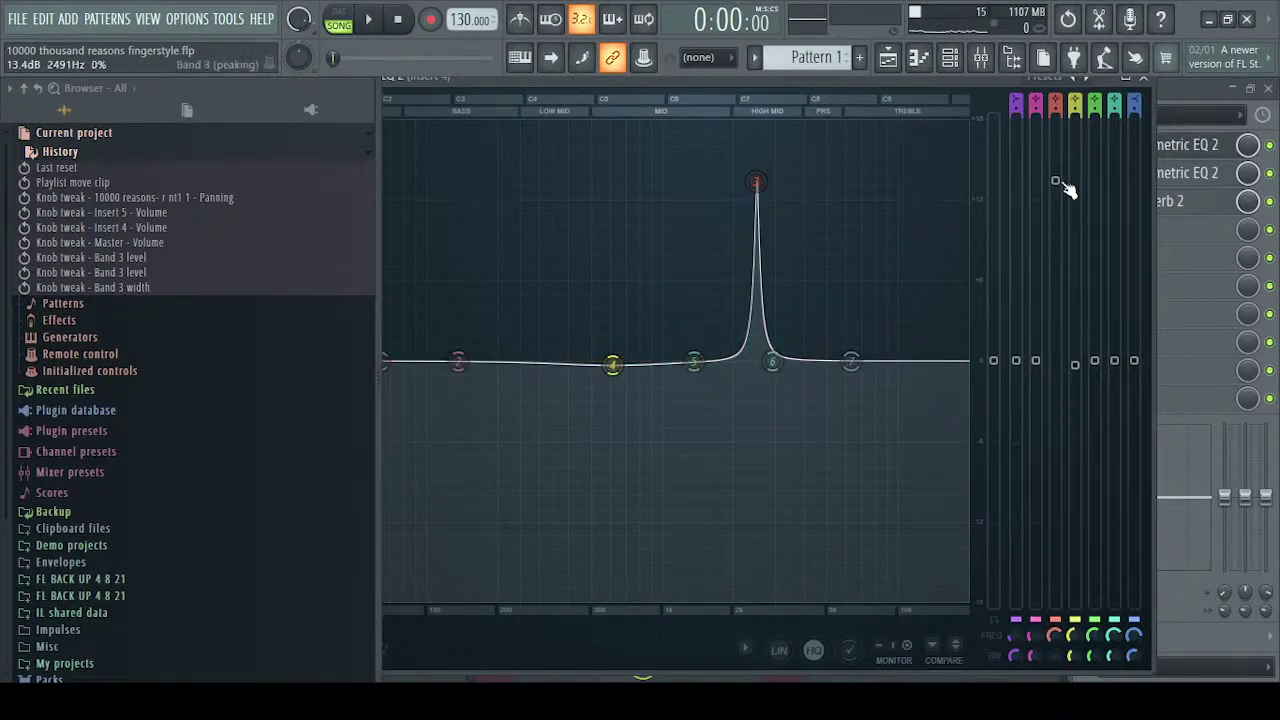
key(space)
drag(1060, 190, 1055, 470)
key(space)
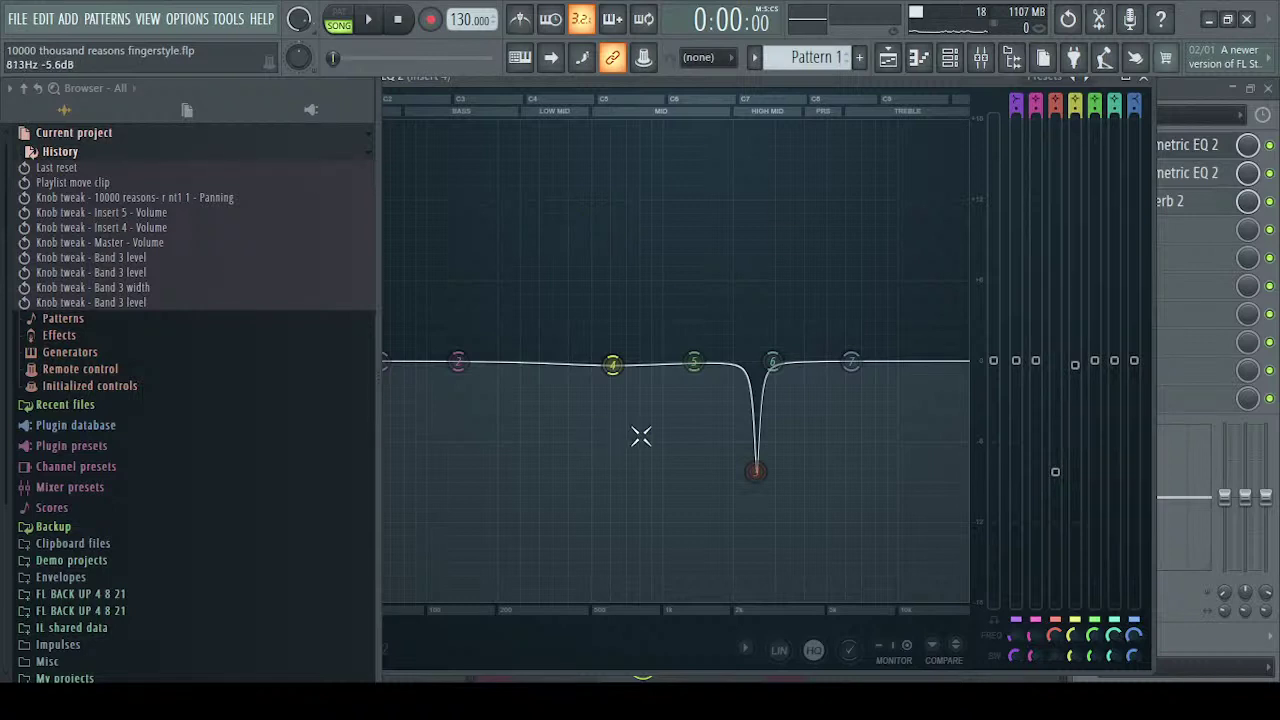
Deepen the band 3 cut on Insert 4's EQ to about -11 dB and close the EQ window
drag(699, 81, 829, 101)
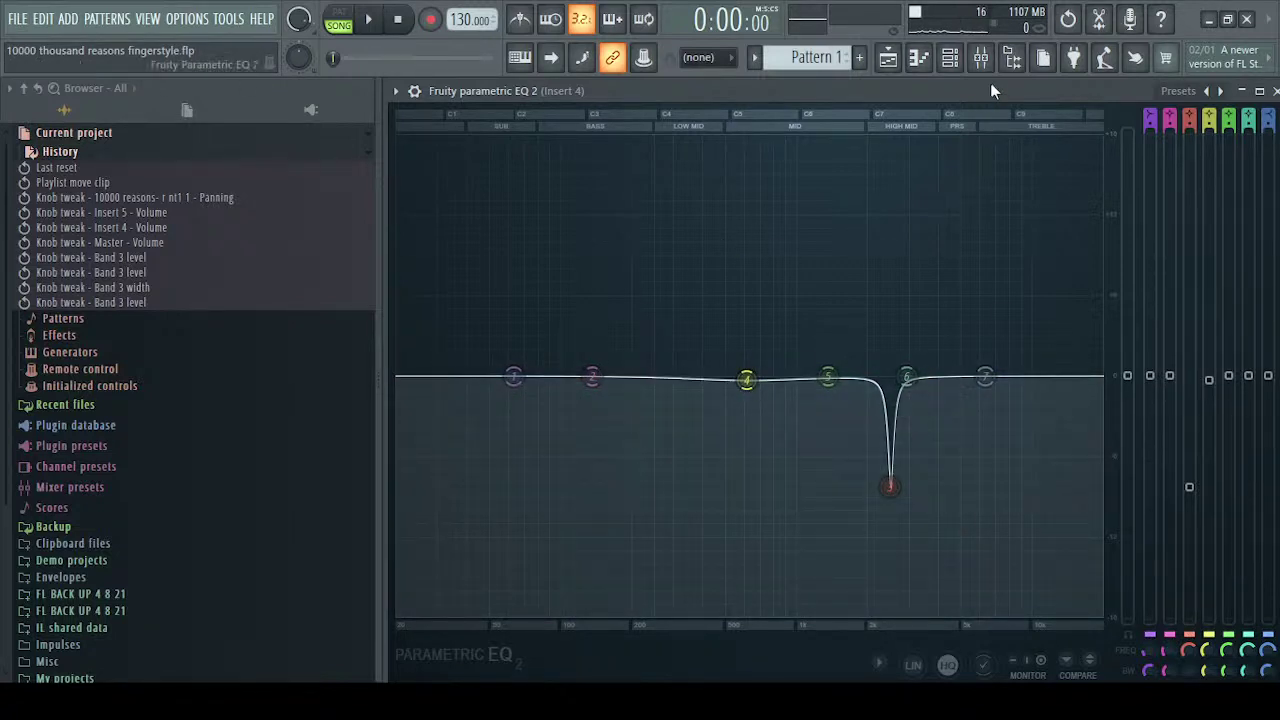
mouse_move(986, 88)
mouse_down()
mouse_move(849, 114)
mouse_move(973, 80)
mouse_move(1006, 95)
mouse_move(990, 93)
mouse_up()
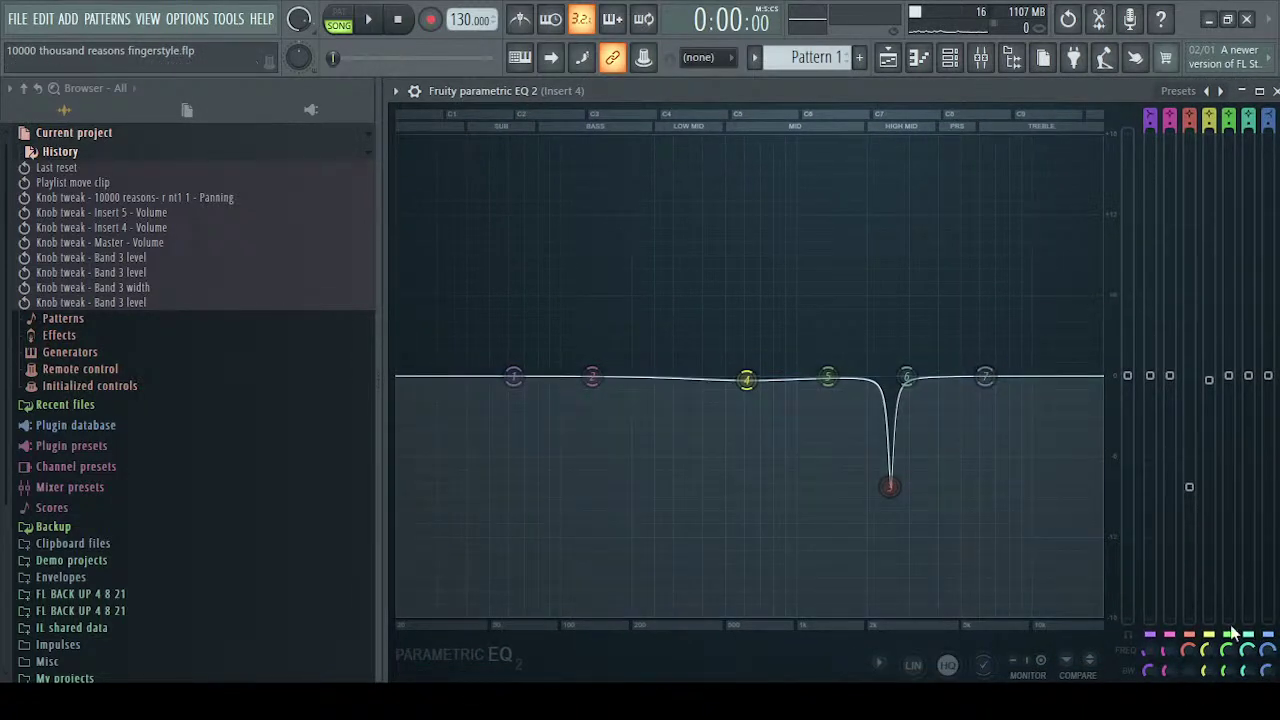
drag(1196, 493, 1196, 530)
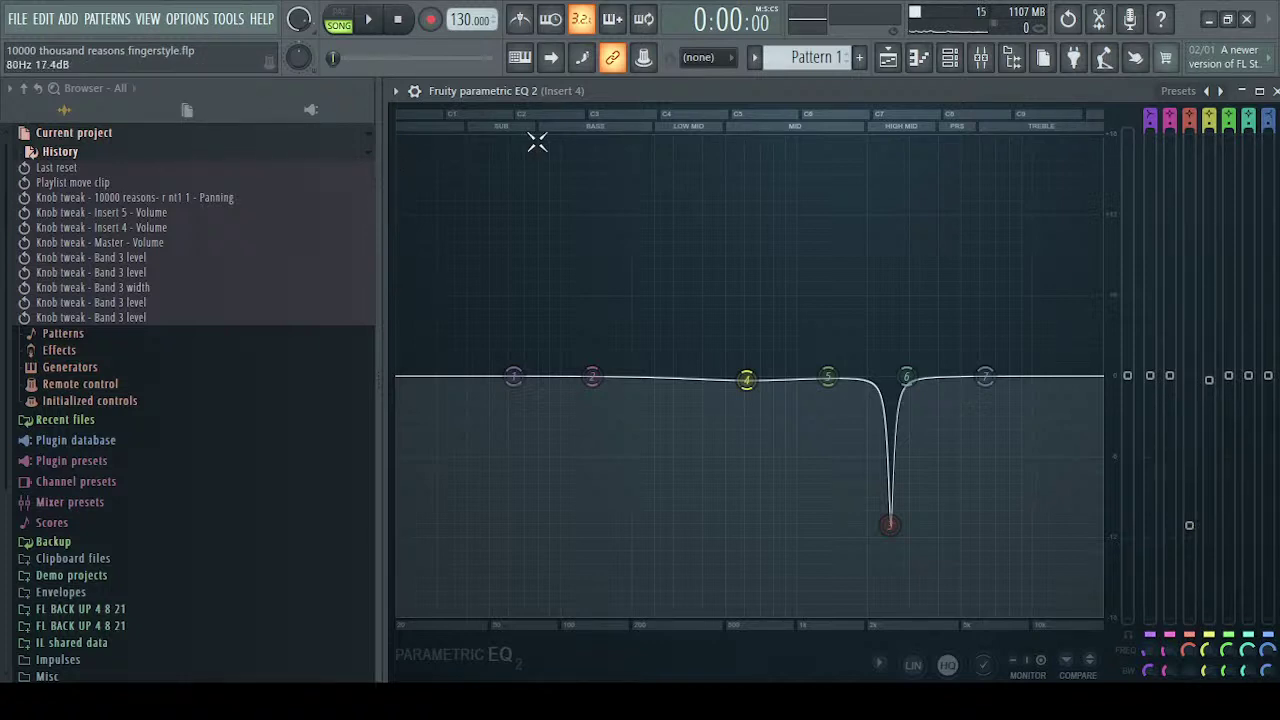
double_click(945, 87)
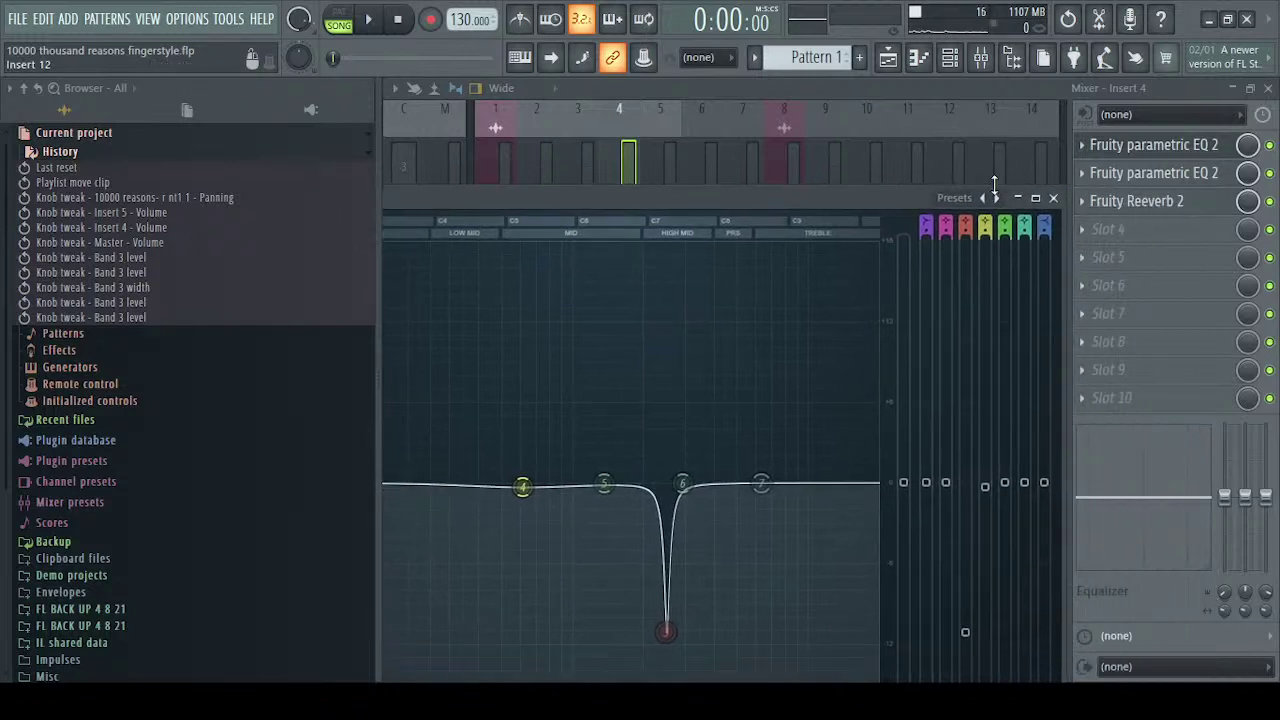
click(1054, 198)
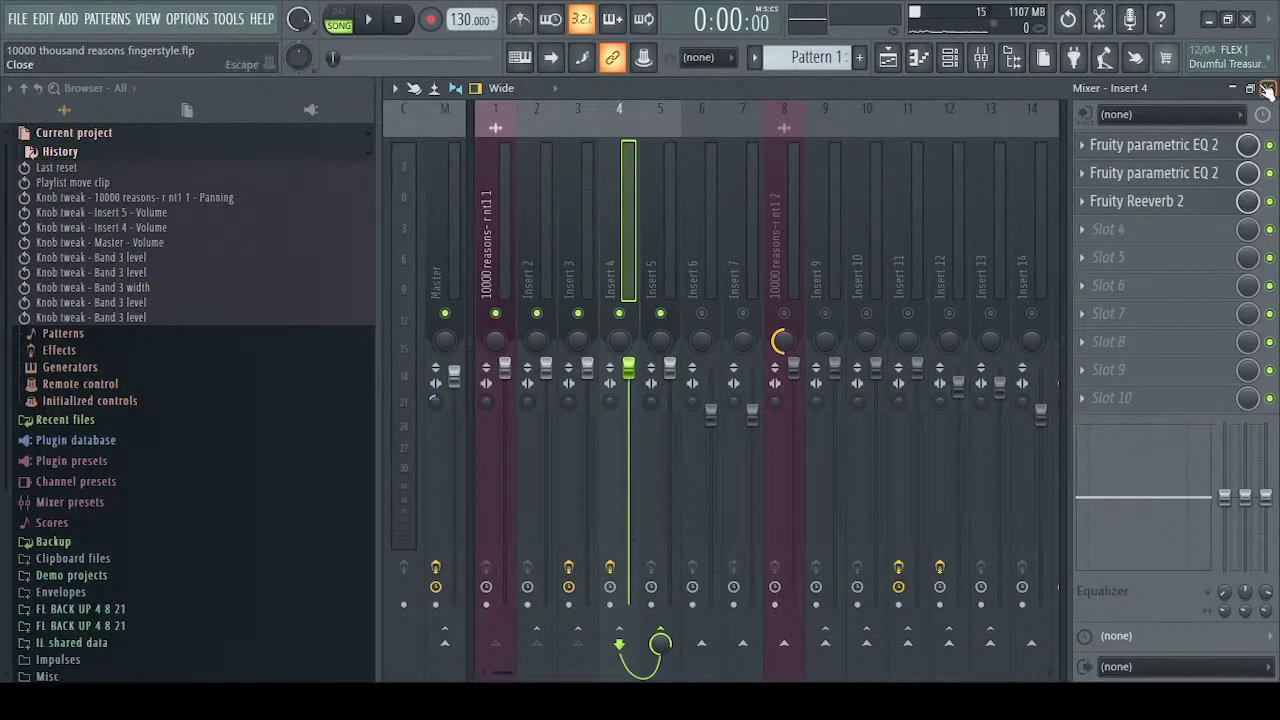
Clear the open windows, reopen the mixer on the Master, and re-enable all mixer tracks
click(1267, 89)
click(1267, 89)
drag(1207, 149, 1003, 137)
click(888, 58)
click(980, 58)
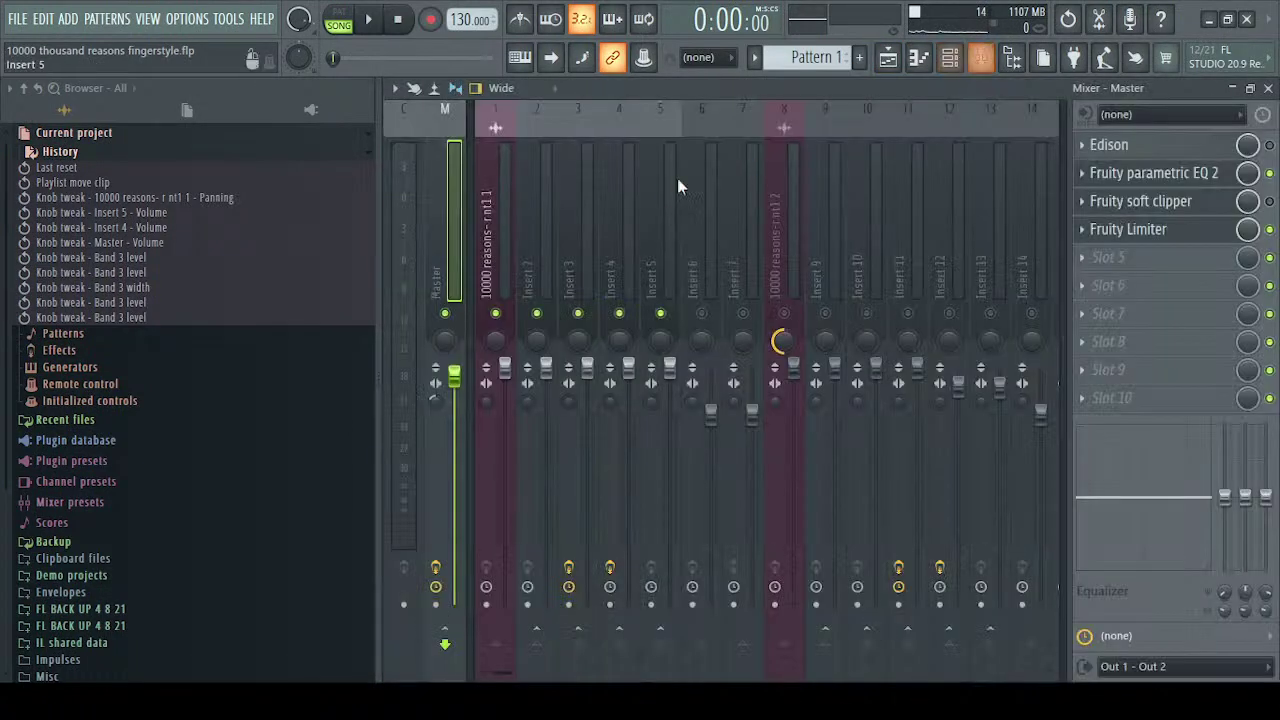
scroll(543, 279, down, 5)
scroll(554, 286, left, 6)
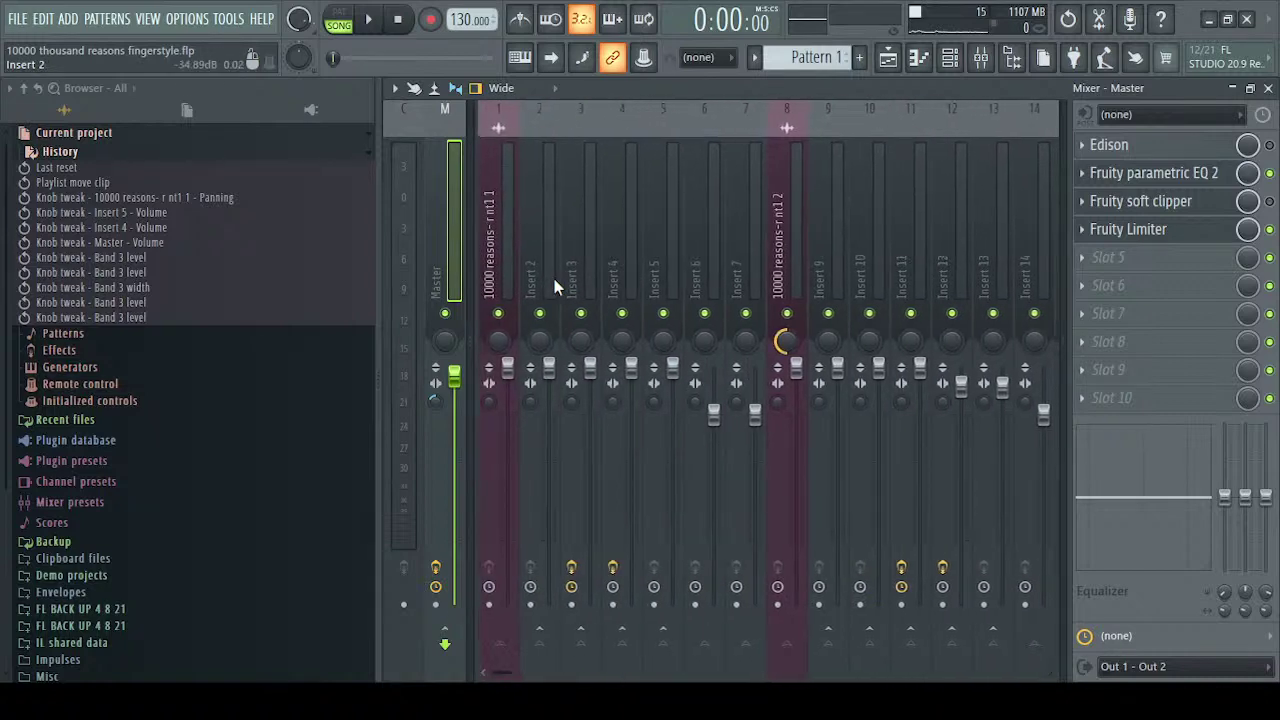
Pan 10000 reasons-r nt1 1 back to the right and play the full mix briefly
click(407, 227)
click(440, 225)
scroll(487, 223, down, 10)
drag(421, 234, 332, 232)
scroll(790, 285, down, 3)
scroll(770, 265, up, 3)
drag(495, 341, 495, 250)
key(space)
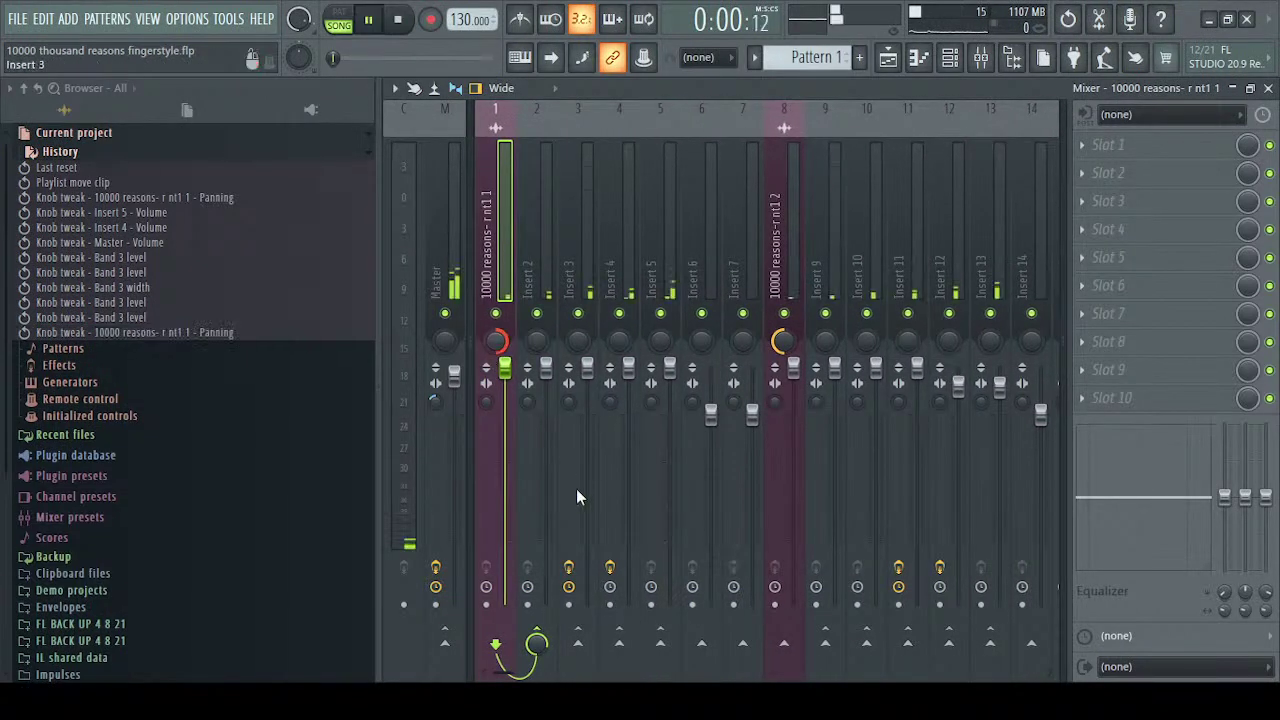
key(space)
Solo the 10000 reasons-003 track in the playlist and enable the 10000 reasons-002 track alongside it
click(888, 57)
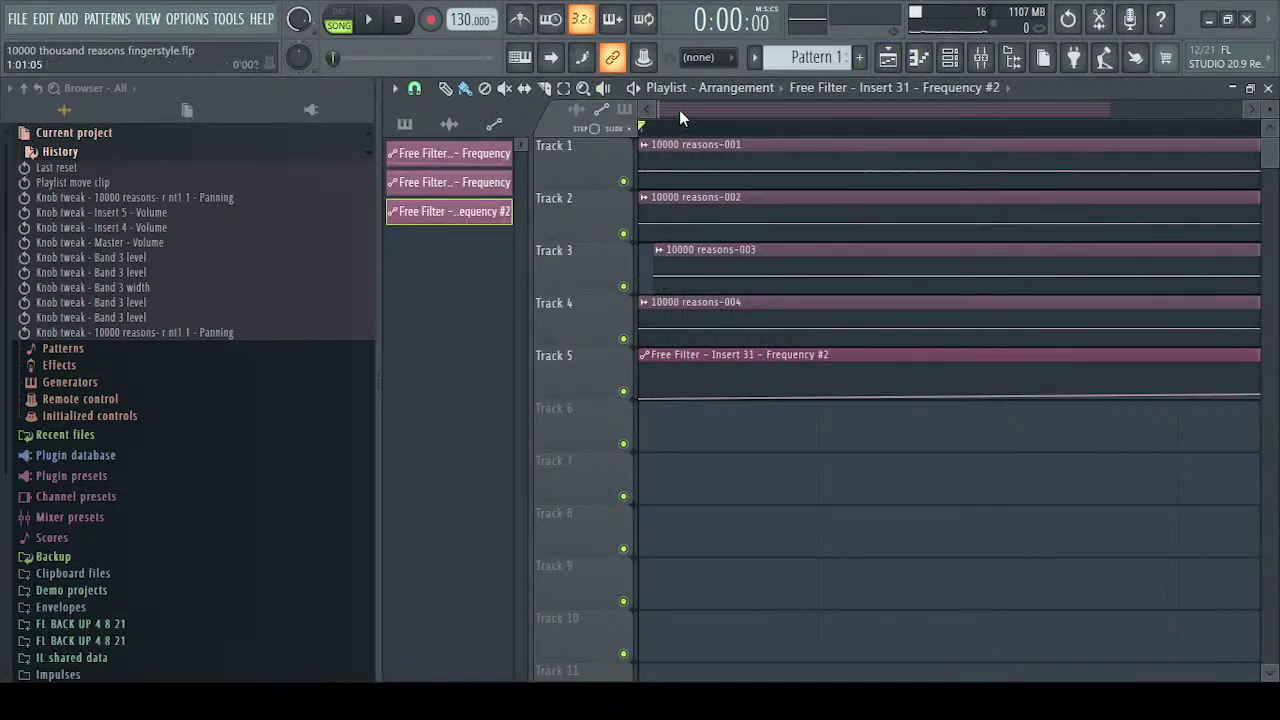
scroll(650, 295, down, 10)
scroll(650, 295, up, 5)
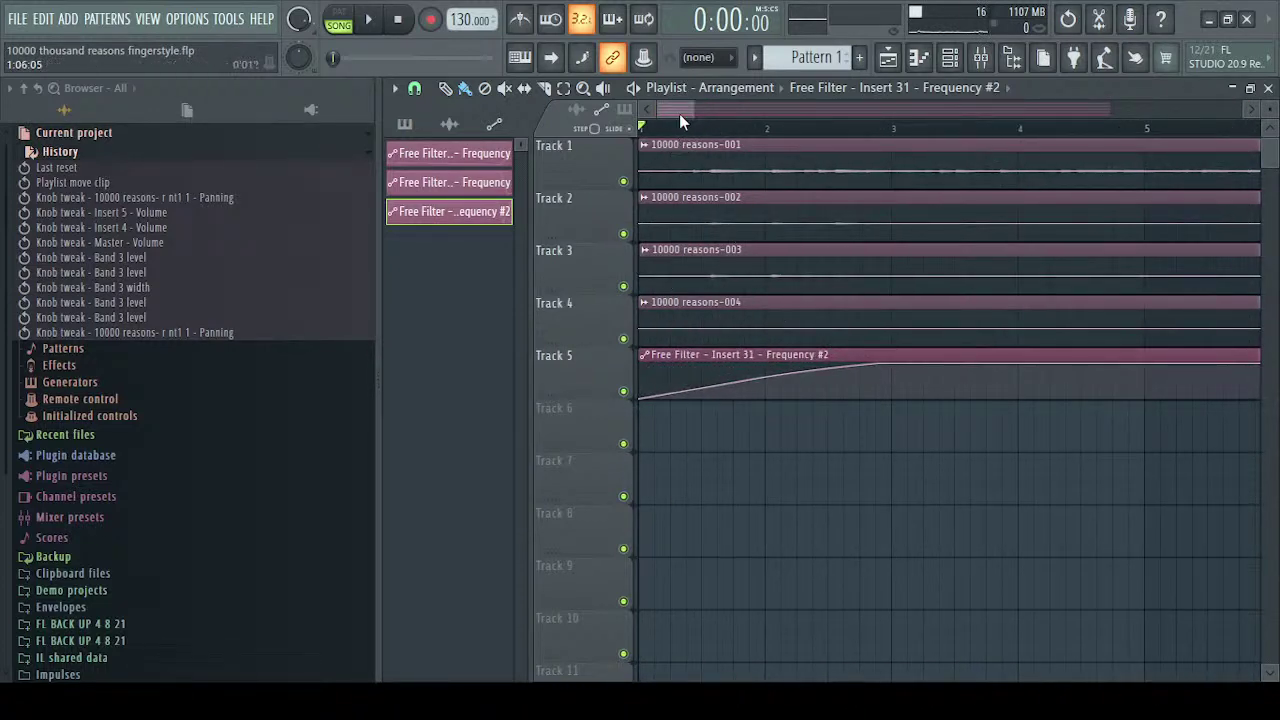
scroll(680, 121, up, 6)
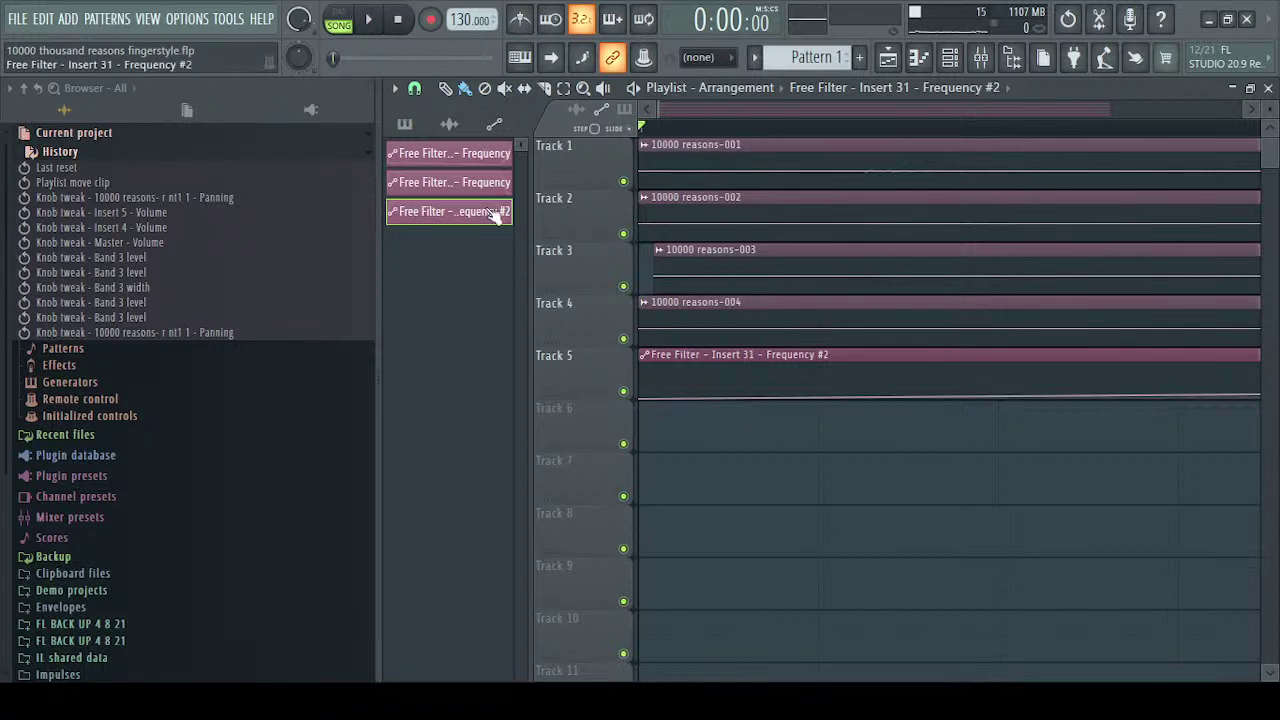
right_click(623, 286)
click(623, 234)
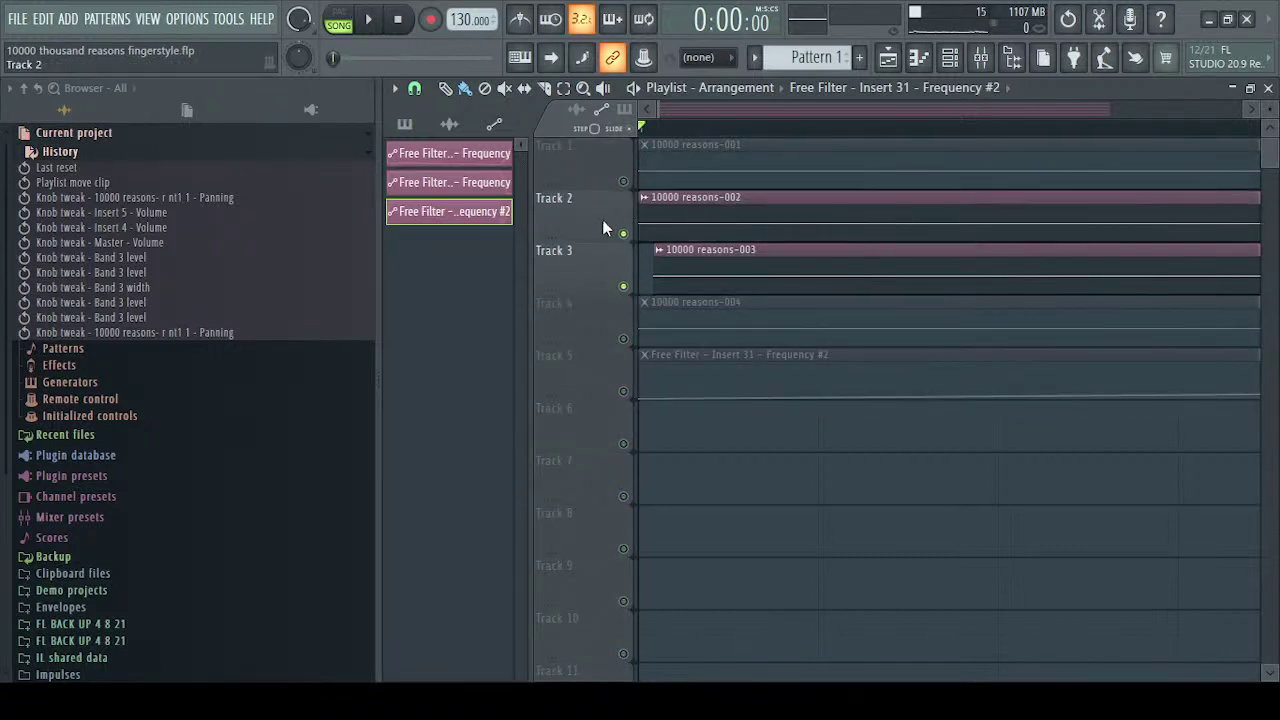
Play the two enabled tracks and move the 10000 reasons-003 clip to the song start at 1:01:00
key(space)
drag(653, 252, 676, 272)
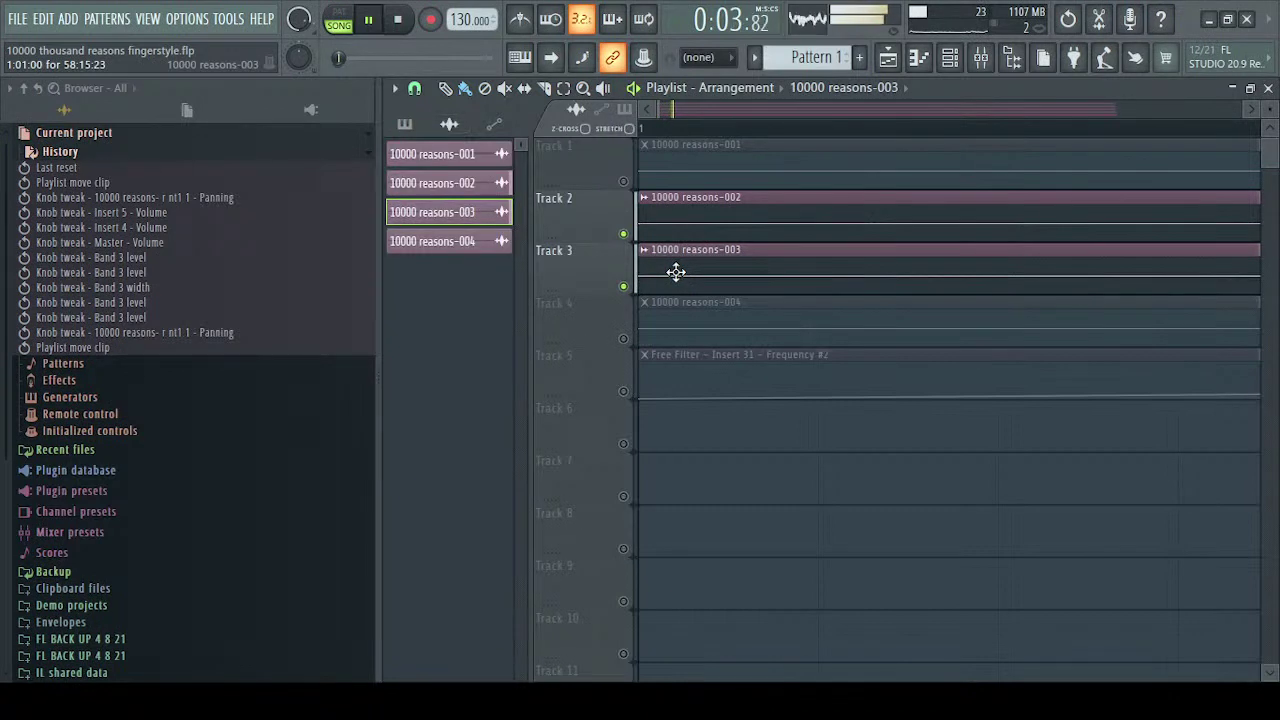
Replay the two enabled tracks while delaying the 10000 reasons-003 clip to 1:01:01 and further to 1:01:02
key(space)
key(space)
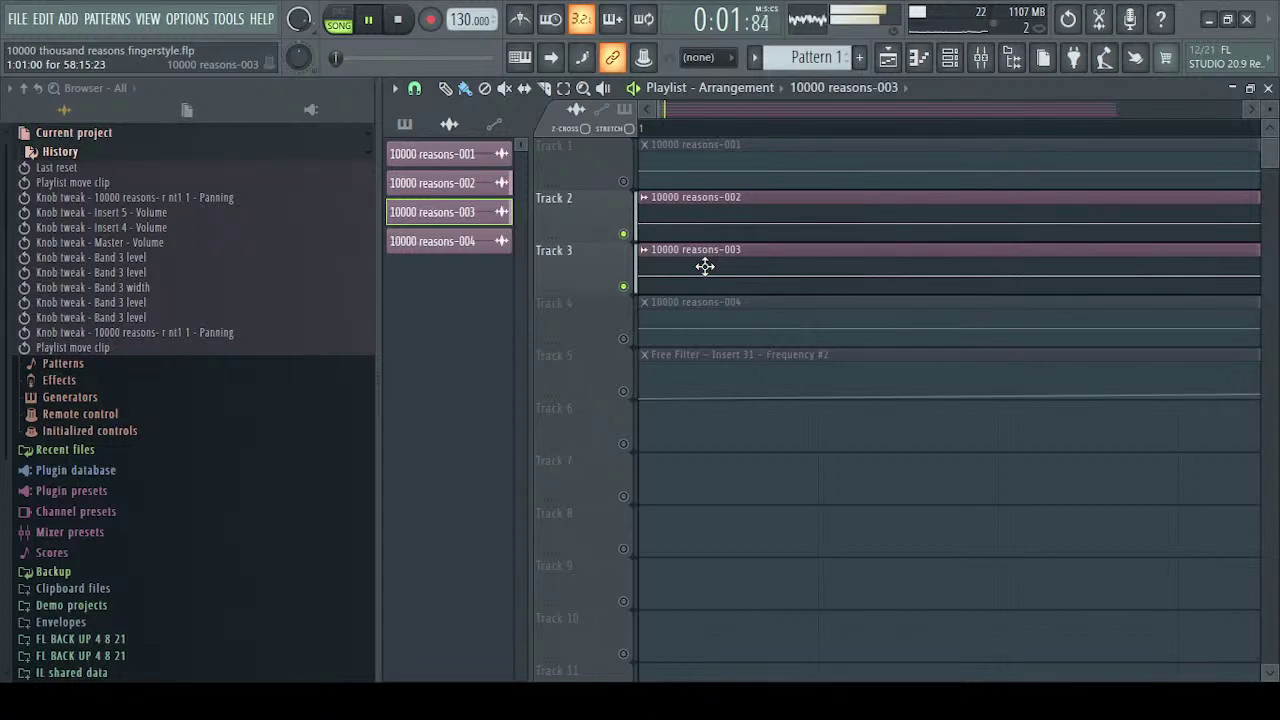
click(705, 265)
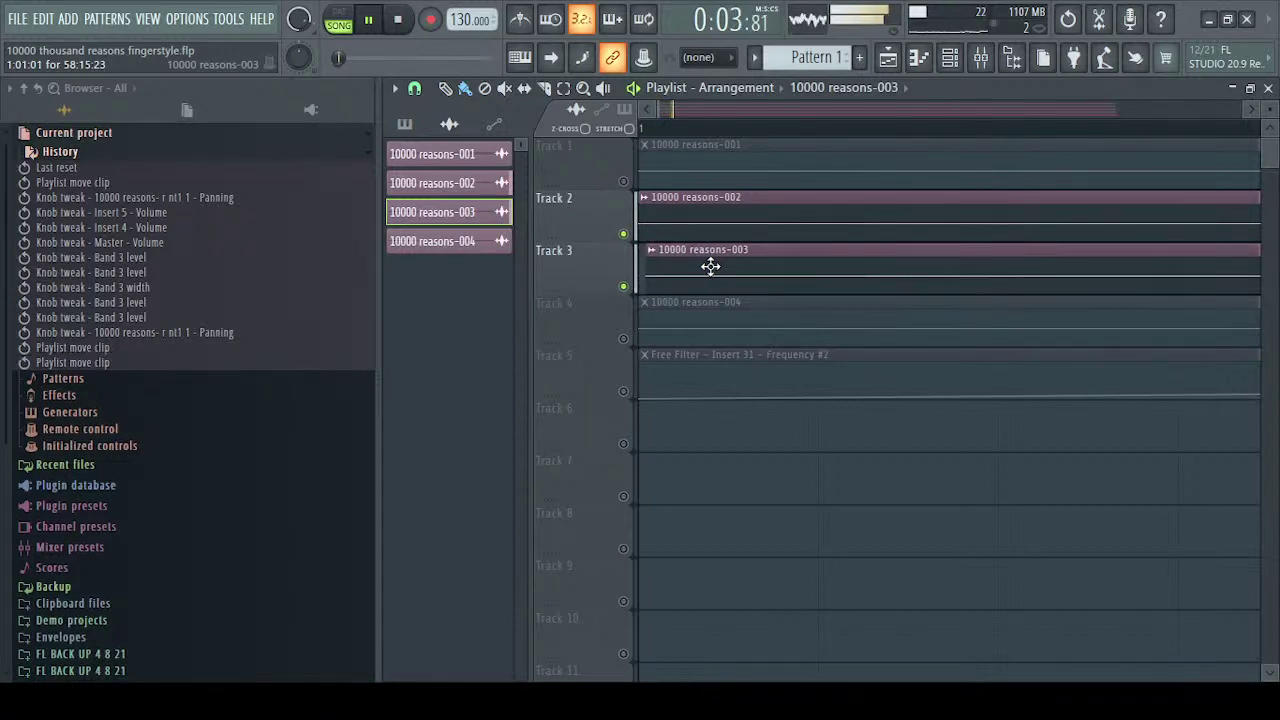
drag(710, 265, 717, 264)
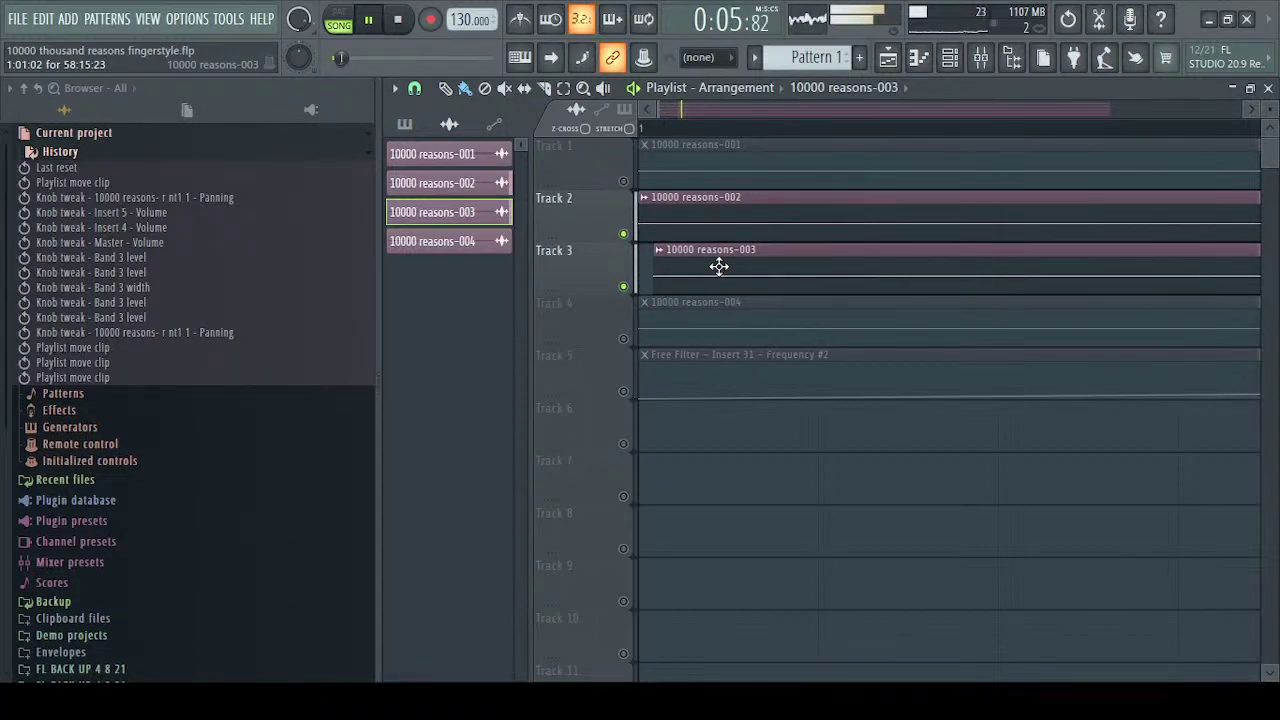
key(space)
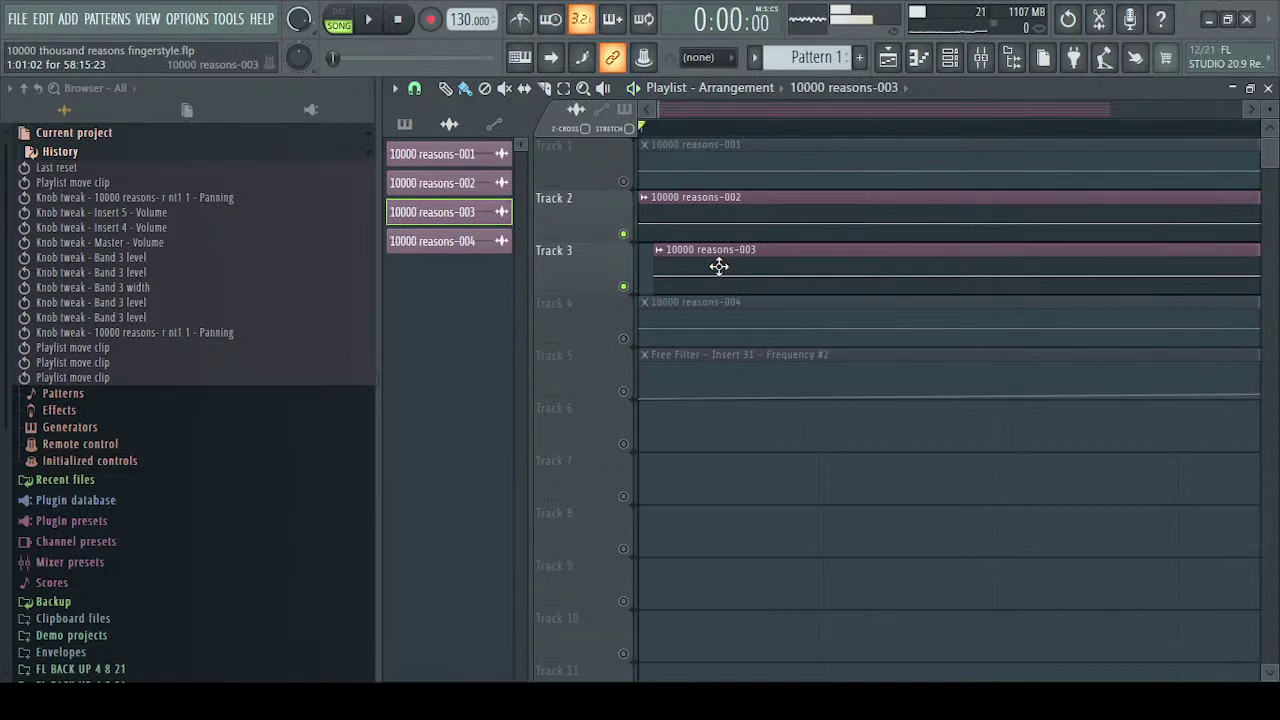
click(719, 266)
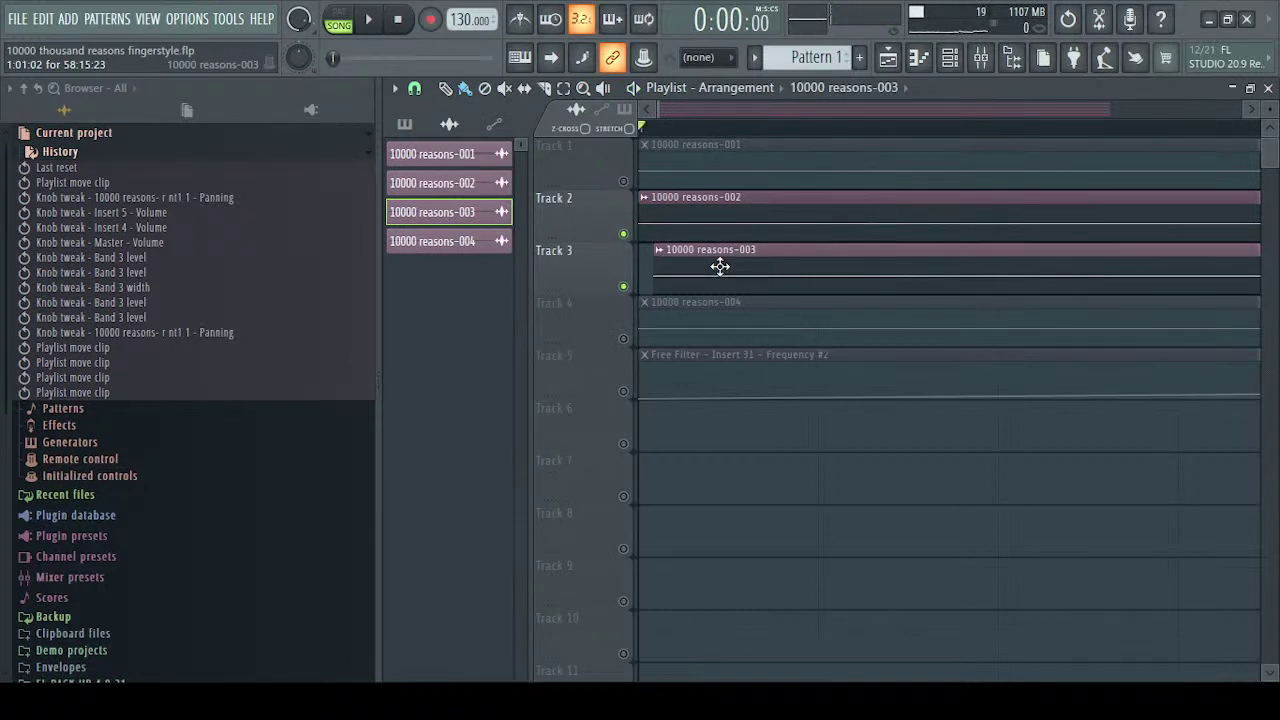
Try the 10000 reasons-003 clip at 1:01:01 during playback, and undo that move
key(space)
drag(723, 267, 712, 268)
key(space)
key(space)
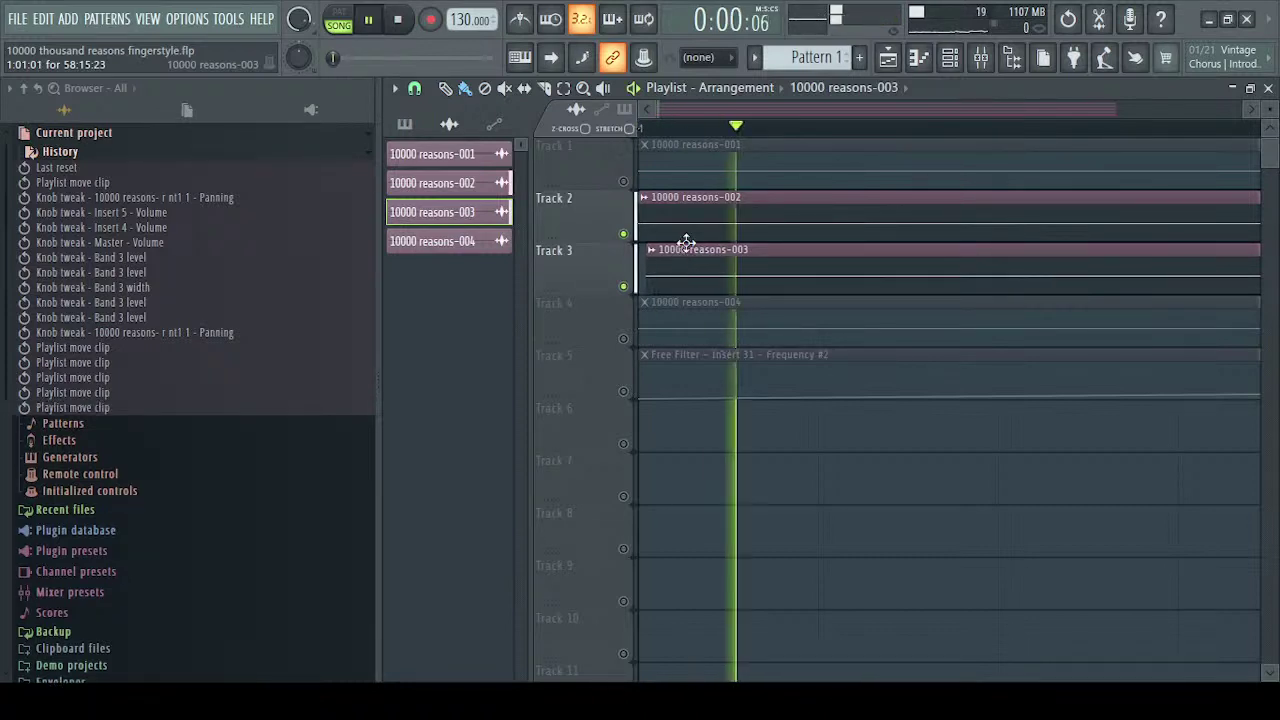
key(ctrl+z)
key(space)
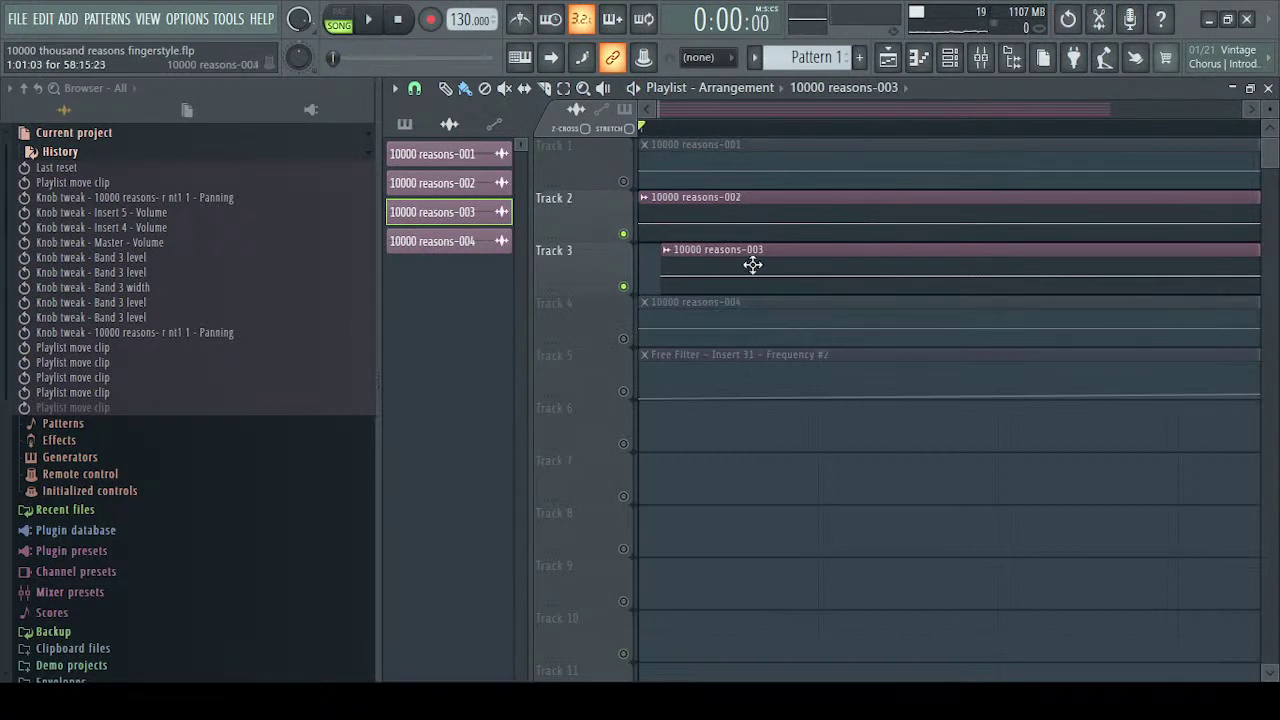
Check the mixer briefly and close it together with the playlist and the channel rack
click(981, 57)
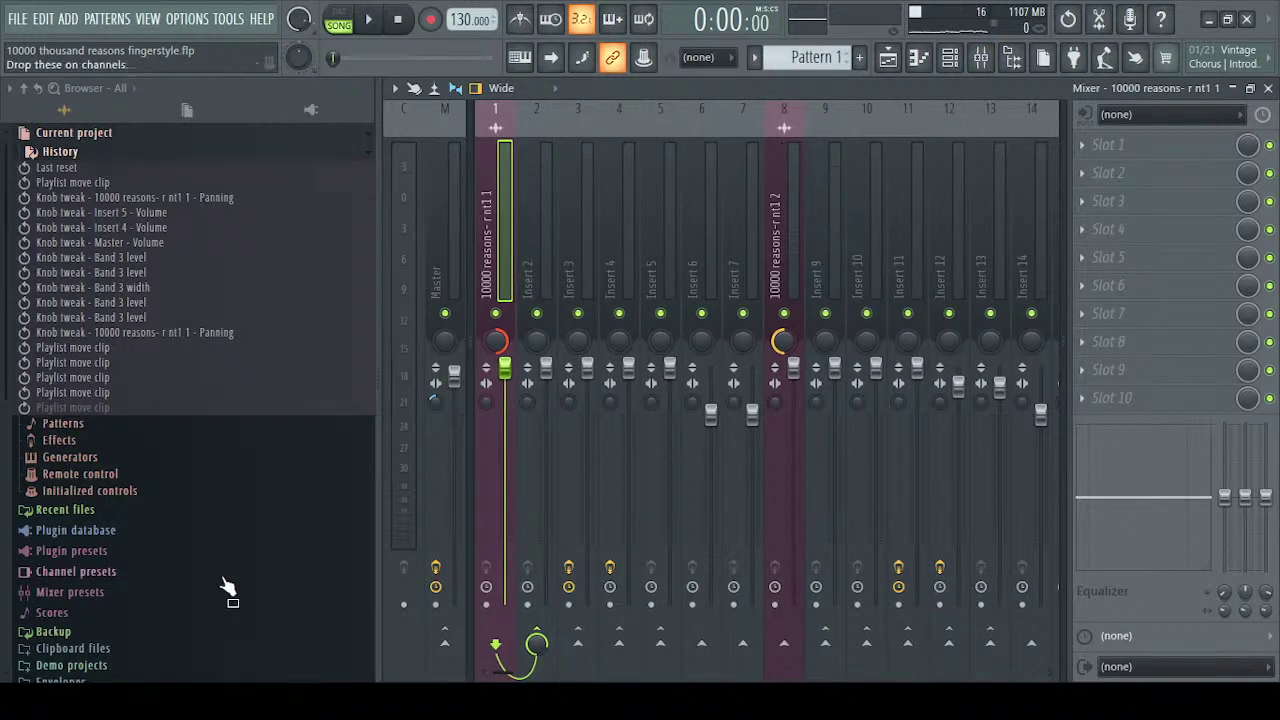
click(1268, 88)
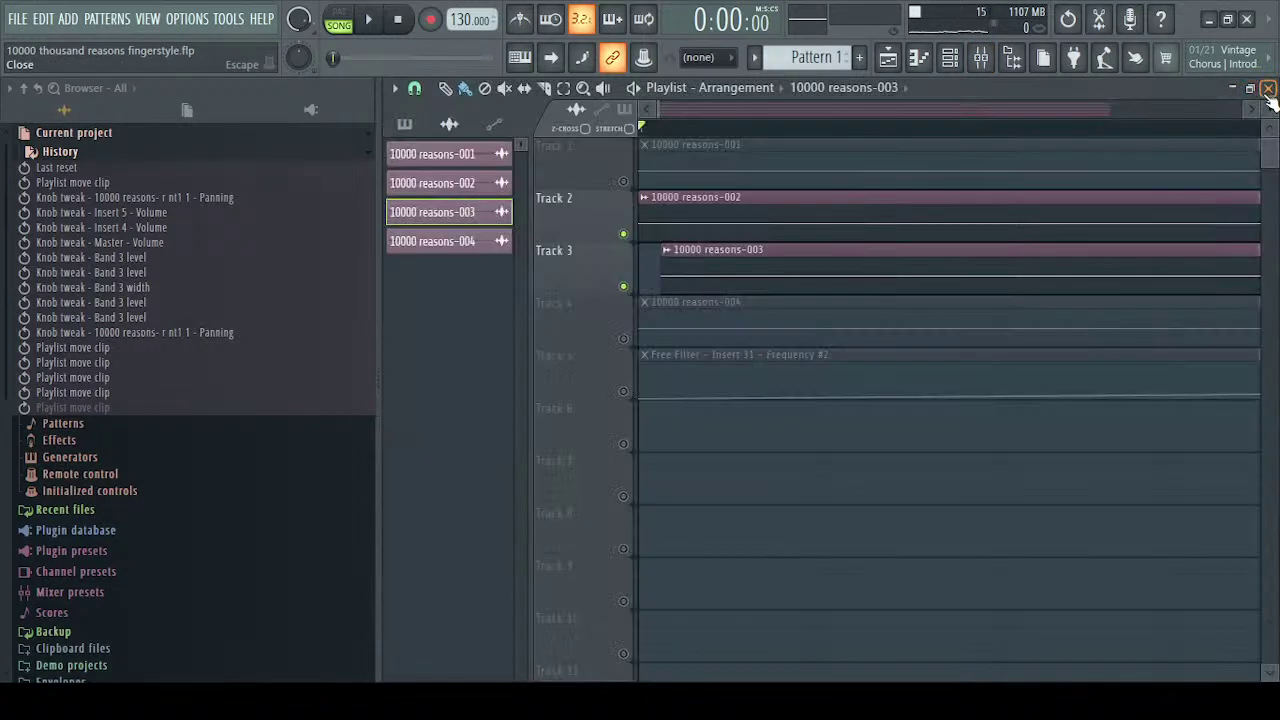
click(1268, 88)
click(1178, 144)
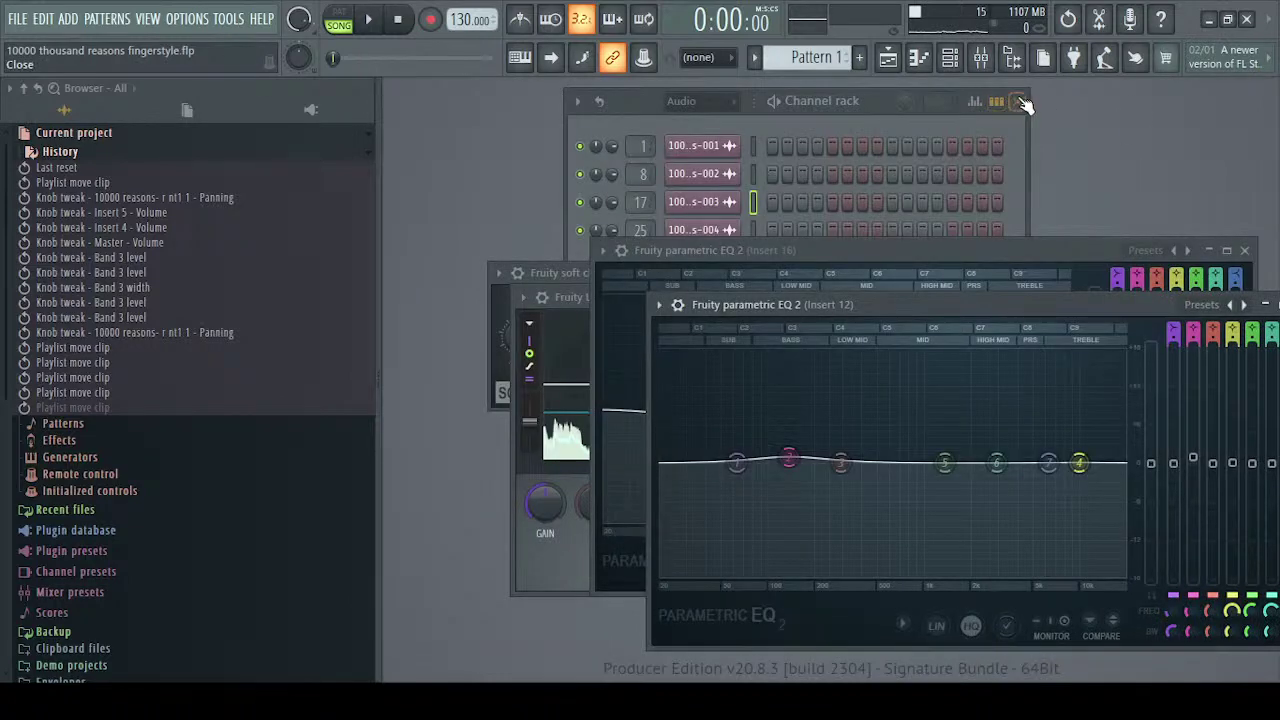
click(1017, 100)
Close the remaining parametric EQ windows of Insert 16 and Insert 12 and the Master's Fruity Limiter and soft clipper
drag(1041, 252, 889, 166)
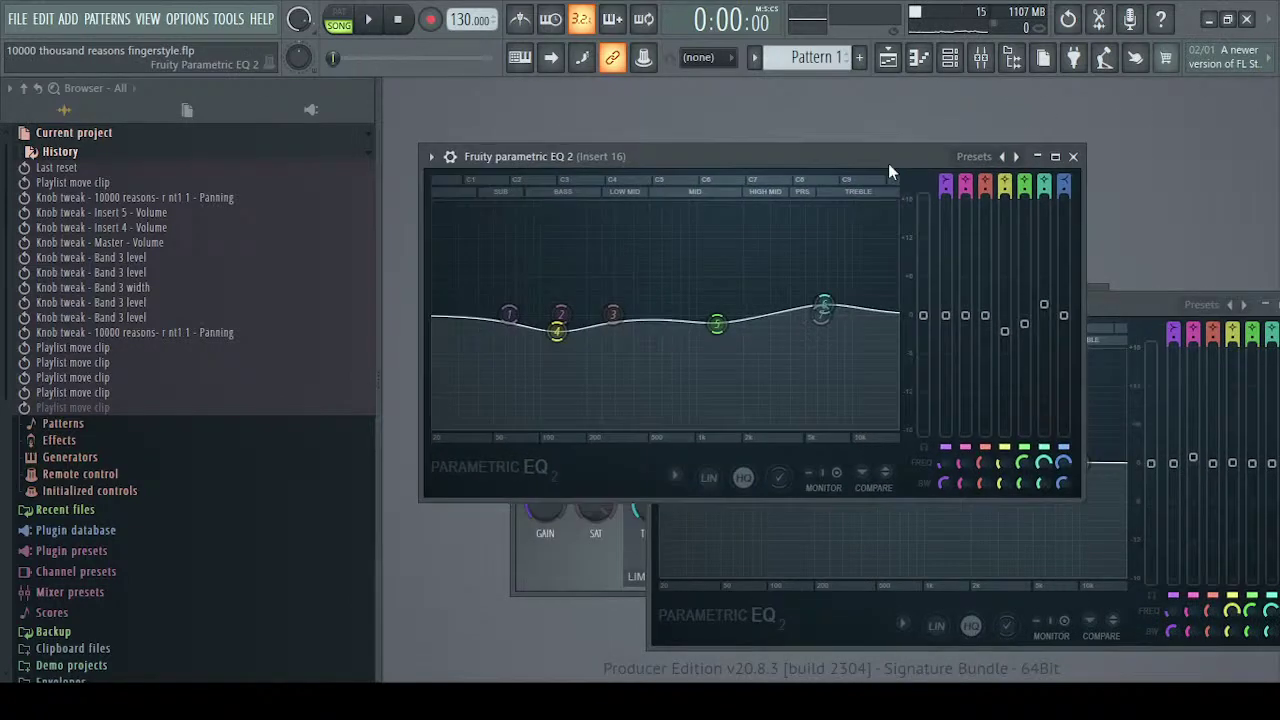
click(1076, 156)
click(1086, 303)
click(1063, 121)
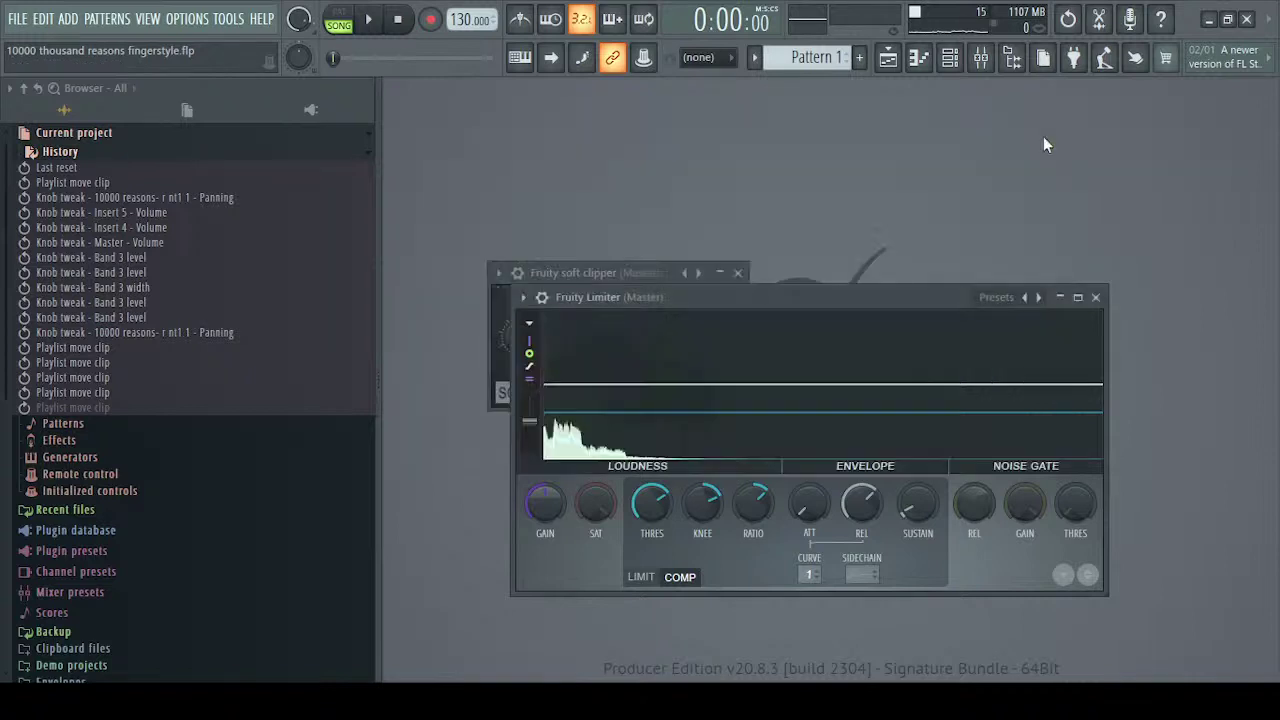
click(1095, 297)
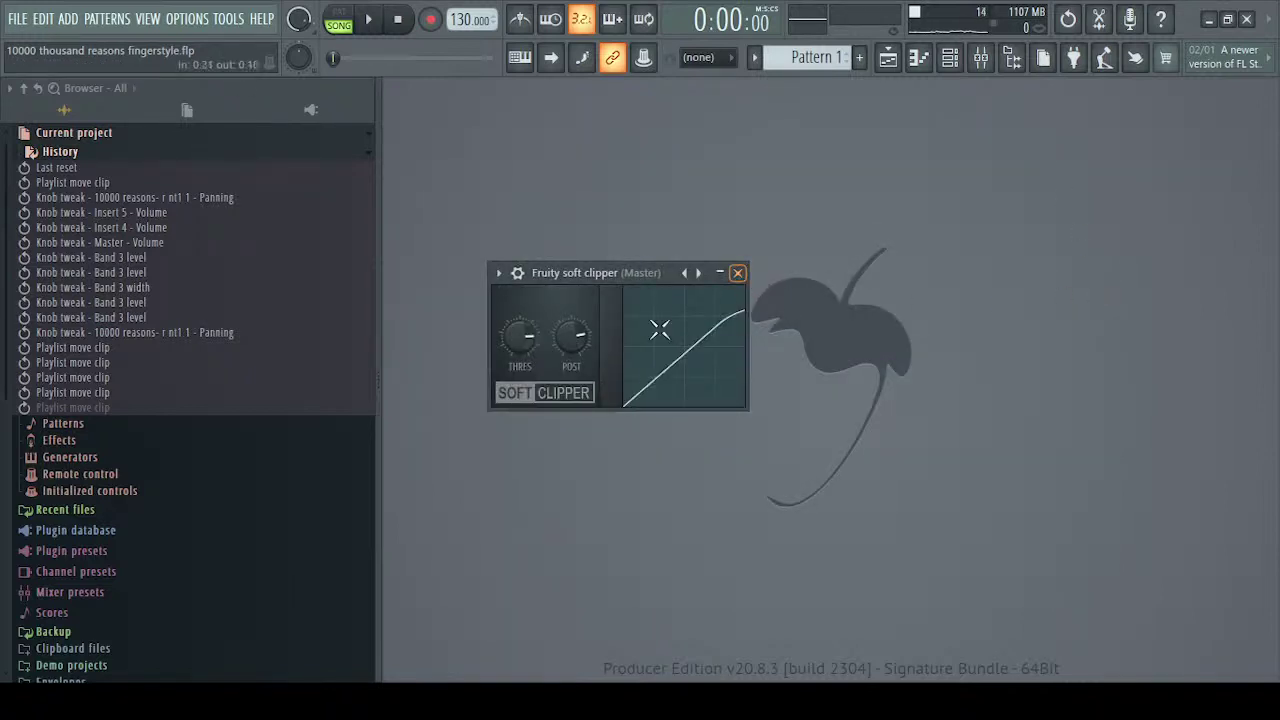
click(738, 273)
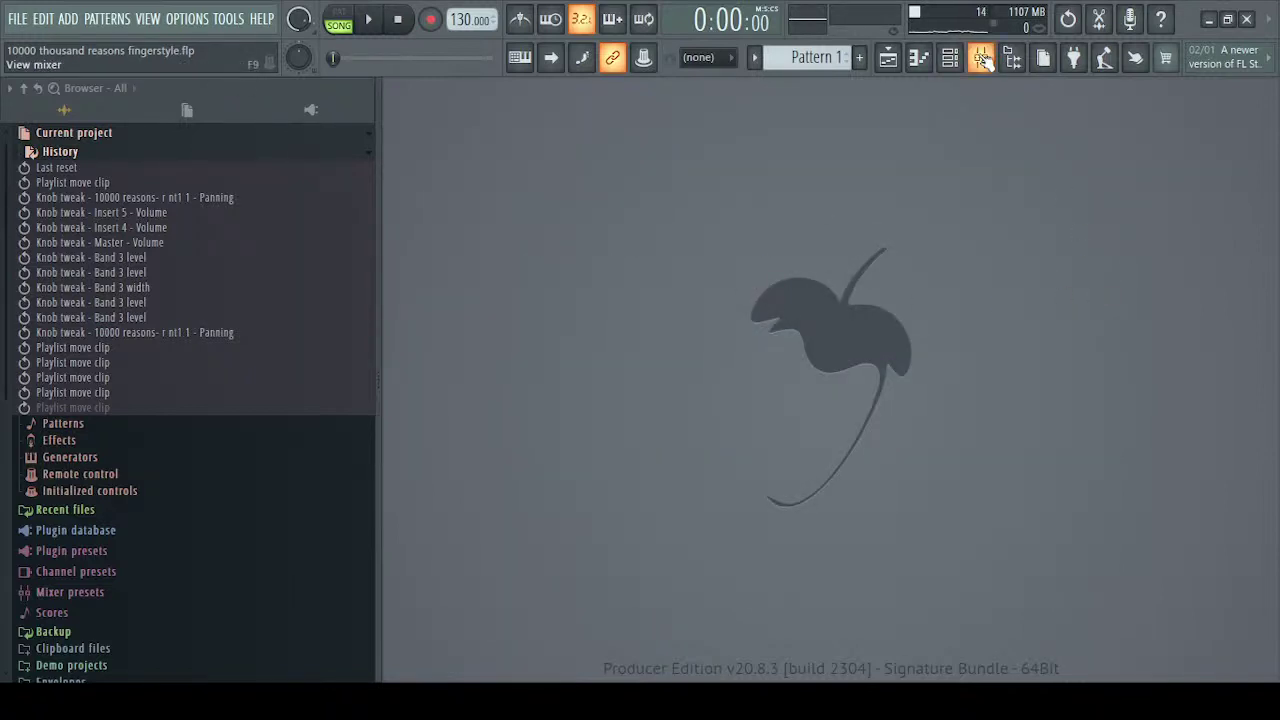
Reopen the mixer and look over its tracks from the Master through Insert 32 and back to the first inserts
click(981, 57)
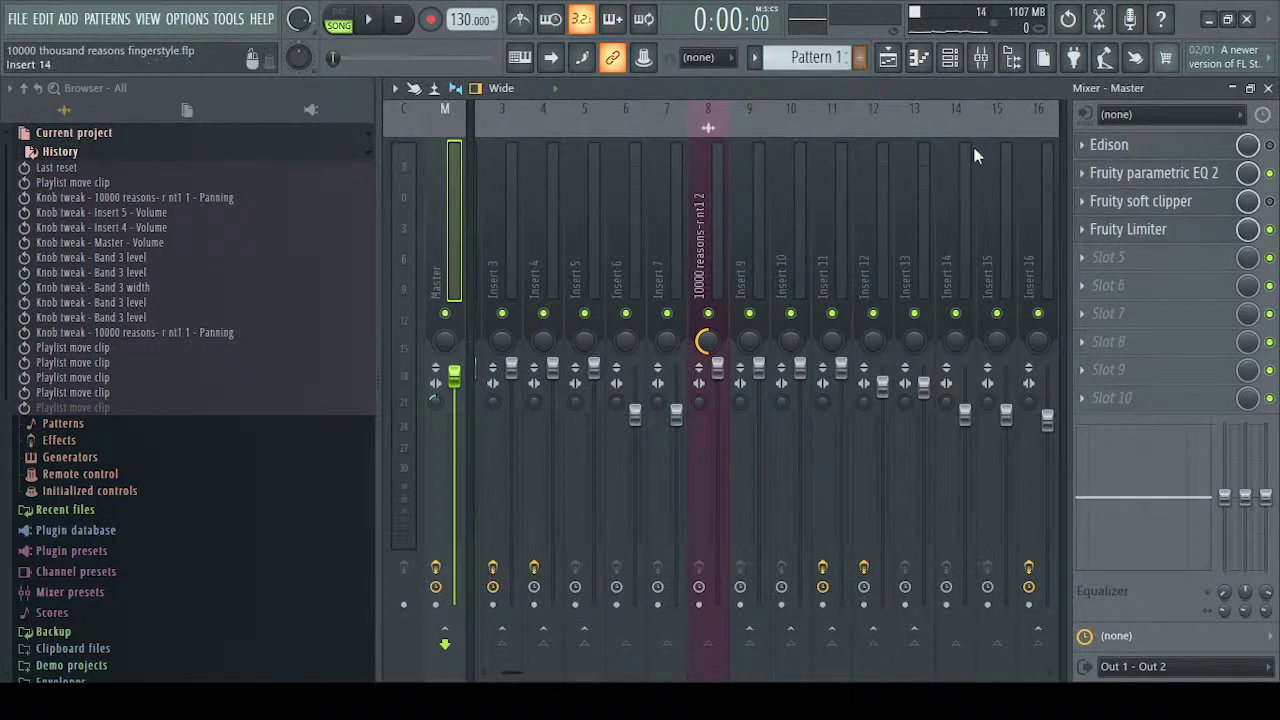
drag(479, 245, 398, 243)
drag(494, 214, 445, 212)
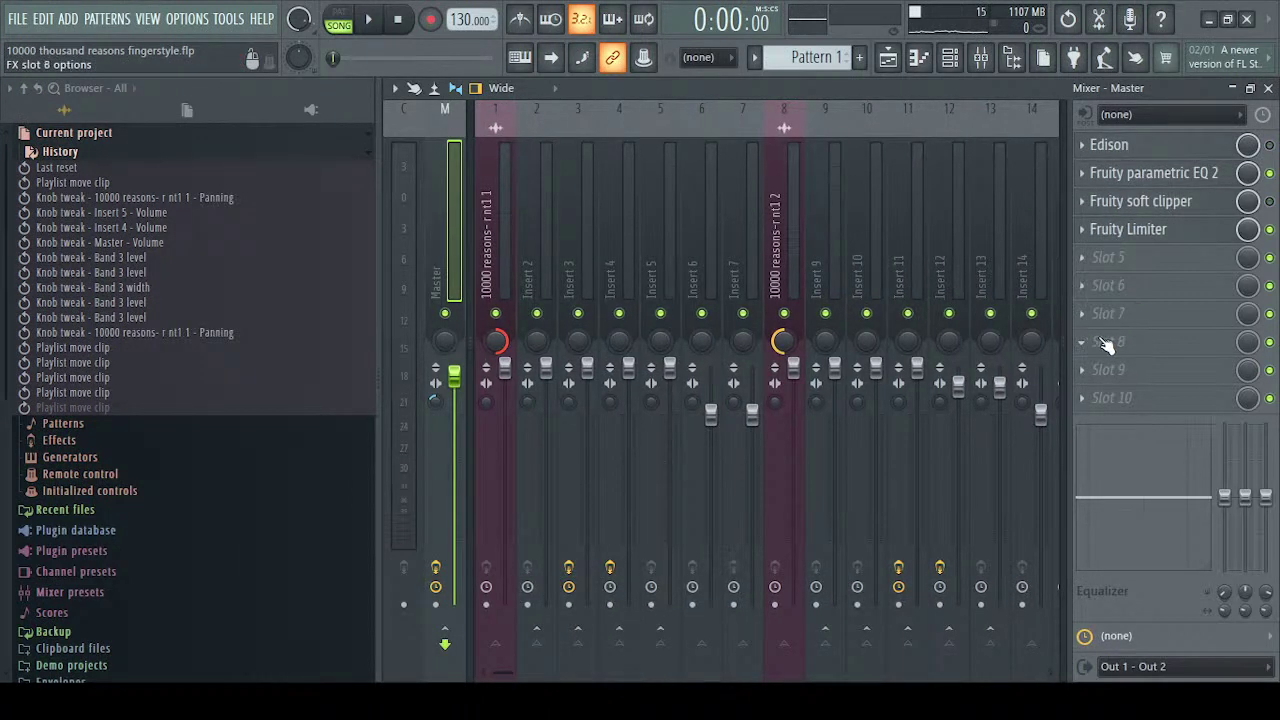
drag(787, 236, 706, 247)
drag(822, 226, 932, 229)
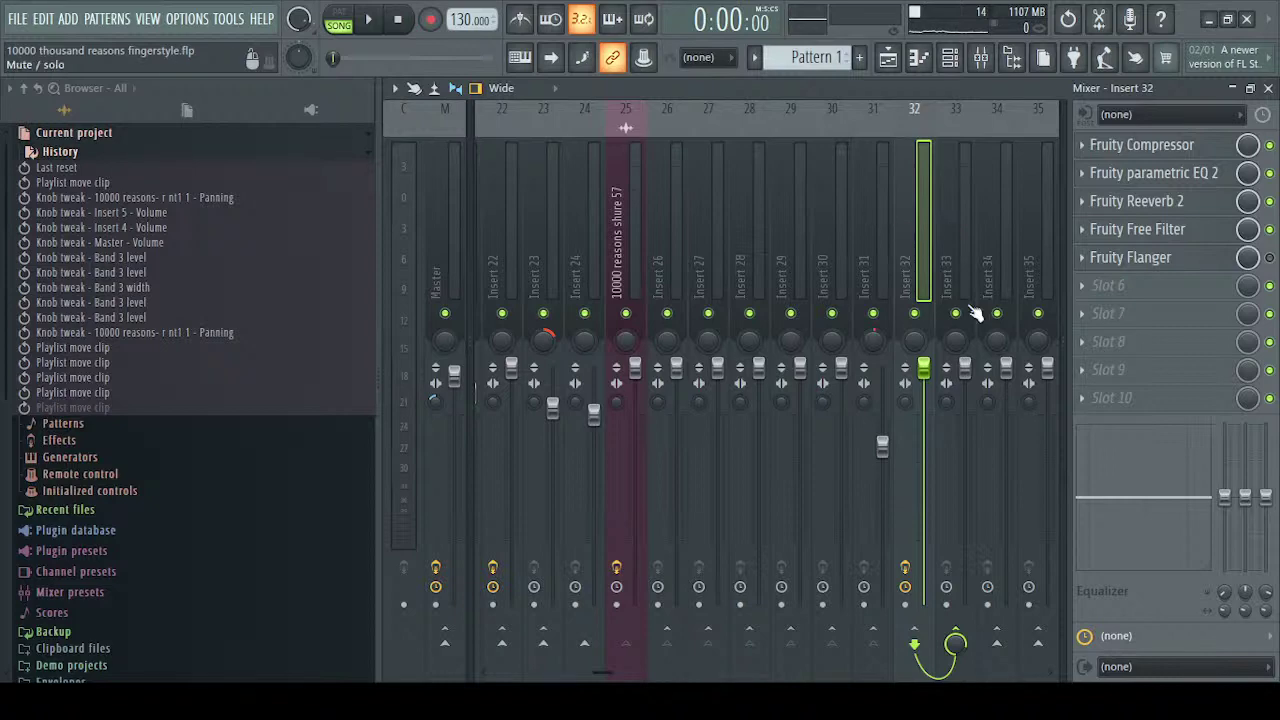
drag(951, 221, 780, 224)
scroll(771, 216, up, 11)
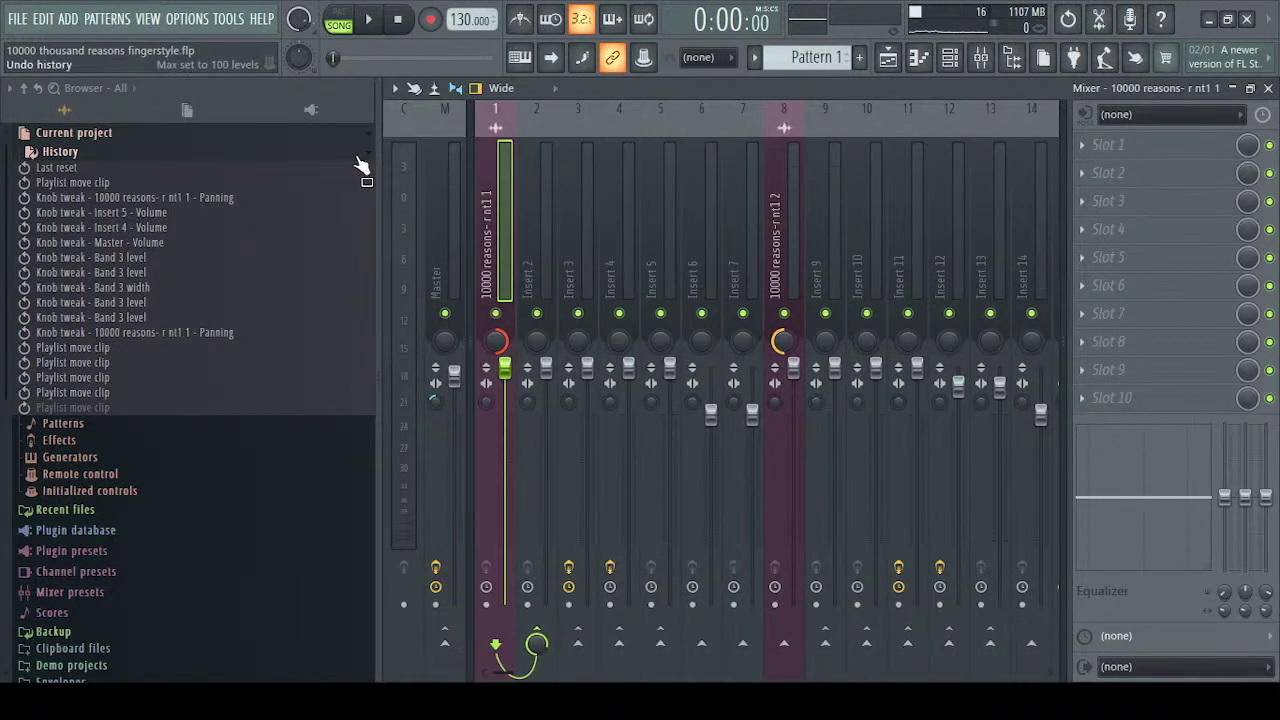
click(433, 170)
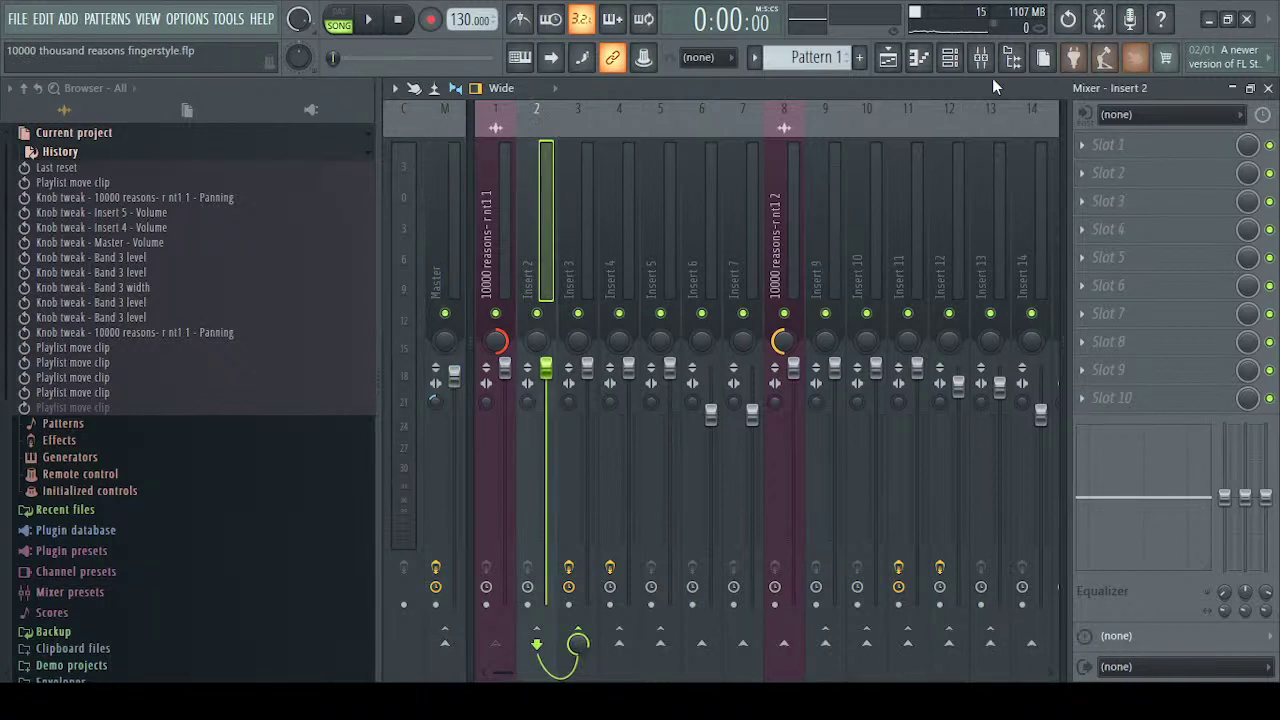
Reopen the playlist, set the 10000 reasons-003 clip at 1:01:03, and return to the mixer
click(887, 57)
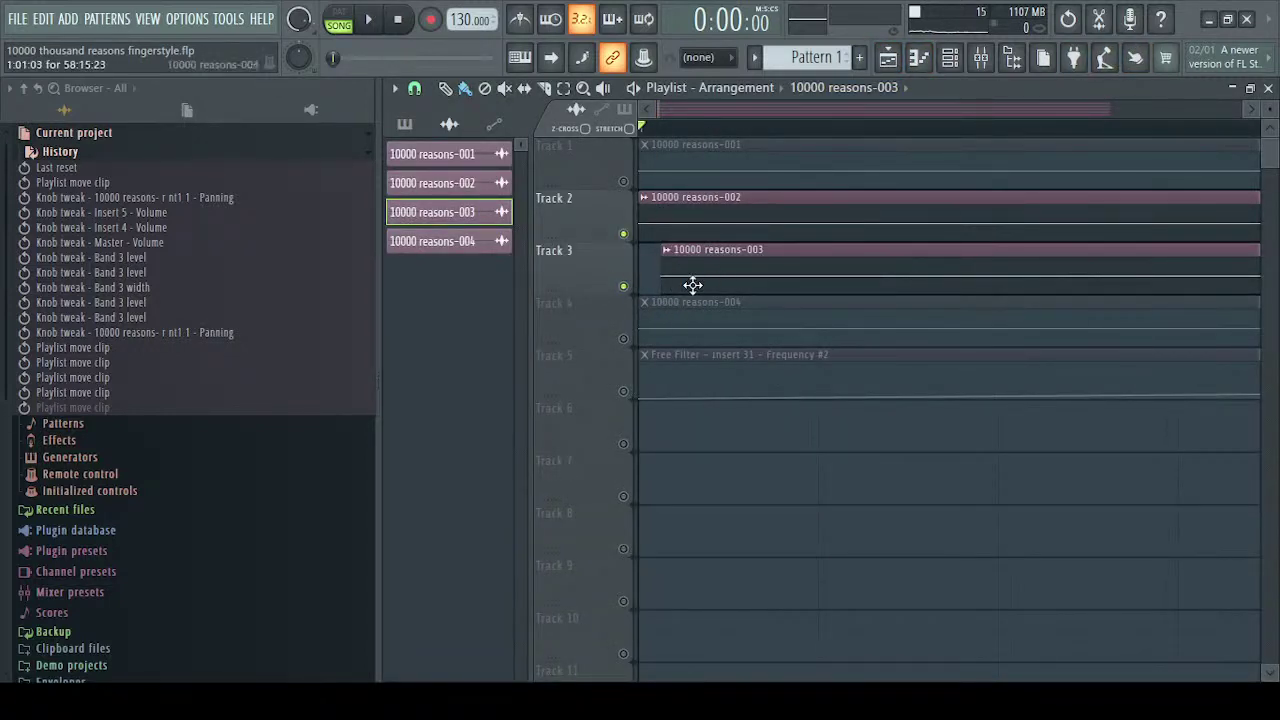
mouse_move(704, 266)
mouse_down()
mouse_move(717, 263)
mouse_move(705, 265)
mouse_up()
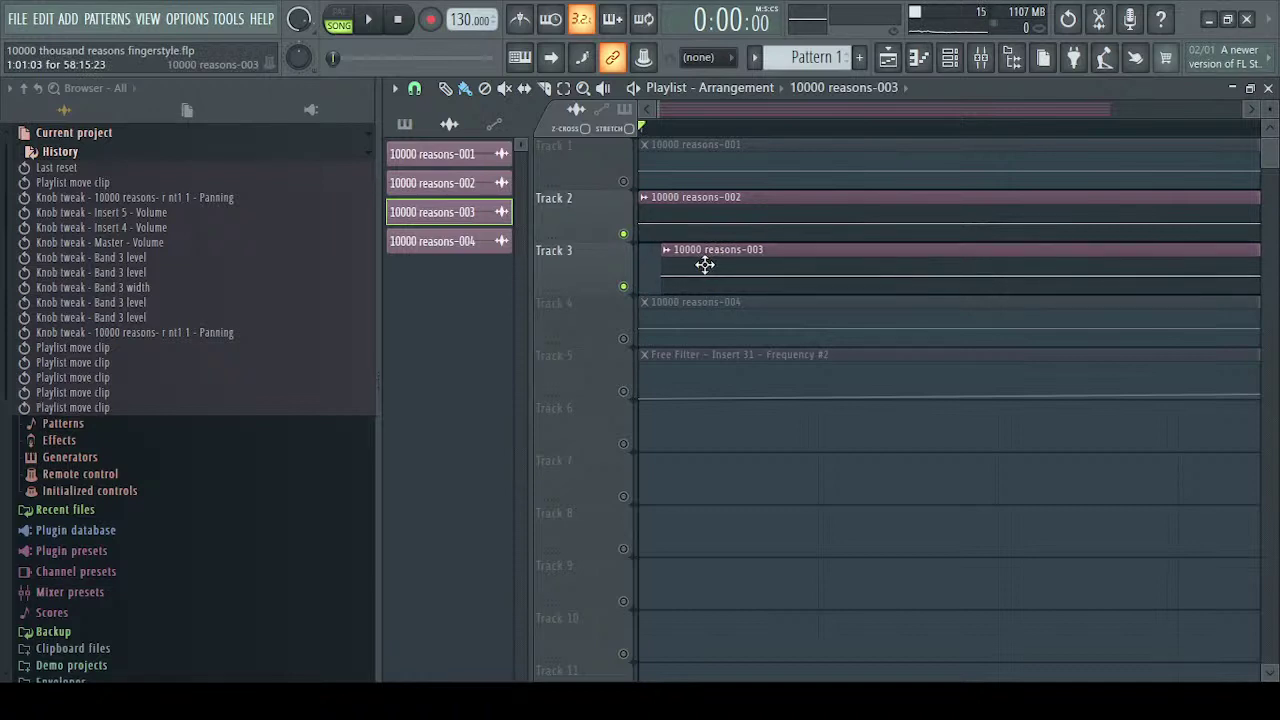
click(886, 60)
Select the Master track in the mixer and collapse the project's edit history in the browser
click(500, 150)
click(418, 173)
click(450, 174)
click(494, 167)
click(430, 145)
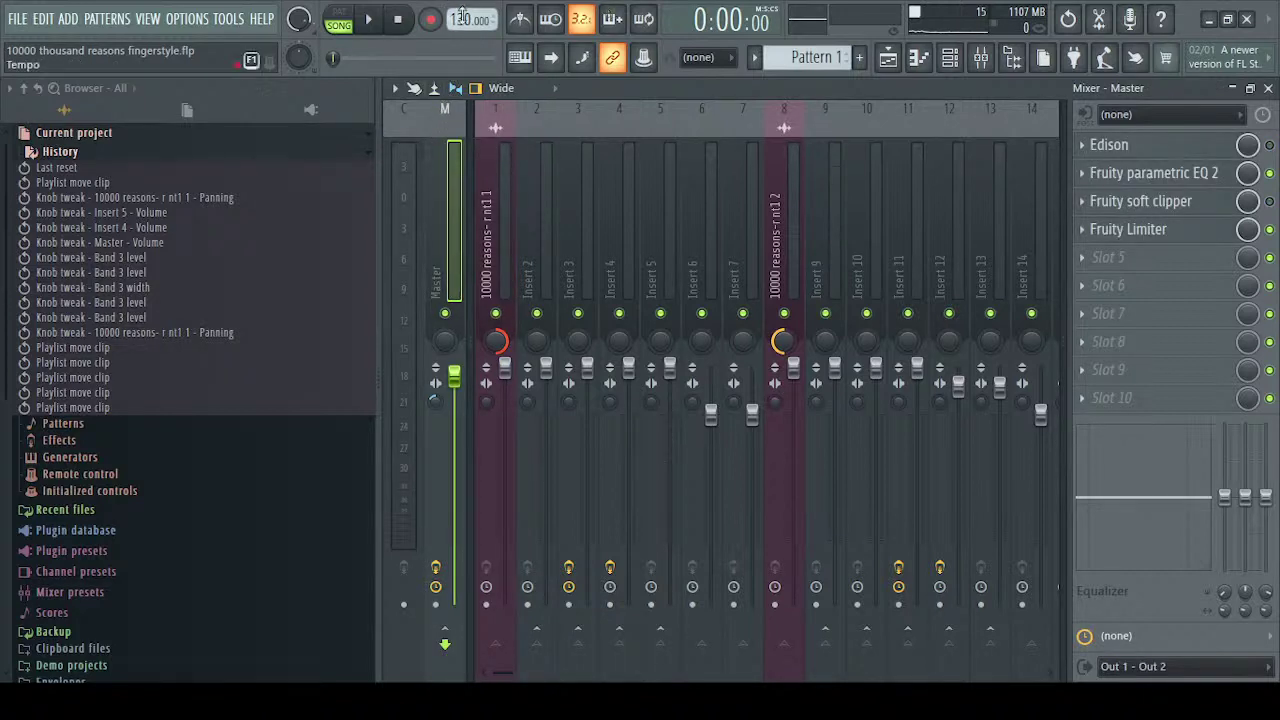
click(186, 153)
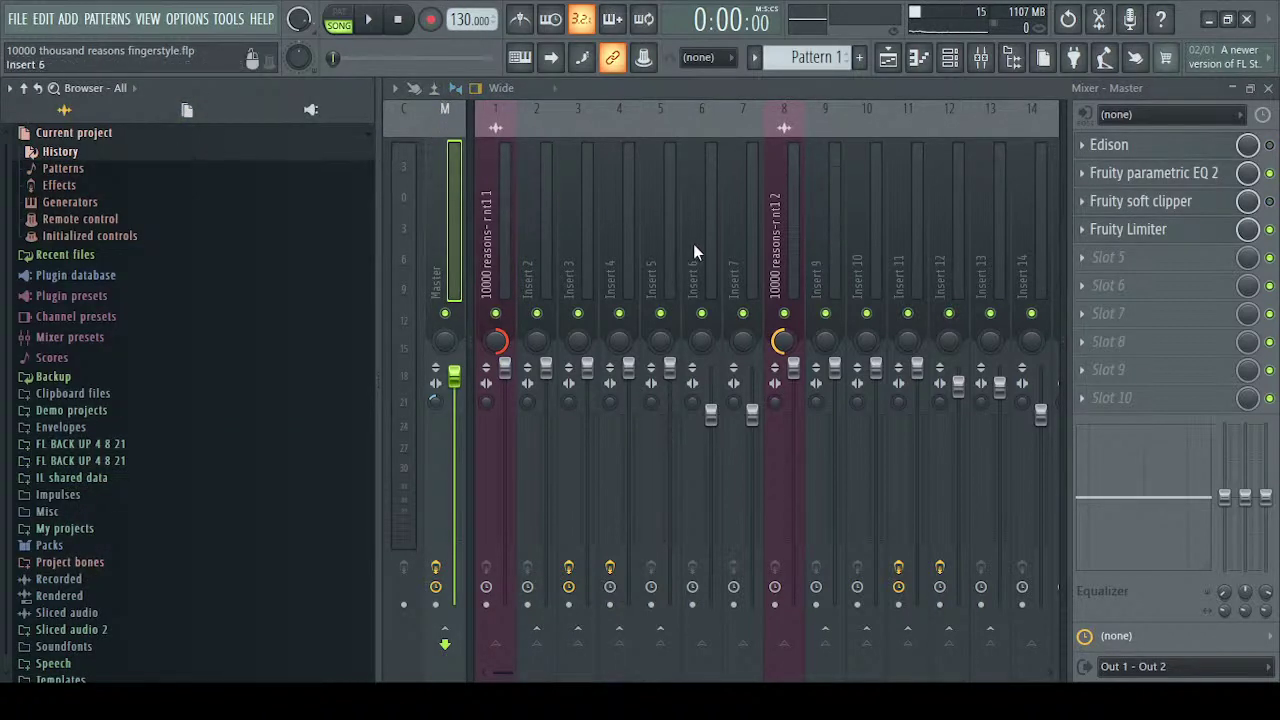
click(488, 206)
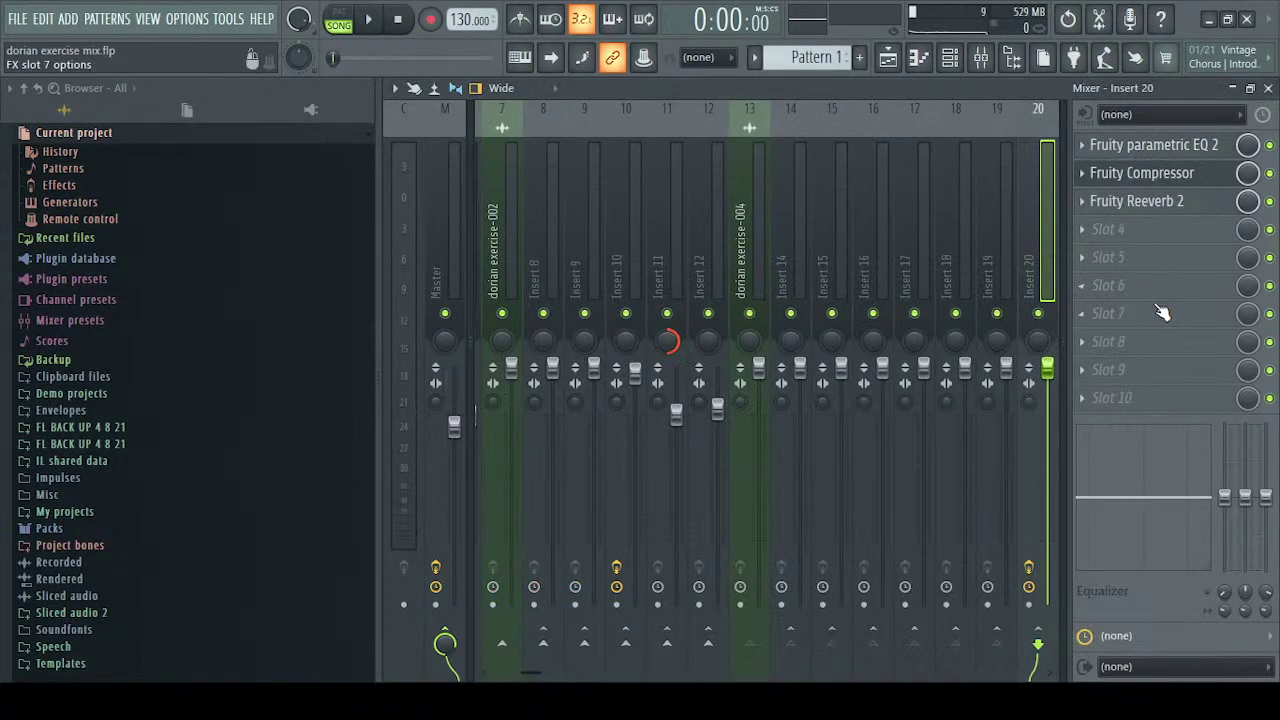
In the dorian exercise mix project, close the mixer and the open Fruity Reeverb 2, parametric EQ and compressor windows
drag(948, 212, 314, 240)
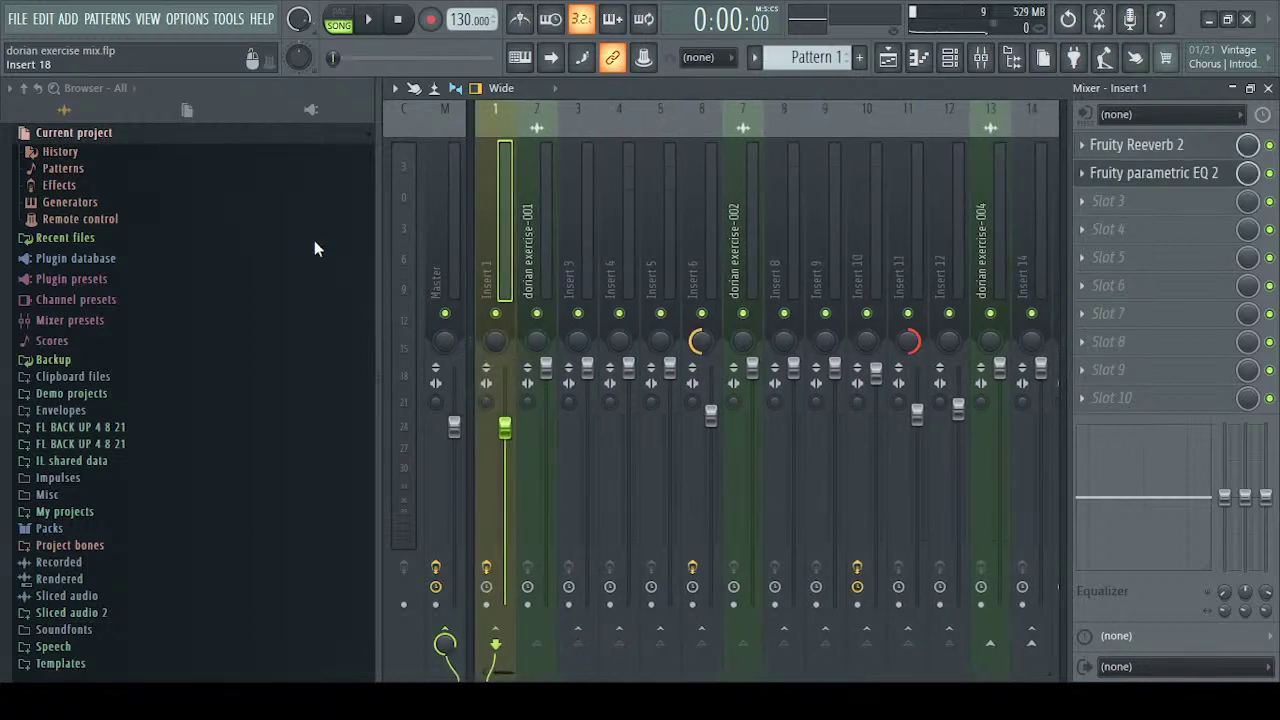
click(1268, 88)
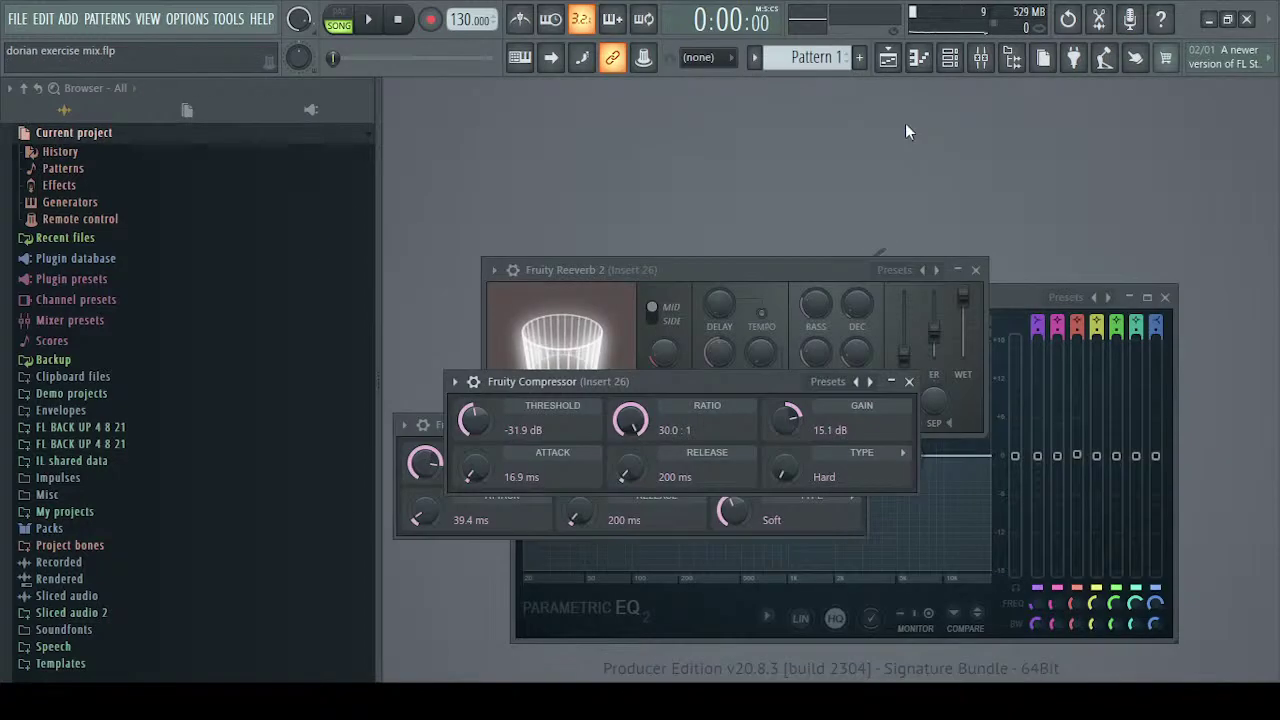
click(888, 57)
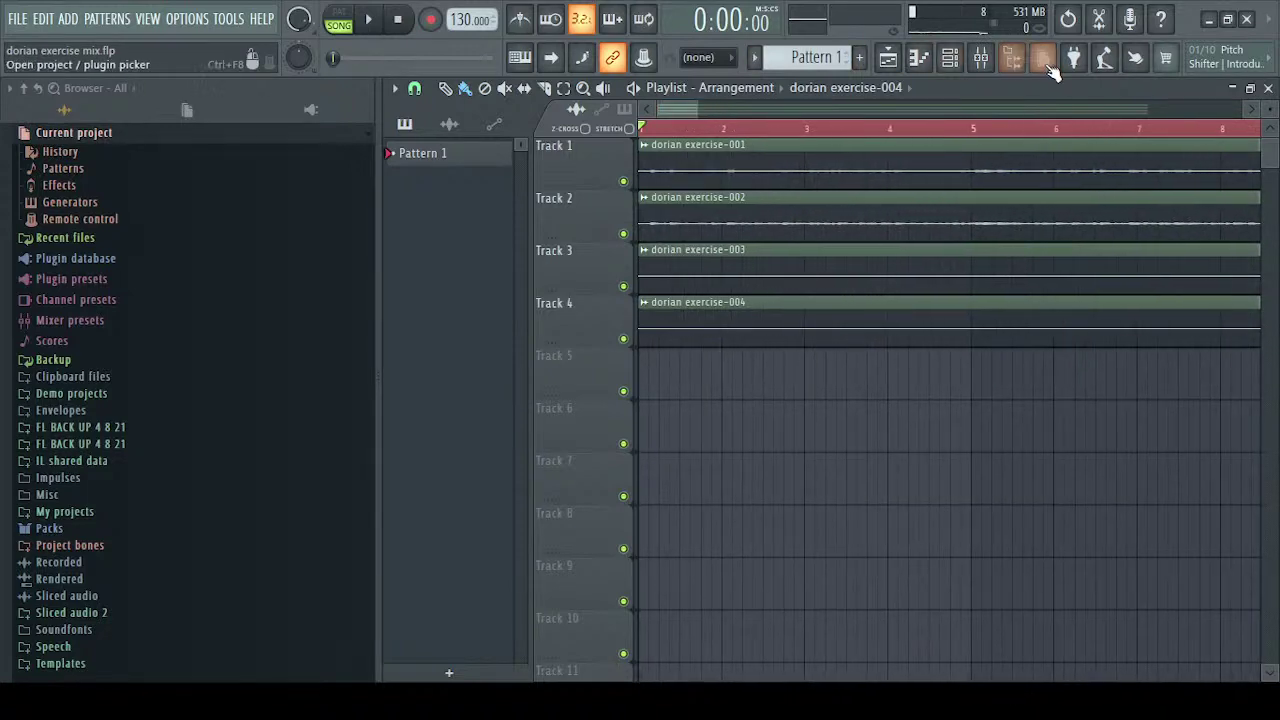
click(888, 57)
click(975, 269)
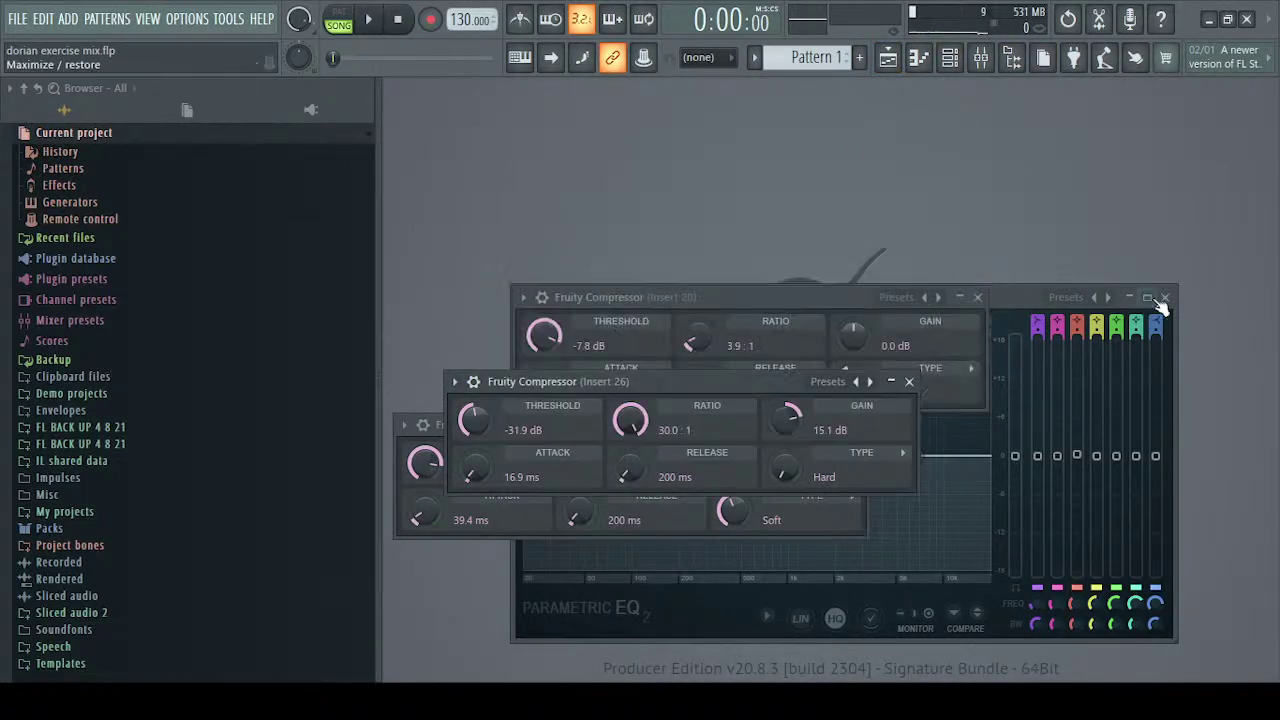
click(1164, 297)
click(978, 297)
click(909, 381)
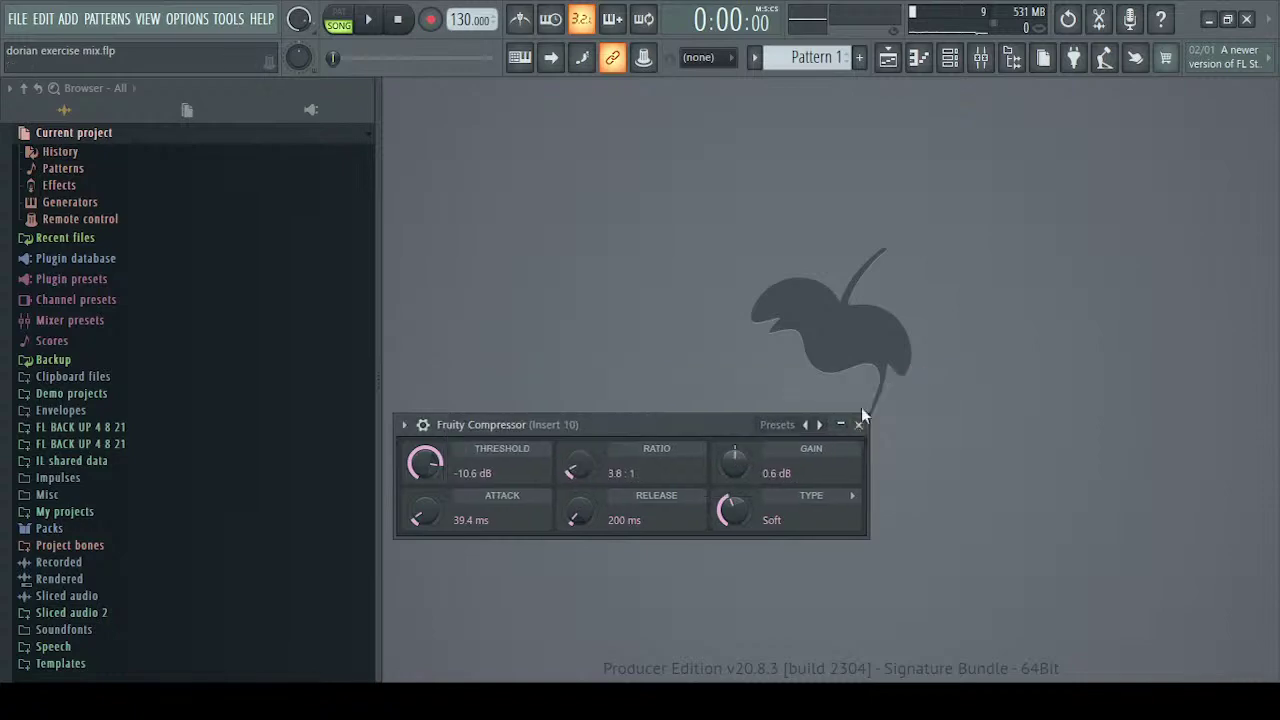
click(858, 425)
Show the playlist with the browser hidden and zoom in on the start of the four dorian exercise clips
click(888, 57)
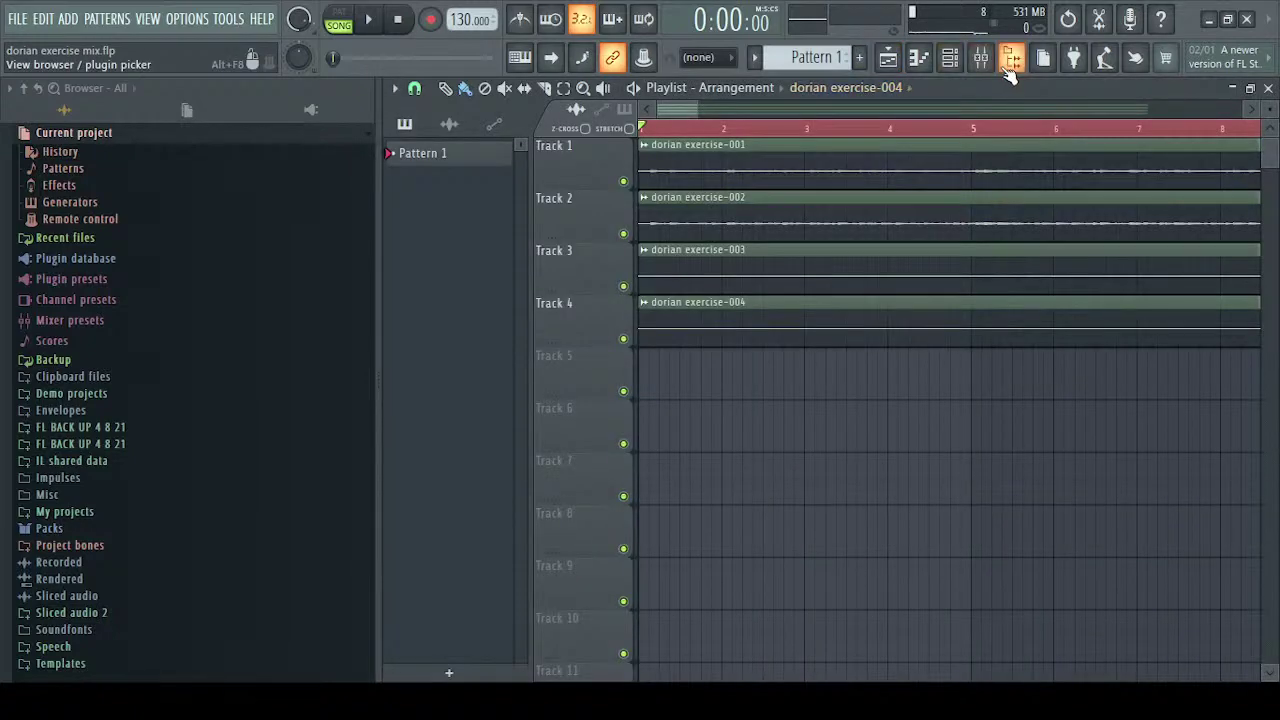
click(1012, 57)
drag(336, 109, 1086, 109)
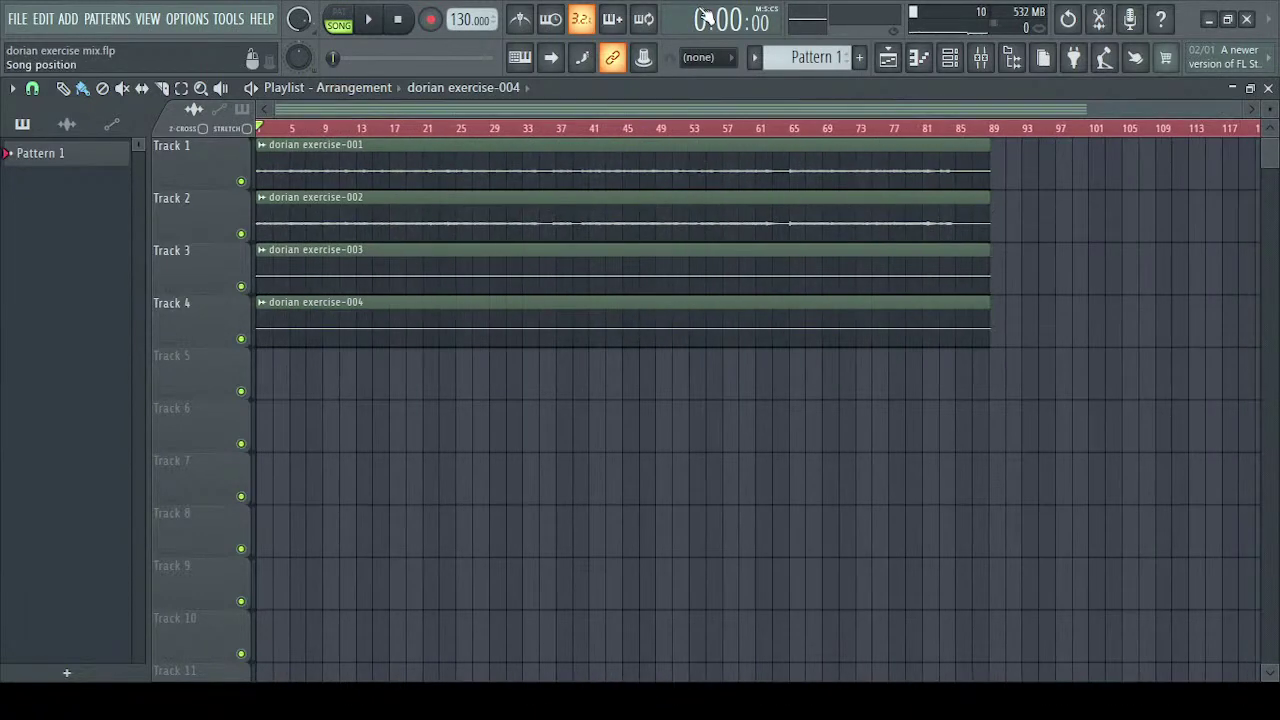
scroll(693, 101, up, 6)
Play the dorian exercise mix briefly and watch the track levels in the mixer
key(space)
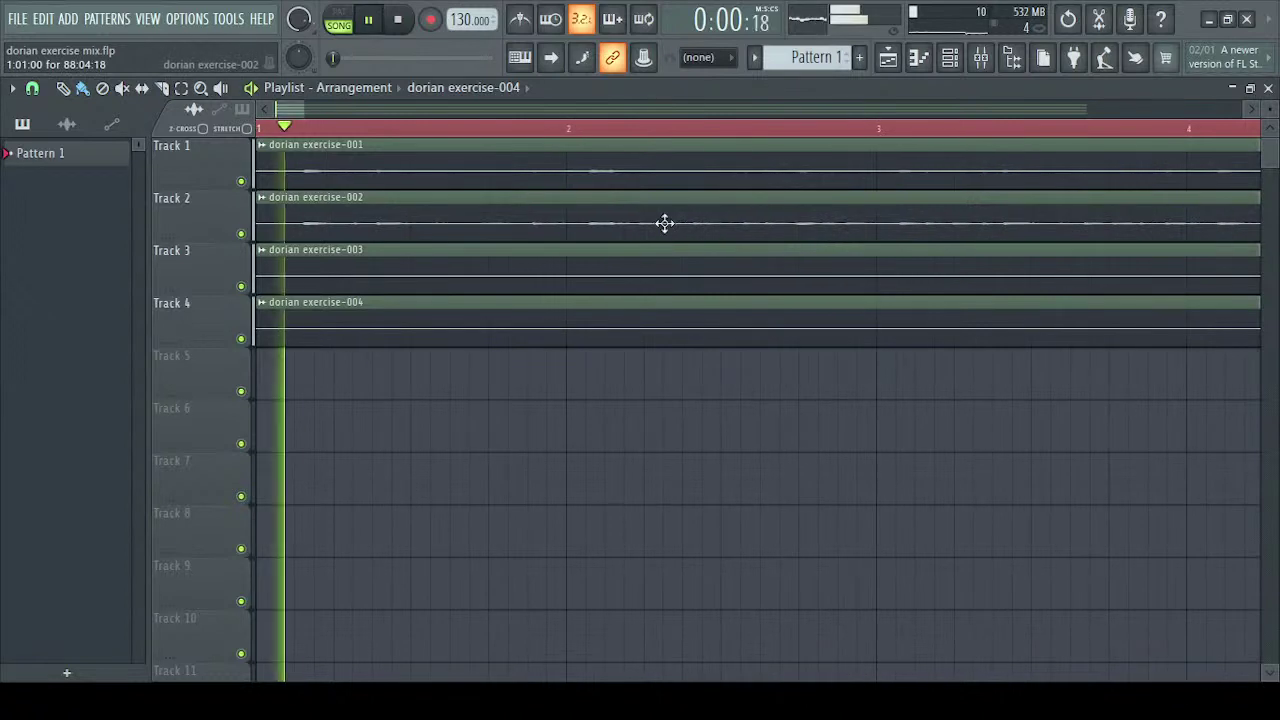
click(981, 57)
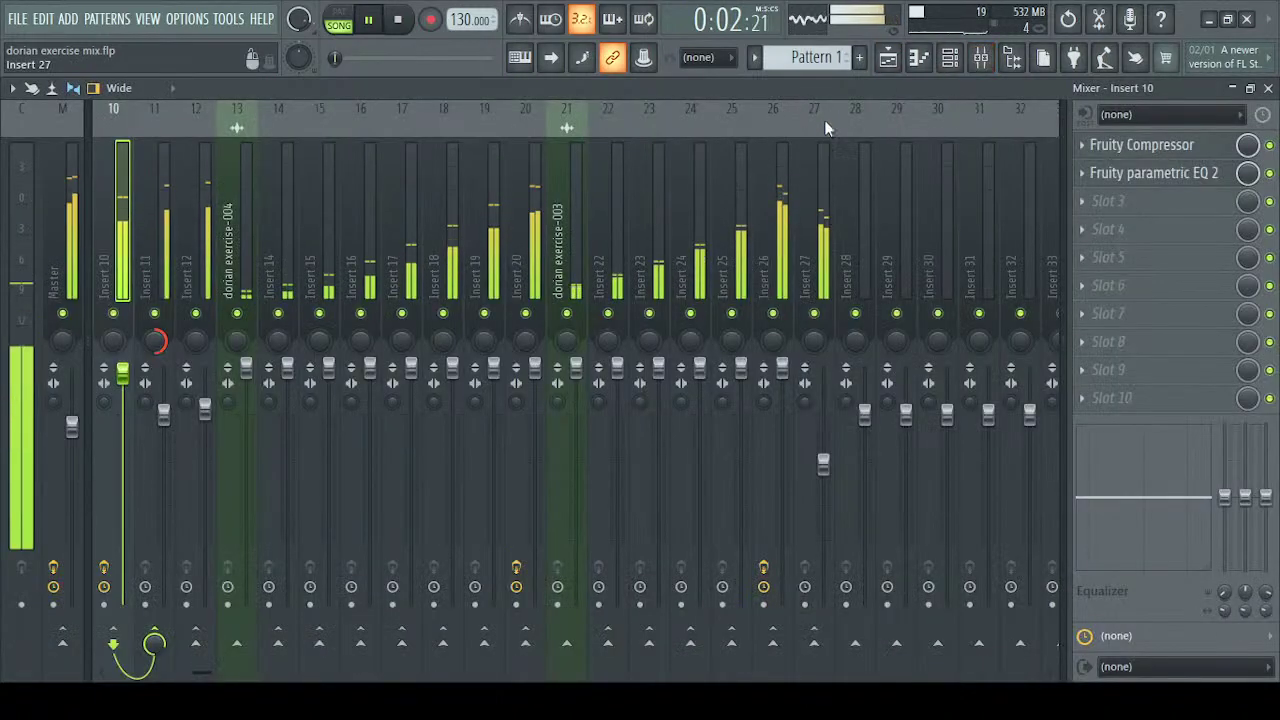
key(space)
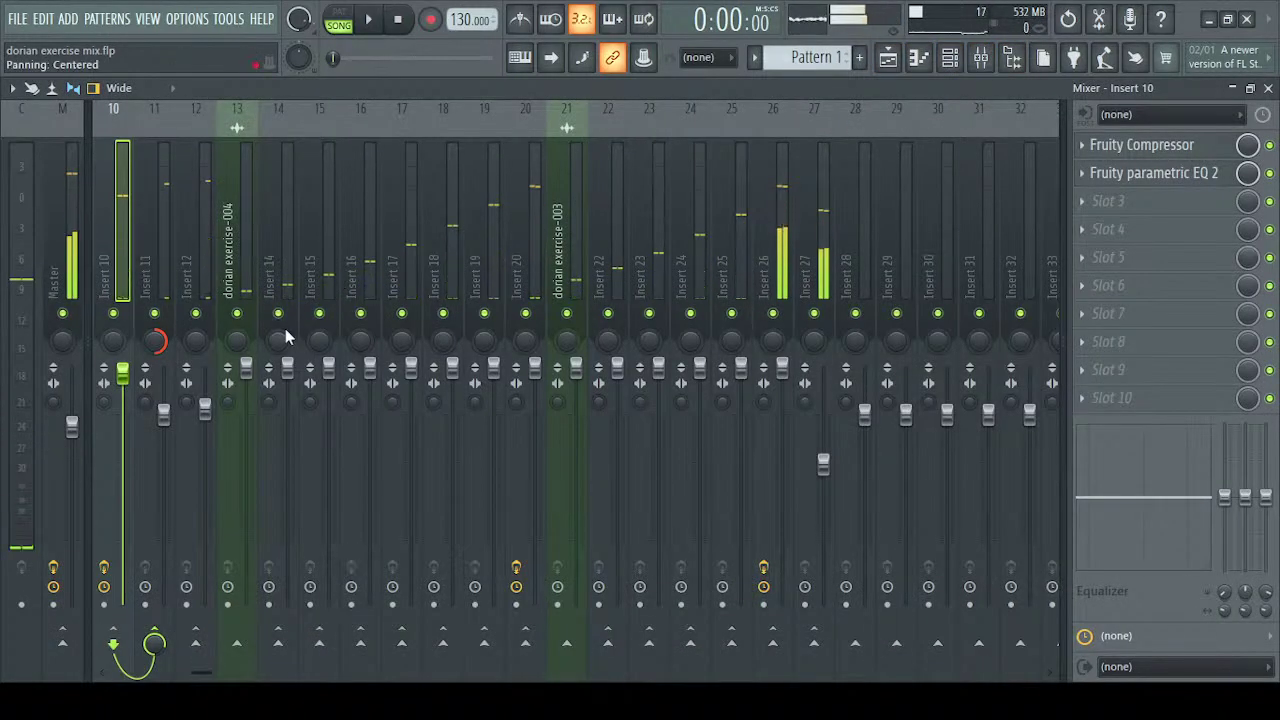
Look through the first mixer inserts of the dorian exercise mix, ending on Insert 1
scroll(286, 238, up, 2)
scroll(286, 231, up, 3)
click(115, 220)
click(180, 213)
click(290, 208)
drag(294, 206, 101, 228)
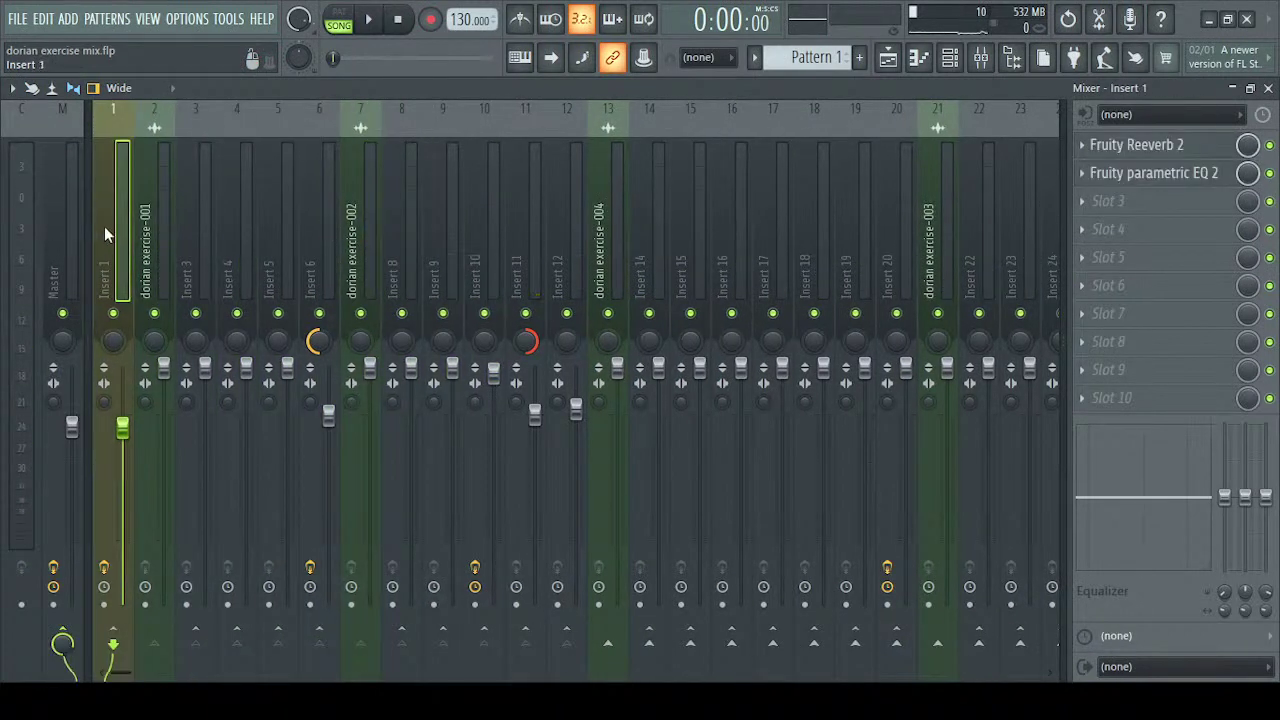
Set the wet level of Insert 1's Fruity Reeverb 2 to 48% and move its window toward the middle of the mixer
click(1125, 147)
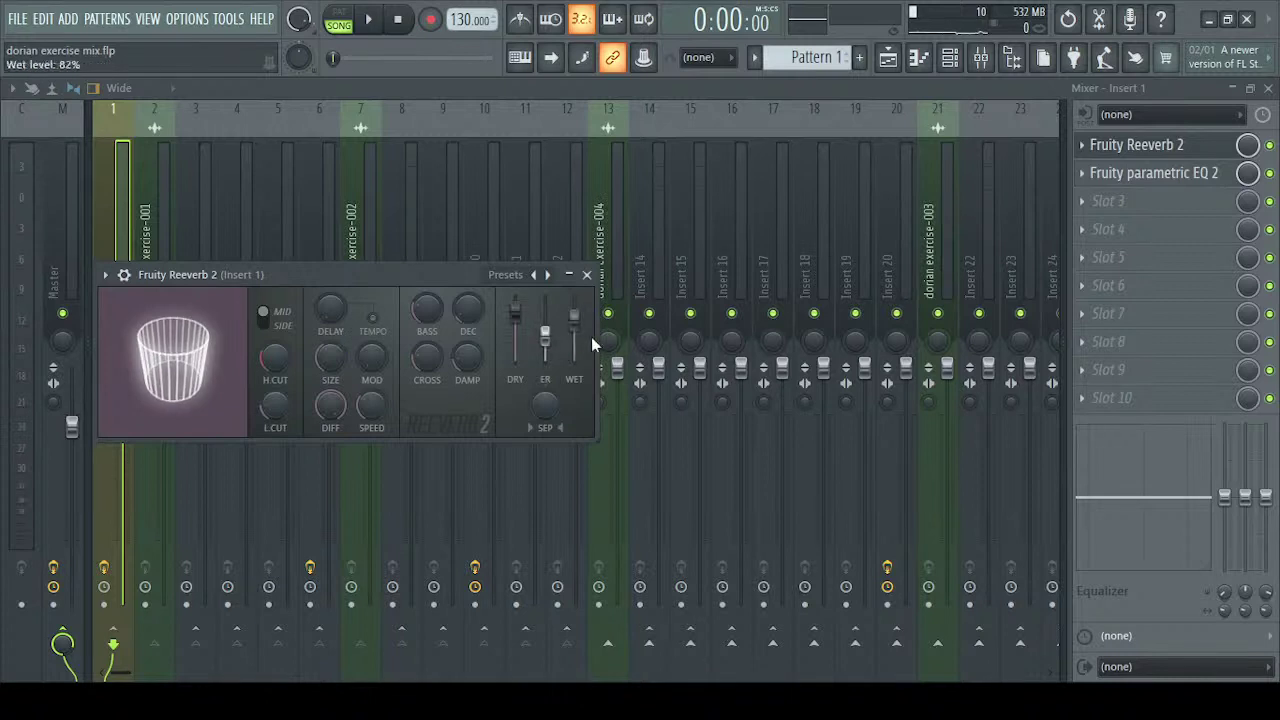
drag(575, 318, 575, 333)
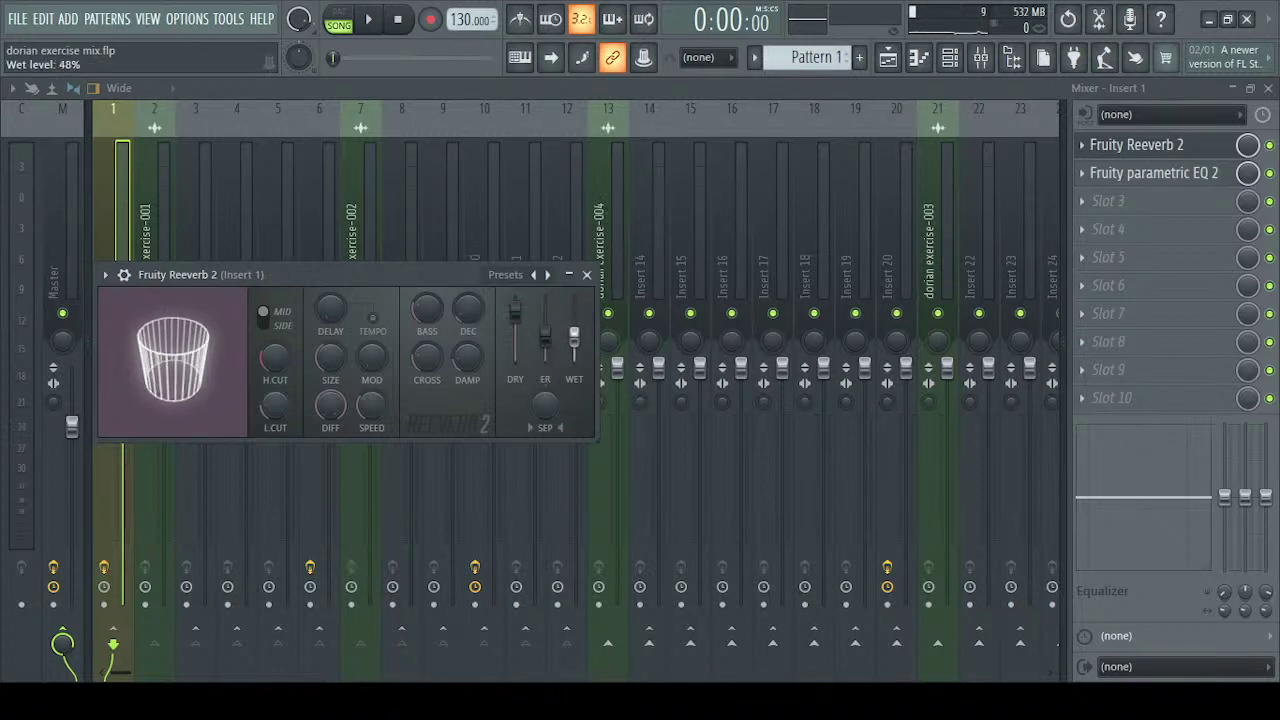
drag(448, 278, 740, 318)
Play the dorian exercise mix briefly to hear the reverb and close the Fruity Reeverb 2 window
key(space)
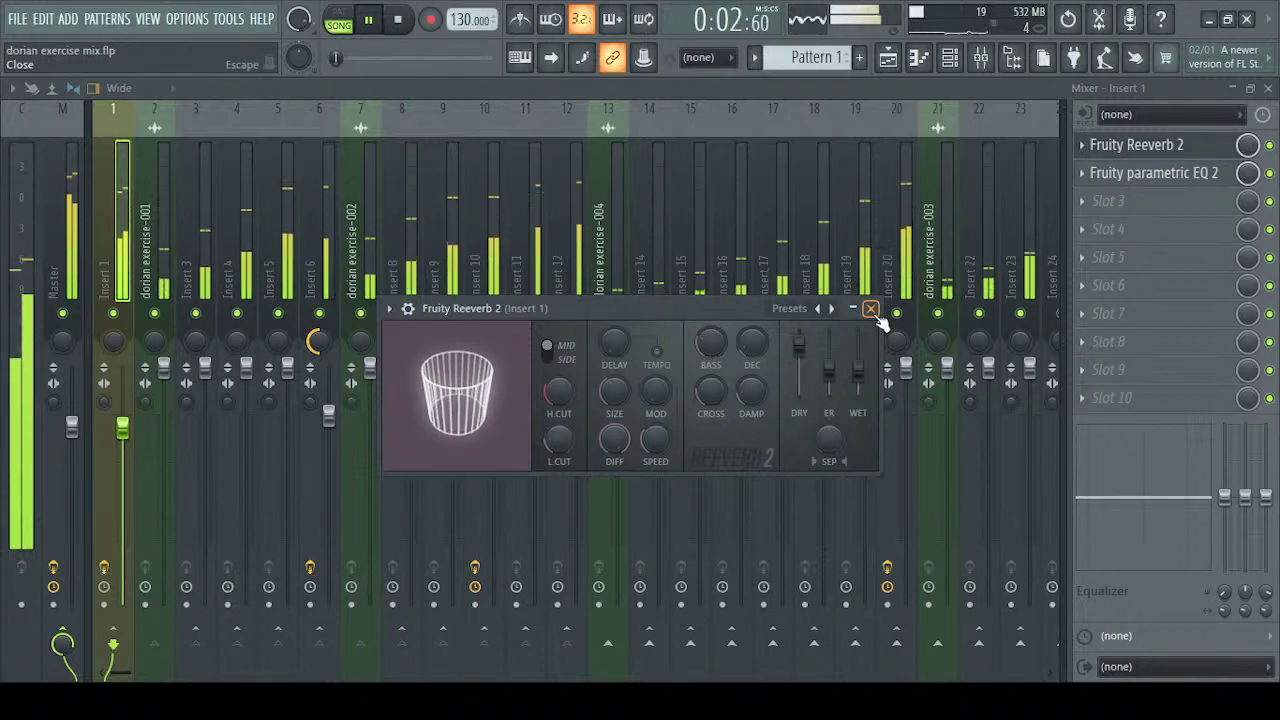
click(871, 309)
key(space)
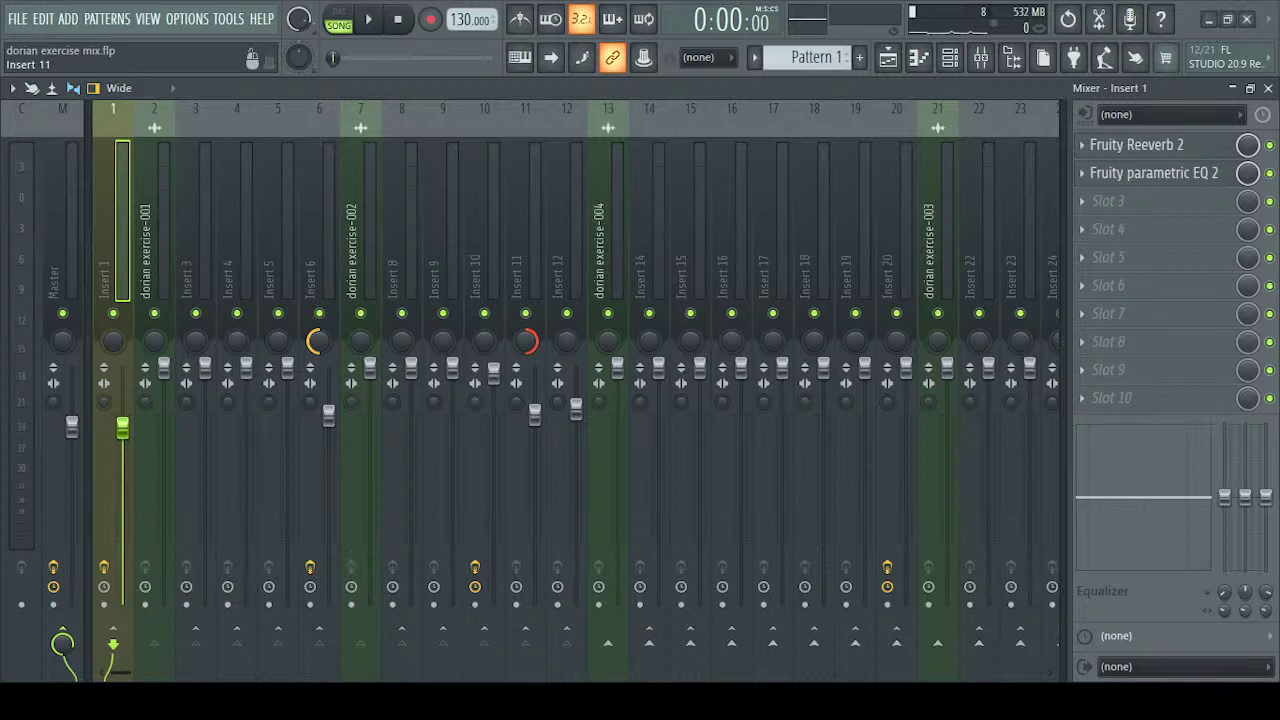
View about 25 bars of the four dorian exercise clips in the playlist, and return to the mixer
click(887, 58)
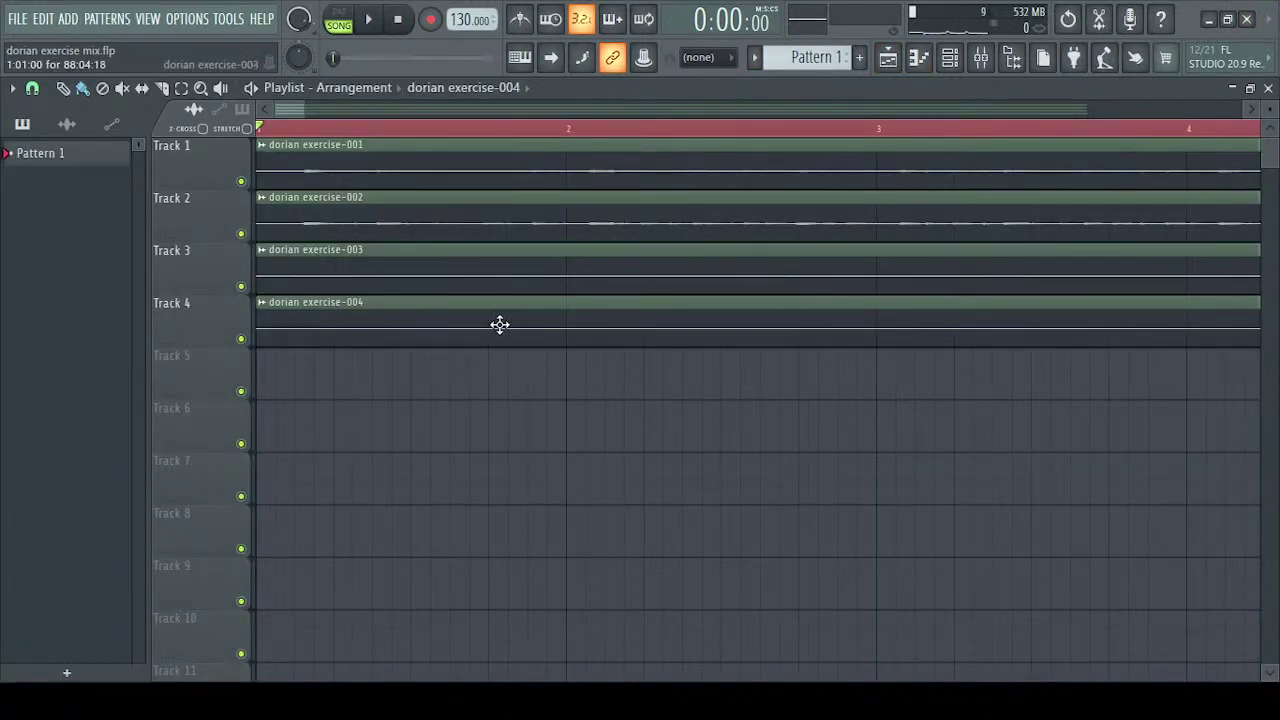
drag(303, 109, 503, 109)
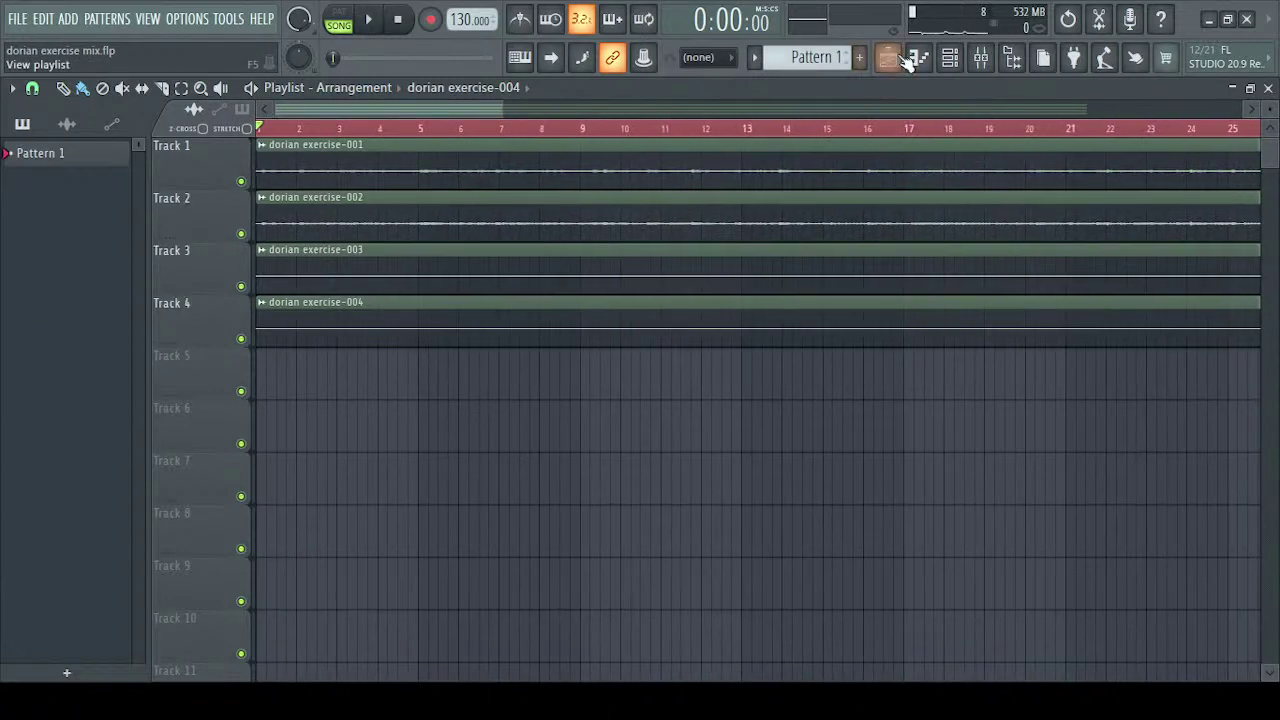
click(985, 62)
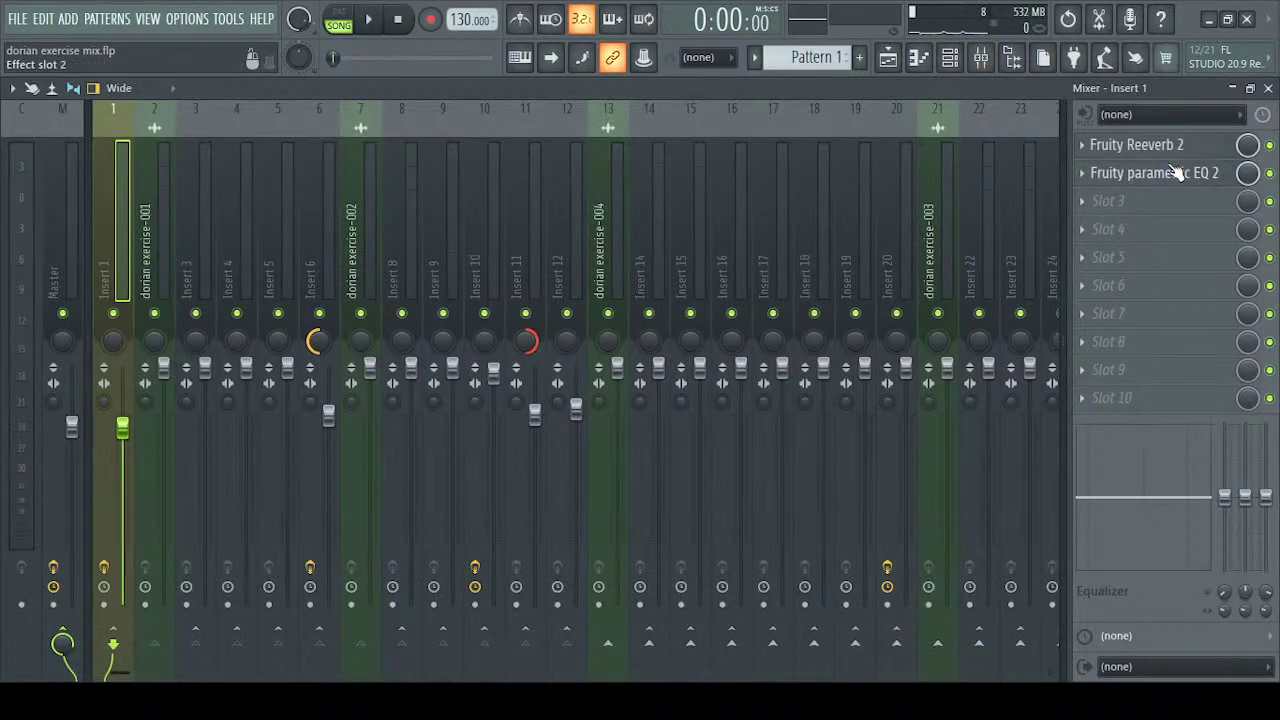
Reopen Insert 1's Fruity Reeverb 2 and look through the Insert 1, Master and dorian exercise-001 mixer tracks
click(1135, 145)
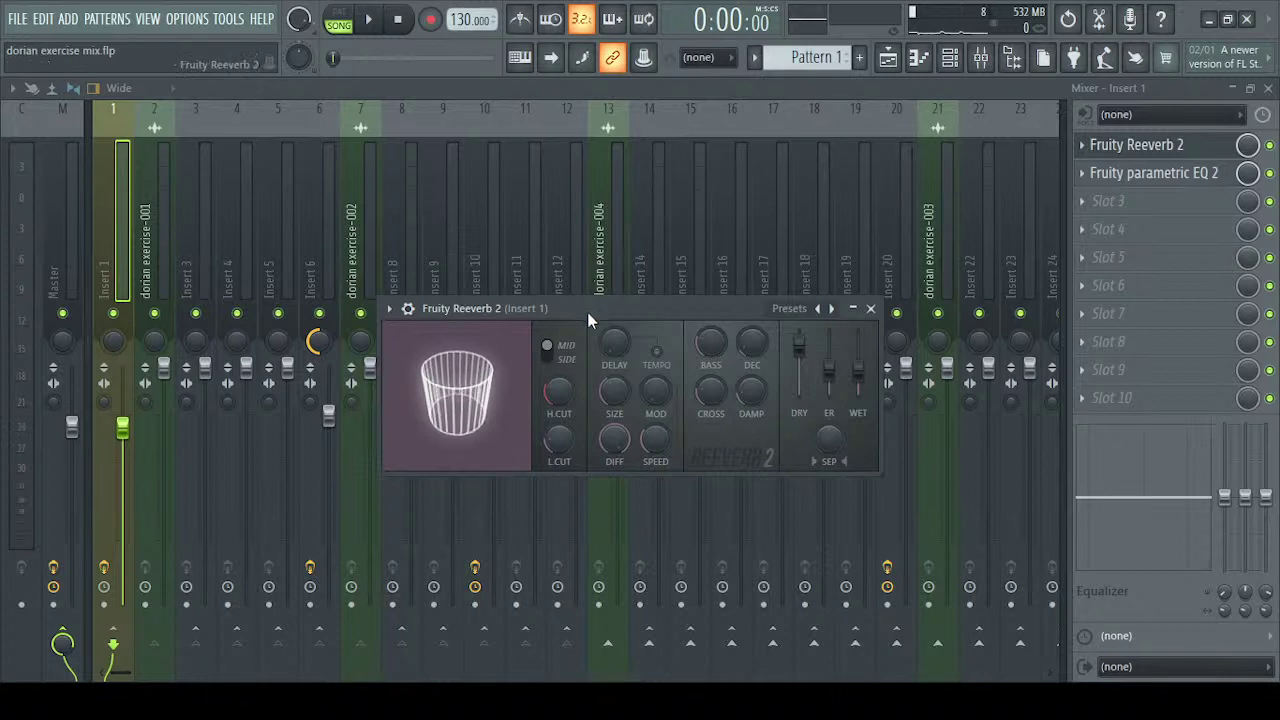
drag(587, 311, 535, 171)
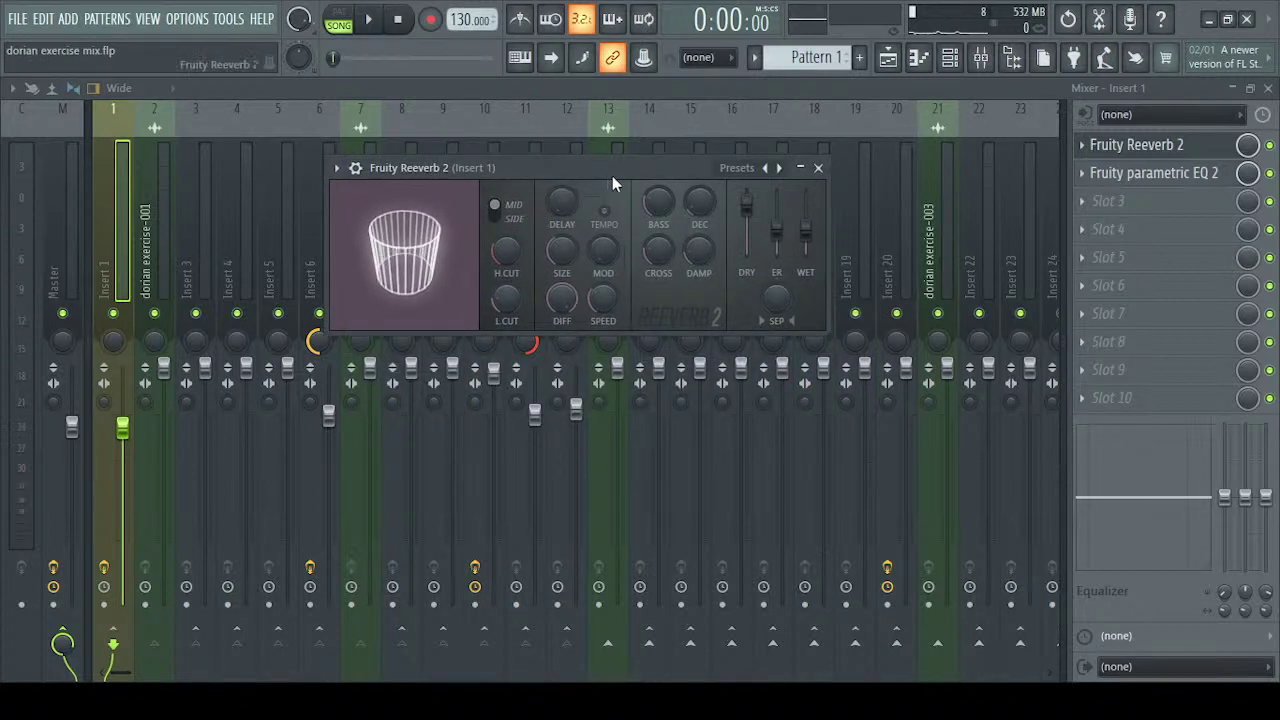
click(123, 214)
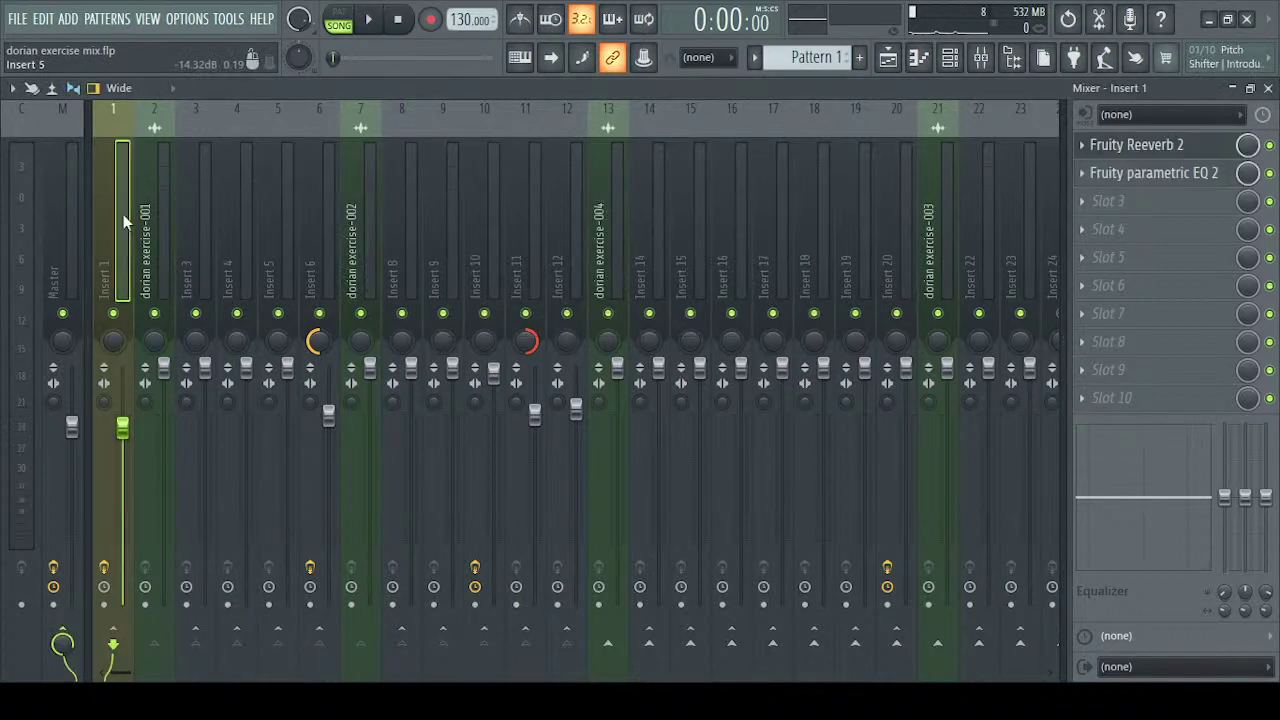
click(695, 172)
click(122, 200)
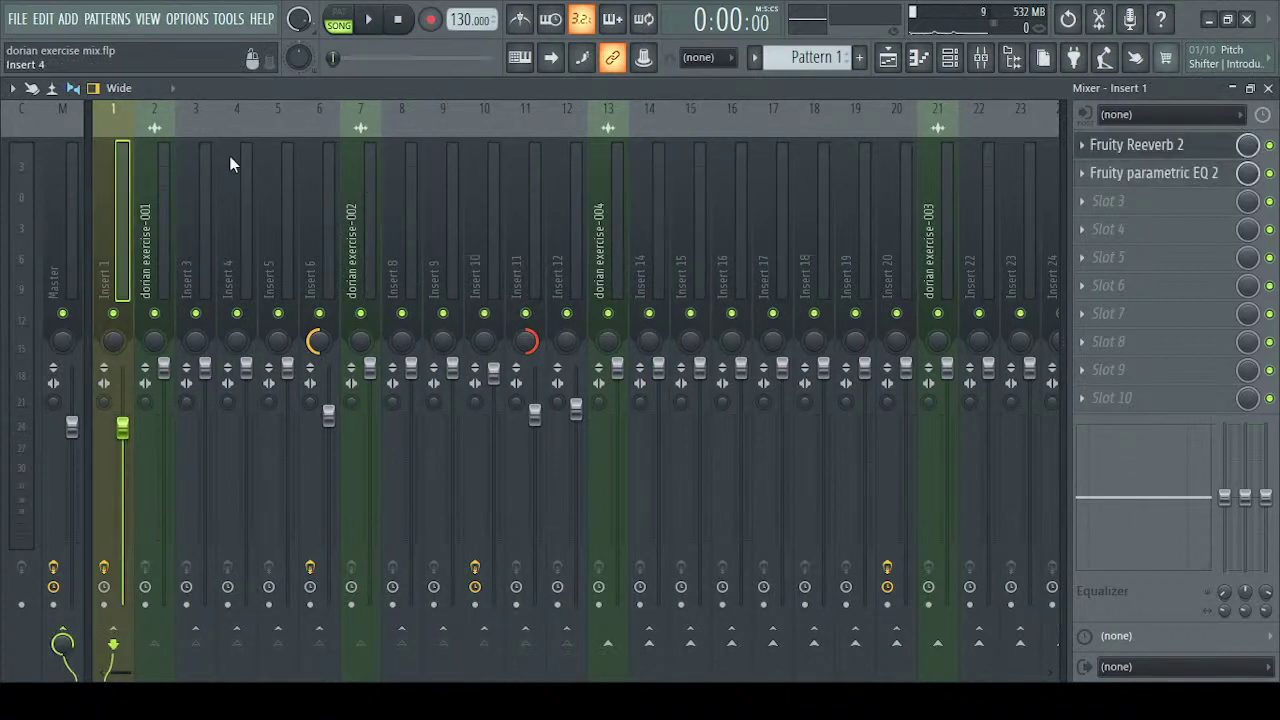
click(72, 184)
click(141, 181)
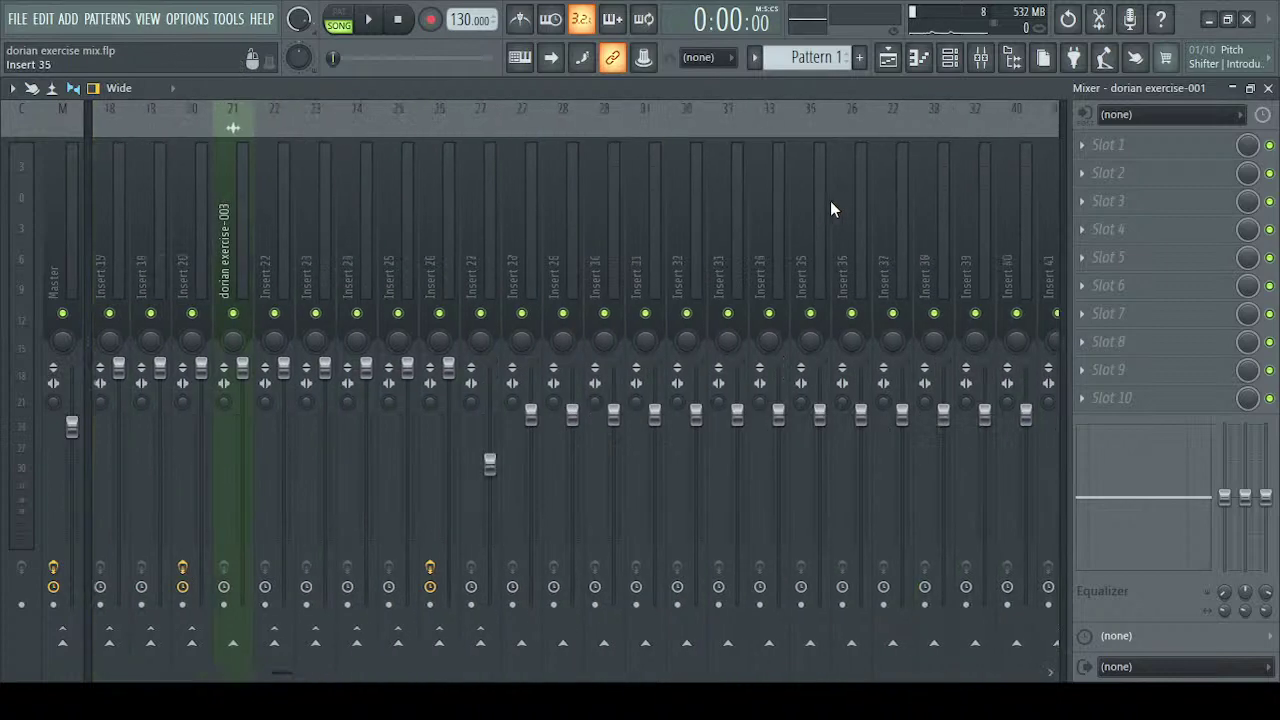
Close the Fruity Reeverb 2 window and view the full length of the four dorian exercise clips in the playlist
click(888, 57)
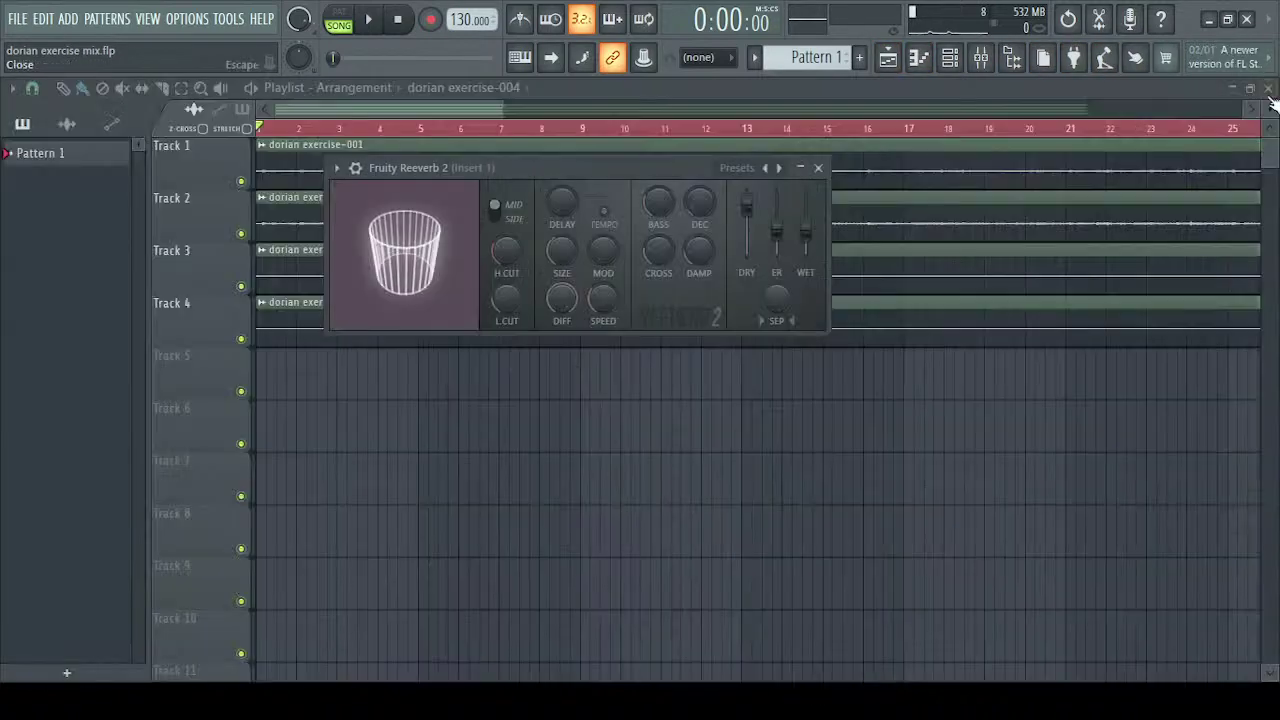
click(818, 167)
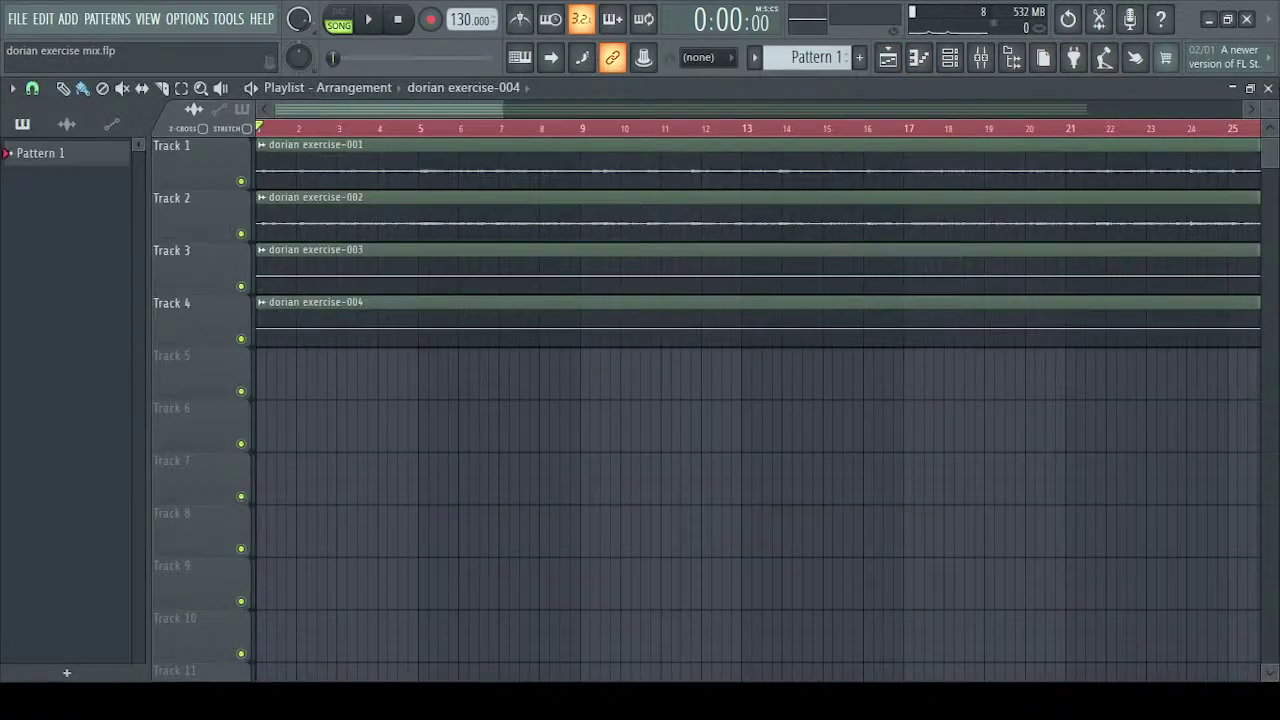
click(1268, 88)
click(916, 60)
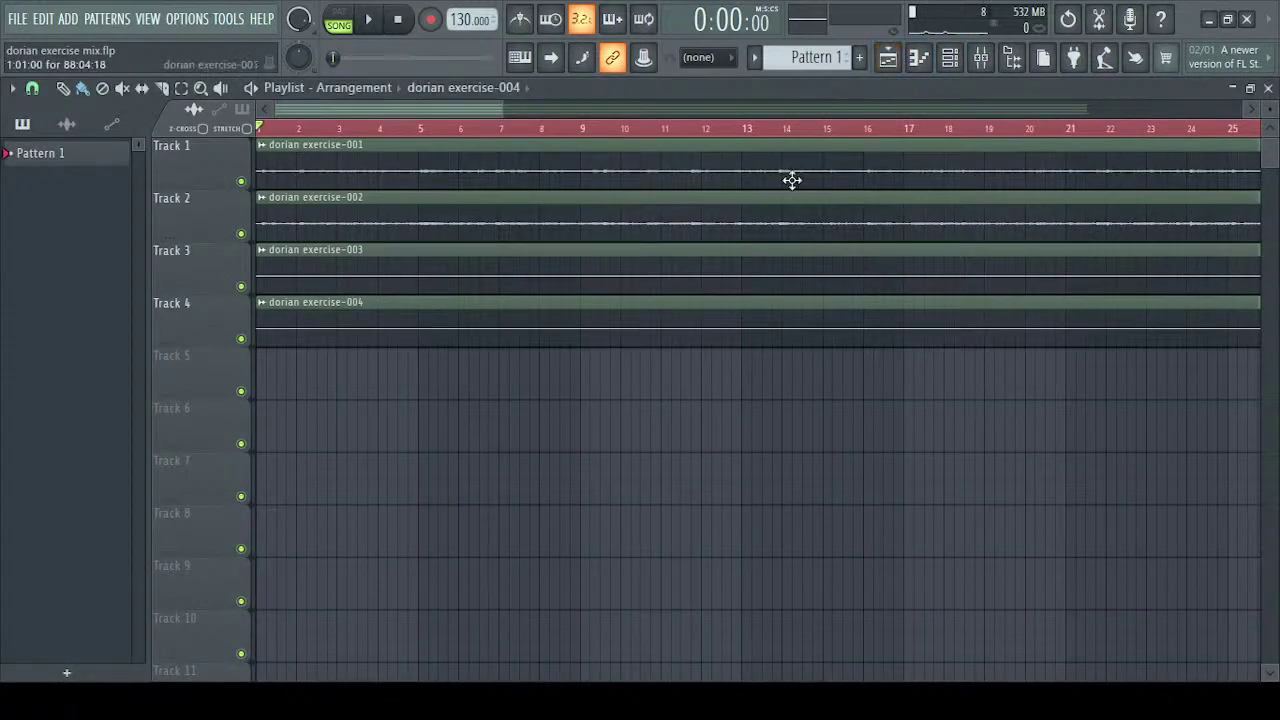
mouse_move(501, 109)
mouse_down()
mouse_move(1240, 109)
mouse_move(498, 109)
mouse_up()
scroll(937, 109, down, 5)
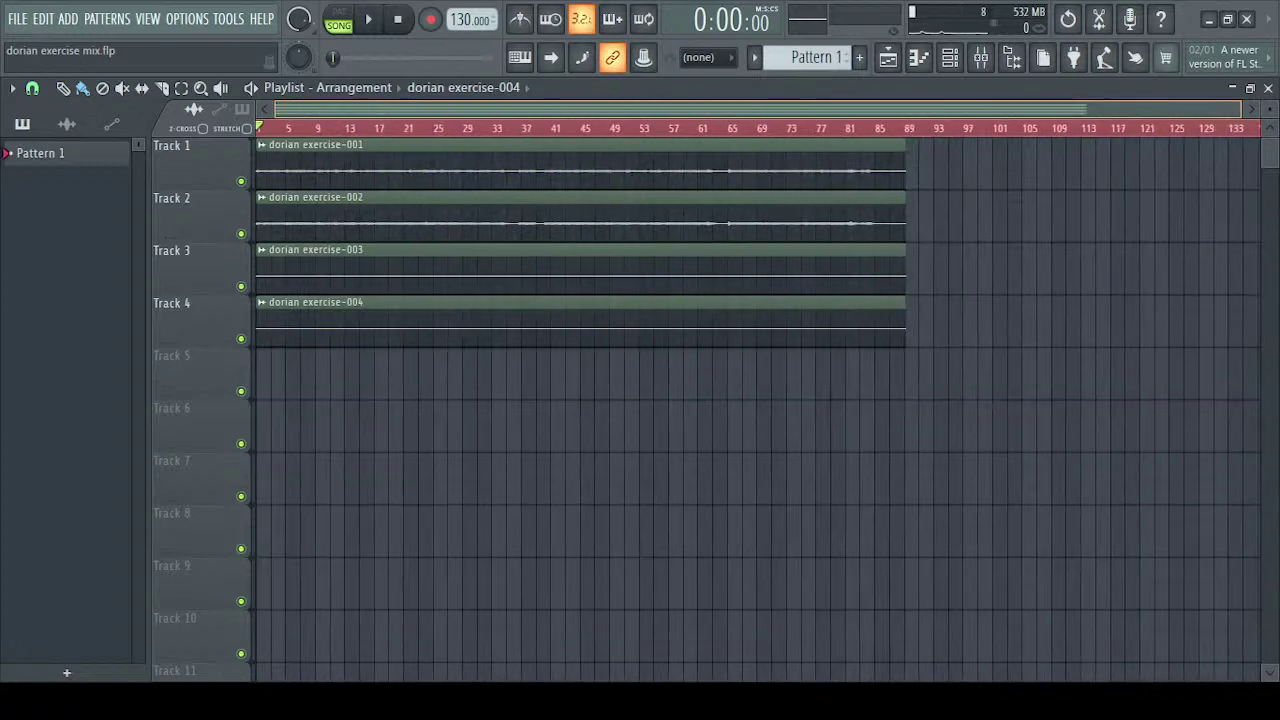
Review how the mixer inserts of the dorian exercise mix feed Insert 1 and the Master, ending on the Master track
click(983, 60)
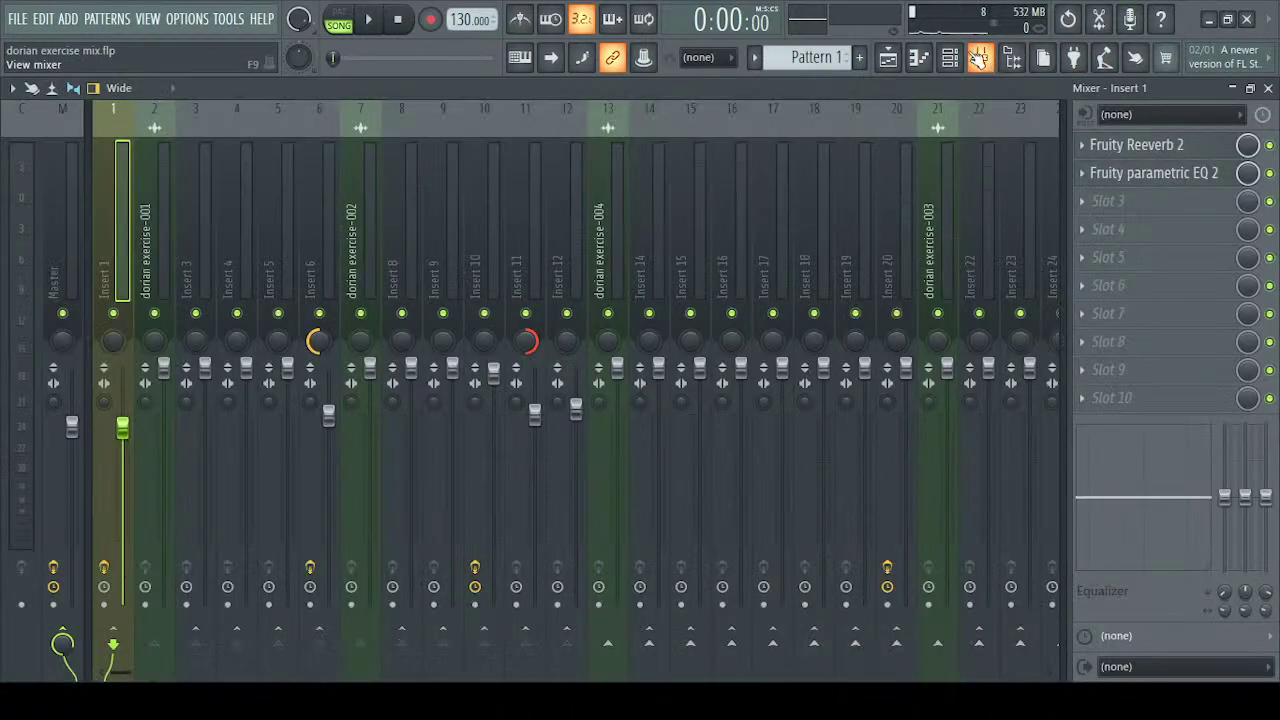
click(316, 201)
click(222, 221)
click(145, 236)
drag(145, 236, 80, 214)
click(56, 205)
drag(238, 202, 78, 226)
click(57, 206)
click(313, 212)
click(115, 212)
click(67, 228)
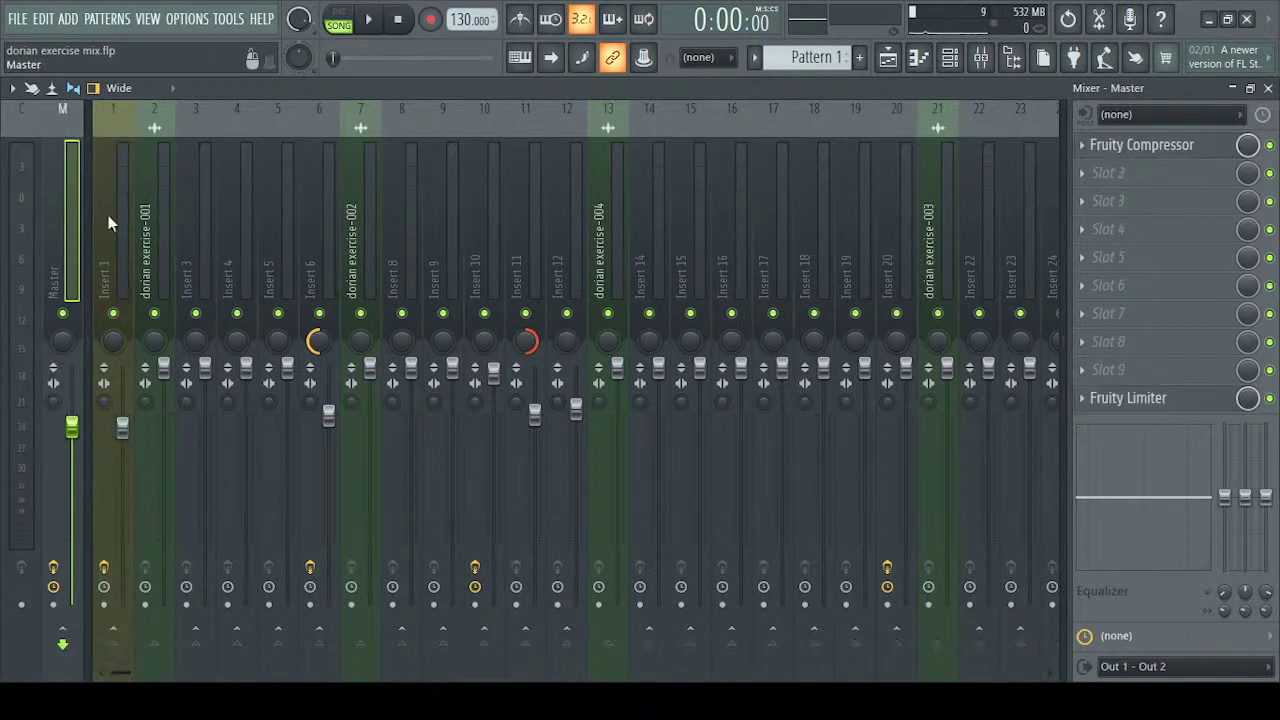
drag(125, 218, 62, 205)
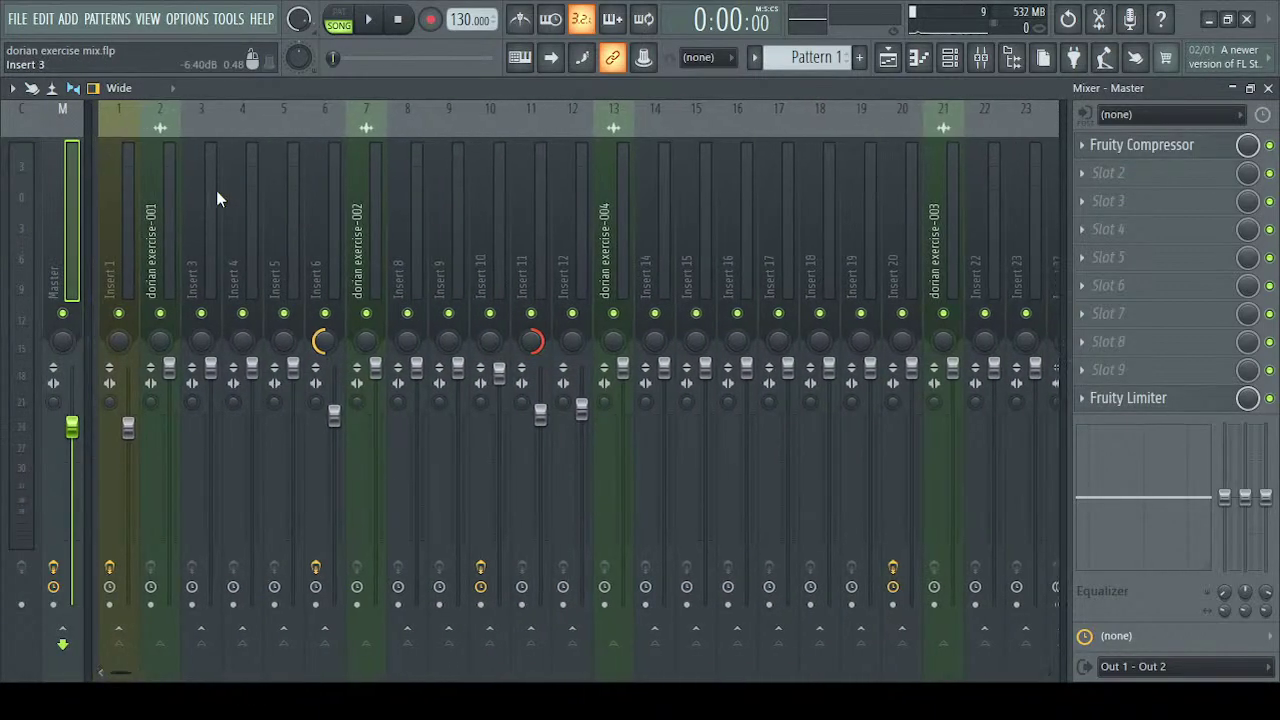
Close the mixer and playlist windows to leave an empty workspace
click(1268, 88)
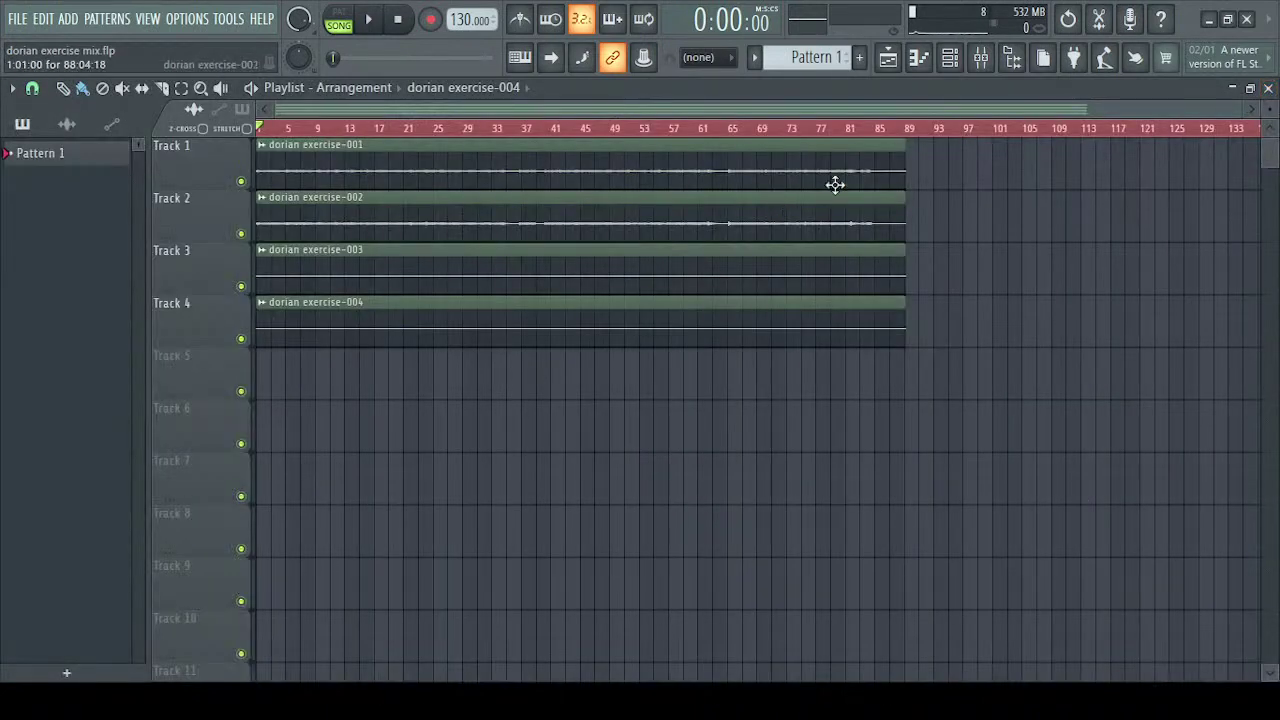
click(1268, 88)
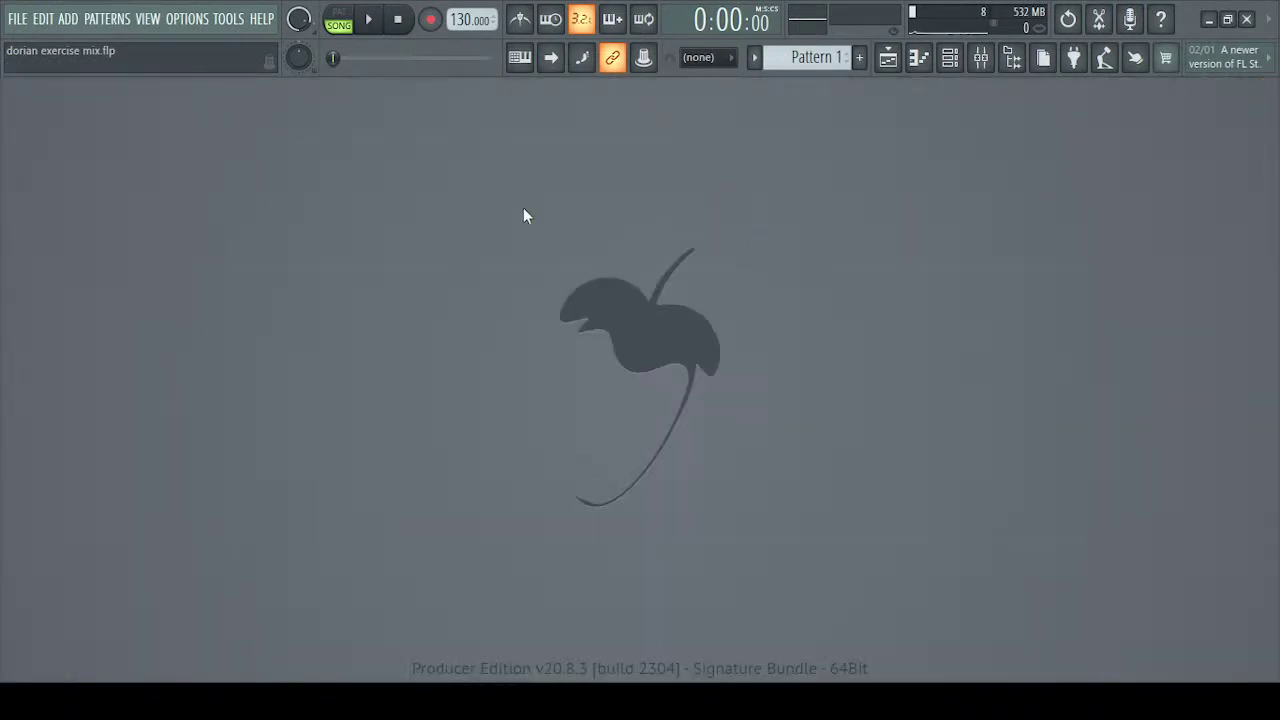
click(887, 58)
click(887, 62)
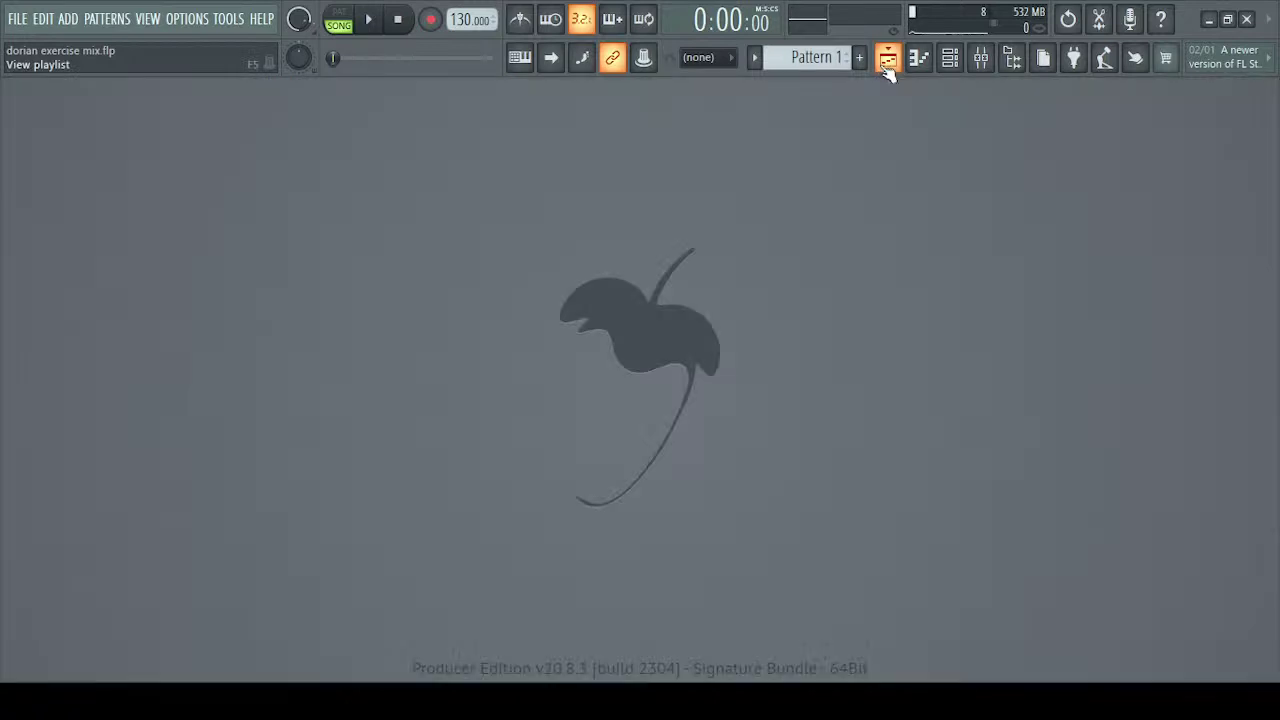